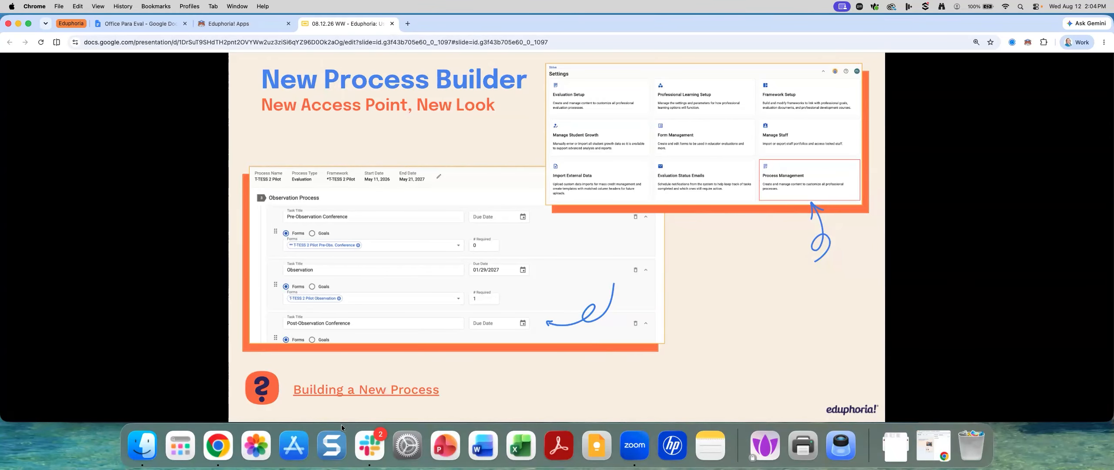
Switch to the Eduphoria apps page, launch Strive and open Process Management in its settings.
click(229, 27)
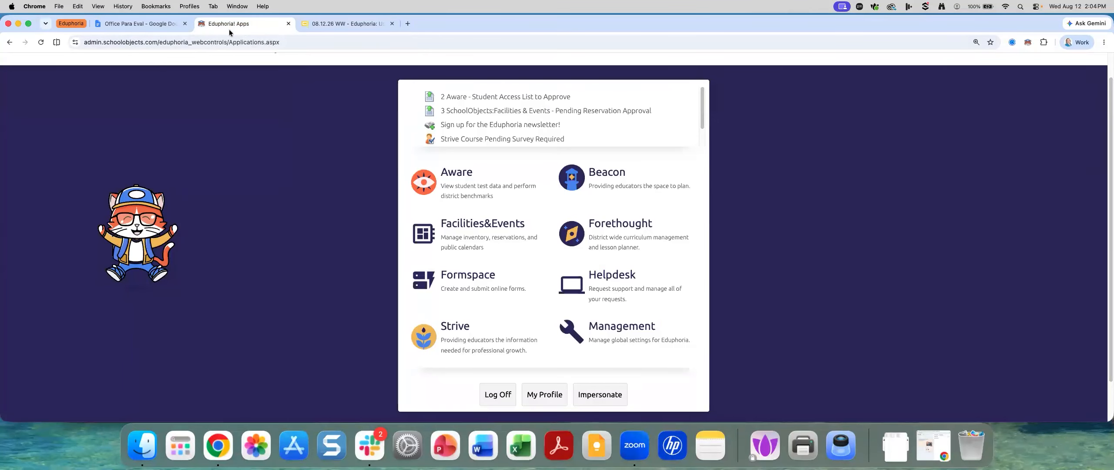
click(446, 328)
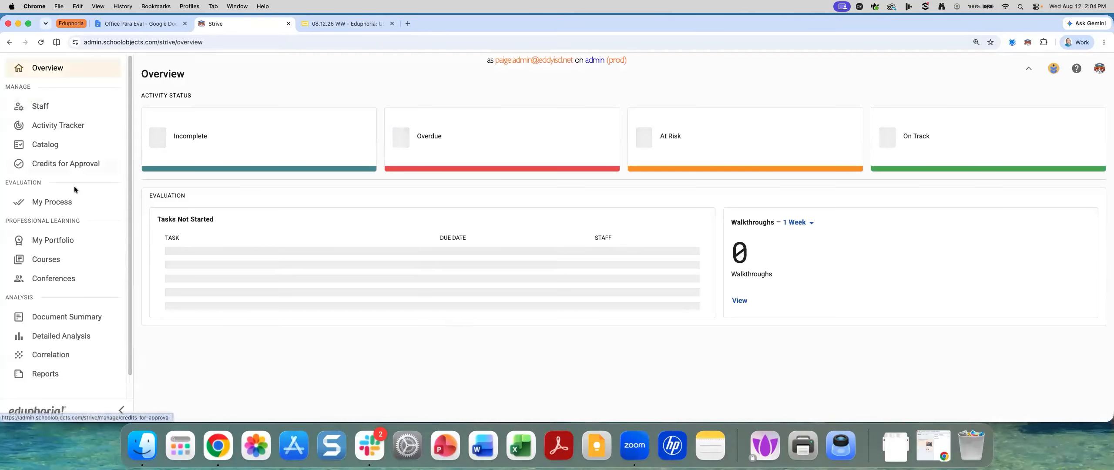
scroll(73, 218, down, 2)
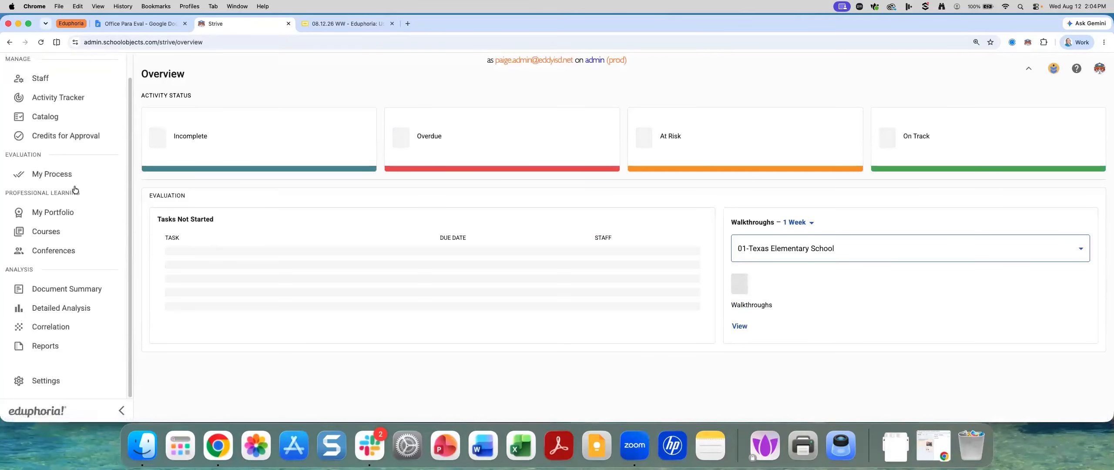
click(46, 386)
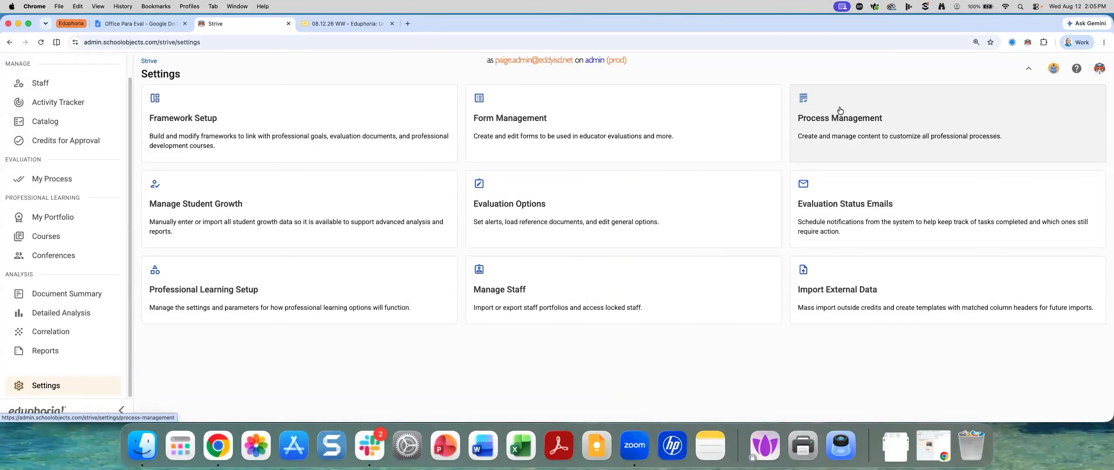
click(866, 118)
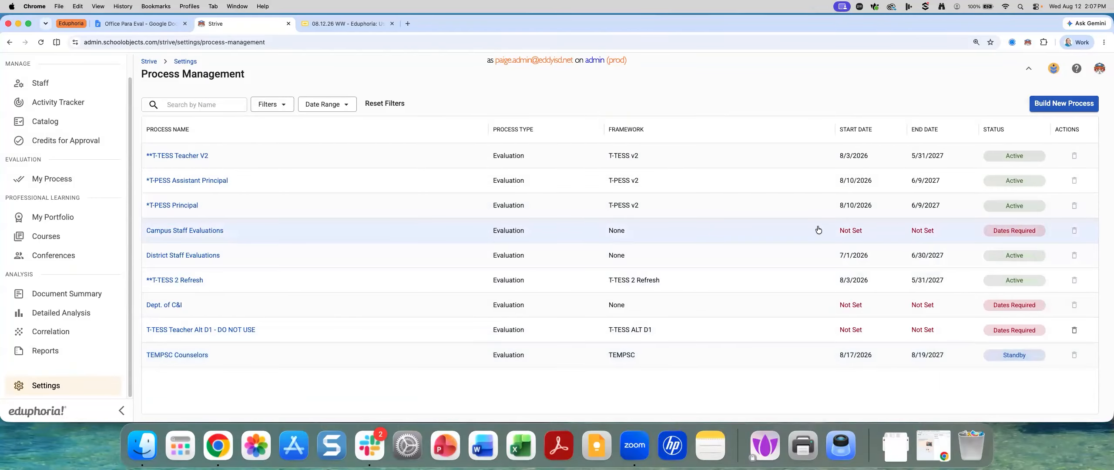
Open the Campus Staff Evaluations process and set its start date to 8/12/2026.
click(198, 234)
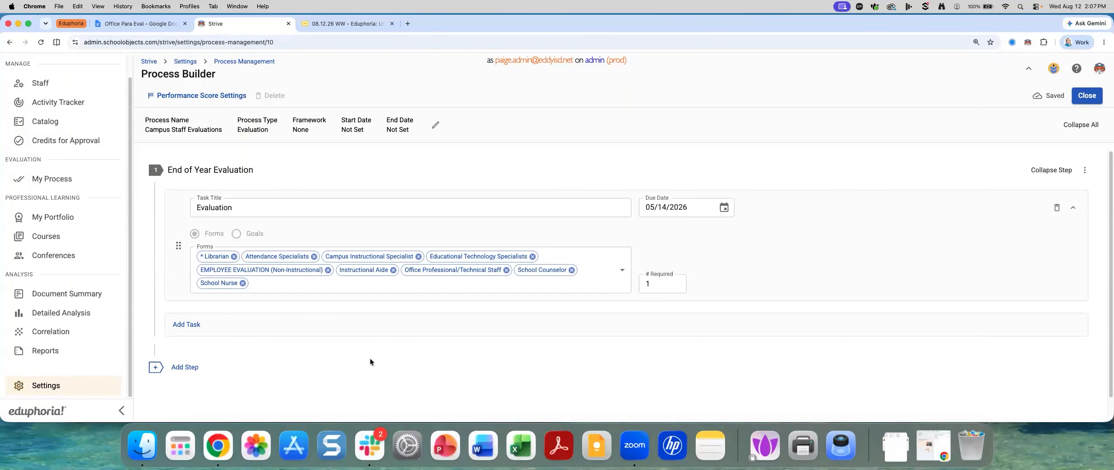
scroll(242, 209, down, 1)
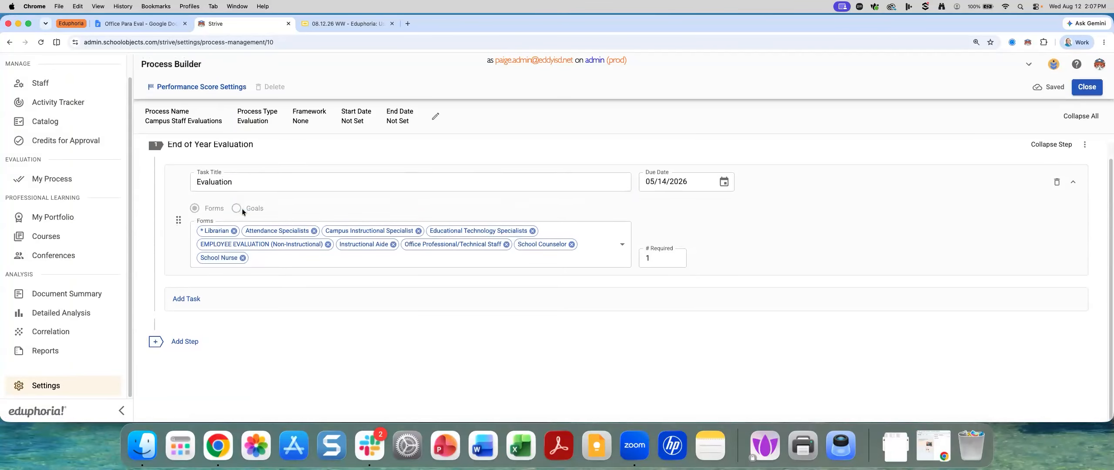
scroll(243, 274, up, 1)
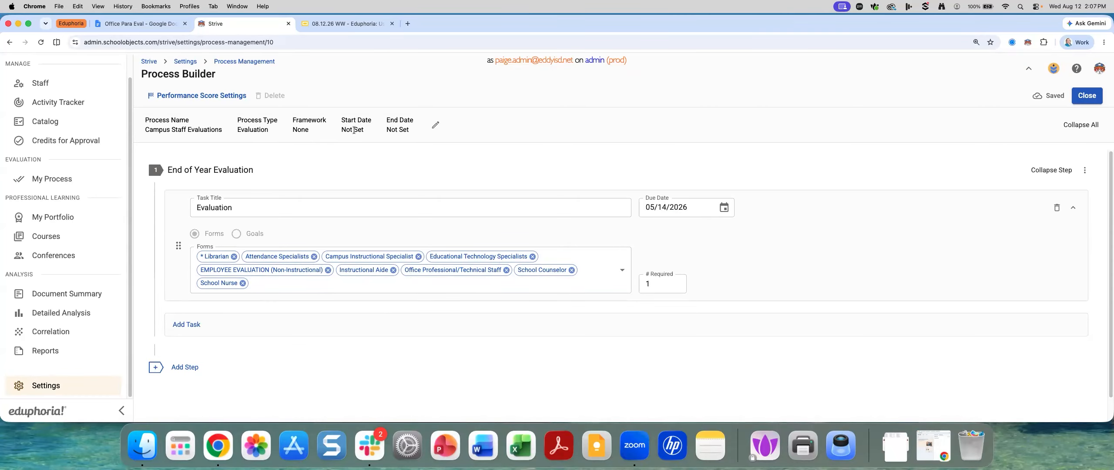
click(434, 127)
click(438, 272)
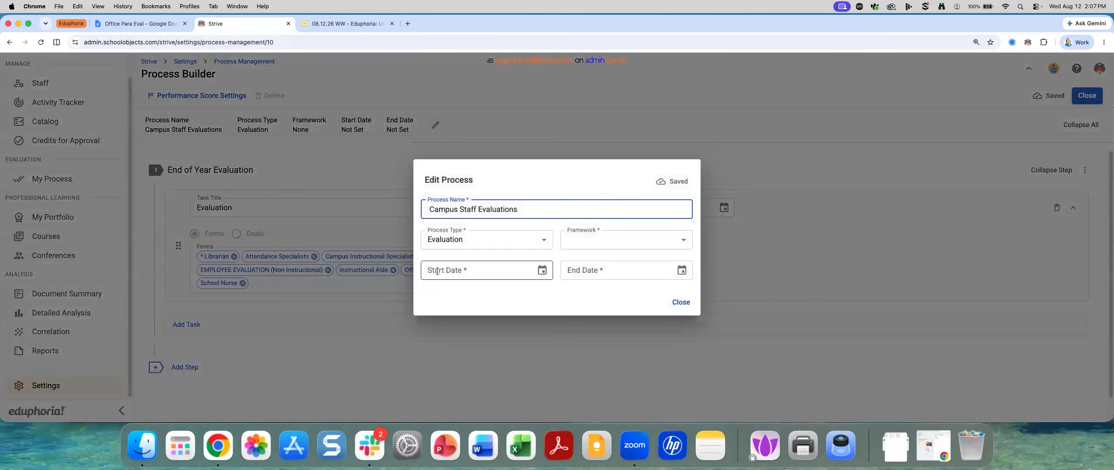
click(542, 271)
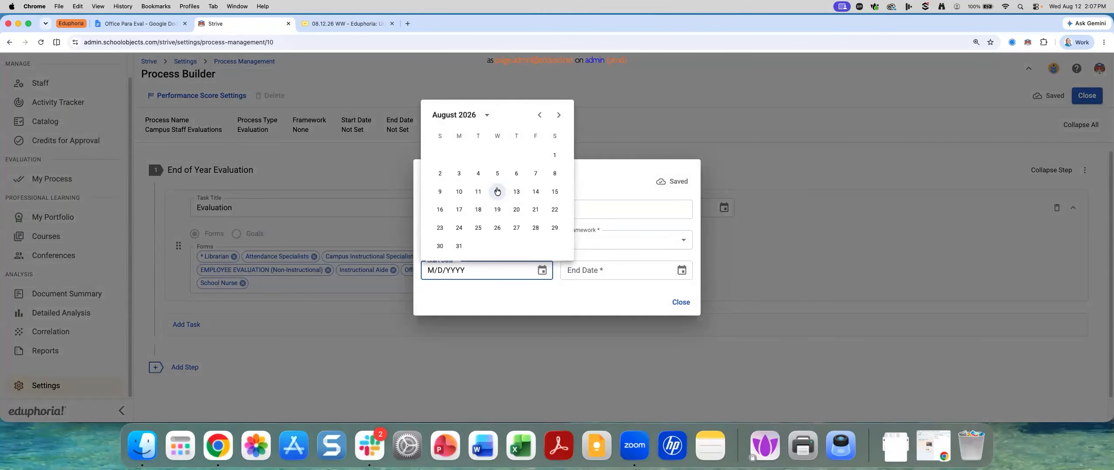
click(497, 192)
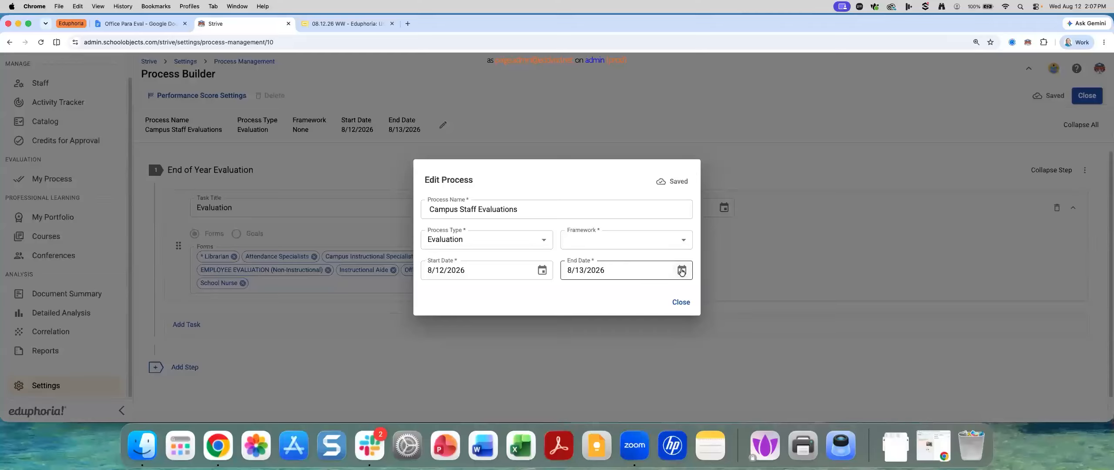
Set the Campus Staff Evaluations end date to 6/11/2027 and return to the process list.
click(682, 270)
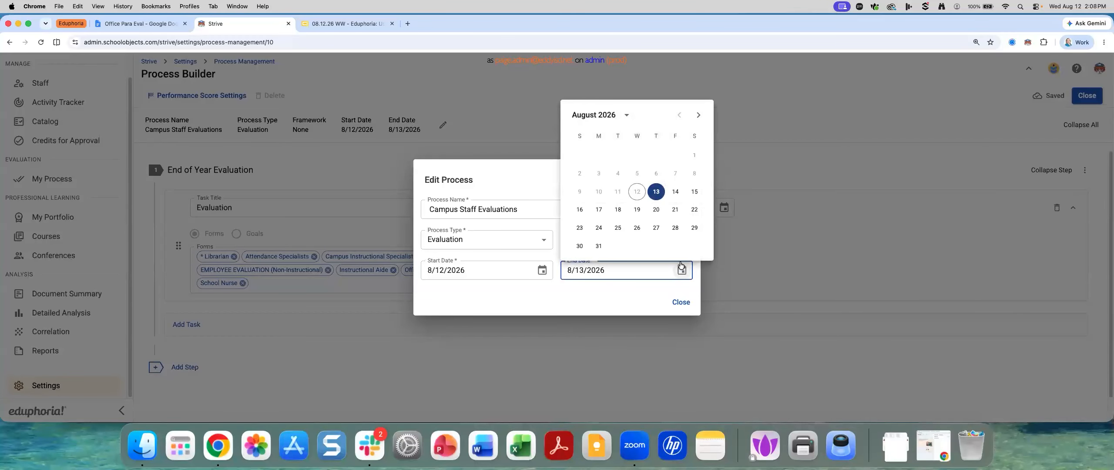
click(626, 116)
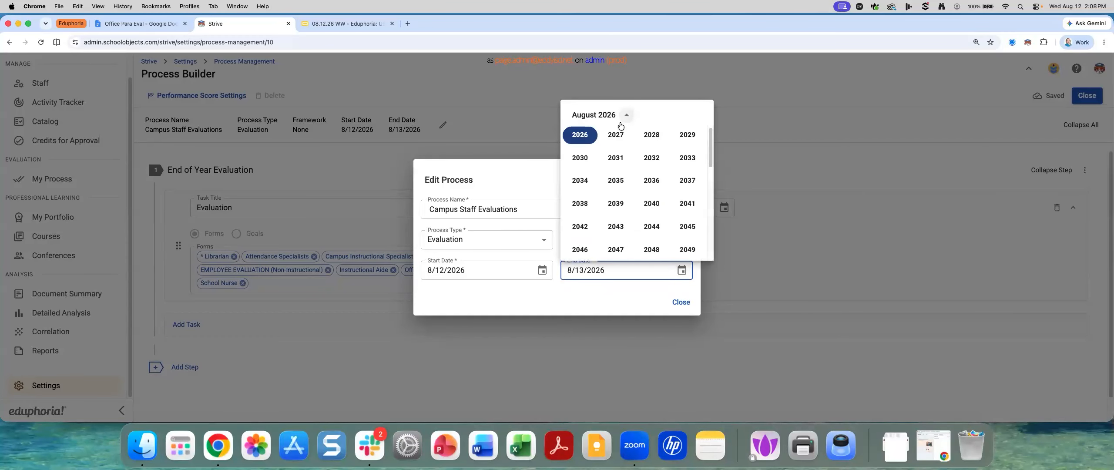
click(616, 134)
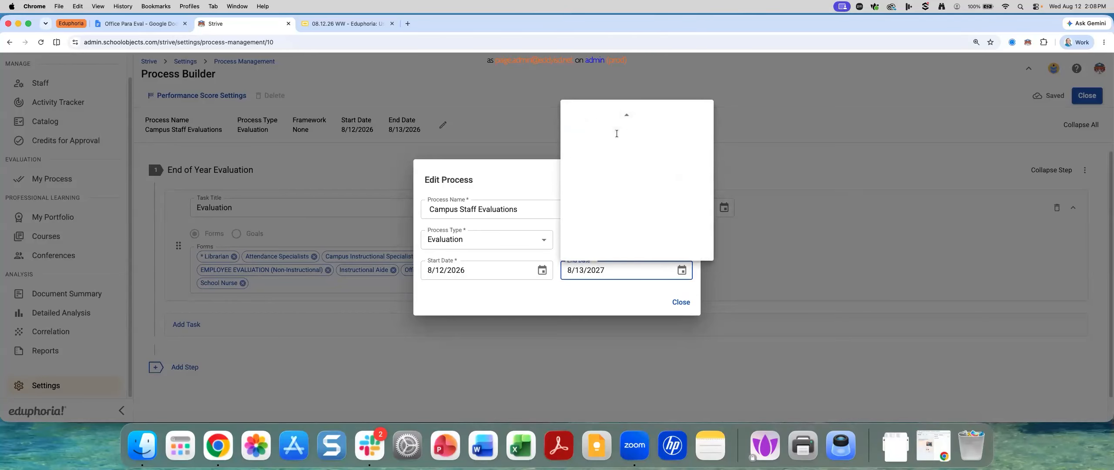
click(678, 115)
click(678, 115)
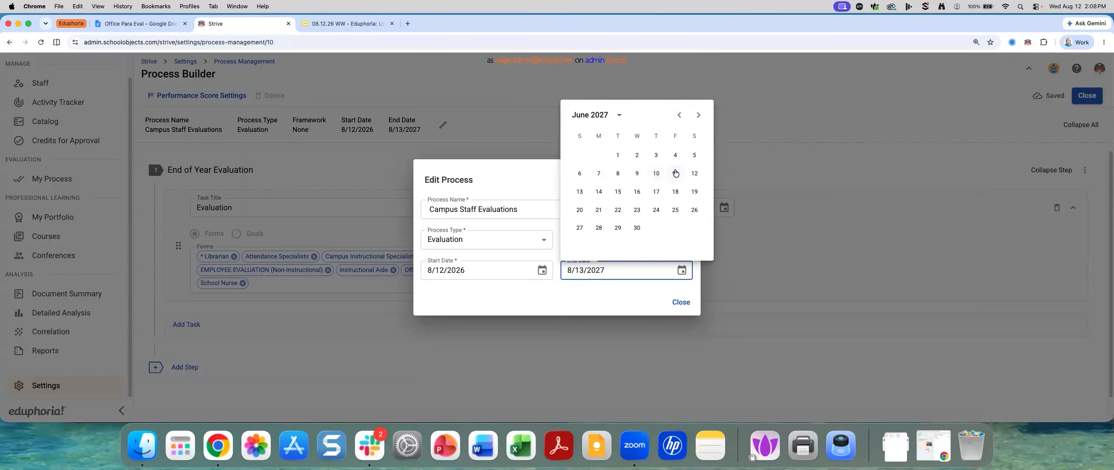
click(674, 173)
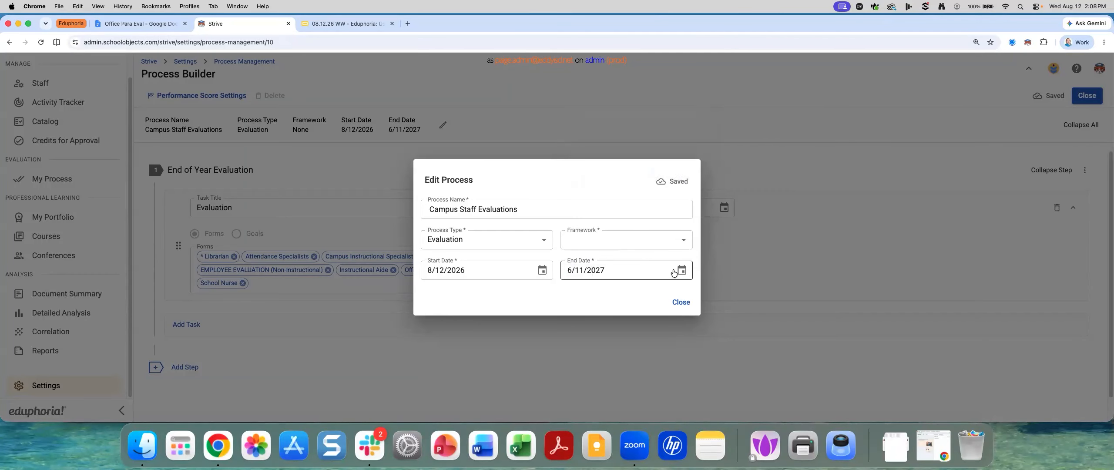
click(680, 270)
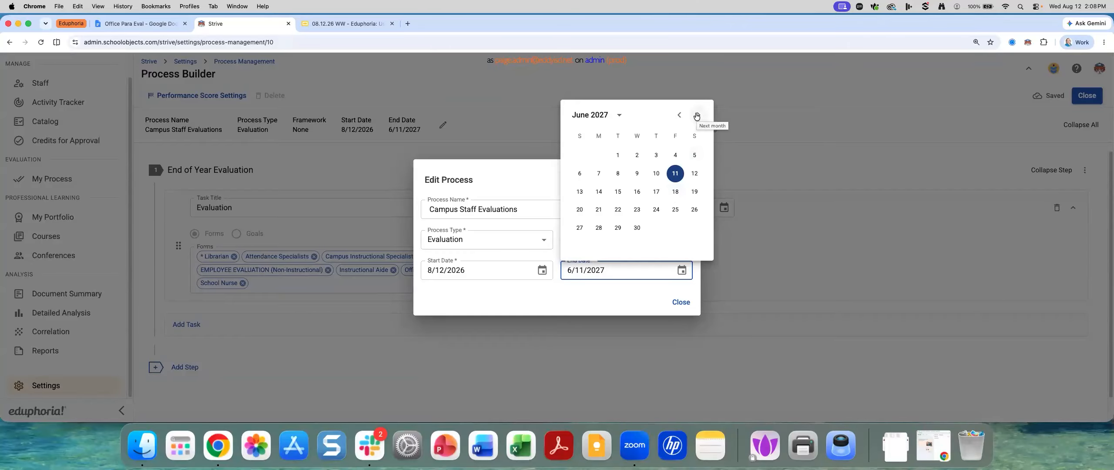
click(743, 121)
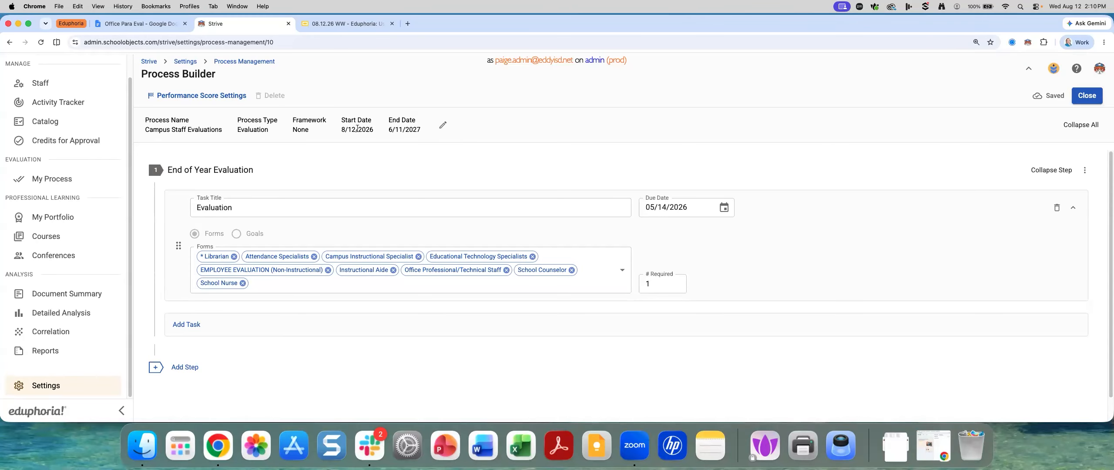
triple_click(357, 129)
triple_click(400, 129)
click(250, 62)
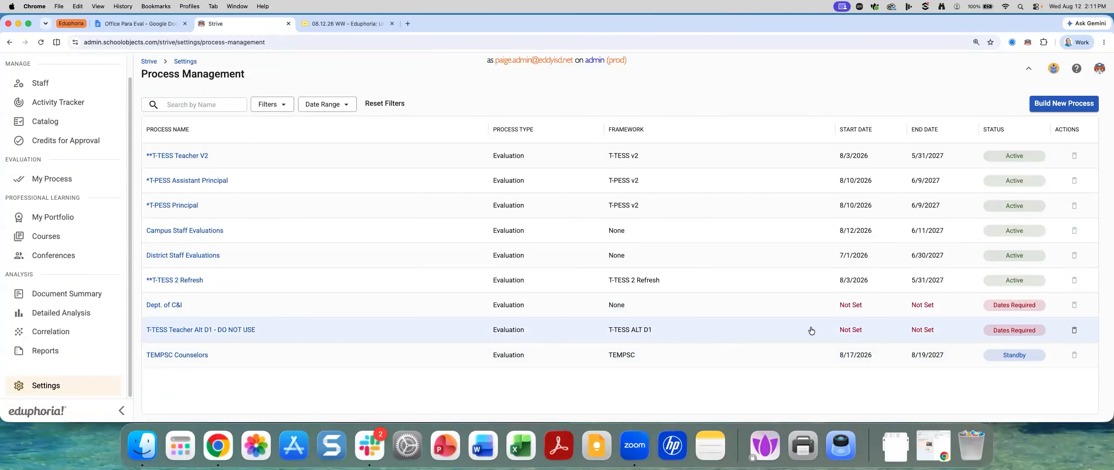
Set the start date of T-TESS Teacher Alt D1 - DO NOT USE to 8/10/2026 directly in the process list.
click(847, 330)
double_click(853, 330)
click(893, 329)
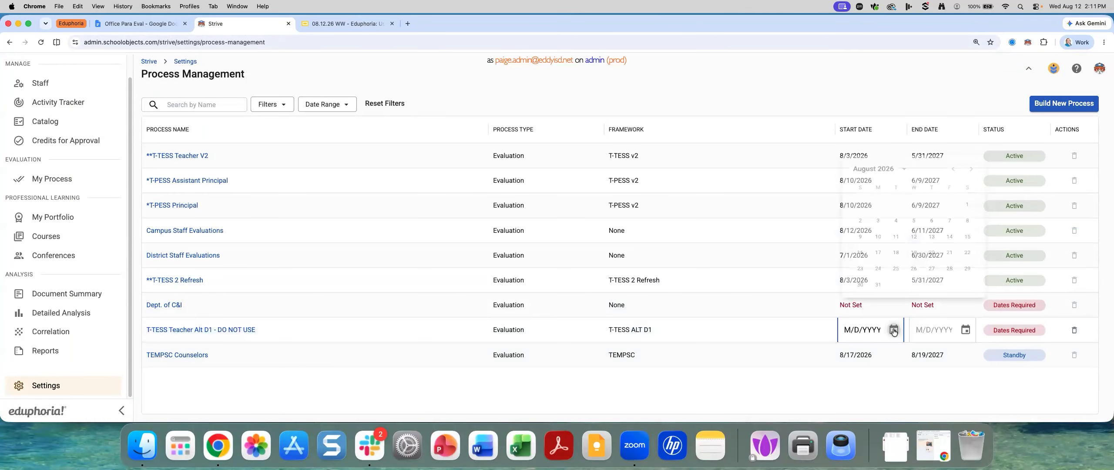
click(875, 247)
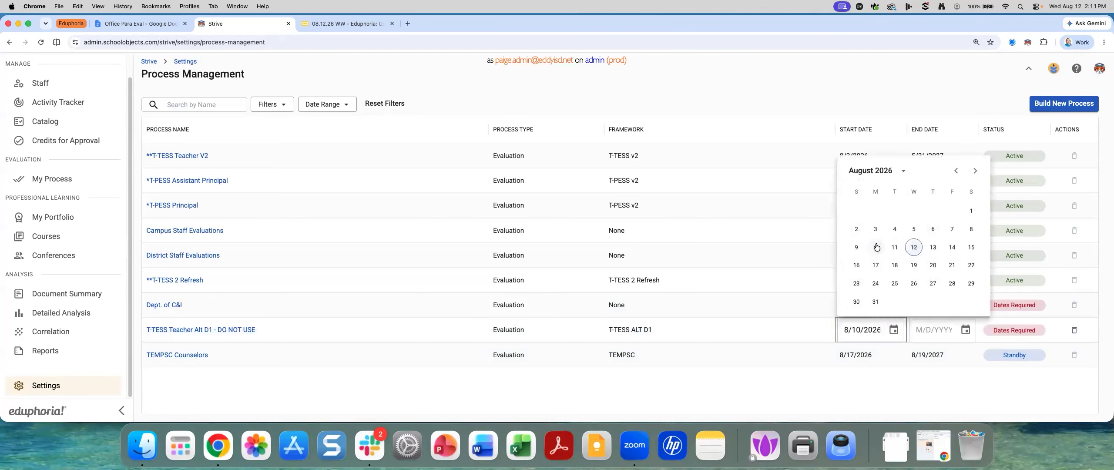
Set the end date of T-TESS Teacher Alt D1 - DO NOT USE to 5/28/2027 in the process list.
click(965, 330)
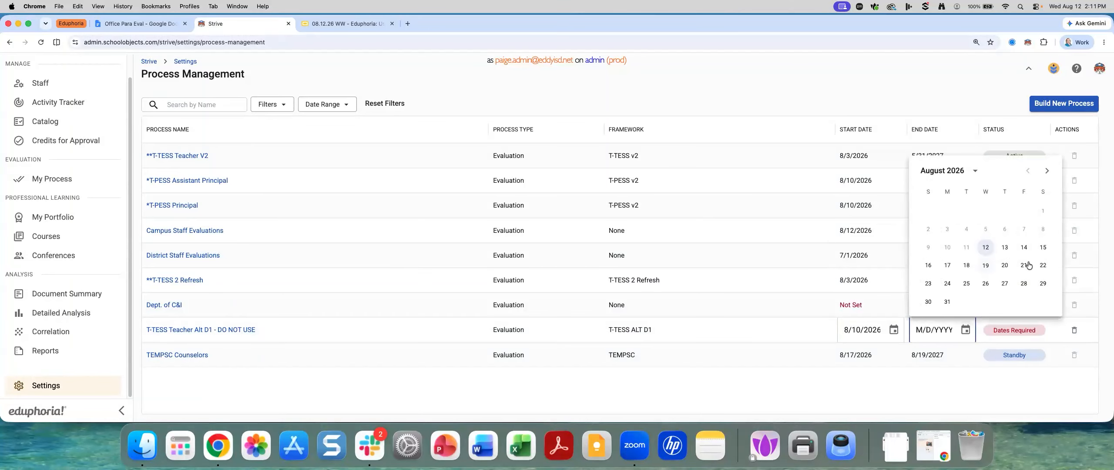
click(975, 170)
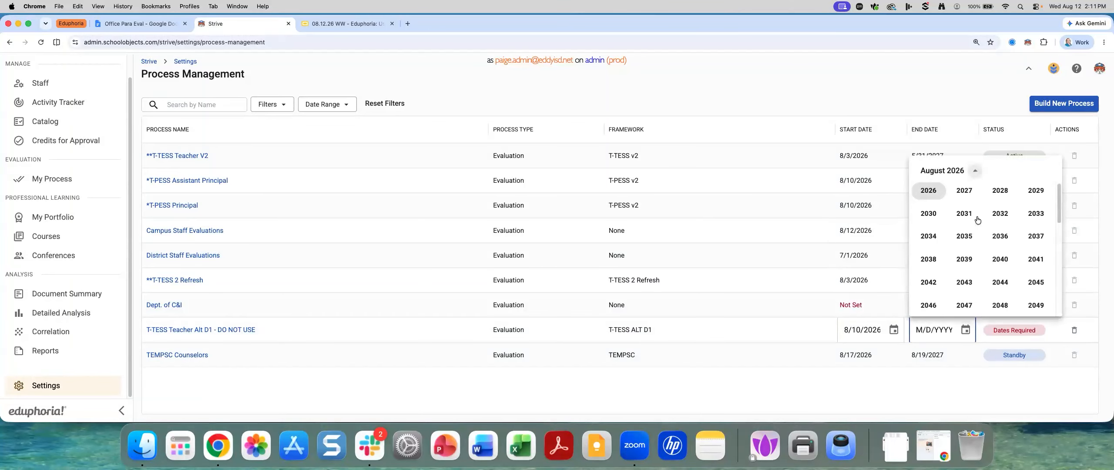
click(964, 191)
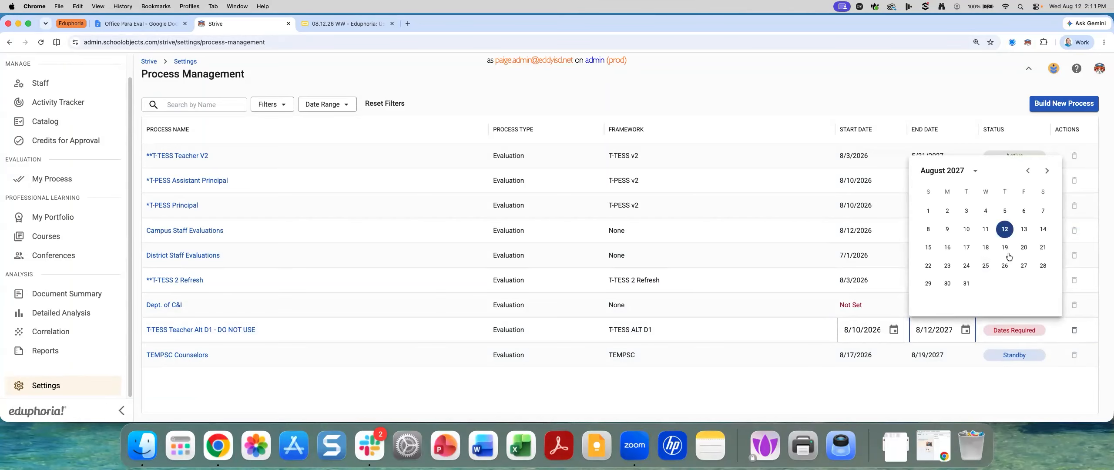
click(1028, 171)
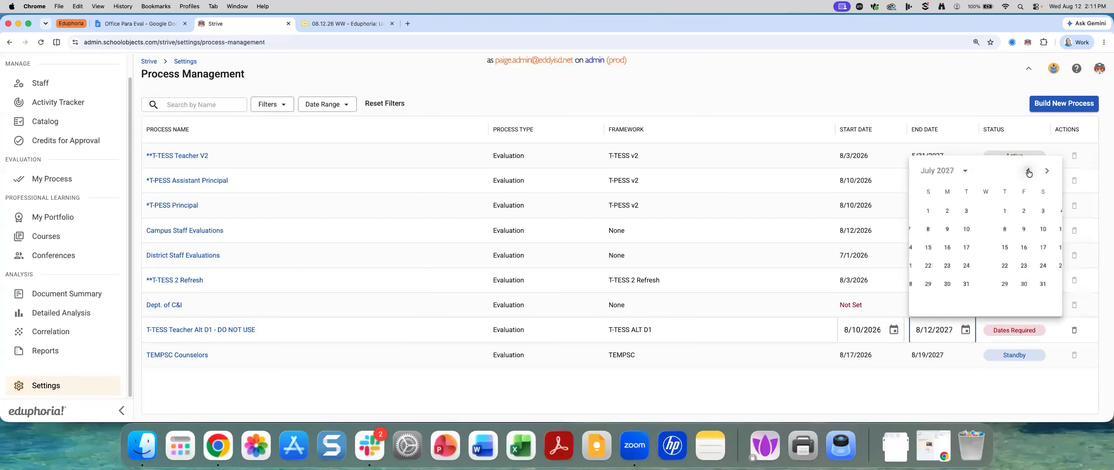
click(1028, 171)
click(1028, 171)
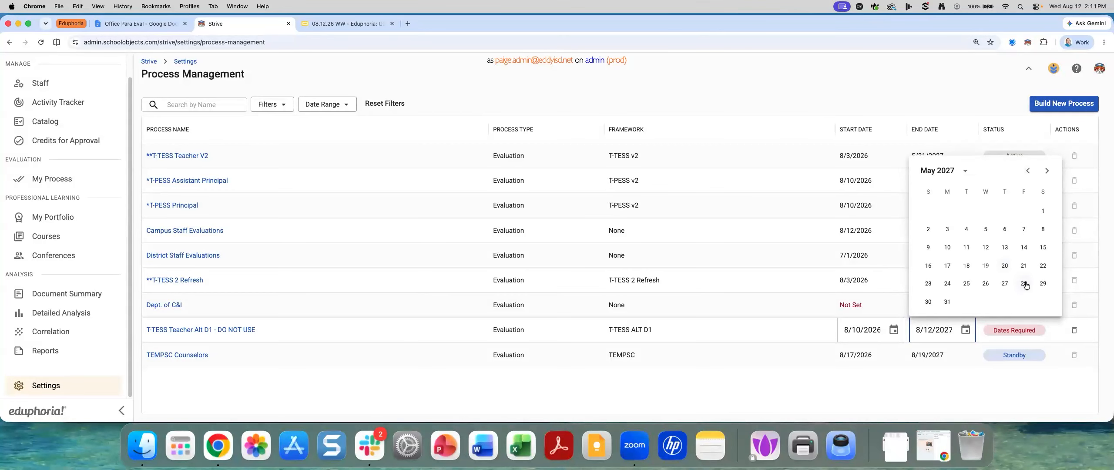
click(1024, 284)
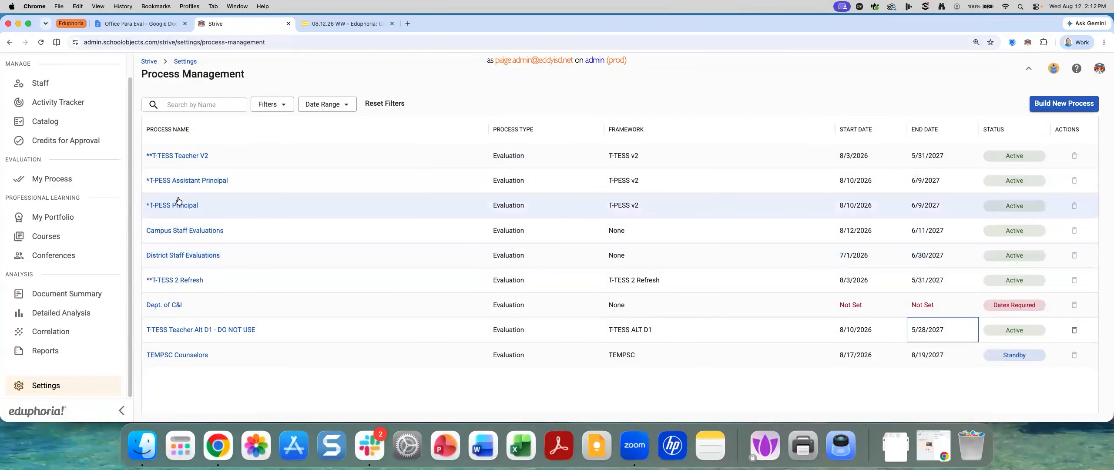
View the Dept. of C&I process and go back to the process list.
click(166, 304)
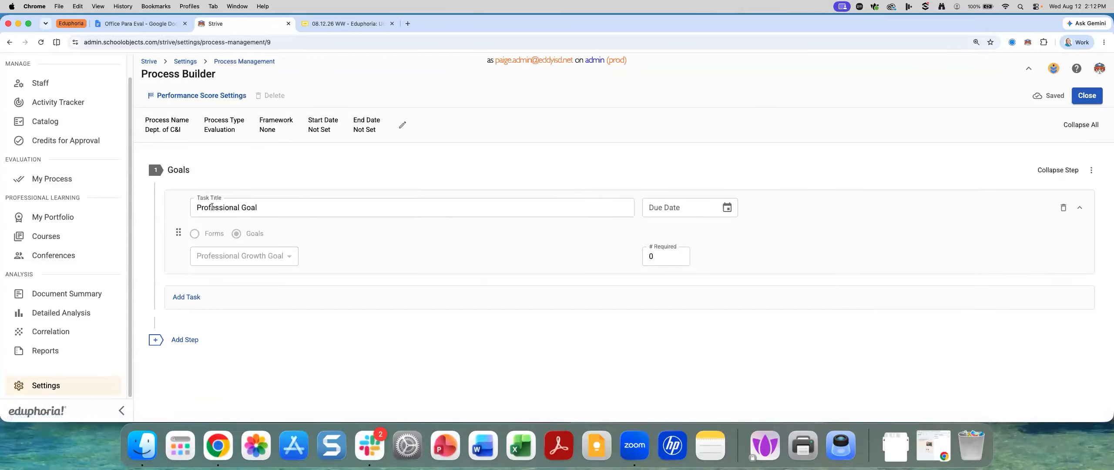
click(227, 64)
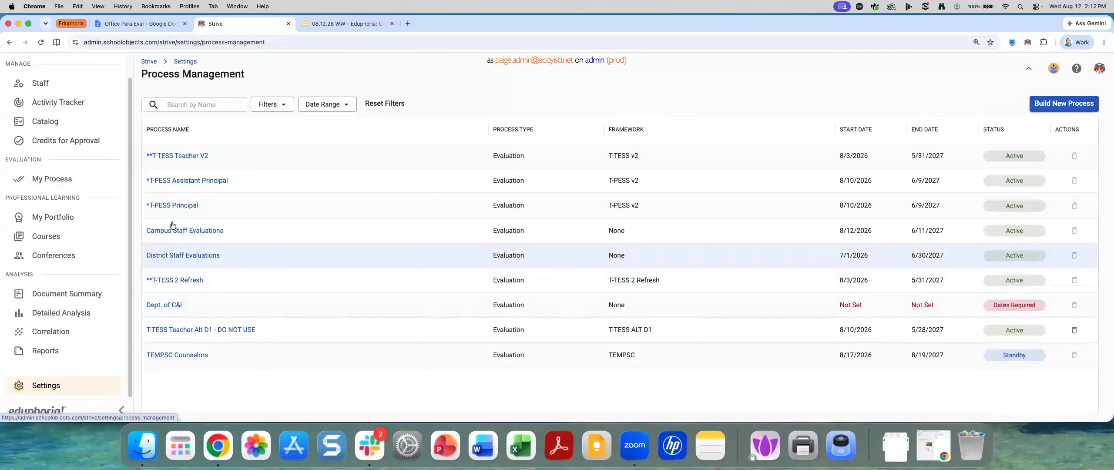
Open the *T-PESS Principal process and set the Principal Self-Assessment due date to 09/14/2026.
click(171, 203)
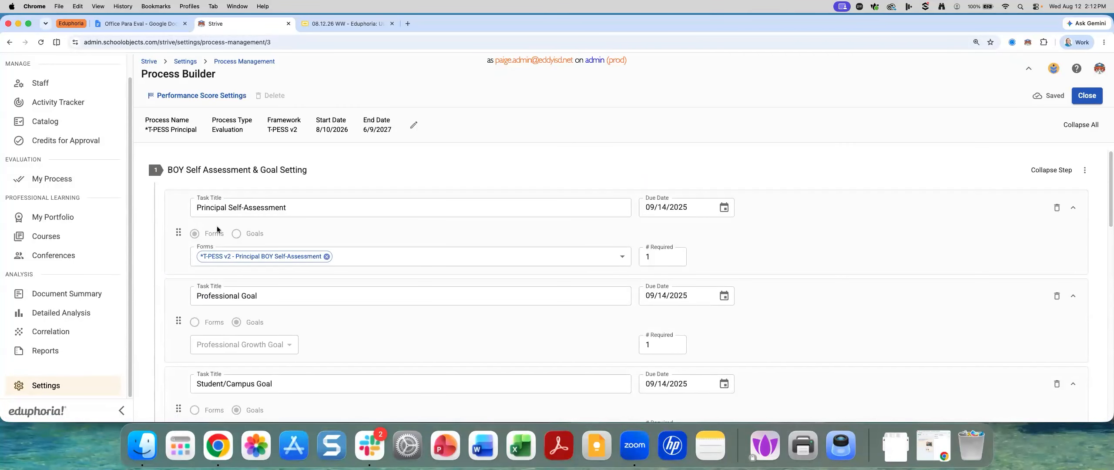
mouse_move(217, 228)
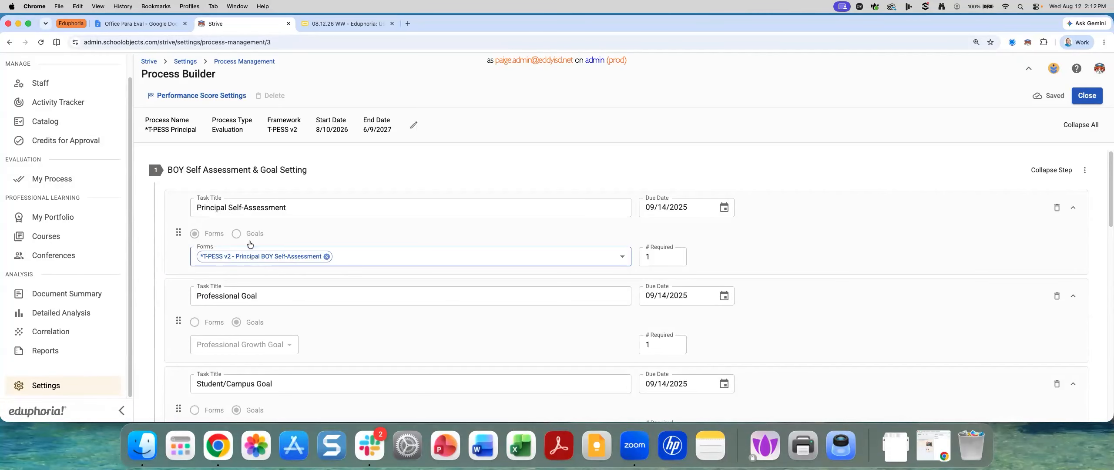
scroll(248, 310, down, 3)
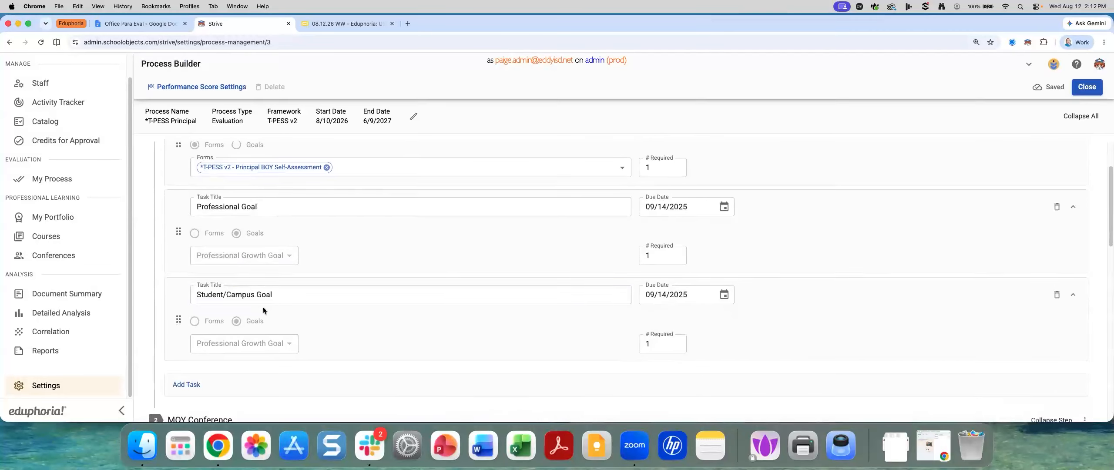
scroll(431, 250, up, 3)
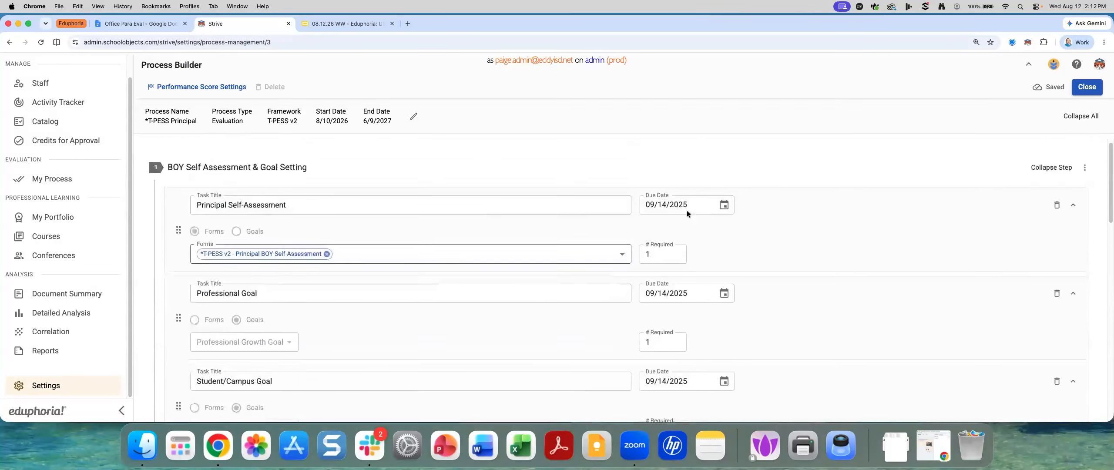
click(723, 208)
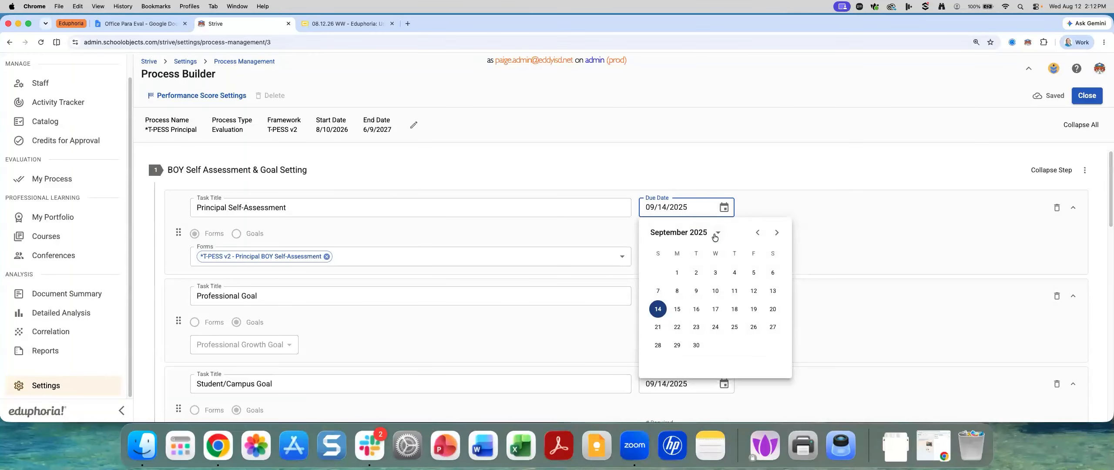
click(715, 234)
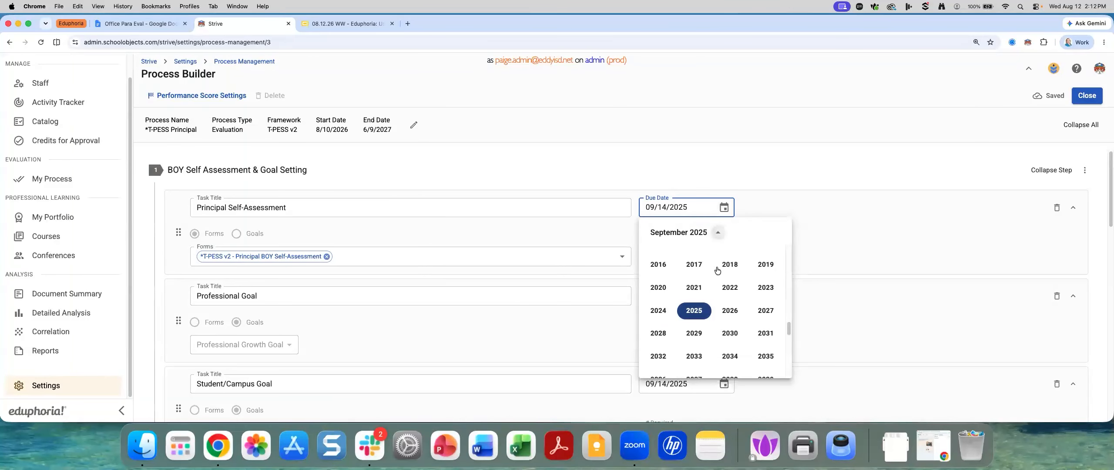
click(728, 309)
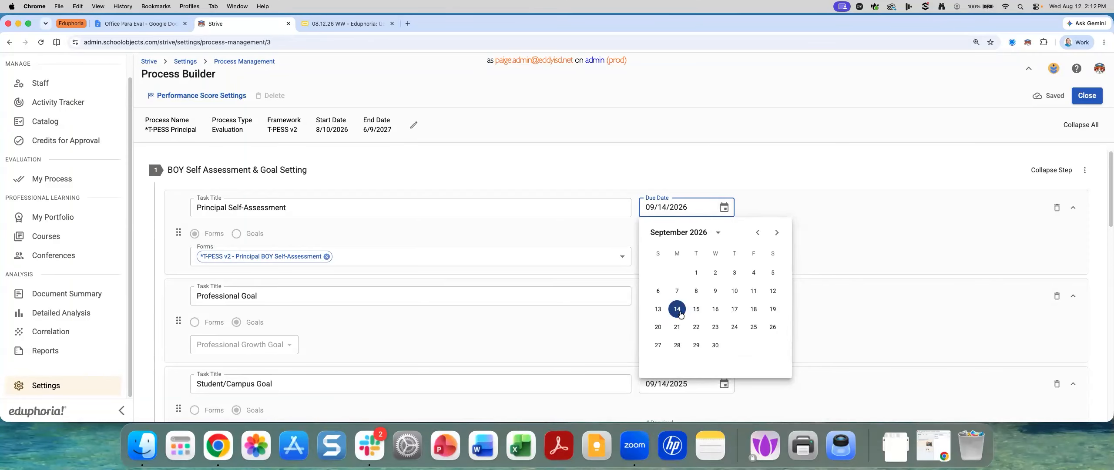
click(681, 313)
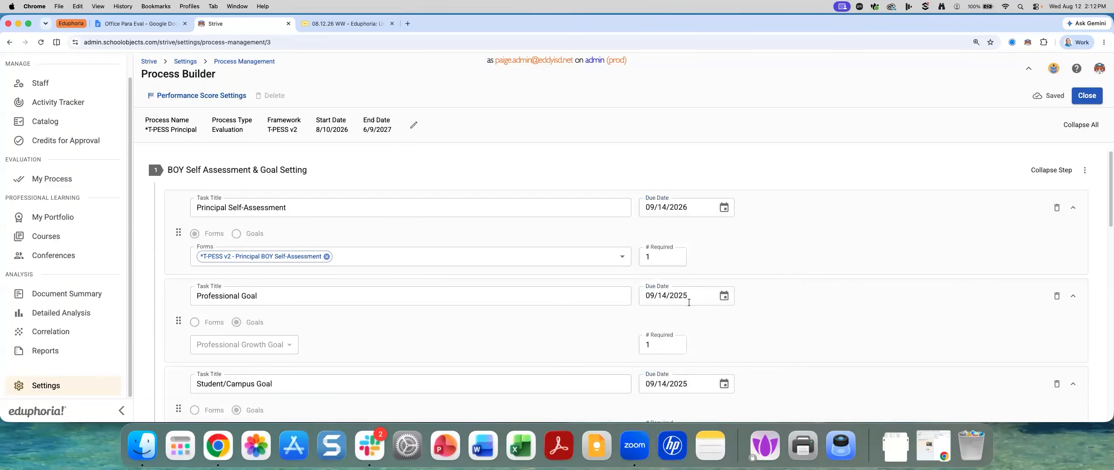
click(723, 296)
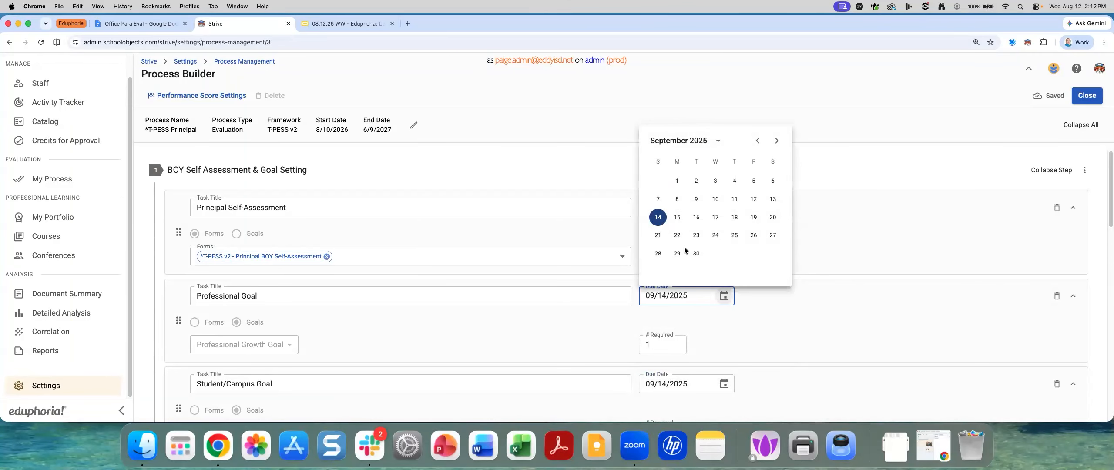
click(677, 218)
click(723, 208)
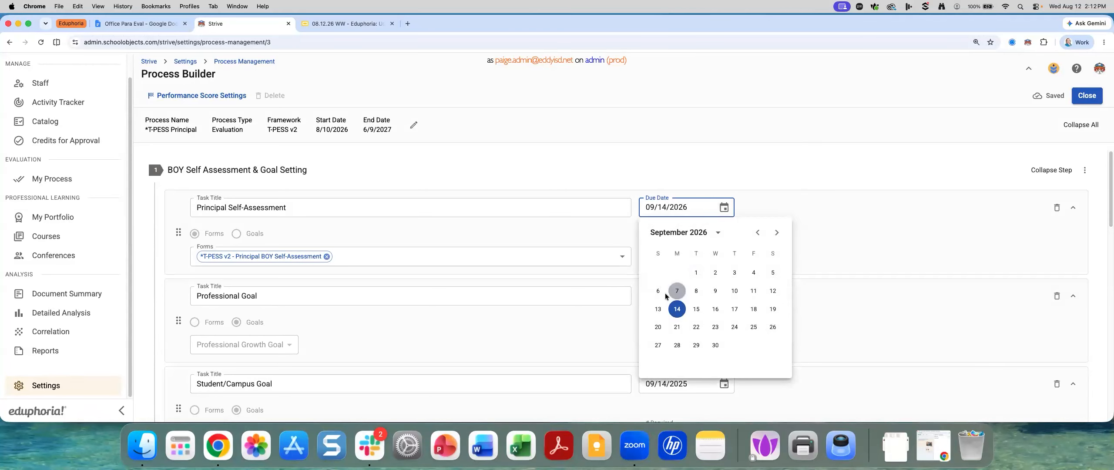
click(676, 312)
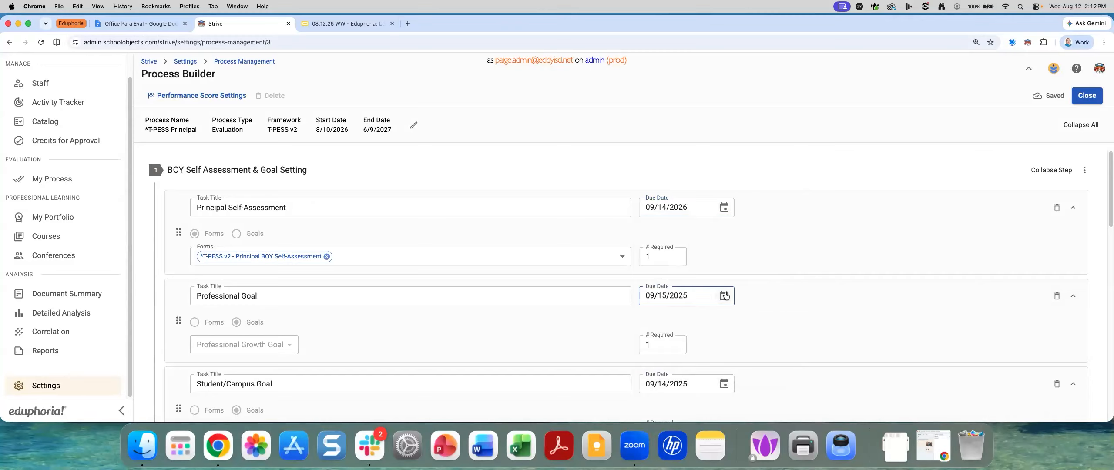
Set the due date of the Professional Goal task to 09/14/2026.
click(725, 296)
click(717, 140)
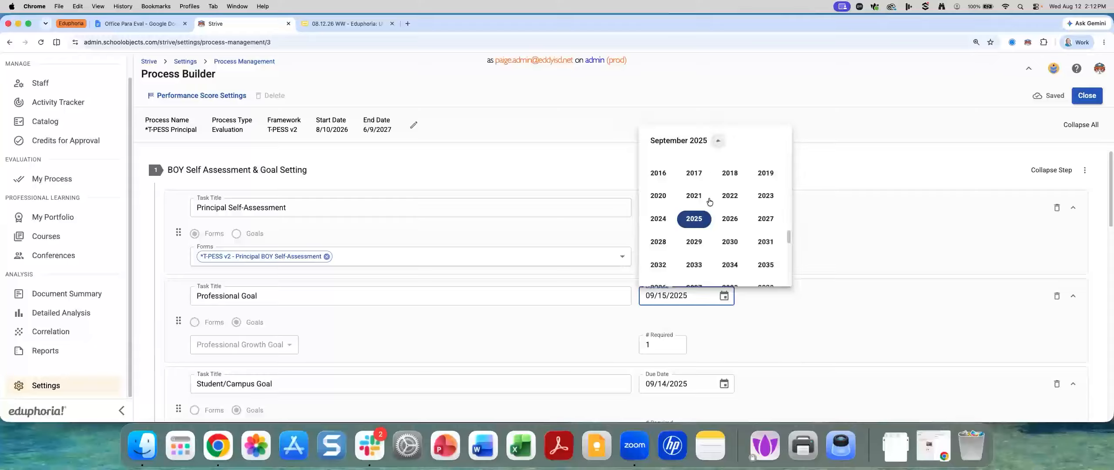
click(730, 218)
click(676, 217)
Set the due date of the Student/Campus Goal task to 09/14/2026.
scroll(689, 345, down, 2)
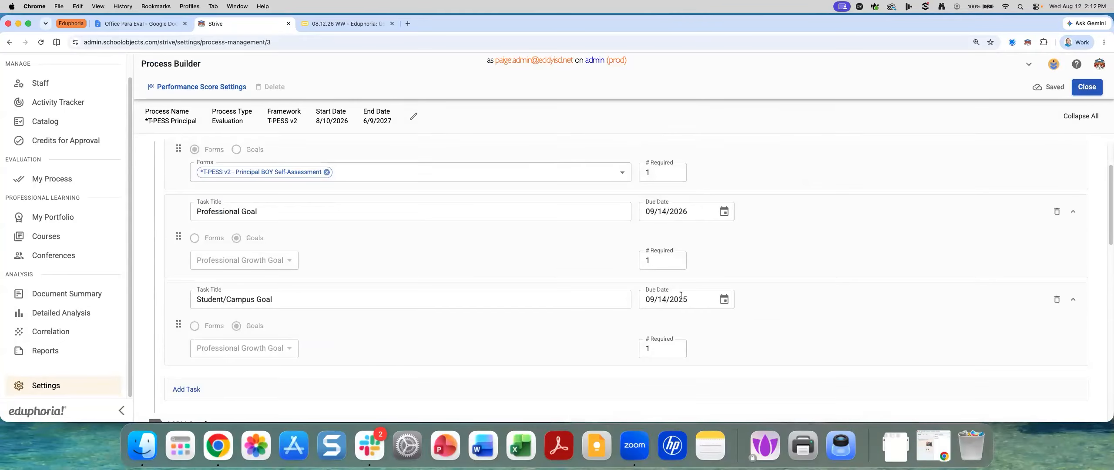
click(724, 299)
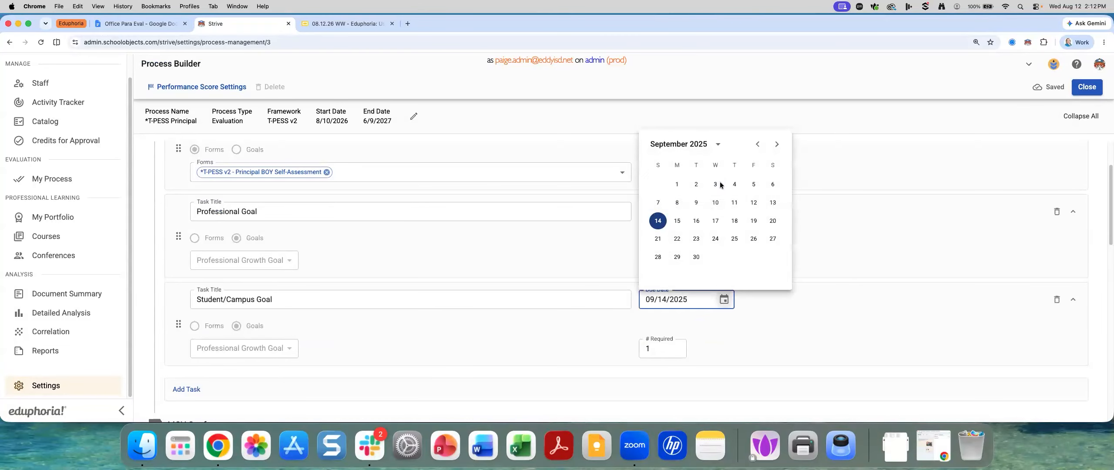
click(717, 144)
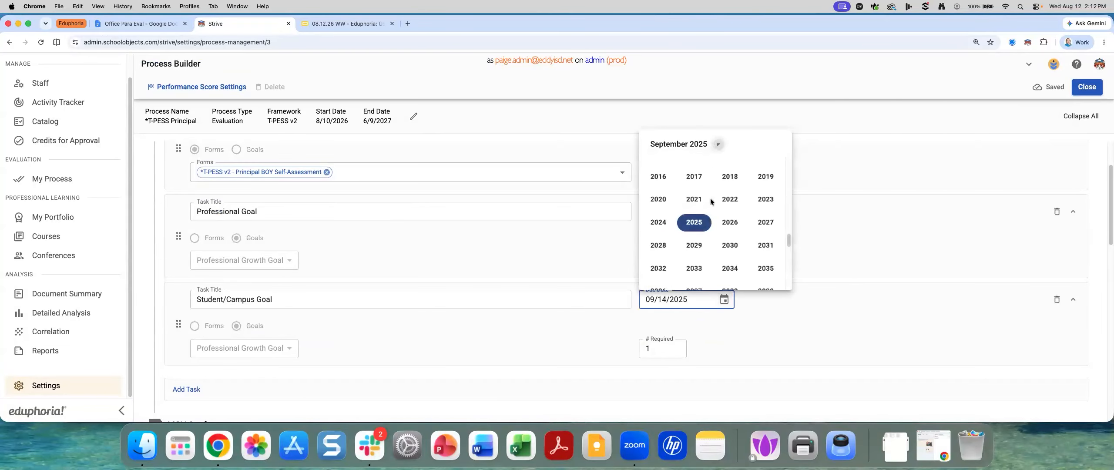
click(727, 223)
click(675, 222)
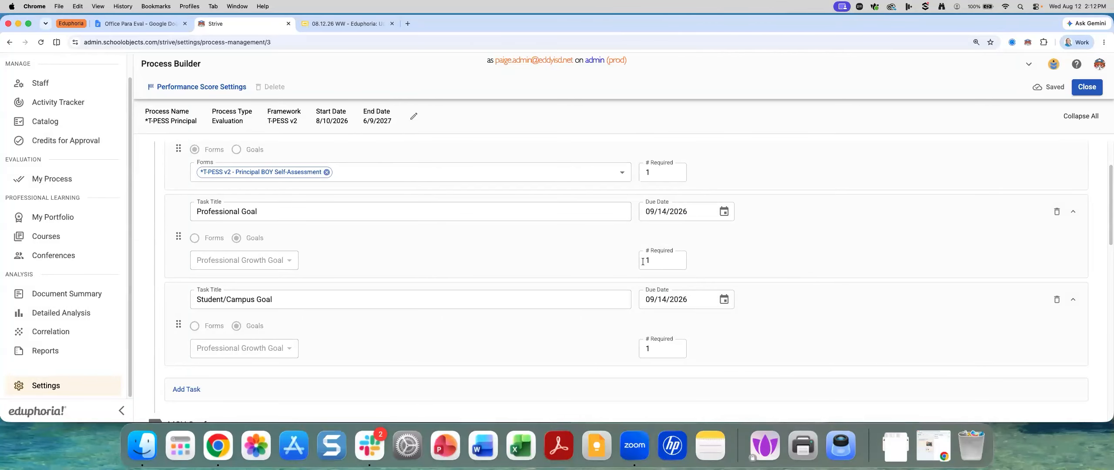
scroll(646, 320, up, 3)
click(647, 322)
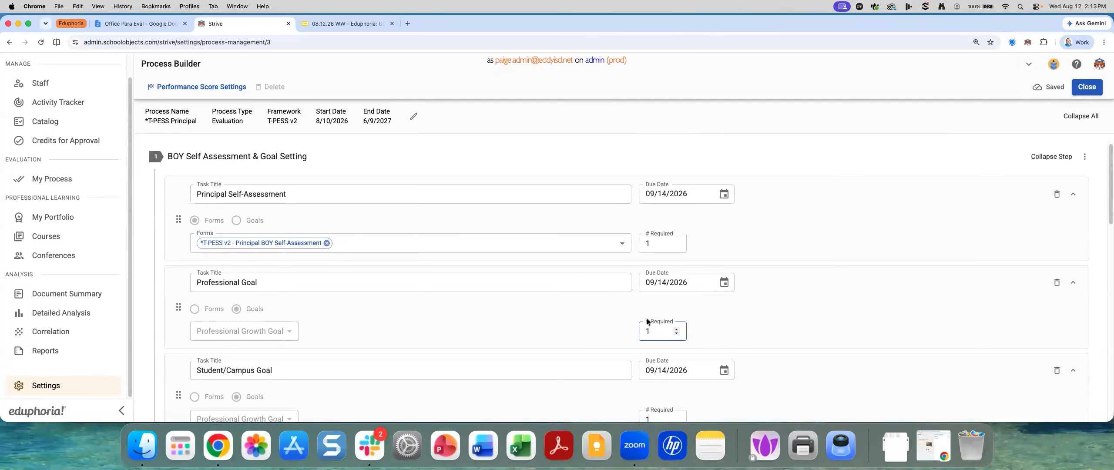
Set the MOY Goals Progress due date in the MOY Conference step to 01/11/2027.
scroll(647, 320, down, 3)
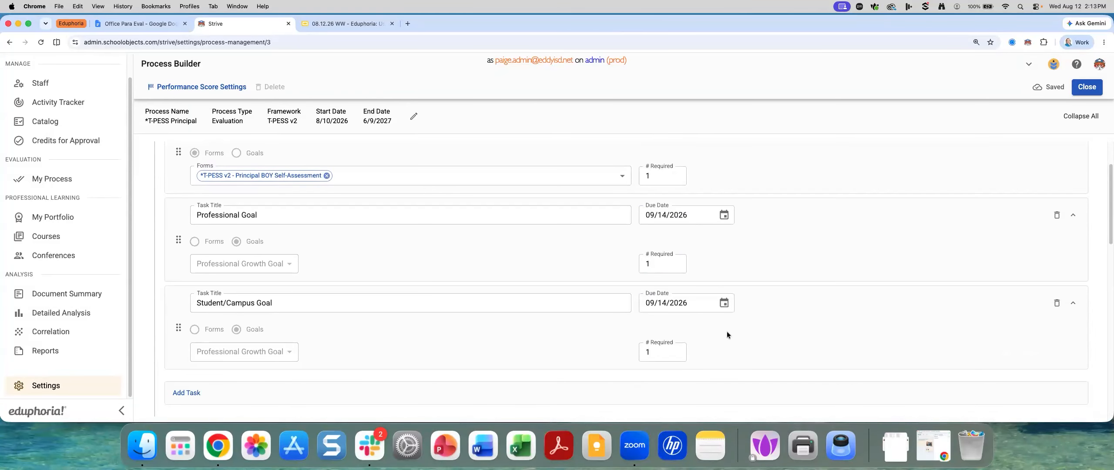
scroll(690, 345, down, 8)
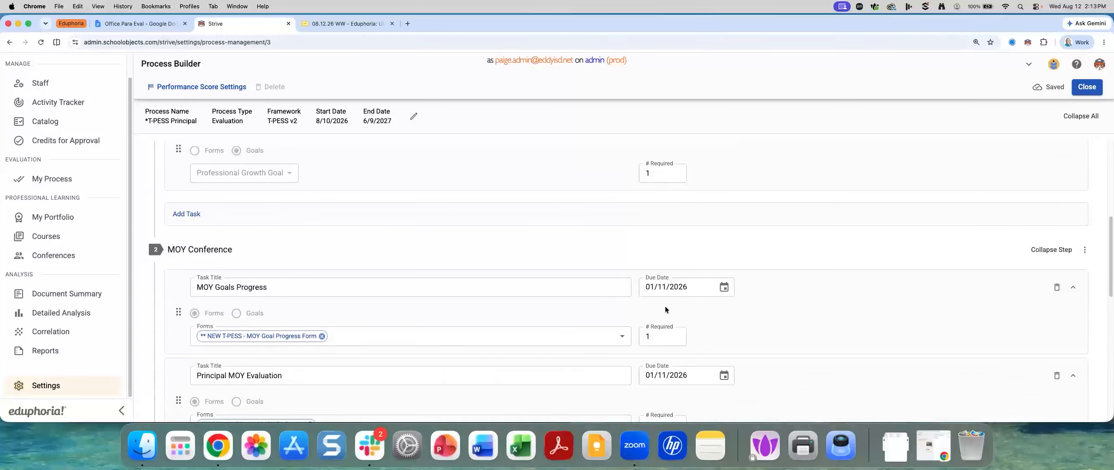
scroll(680, 402, down, 2)
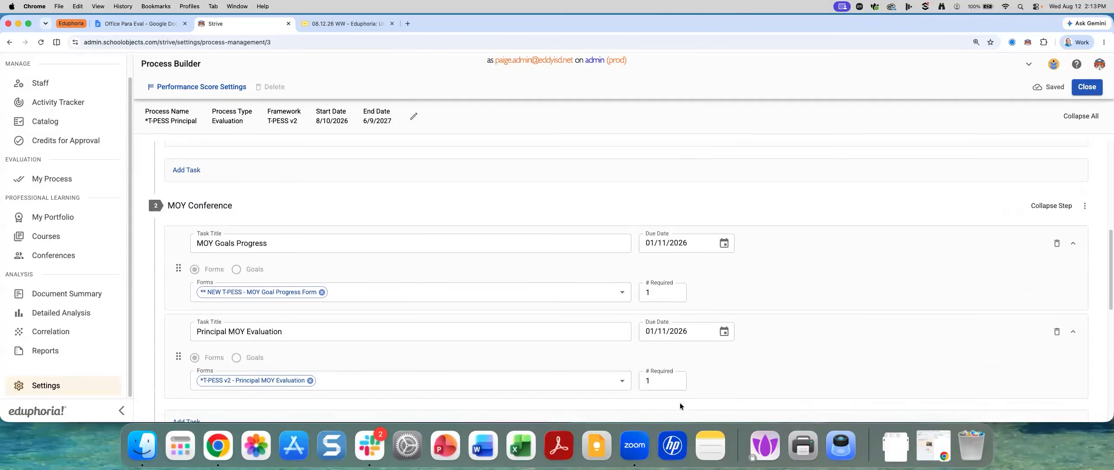
click(724, 243)
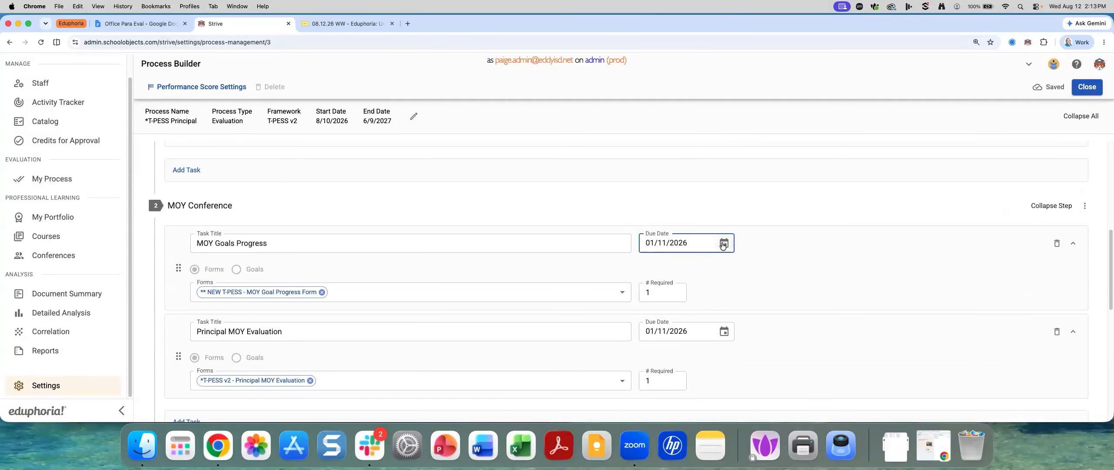
click(705, 268)
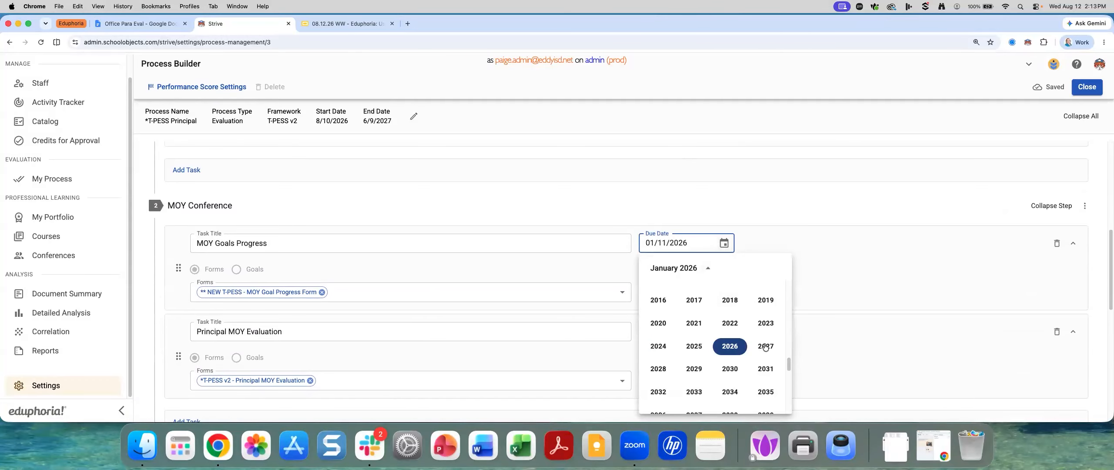
click(764, 346)
click(677, 344)
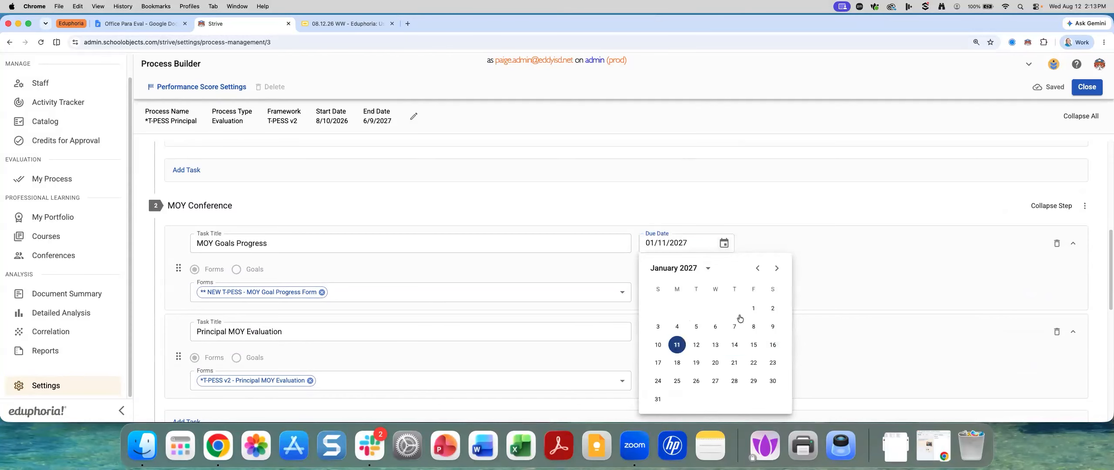
Set the Principal MOY Evaluation due date in the MOY Conference step to 01/11/2027.
scroll(696, 307, down, 2)
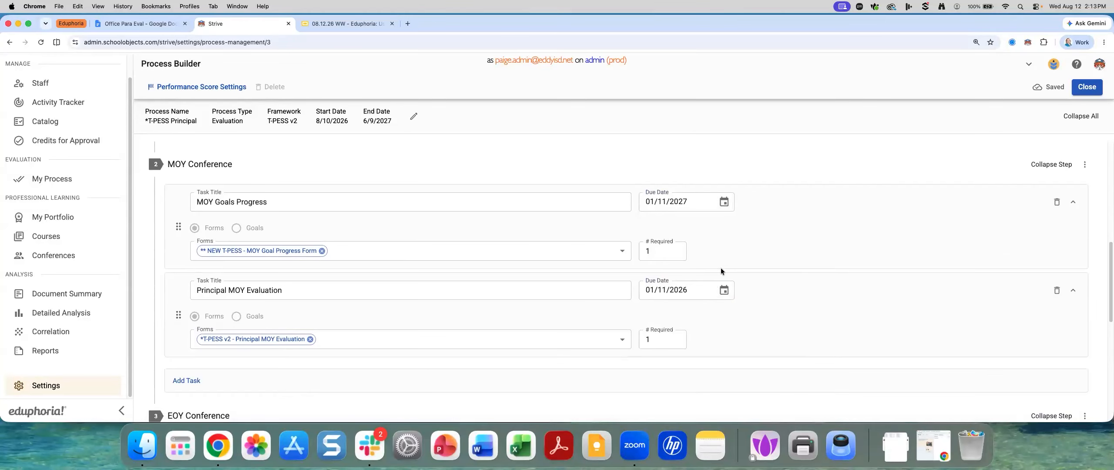
click(724, 288)
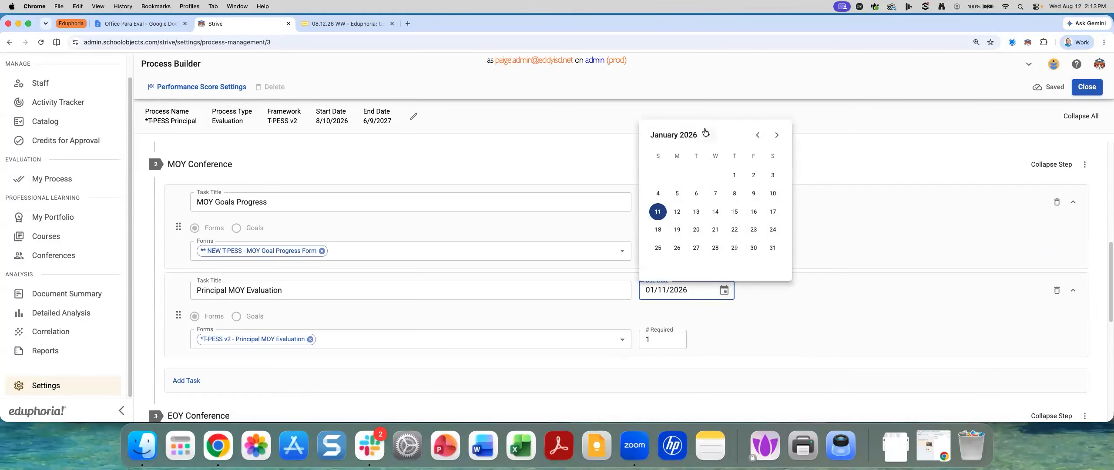
click(706, 136)
click(765, 213)
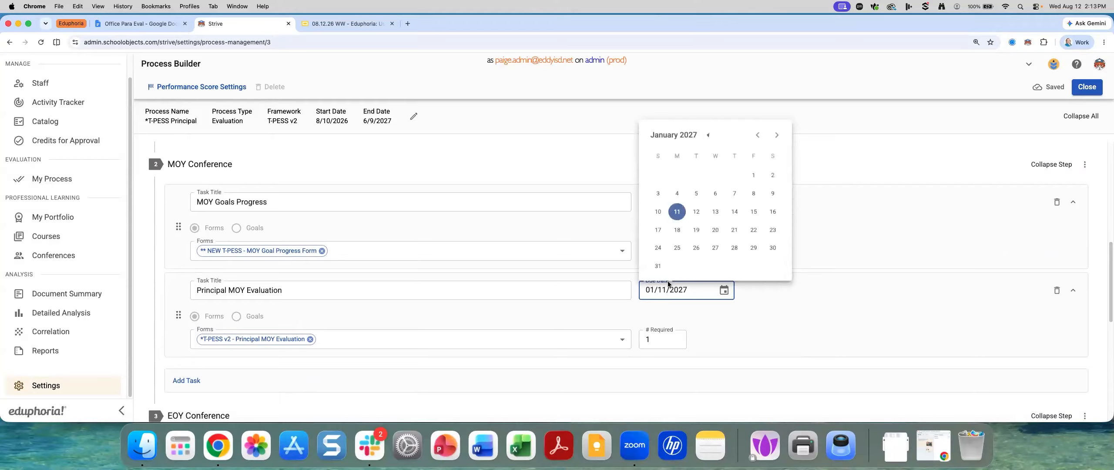
click(677, 212)
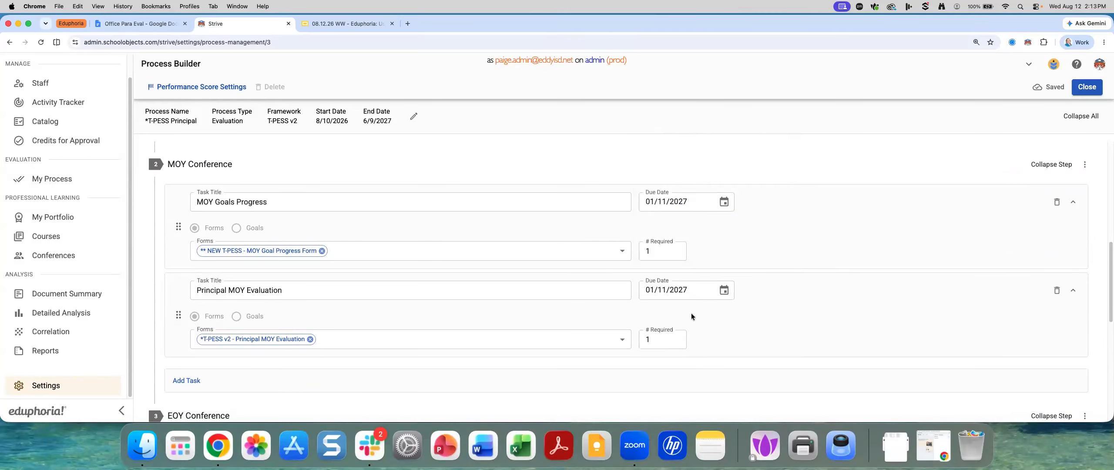
Review the tasks and due dates in the EOY Conference, MOY Conference and BOY Self Assessment & Goal Setting steps.
scroll(683, 316, down, 5)
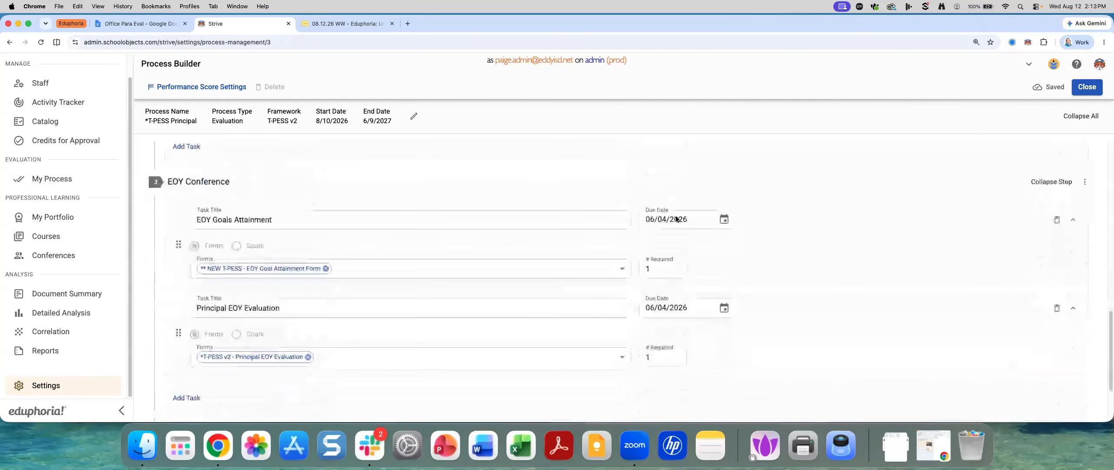
scroll(677, 334, down, 2)
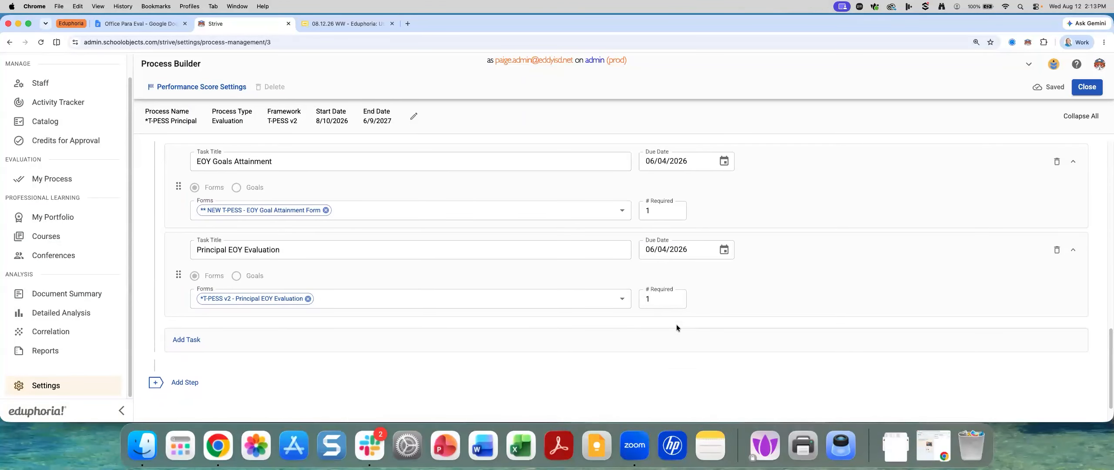
scroll(681, 268, down, 1)
scroll(653, 301, up, 4)
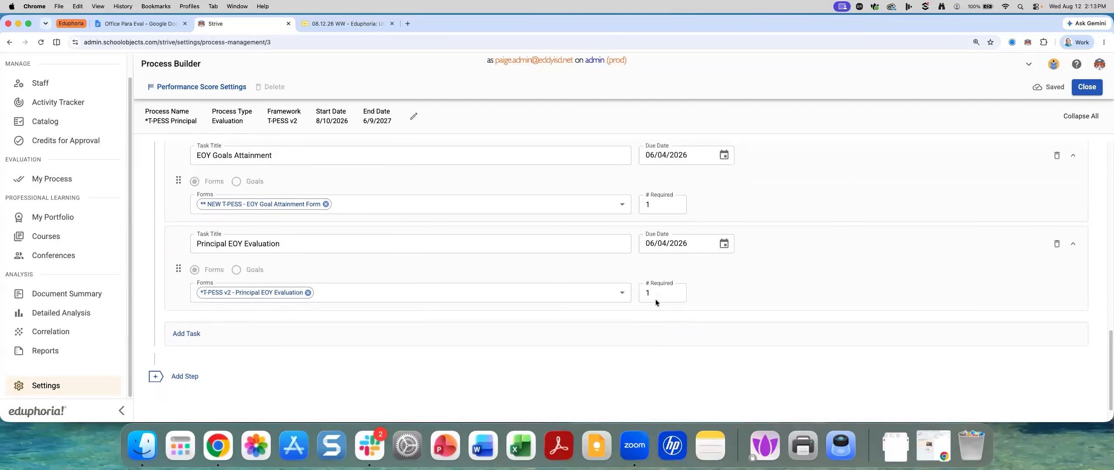
scroll(623, 204, up, 5)
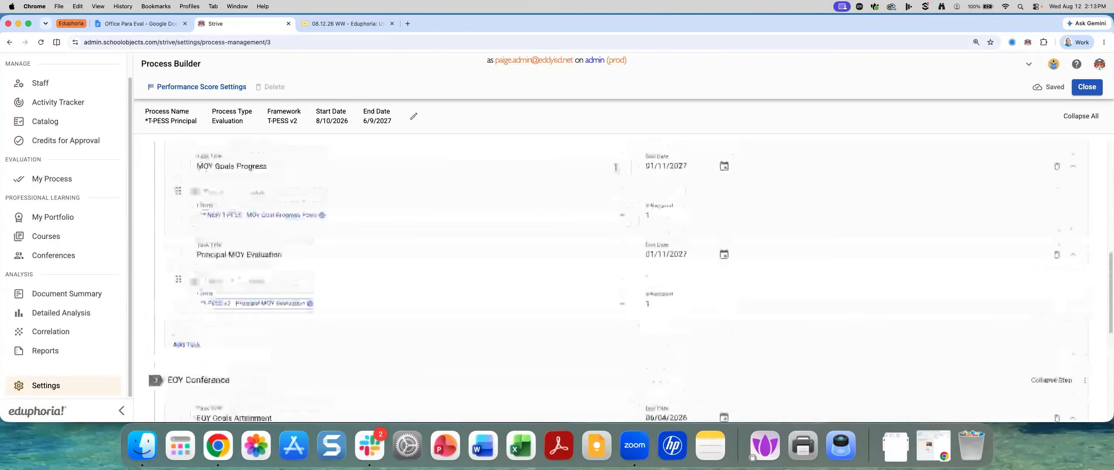
scroll(642, 213, up, 10)
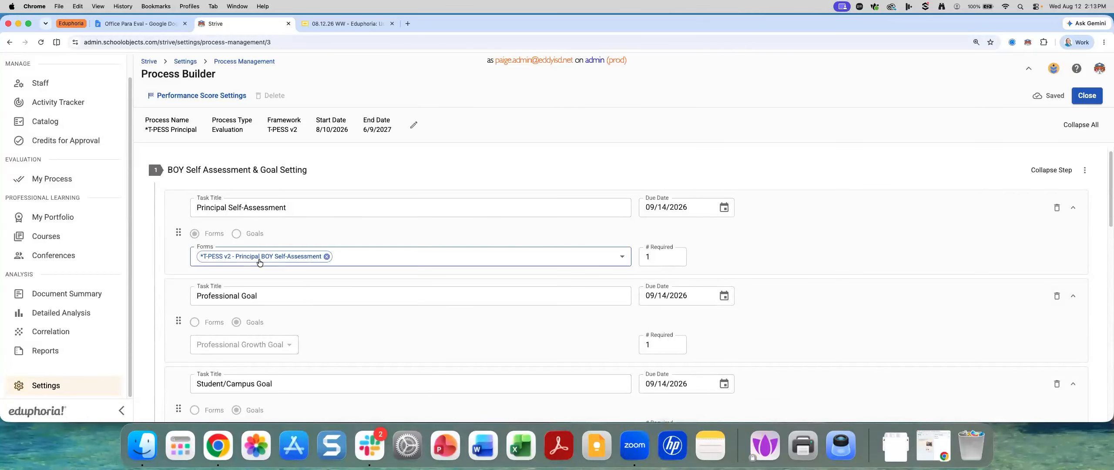
scroll(261, 261, down, 1)
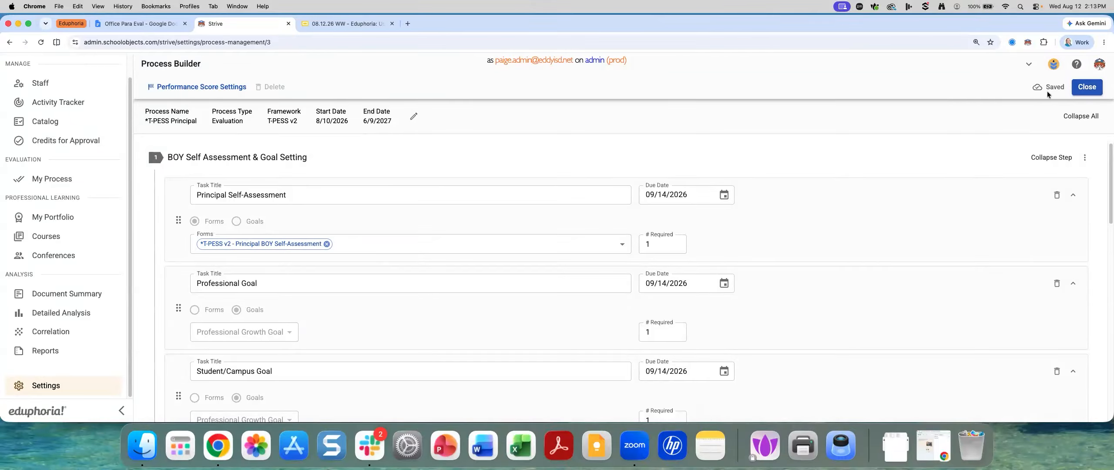
click(596, 193)
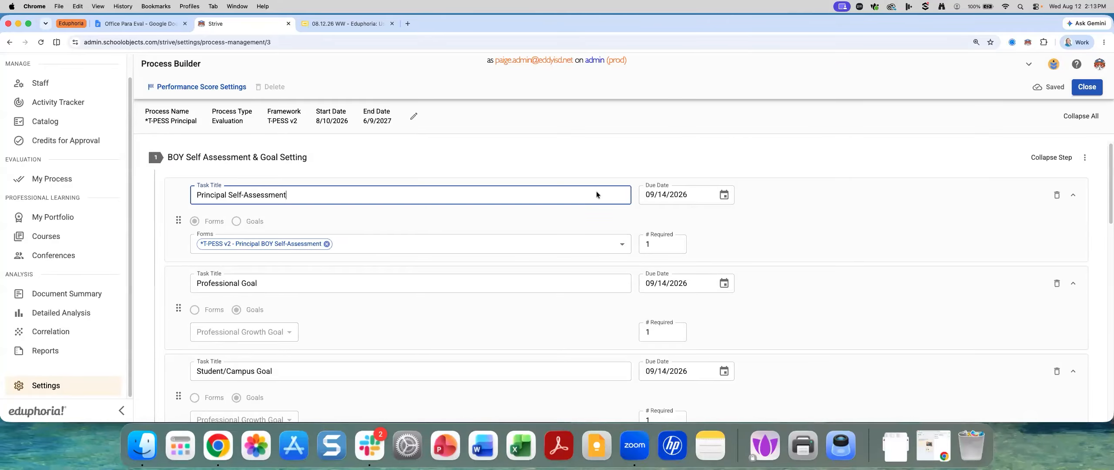
scroll(505, 276, down, 10)
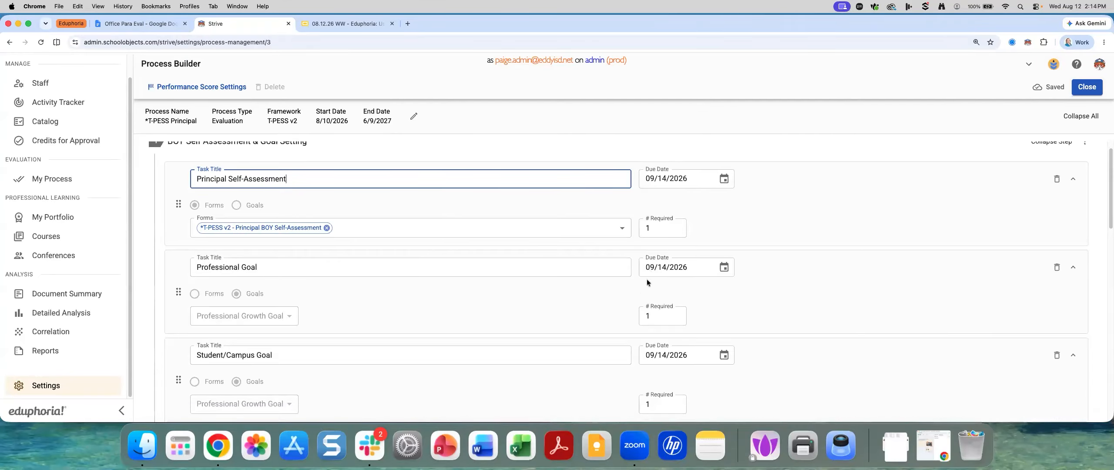
Set the due date of the Principal EOY Evaluation task in the EOY Conference step to 06/04/2027.
click(723, 208)
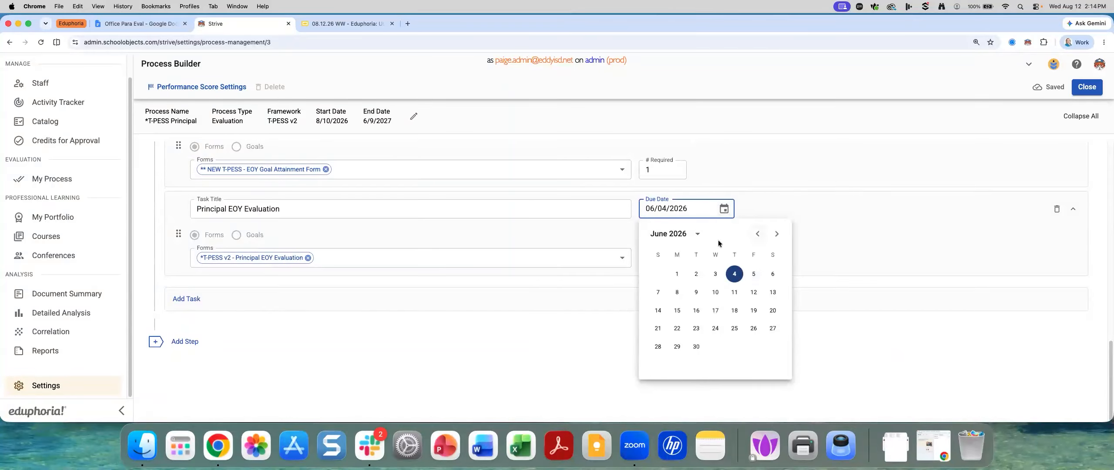
click(698, 234)
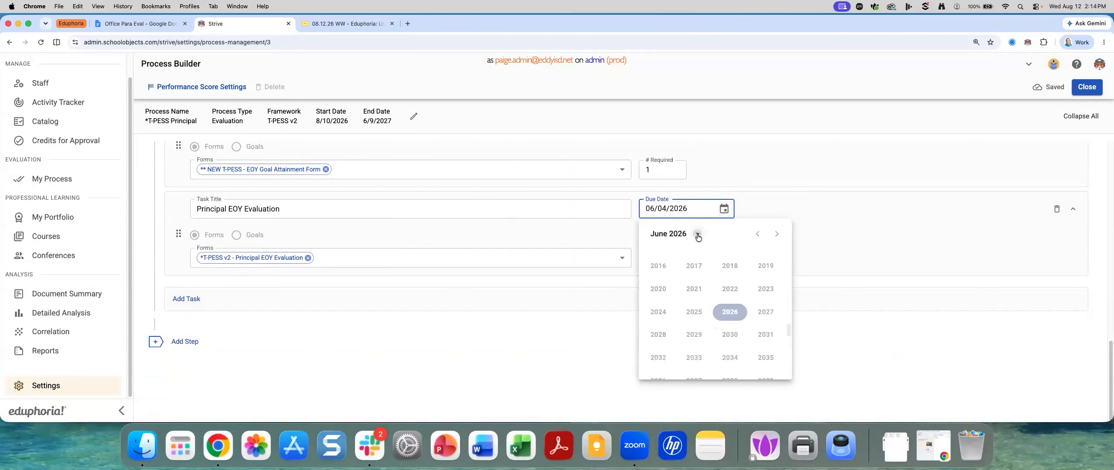
click(765, 312)
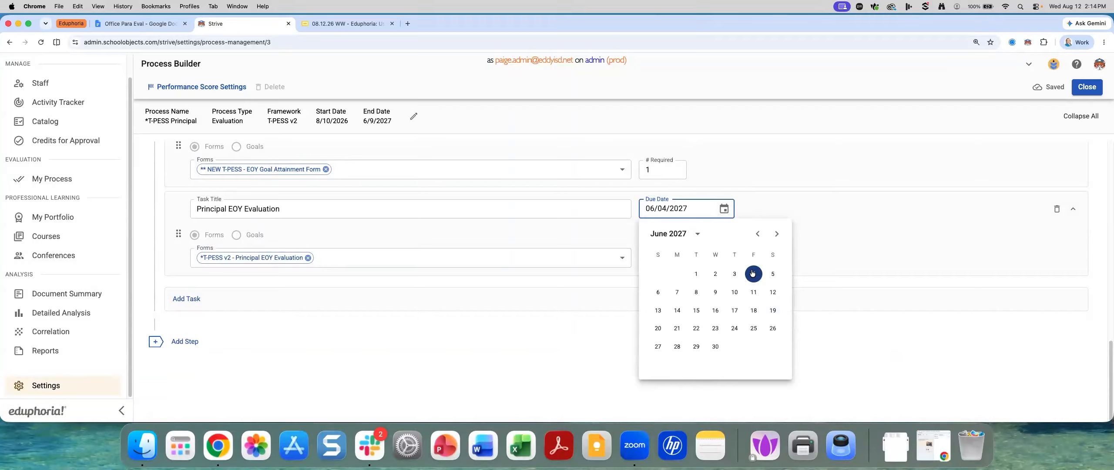
click(808, 274)
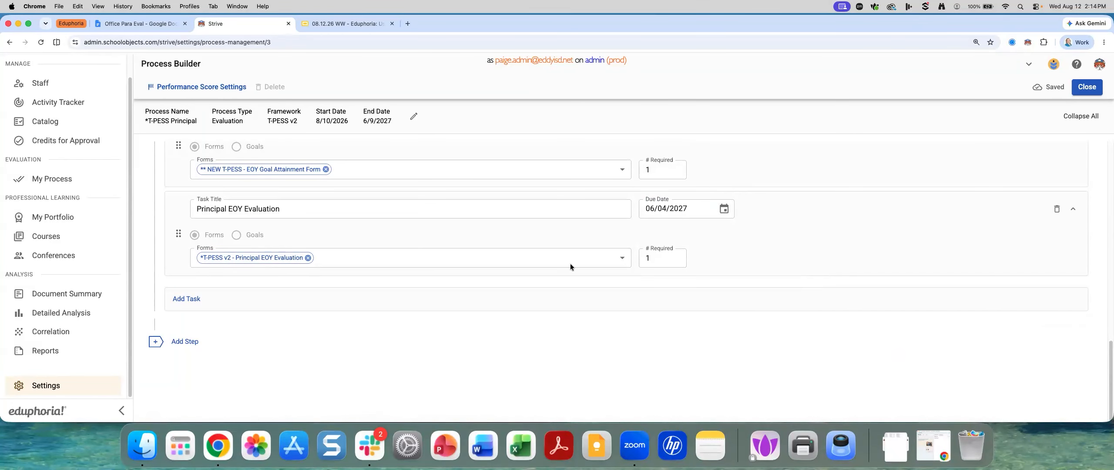
Review the tasks and due dates of all steps in the *T-PESS Principal process in both collapsed and expanded form.
click(1087, 116)
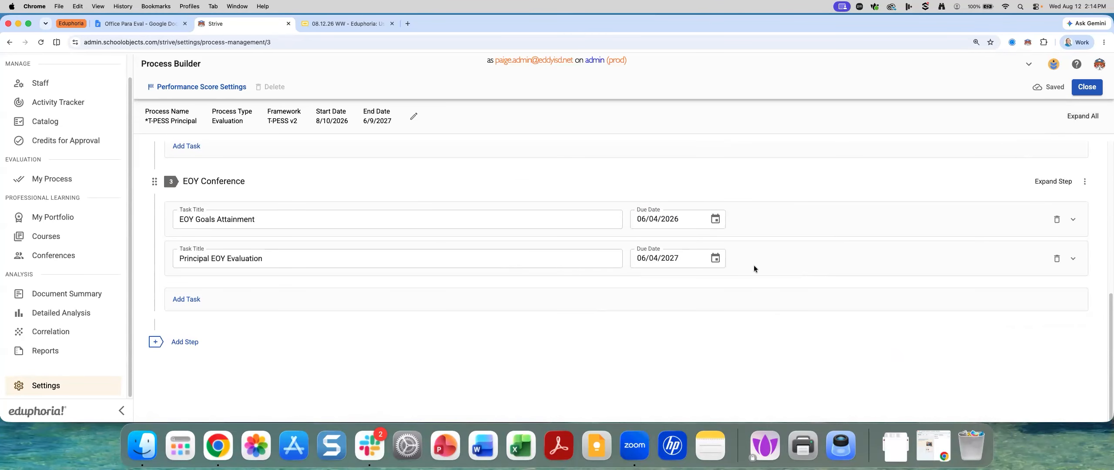
scroll(307, 264, up, 10)
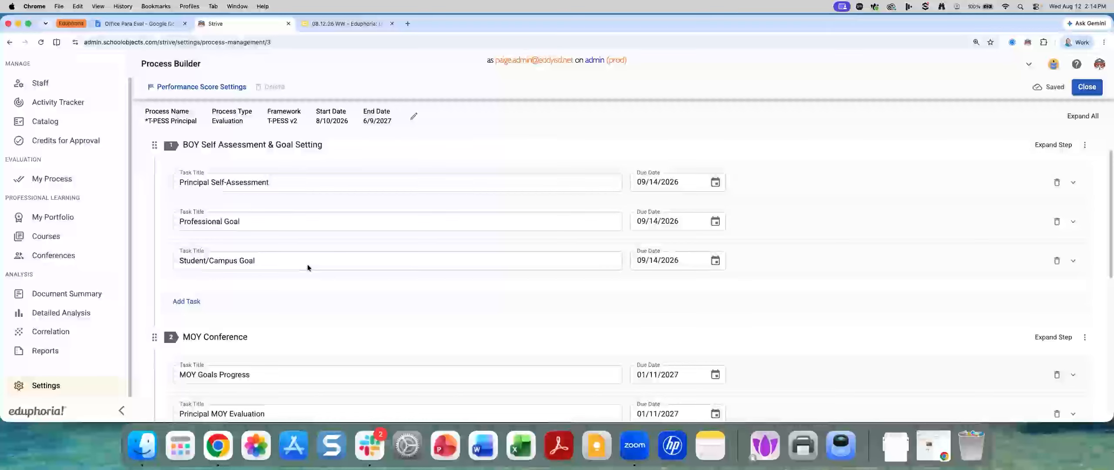
scroll(307, 265, up, 2)
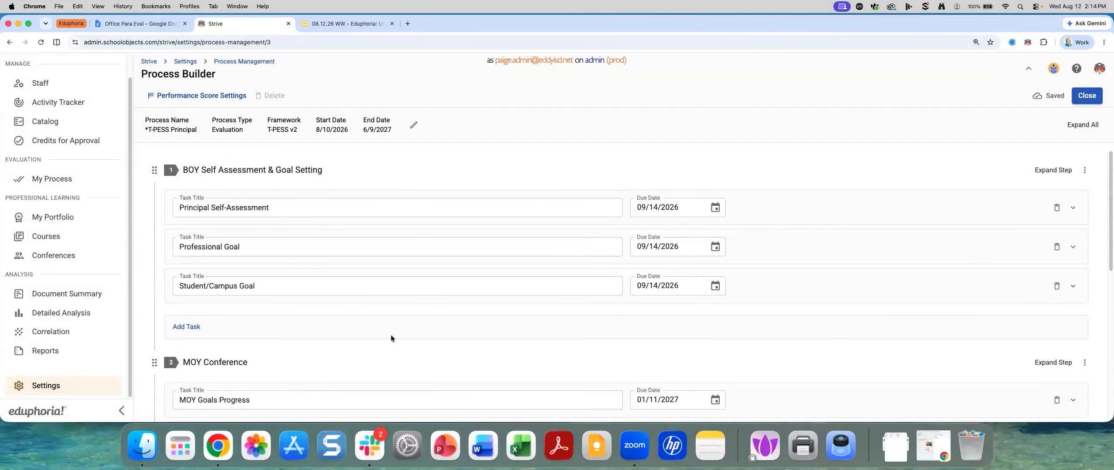
scroll(391, 336, down, 5)
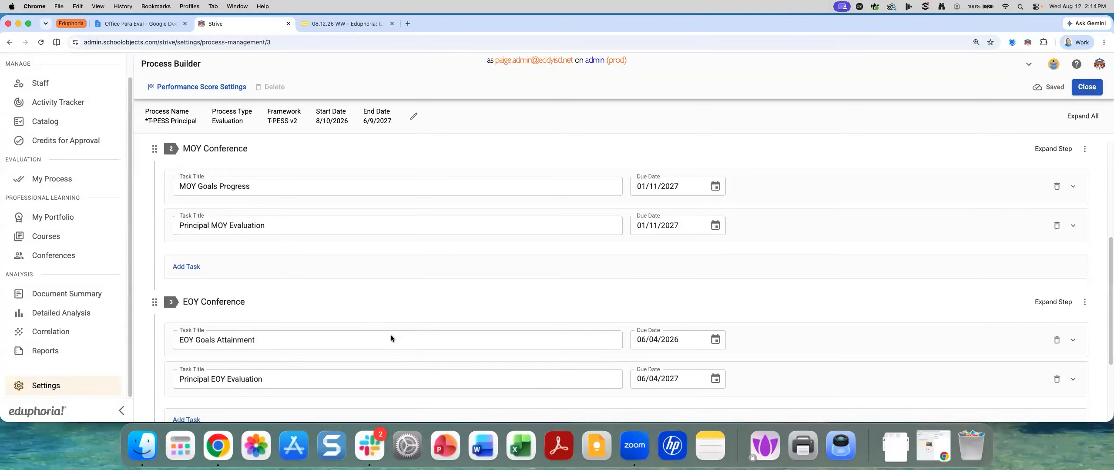
scroll(391, 336, down, 3)
scroll(391, 338, up, 10)
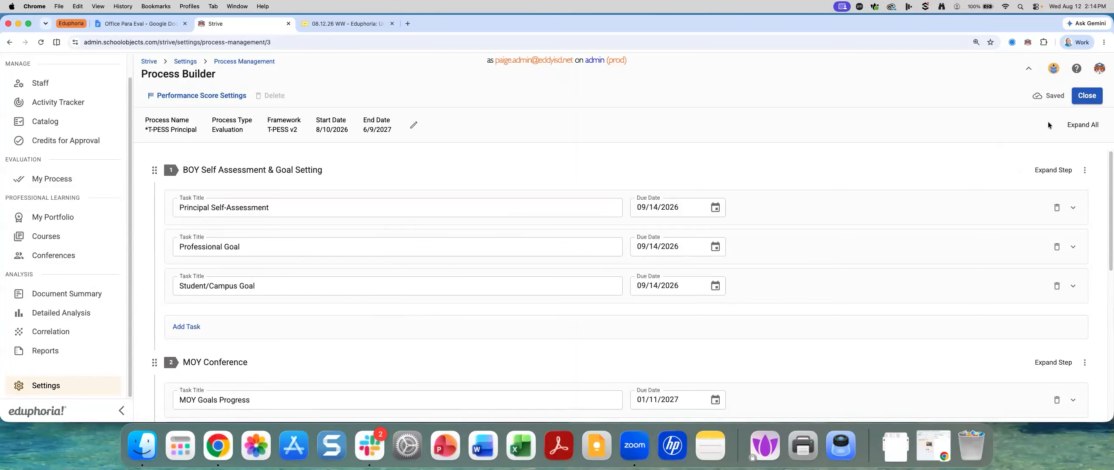
click(1075, 126)
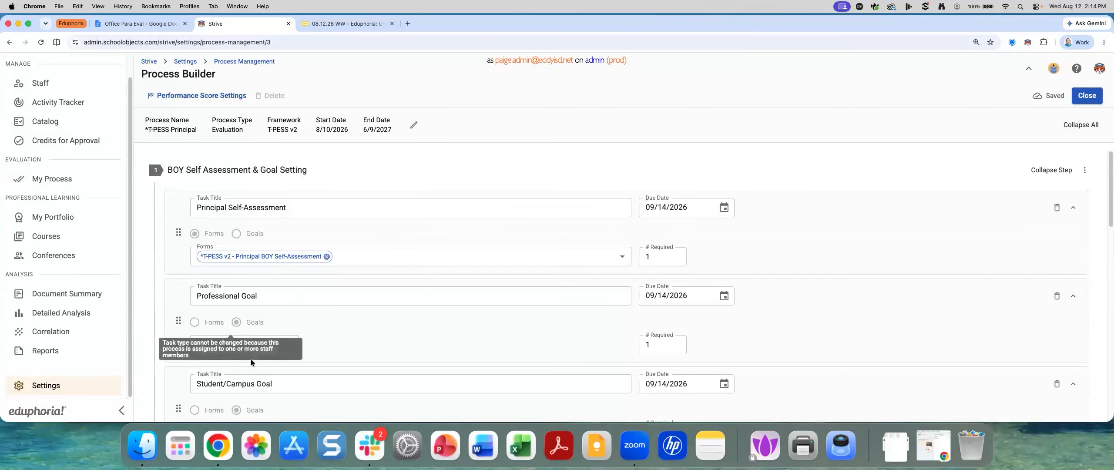
scroll(250, 358, down, 2)
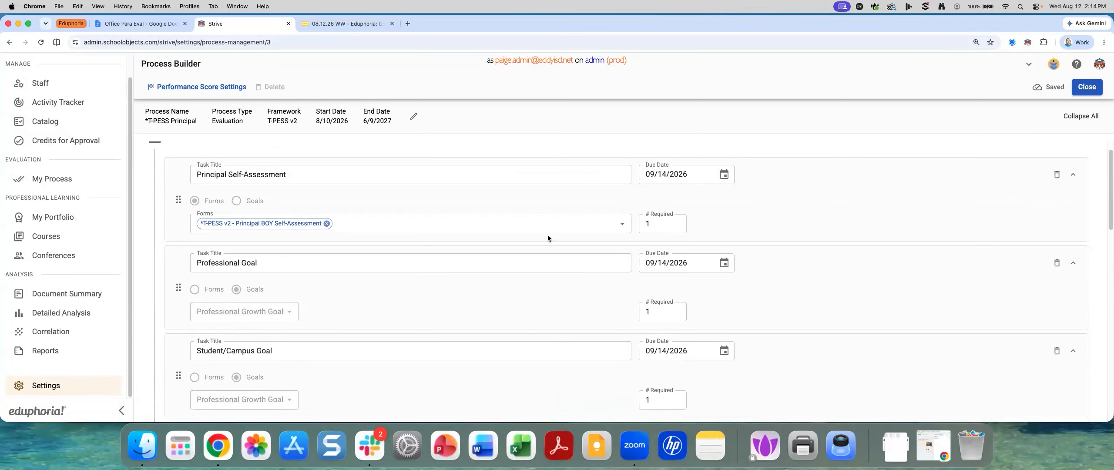
click(1071, 121)
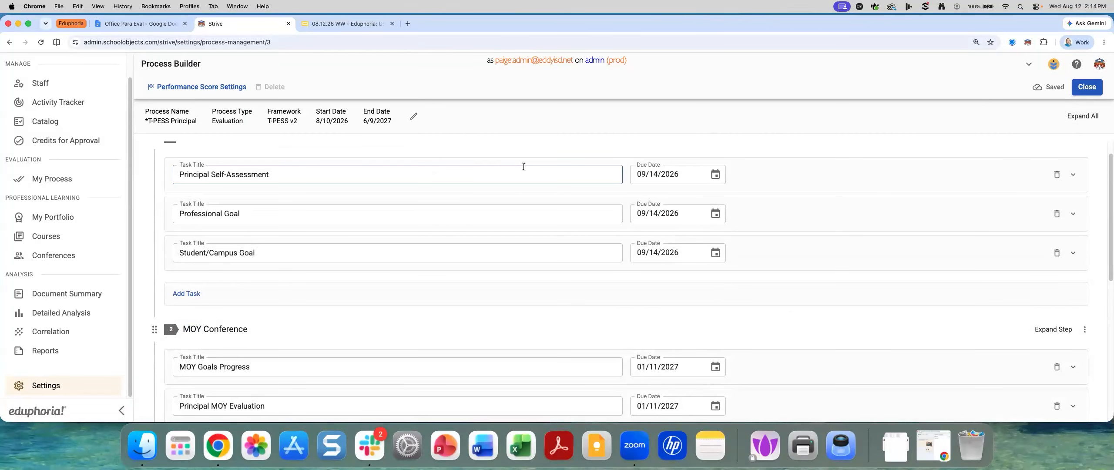
scroll(683, 237, down, 5)
scroll(680, 249, up, 4)
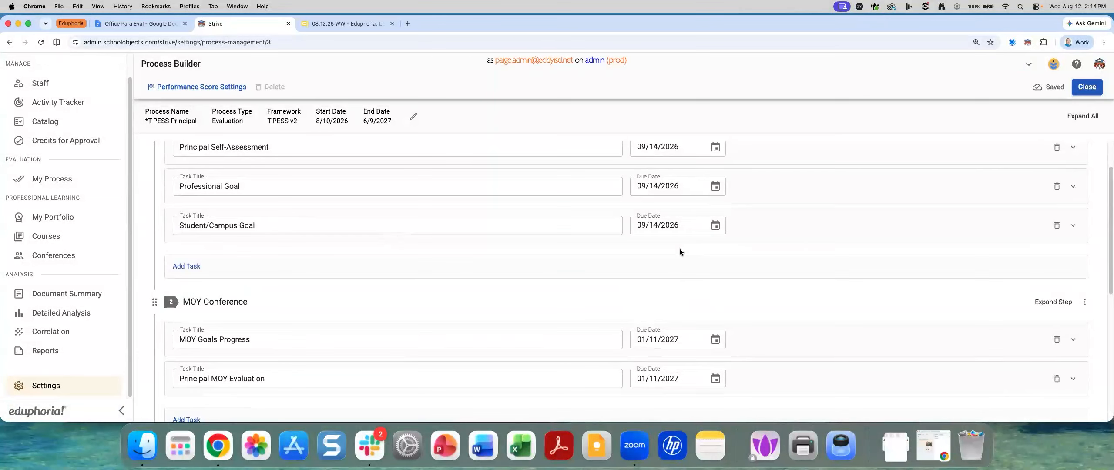
scroll(223, 122, up, 3)
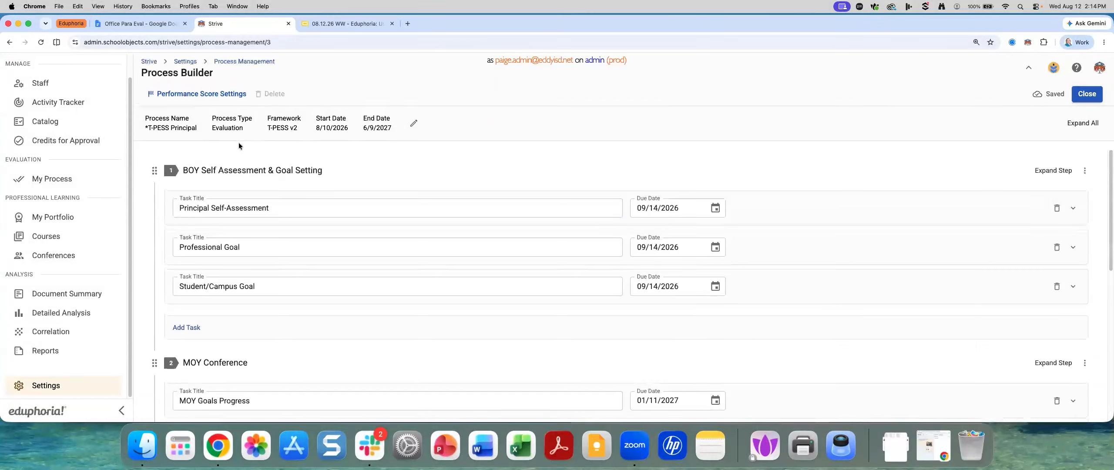
Examine the Performance Score settings of the *T-PESS Principal process and return to the process list.
click(206, 96)
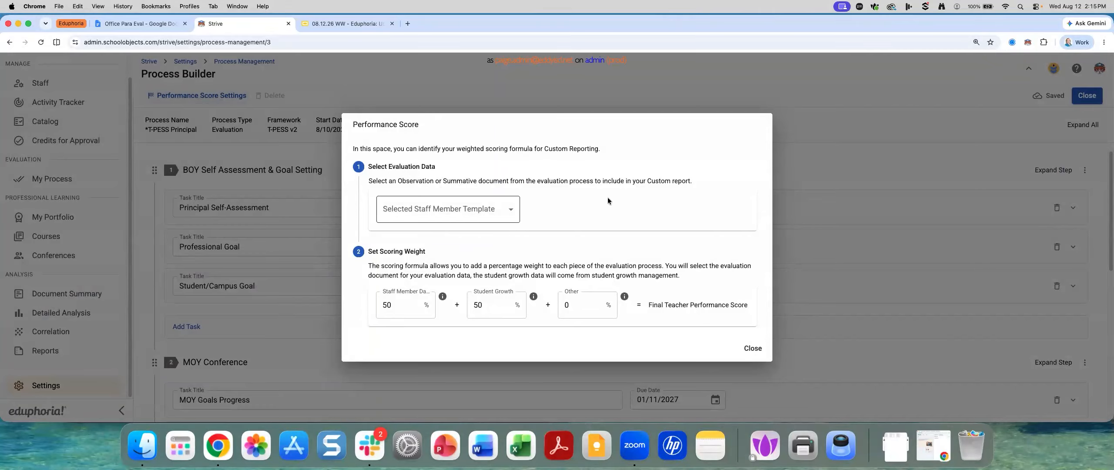
click(752, 348)
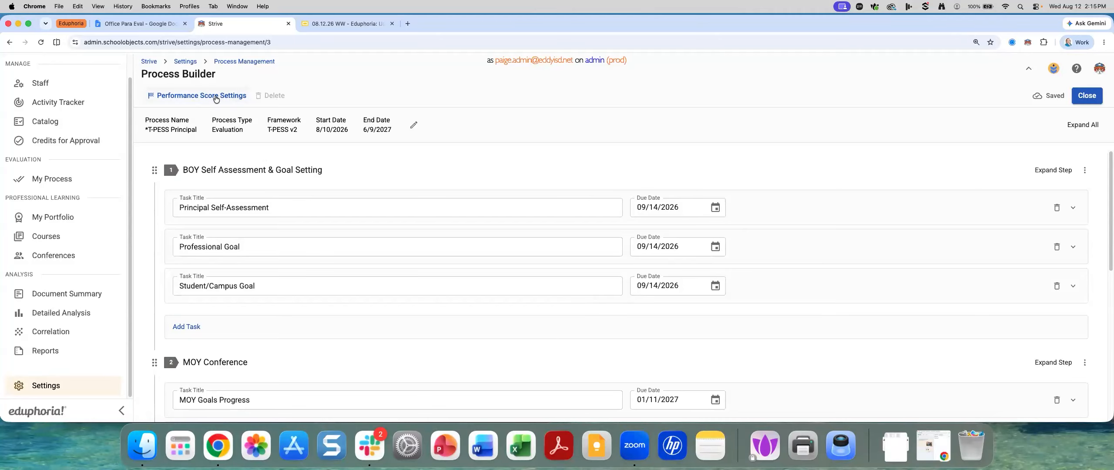
click(1083, 99)
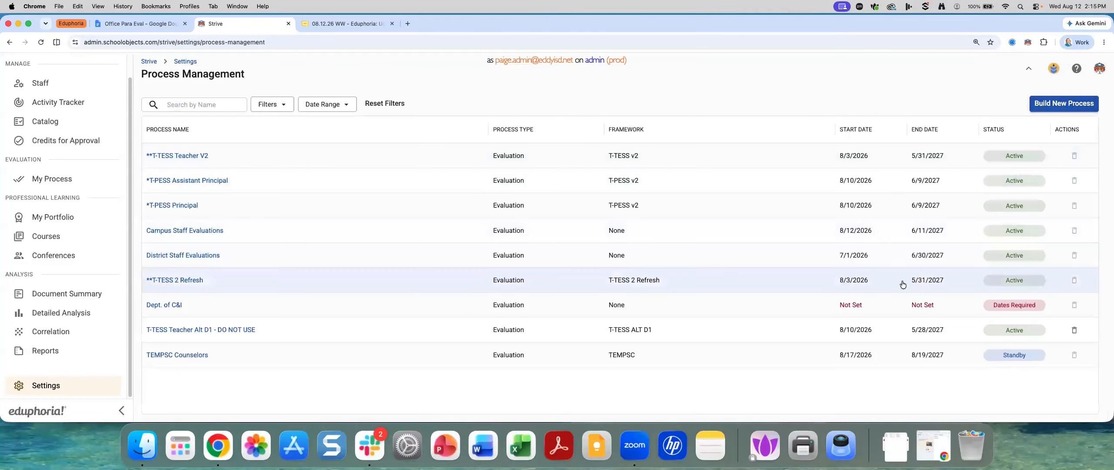
Start a new Evaluation process named Webinar Process using the T-PESS v2 framework.
click(1063, 104)
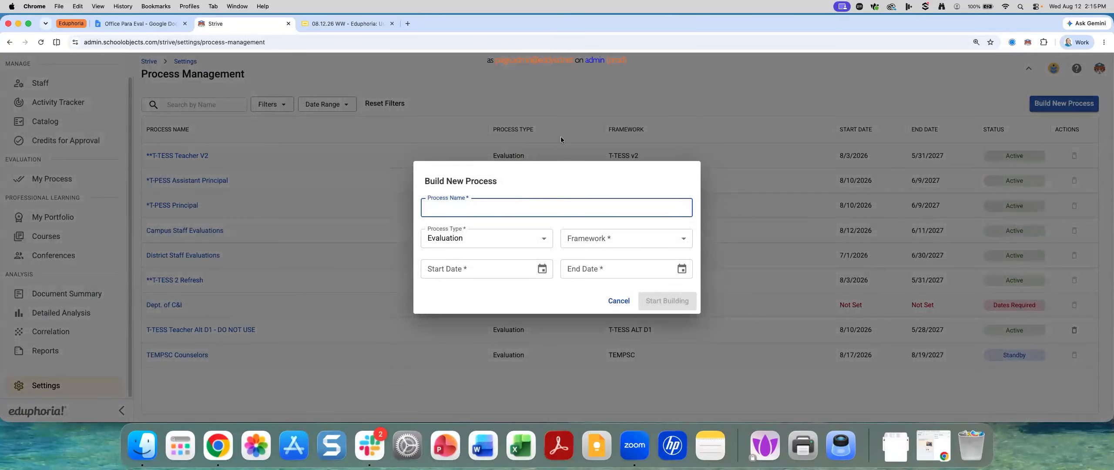
text(Webinar Process)
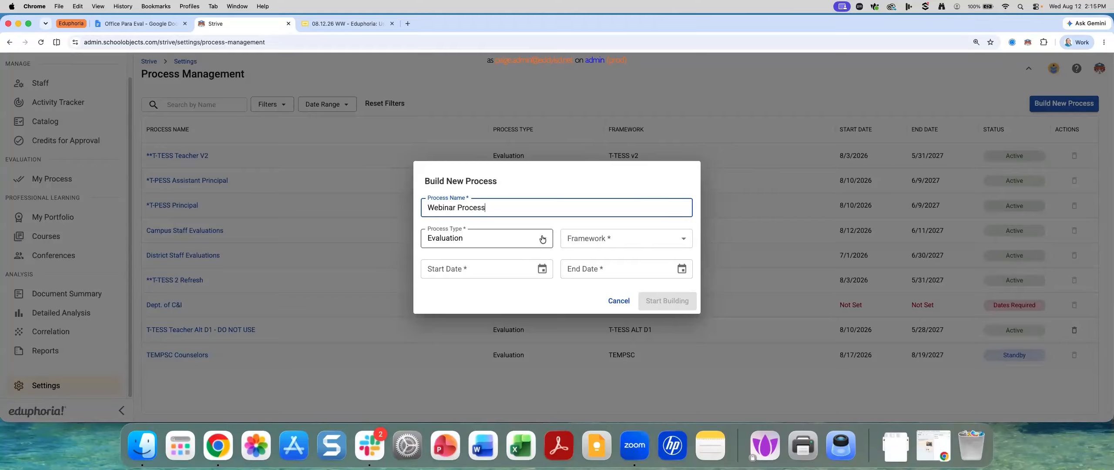
click(591, 239)
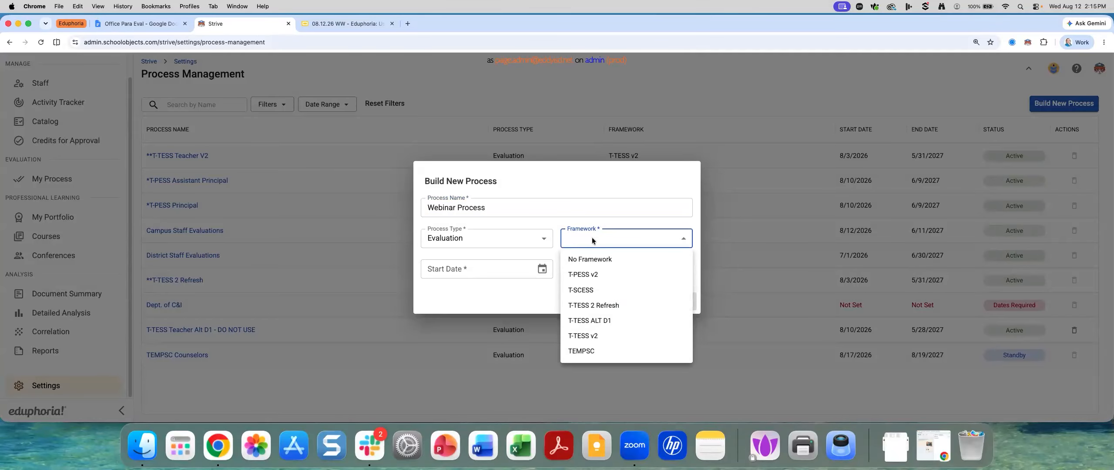
click(583, 275)
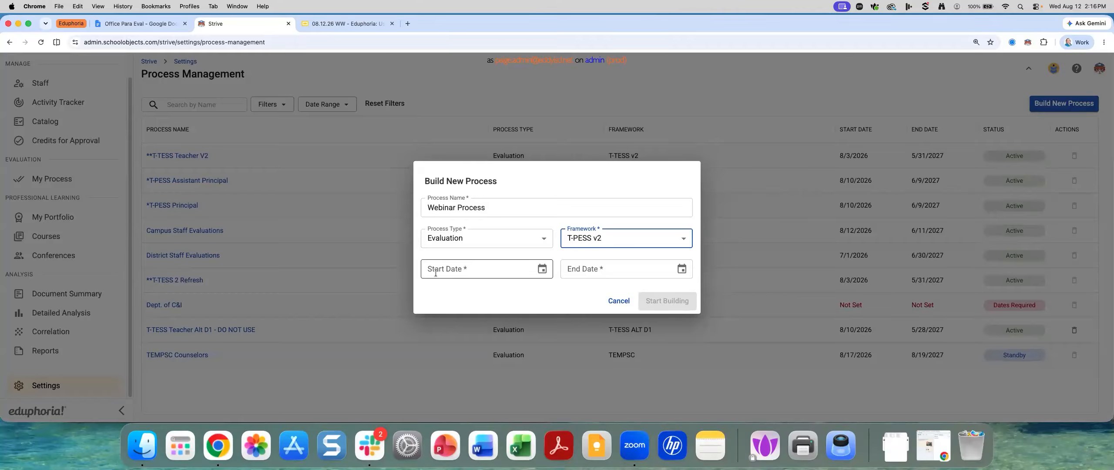
click(575, 244)
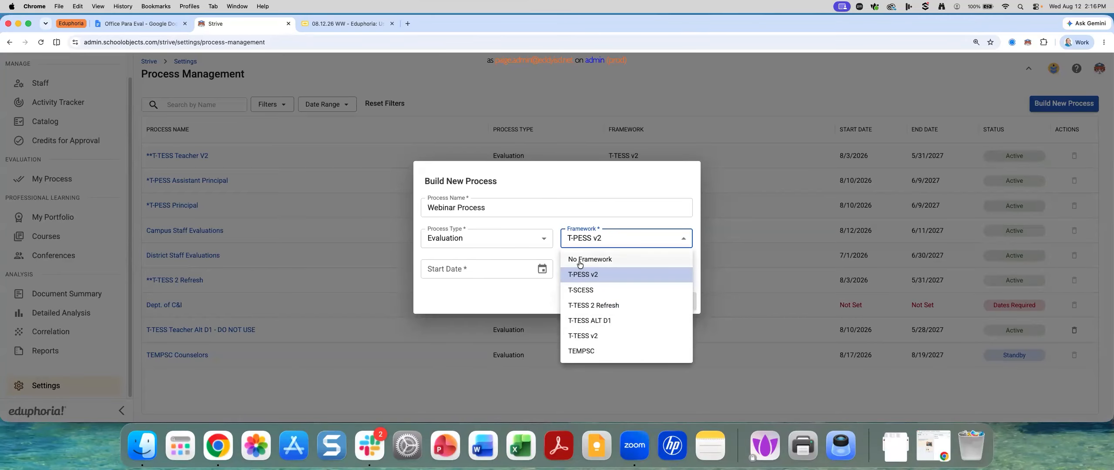
click(502, 265)
Set the start date of the new process to 8/3/2026.
click(541, 269)
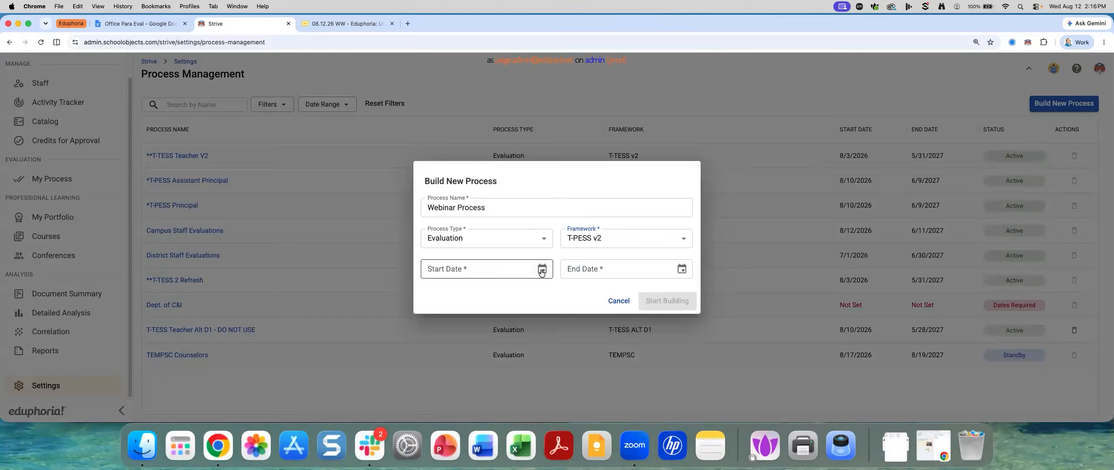
click(458, 172)
click(497, 190)
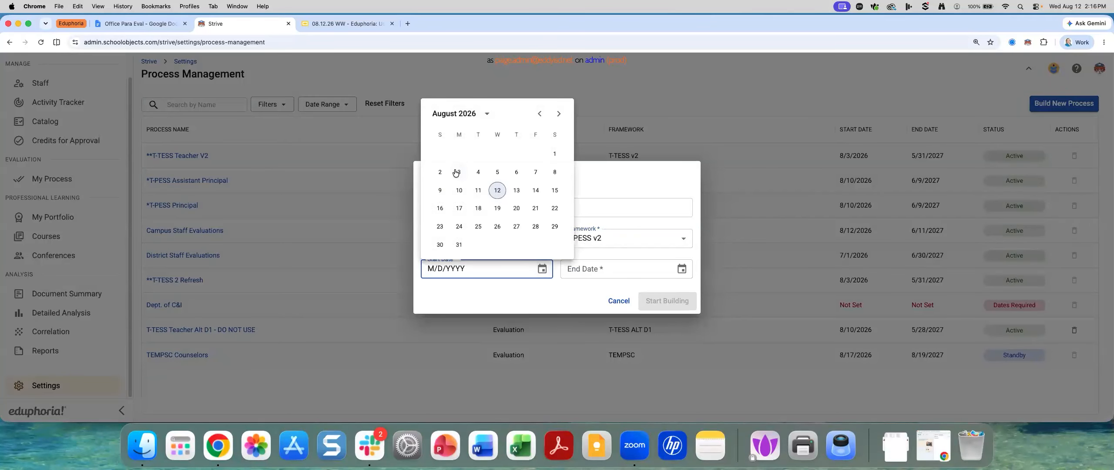
Set the end date of the new process to 5/28/2027.
click(682, 269)
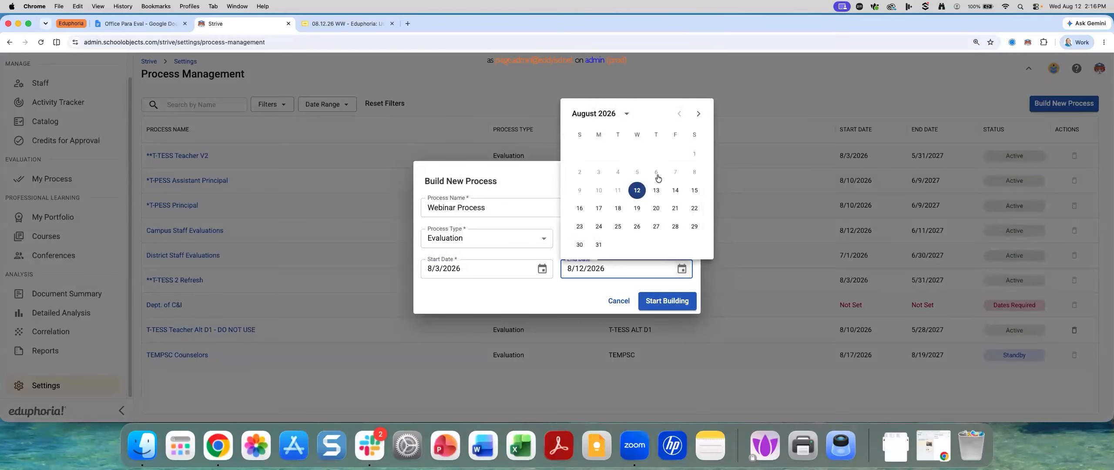
click(624, 114)
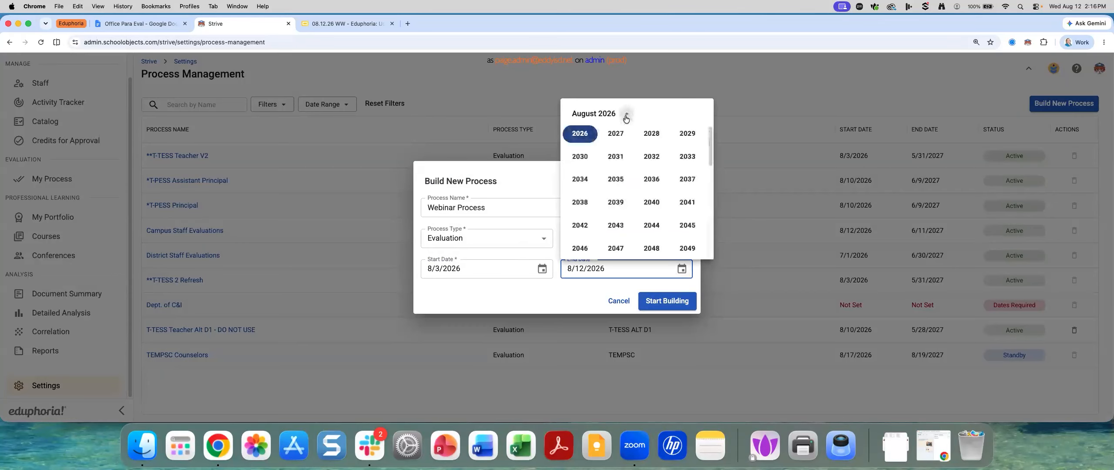
click(615, 139)
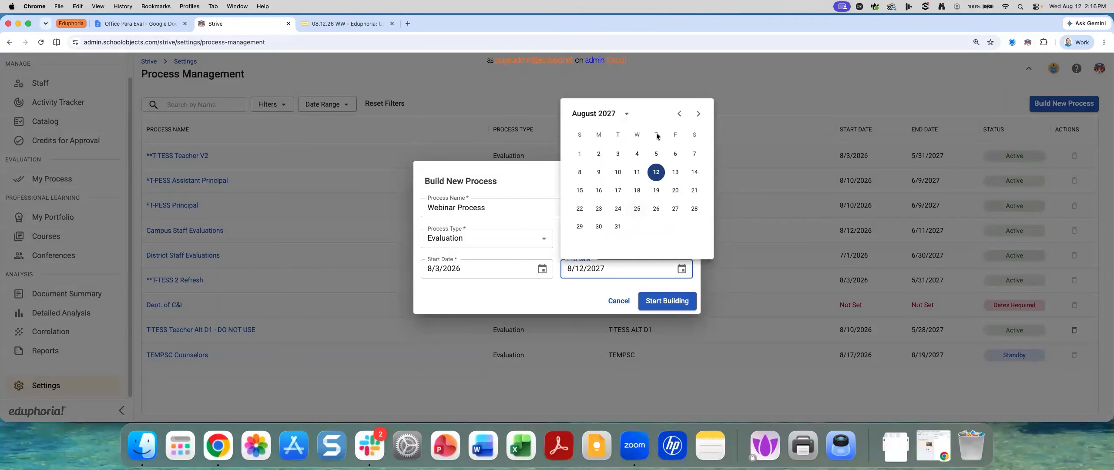
click(678, 114)
click(679, 114)
click(679, 114)
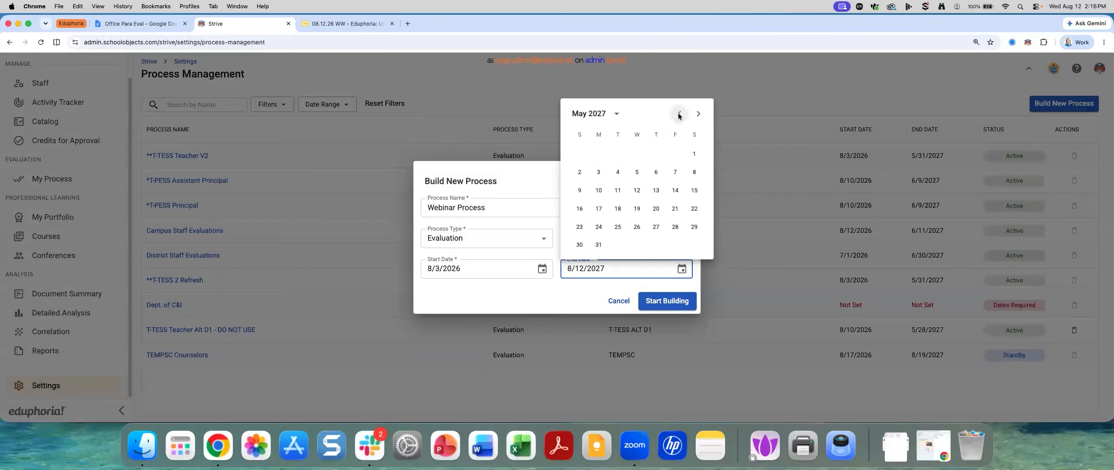
click(674, 227)
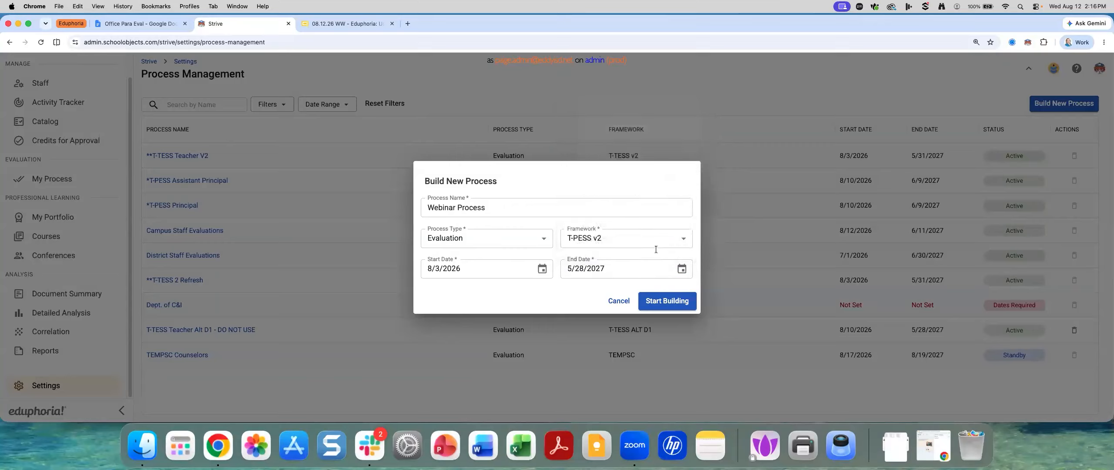
Start building the Webinar Process and title its first step BOY Conference.
click(659, 302)
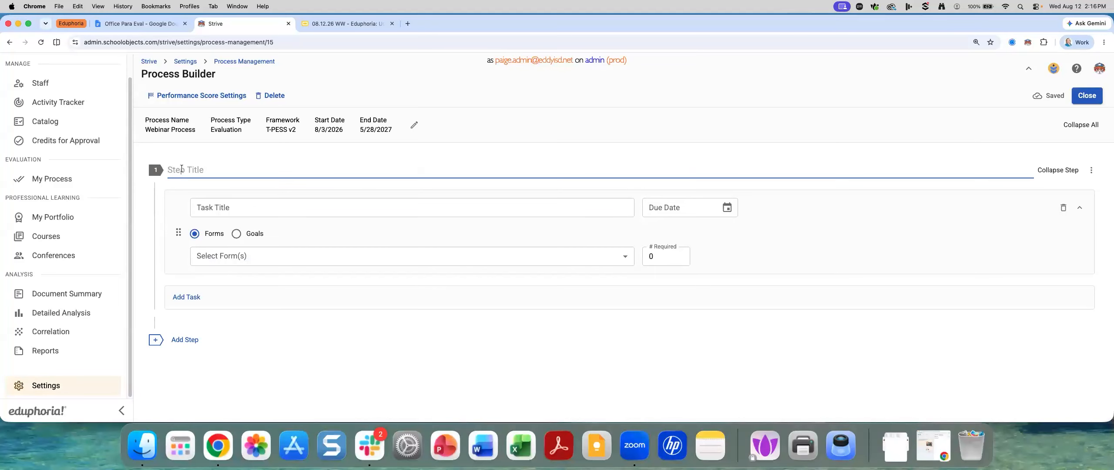
text(BOY Conference)
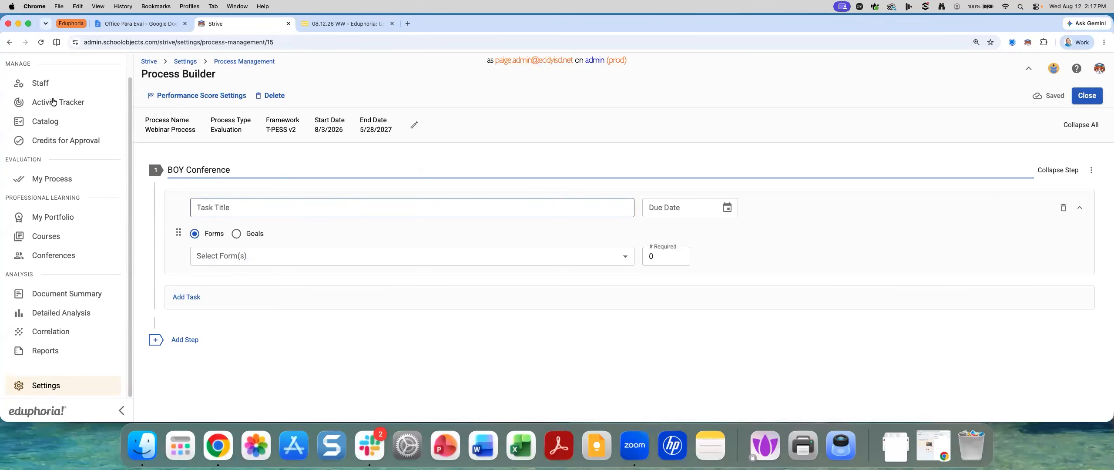
Examine the Goal Setting tasks in a staff member's evaluation process and return to the Strive settings.
click(38, 87)
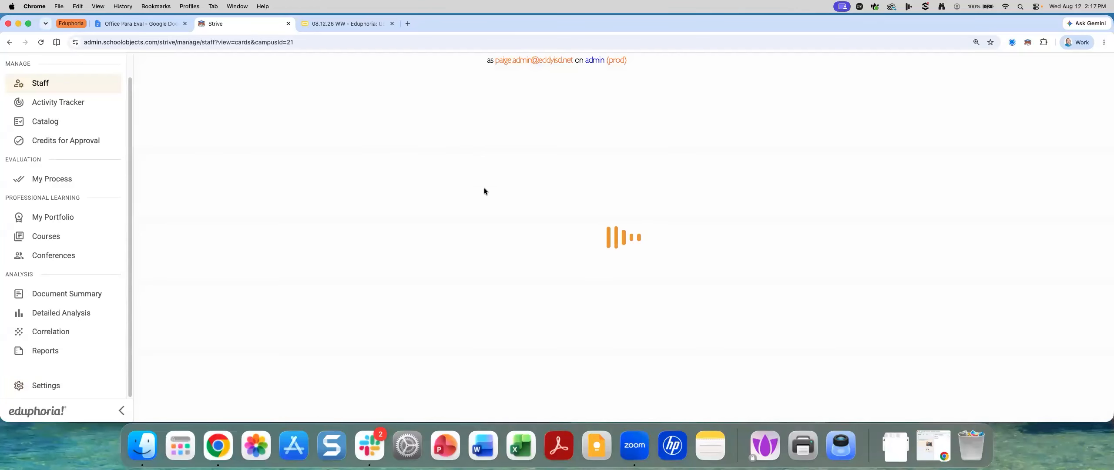
click(540, 150)
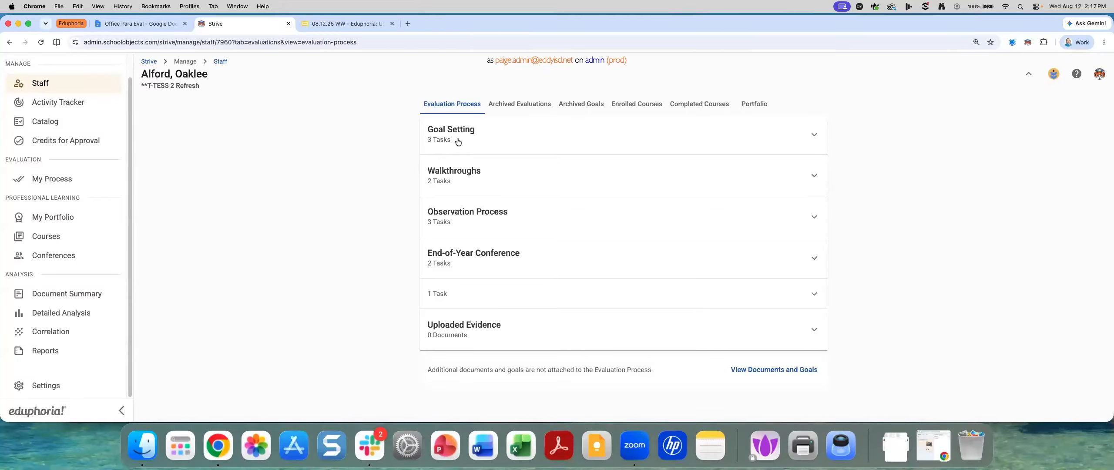
click(813, 135)
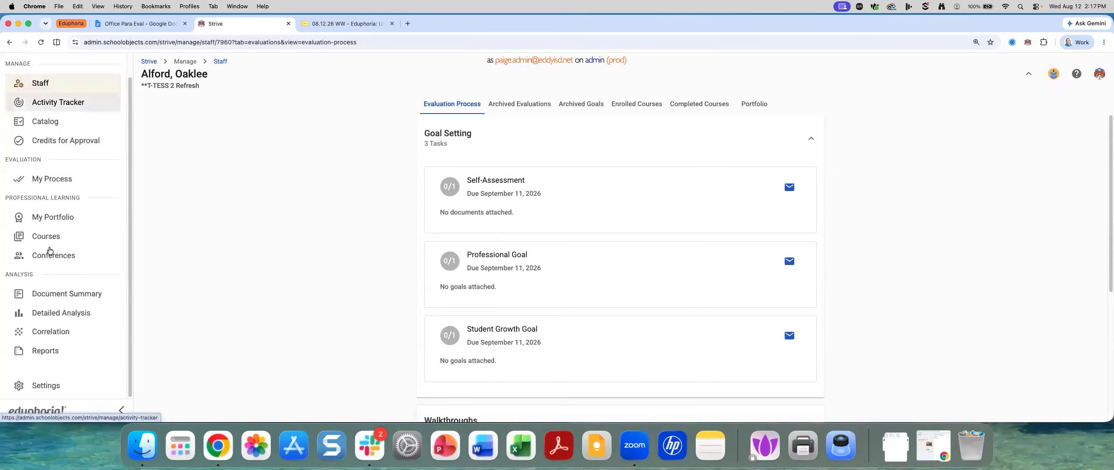
click(45, 388)
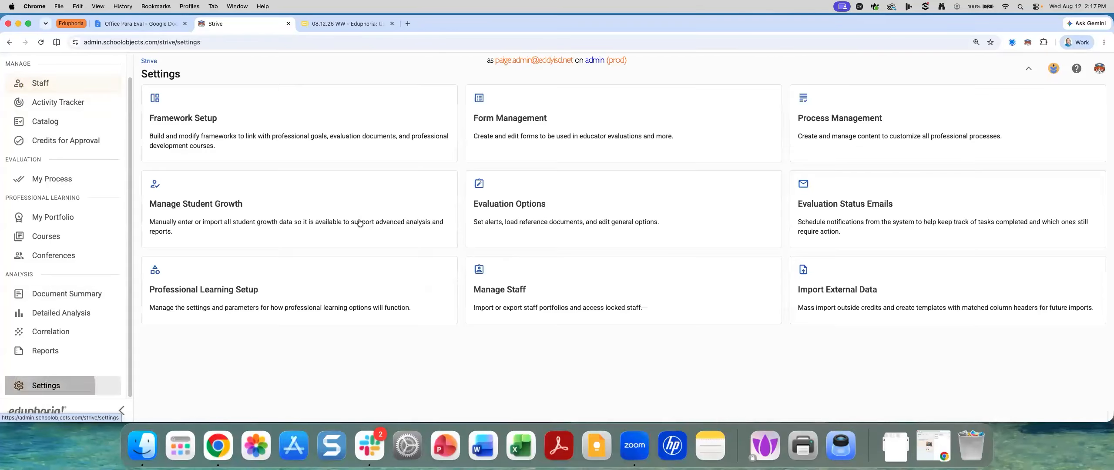
Reopen the Webinar Process in Process Management and title the first BOY Conference task Self-Assessment.
click(853, 115)
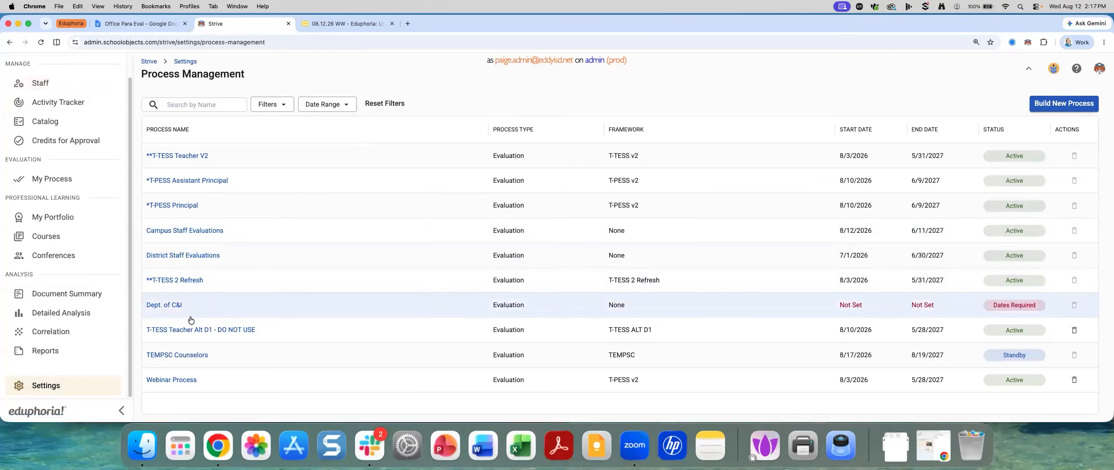
click(169, 381)
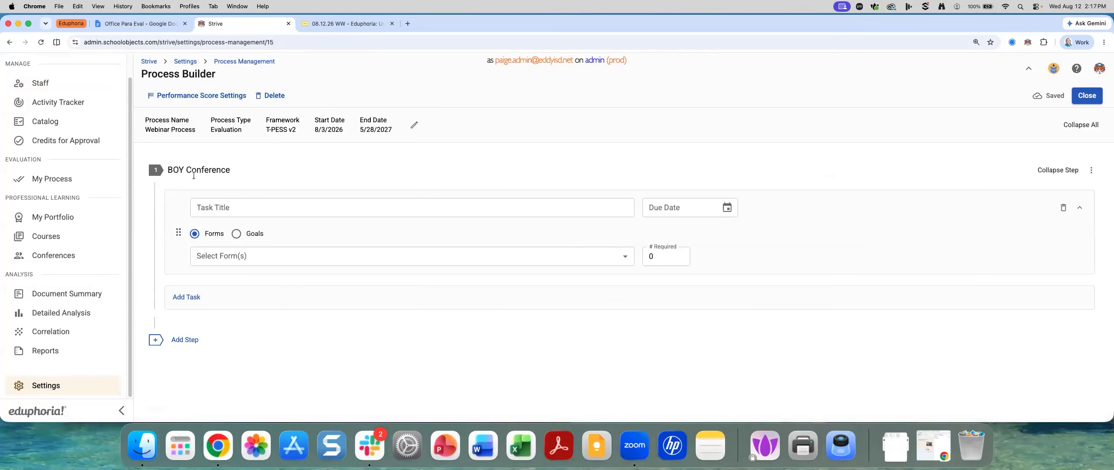
click(213, 212)
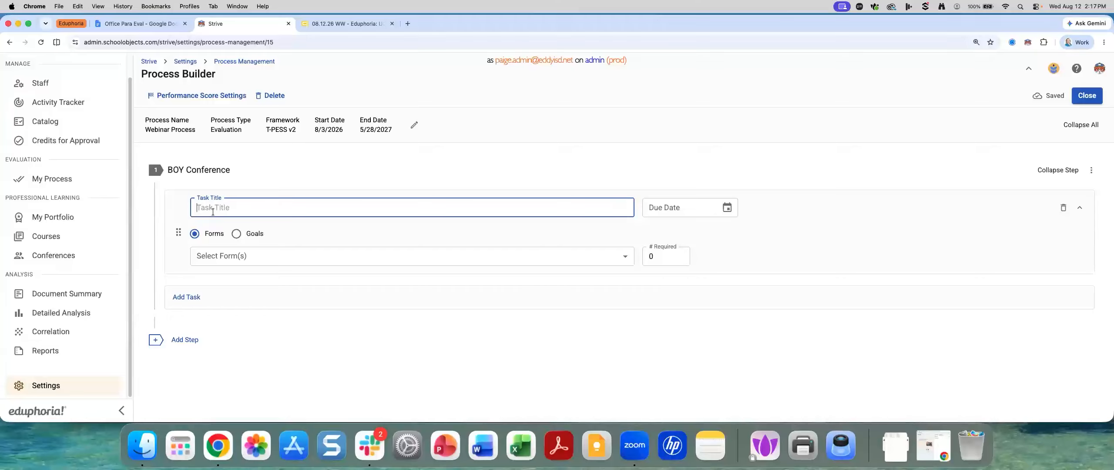
text(Self-Assessment)
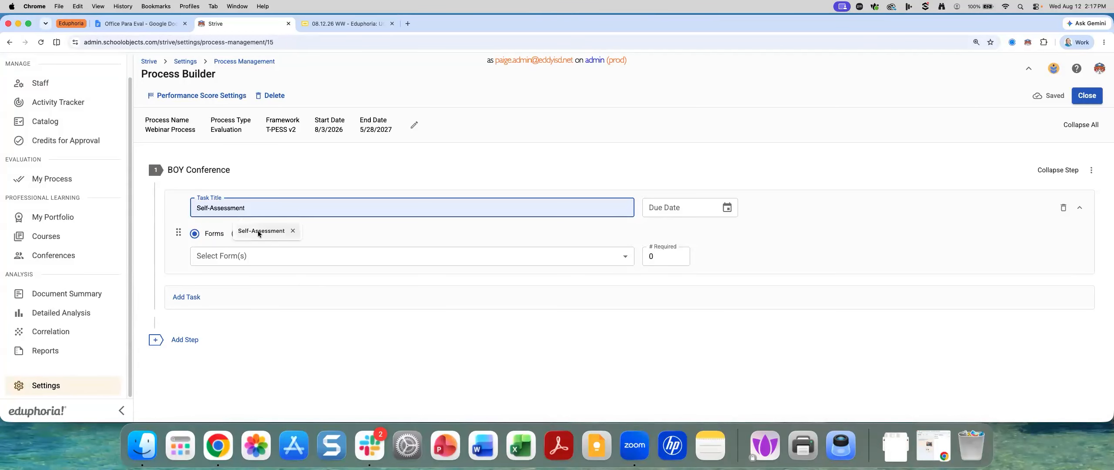
click(258, 230)
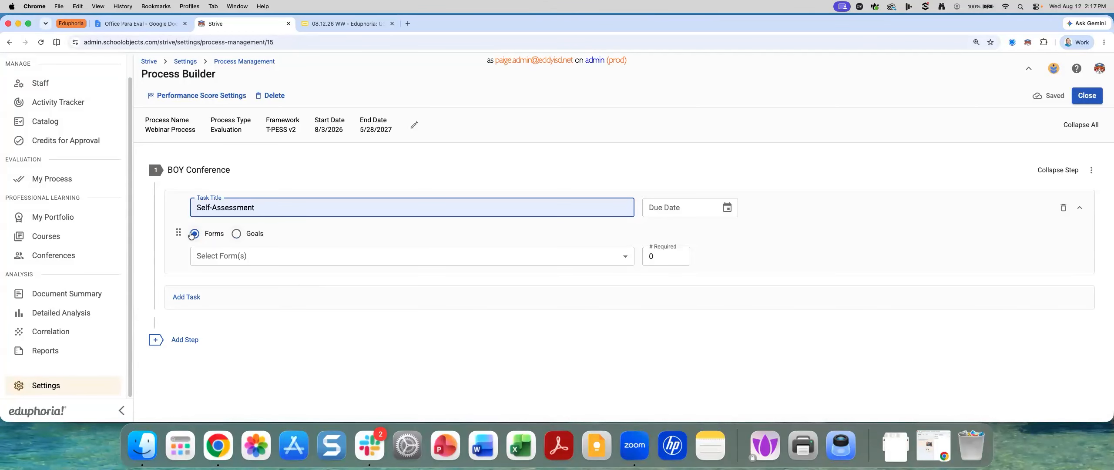
Set the Self-Assessment task's due date to 09/11/2026 and its required number to 1.
click(726, 208)
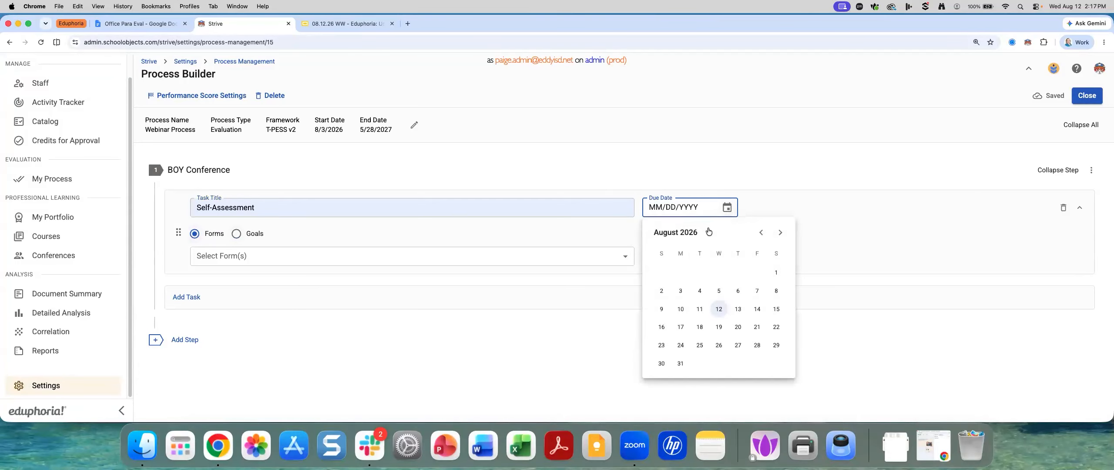
click(779, 232)
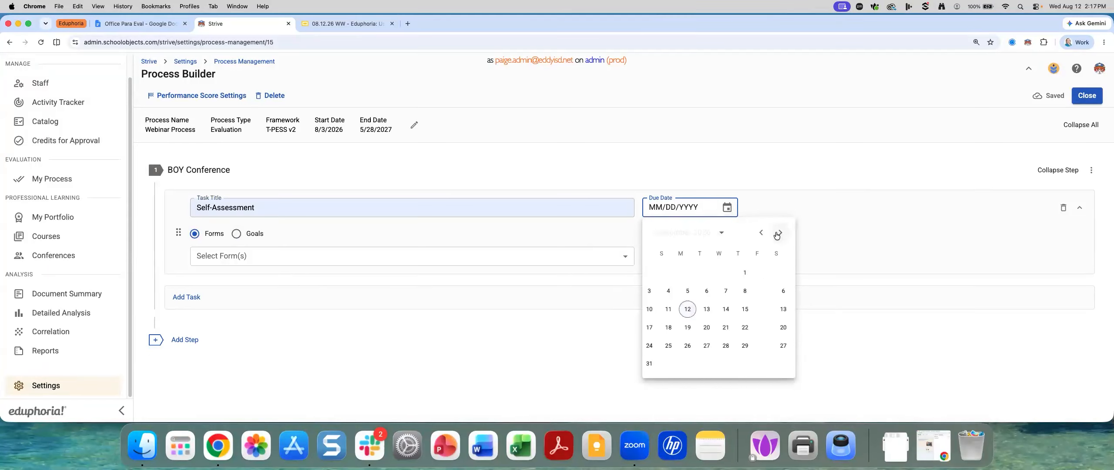
click(758, 290)
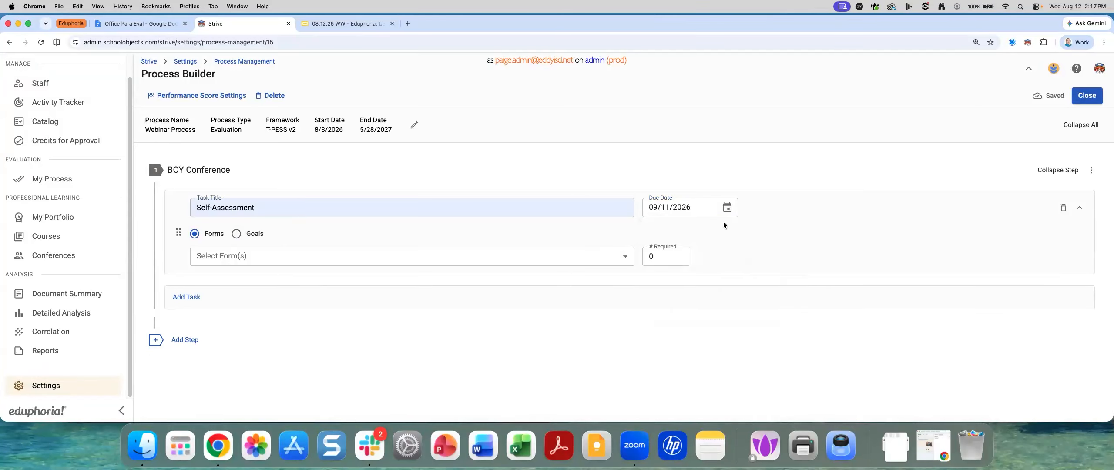
click(651, 255)
key(BackSpace)
text(1)
key(BackSpace)
text(1)
Attach the reflection form *T-PESS v2 - Principal BOY Self-Assessment to the Self-Assessment task.
click(620, 257)
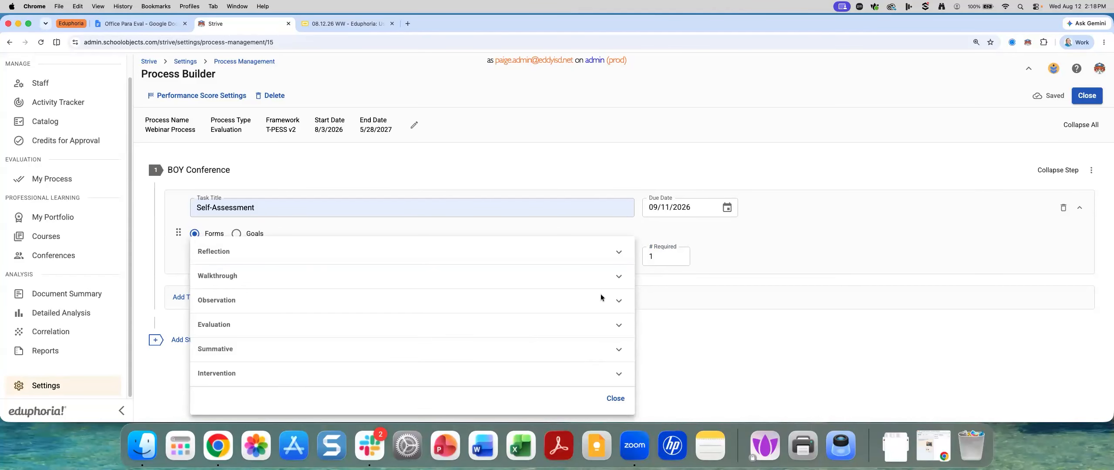
click(618, 253)
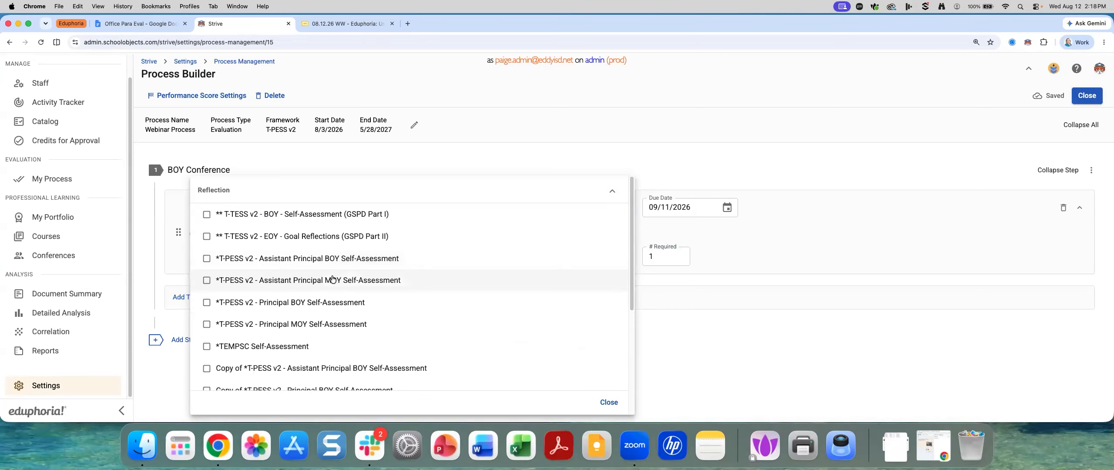
click(308, 301)
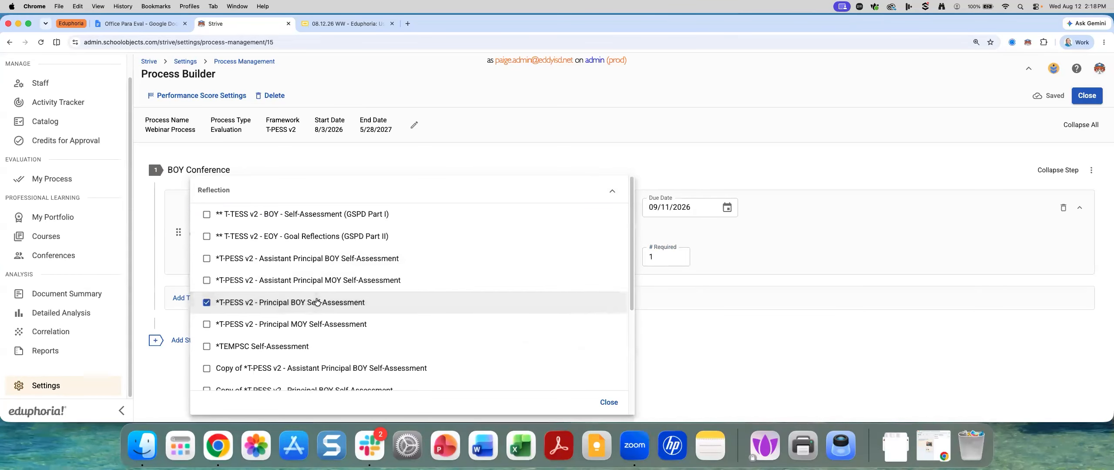
click(609, 402)
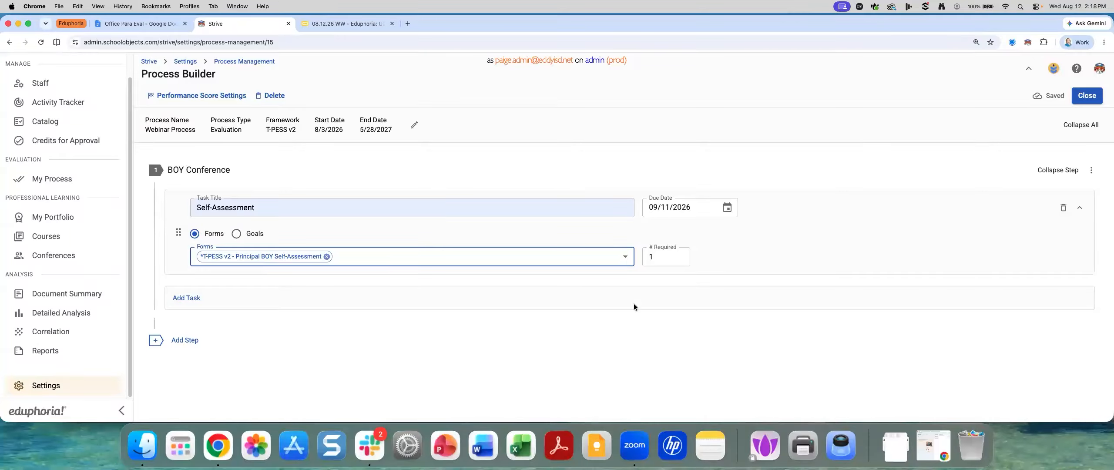
Add a second task to the BOY Conference step, make it a Goals task and title it Professional Goal.
click(186, 299)
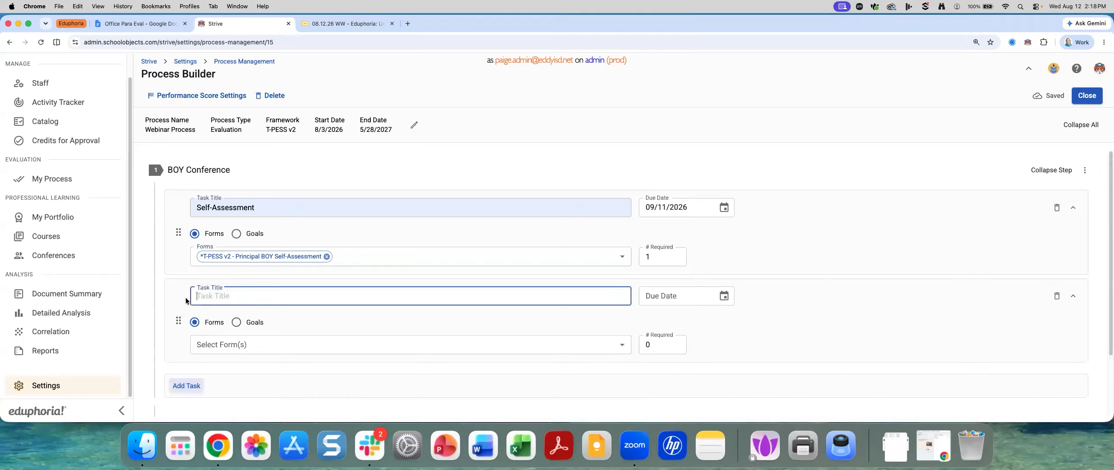
click(235, 322)
click(231, 296)
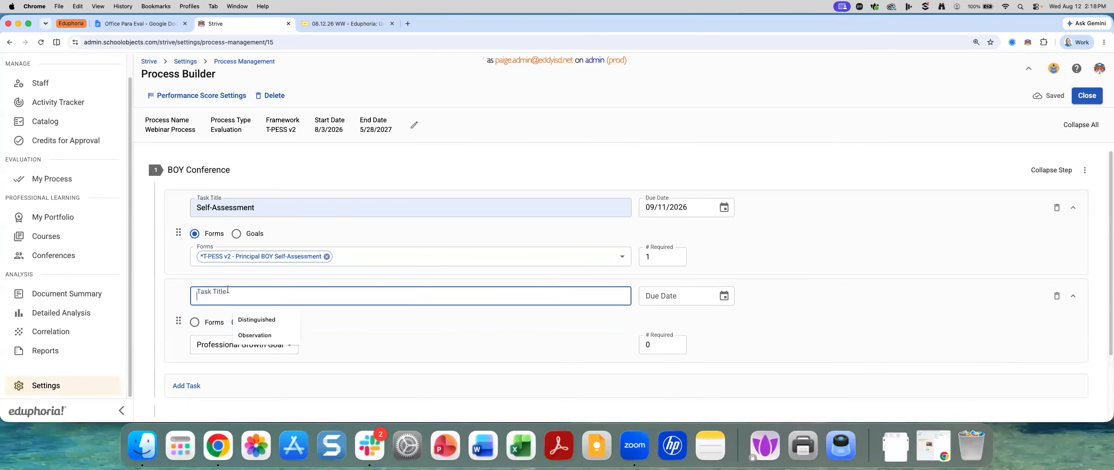
text(Profes)
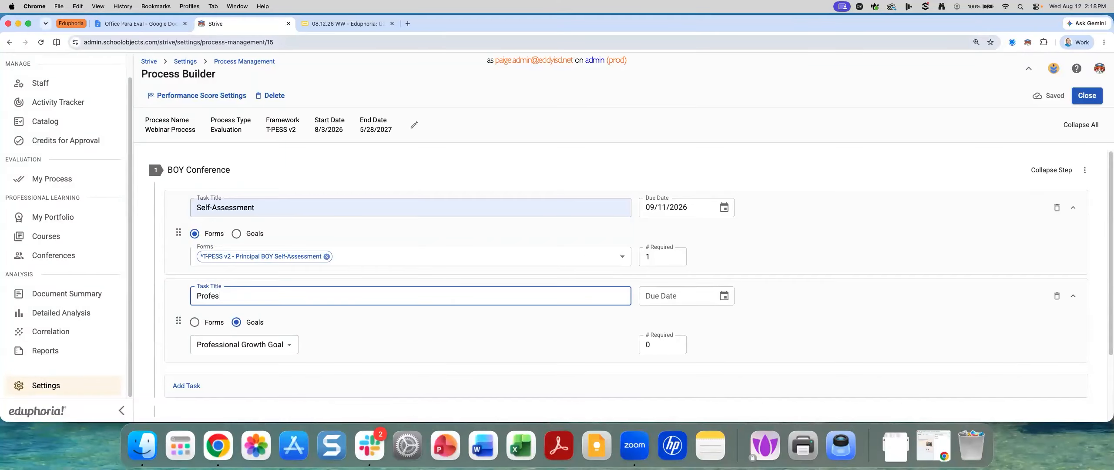
text(sional Goal)
Set the Professional Goal task's due date to 09/11/2026 and its required number to 1.
click(723, 296)
click(776, 141)
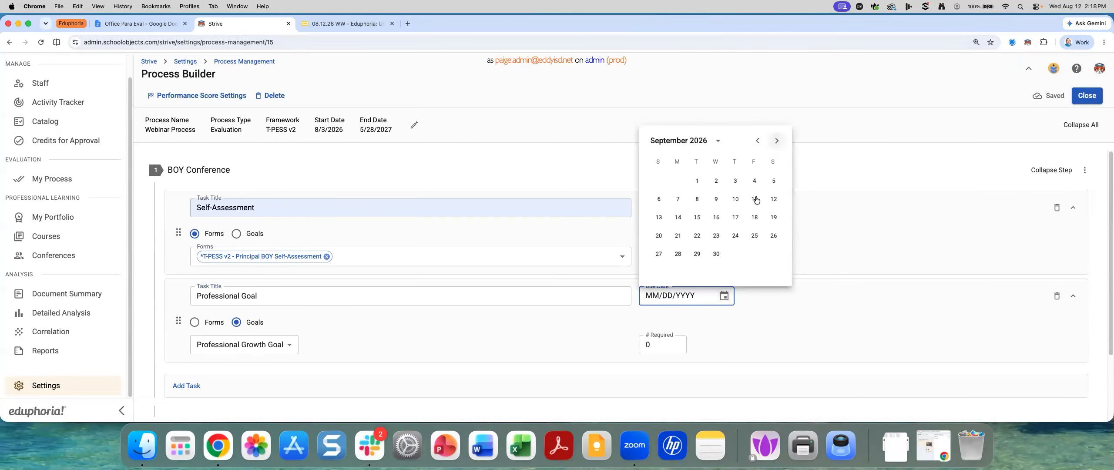
click(754, 198)
click(647, 345)
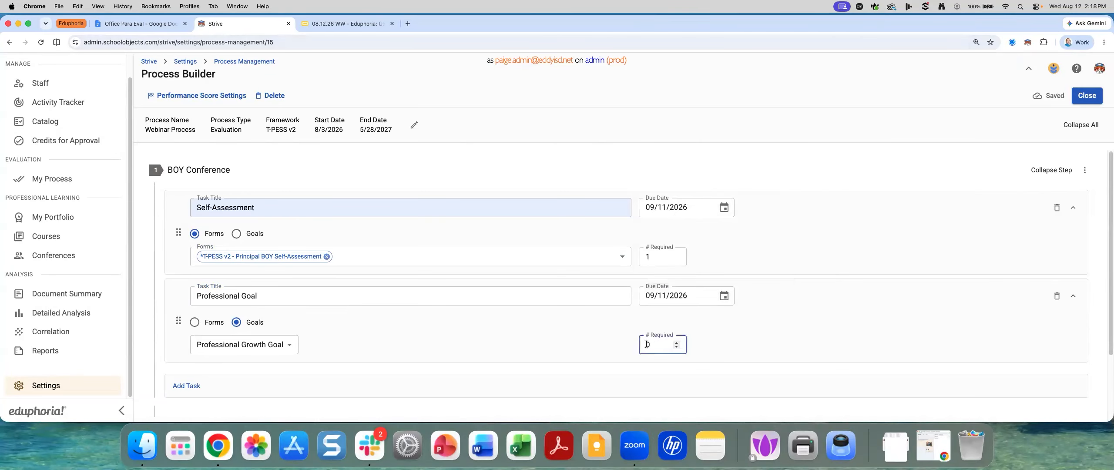
text(1)
Add a third BOY Conference task titled Student Growth Goal and make it a Goals task of type Student Growth Goal.
scroll(247, 324, down, 3)
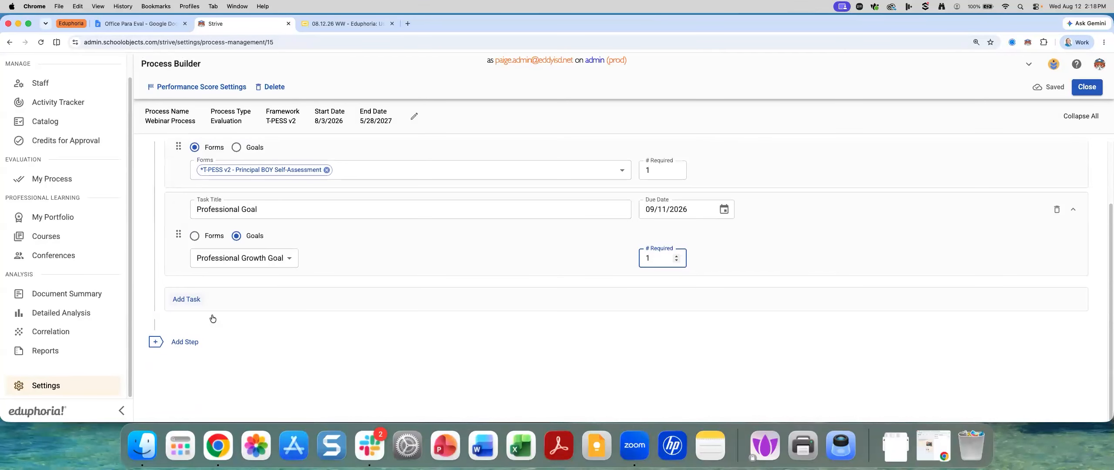
click(217, 299)
text(Student )
text(Gor)
text(row)
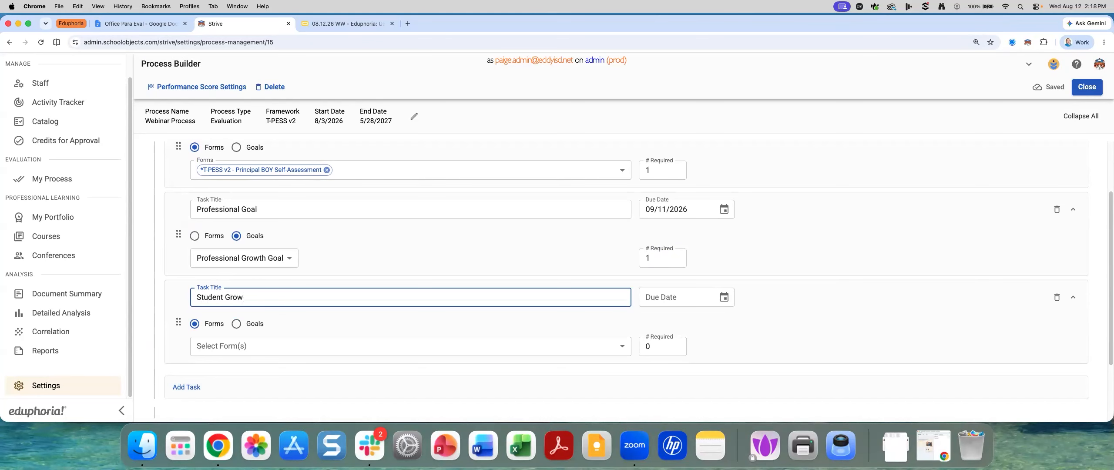
text(htth Goal)
click(237, 324)
click(238, 350)
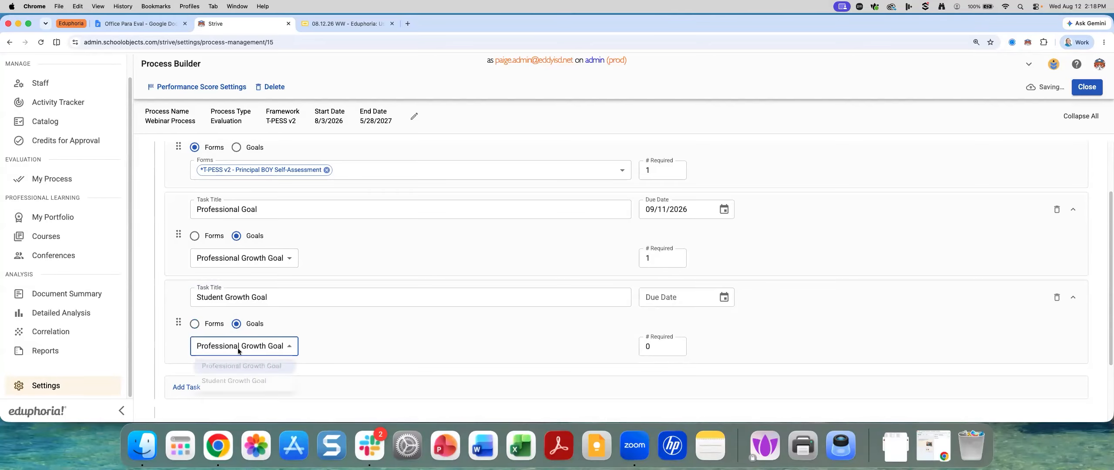
click(230, 385)
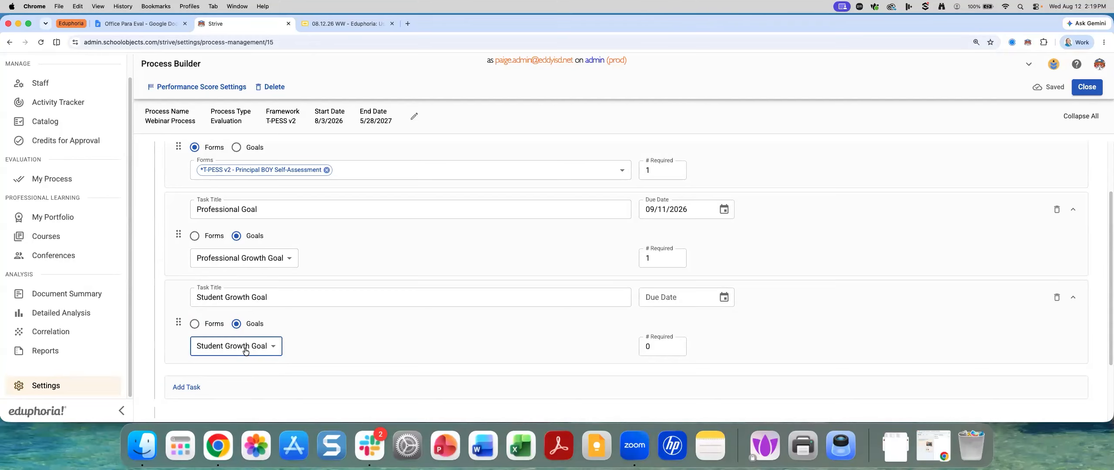
Switch the goal type of the Student Growth Goal task to Professional Growth Goal.
click(245, 349)
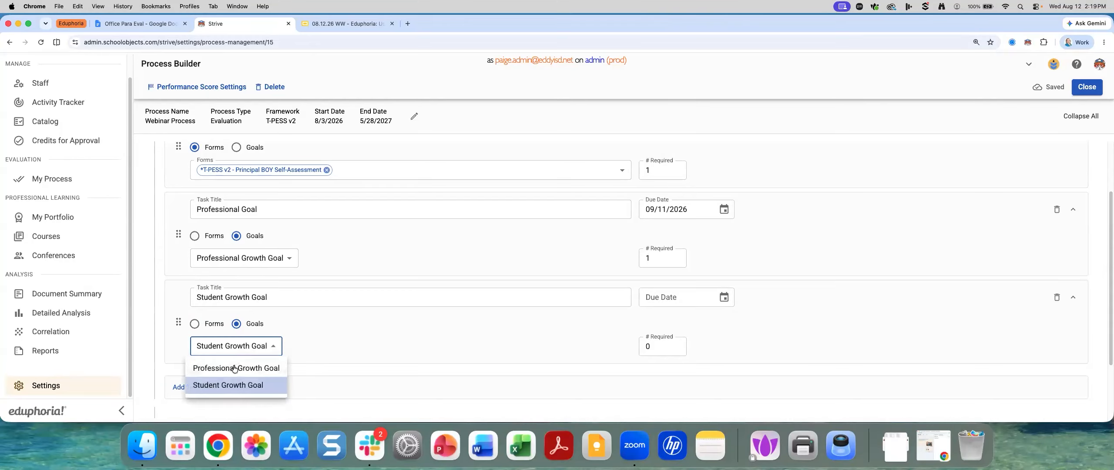
click(235, 368)
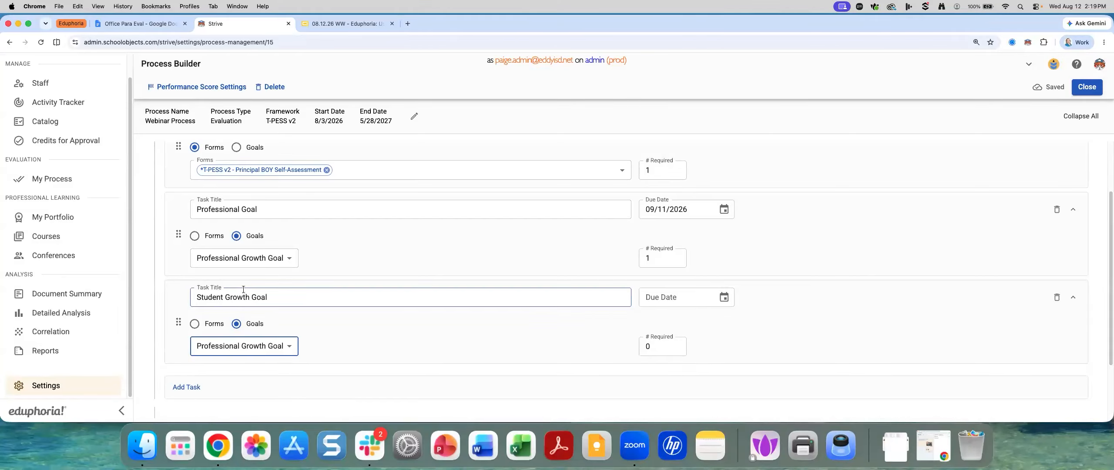
click(233, 299)
triple_click(233, 300)
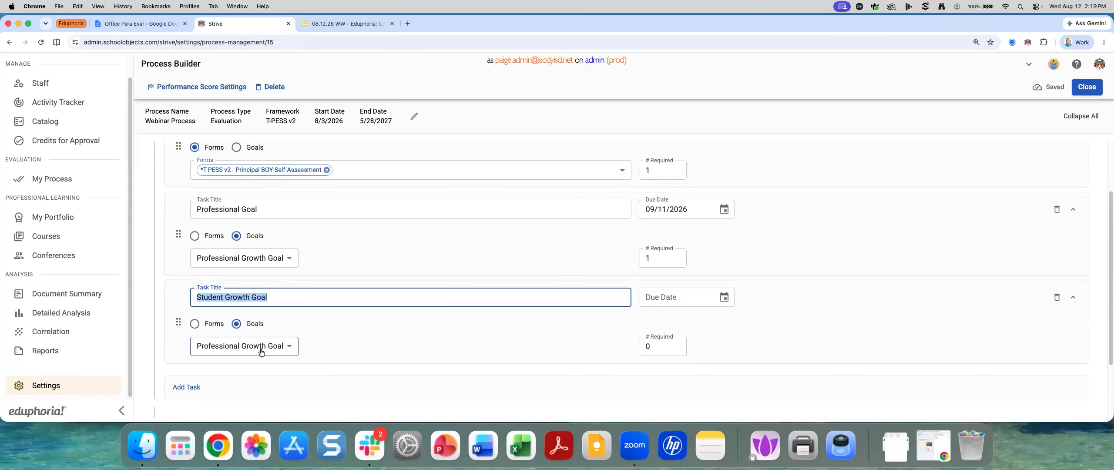
Add a second step to the process and title it MOY Conference.
scroll(251, 364, down, 1)
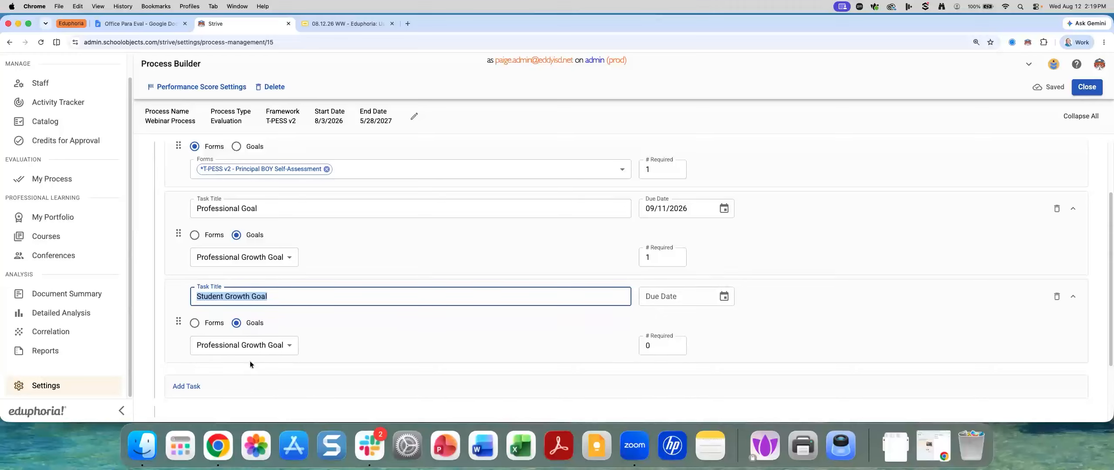
scroll(251, 365, down, 5)
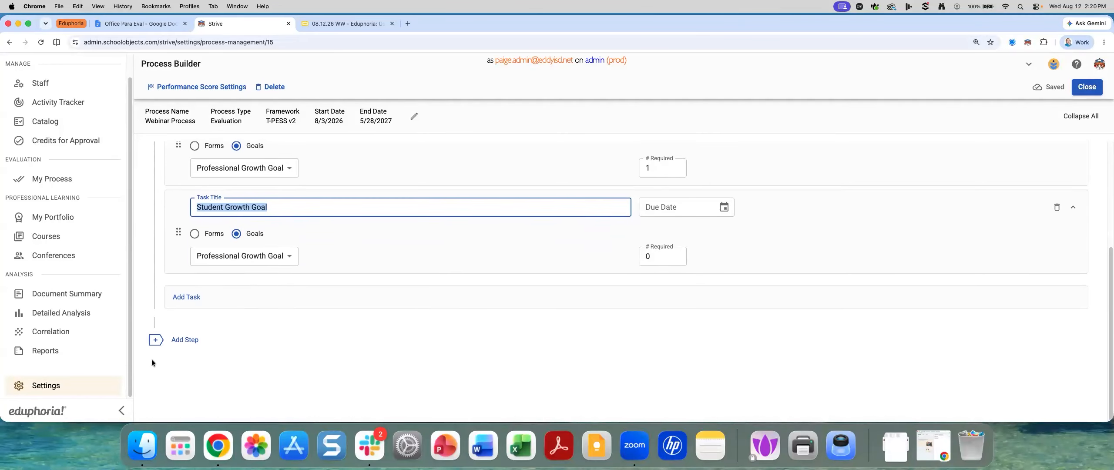
click(183, 344)
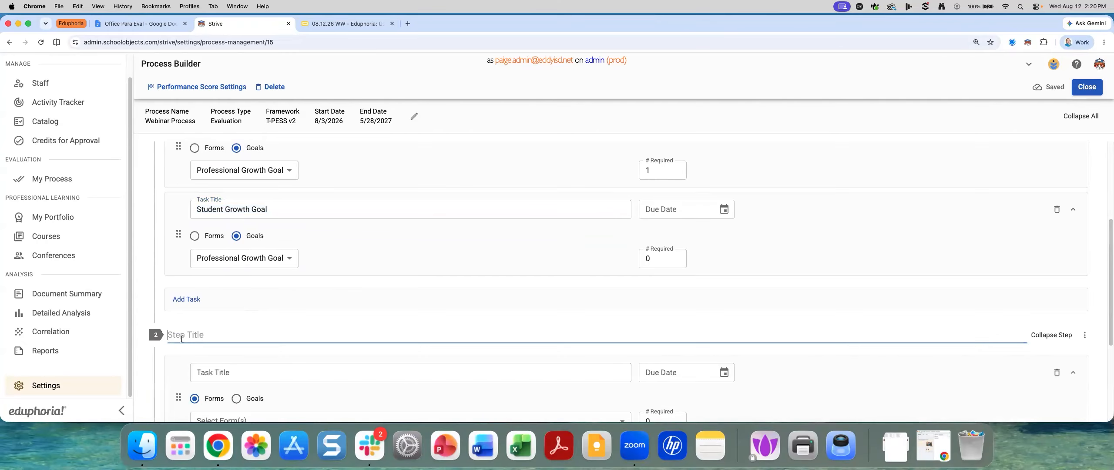
text(MOY Vo)
key(BackSpace)
text(Conference)
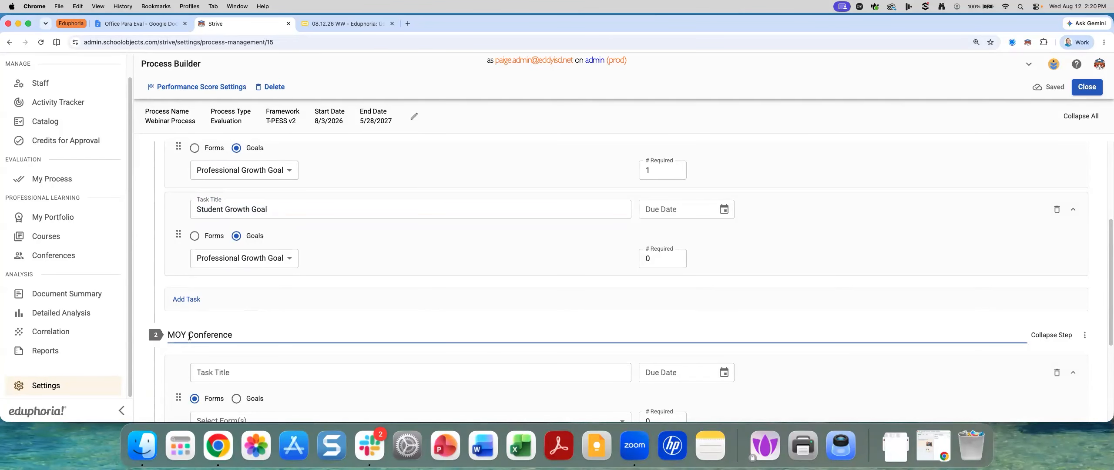
Check the form categories for the first MOY Conference task, and set the task to Goals with the Professional Growth Goal type.
scroll(205, 332, down, 2)
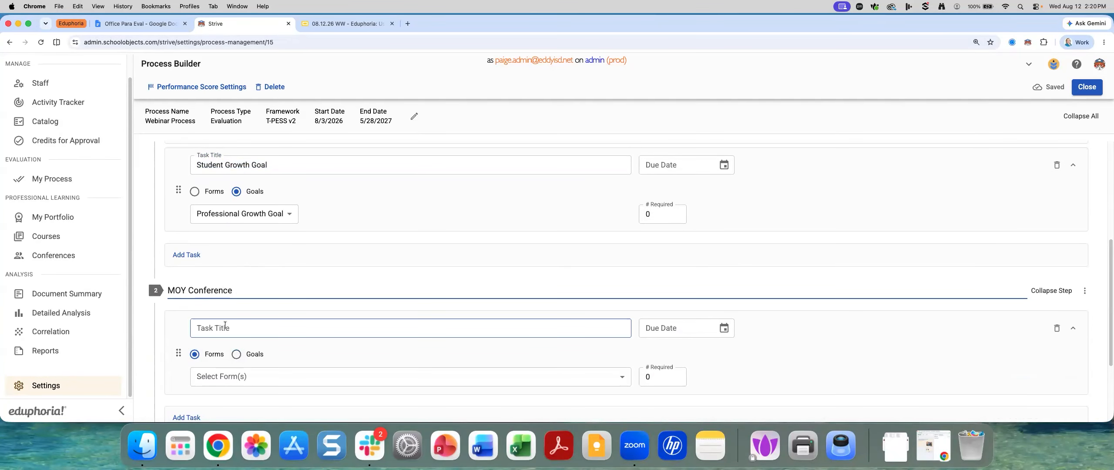
scroll(218, 324, down, 3)
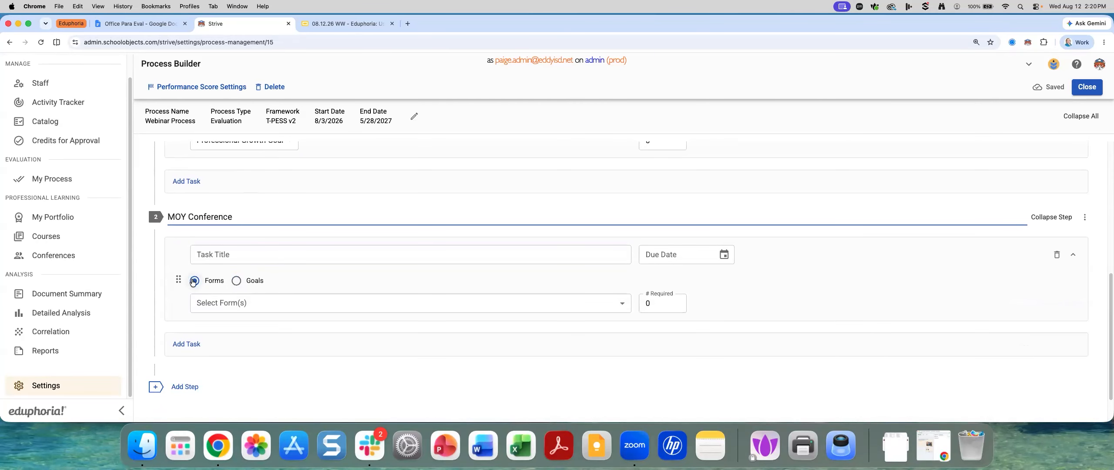
click(211, 306)
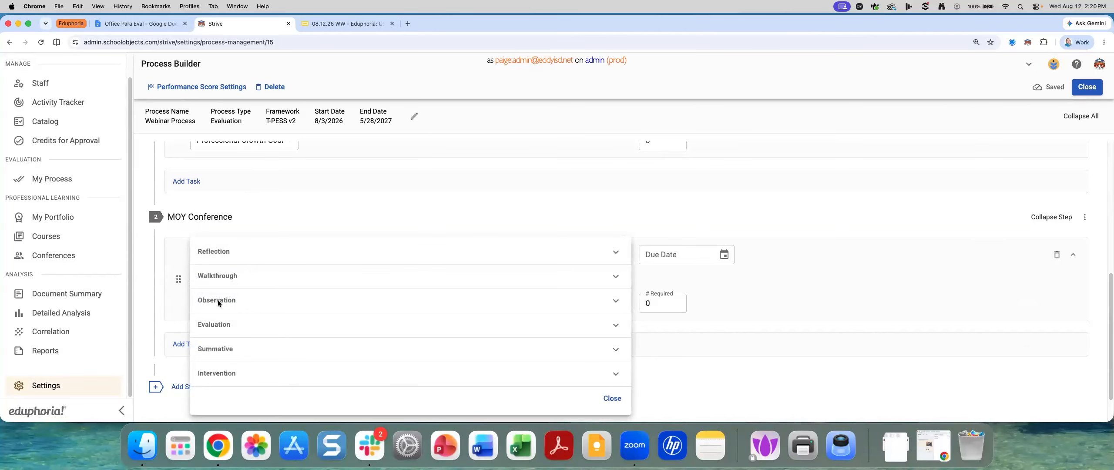
click(295, 195)
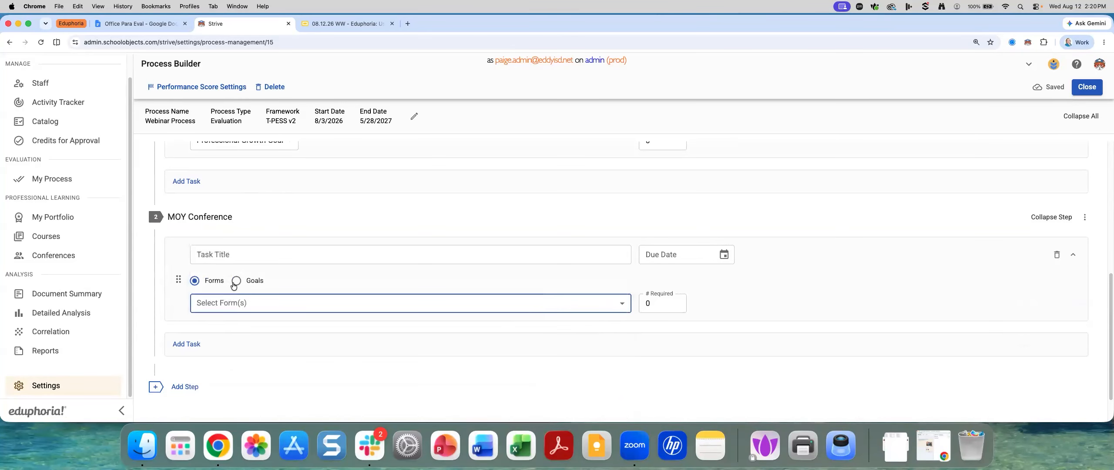
click(236, 280)
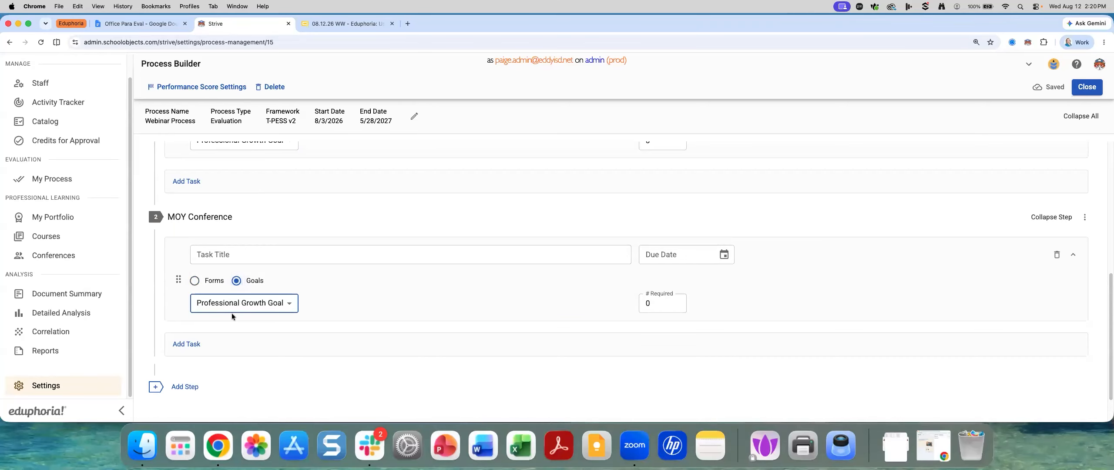
click(235, 307)
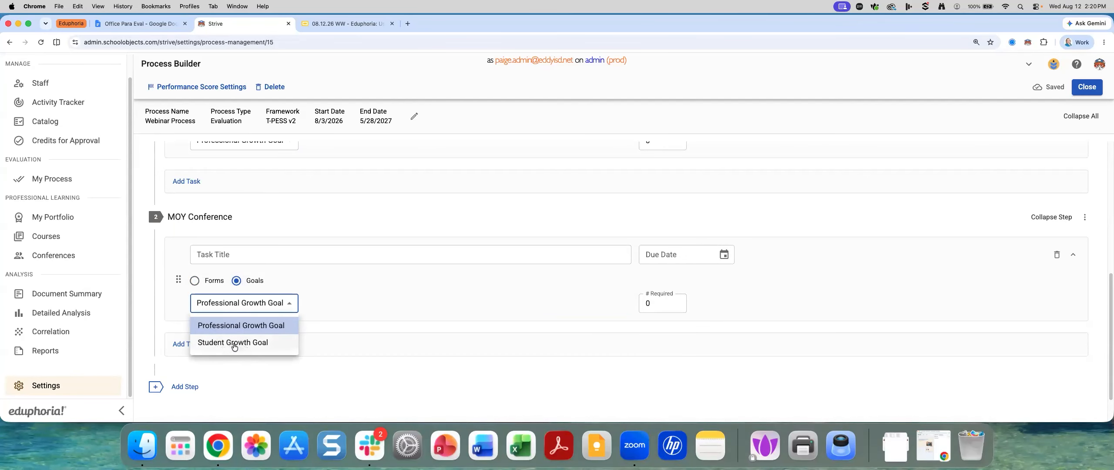
click(389, 290)
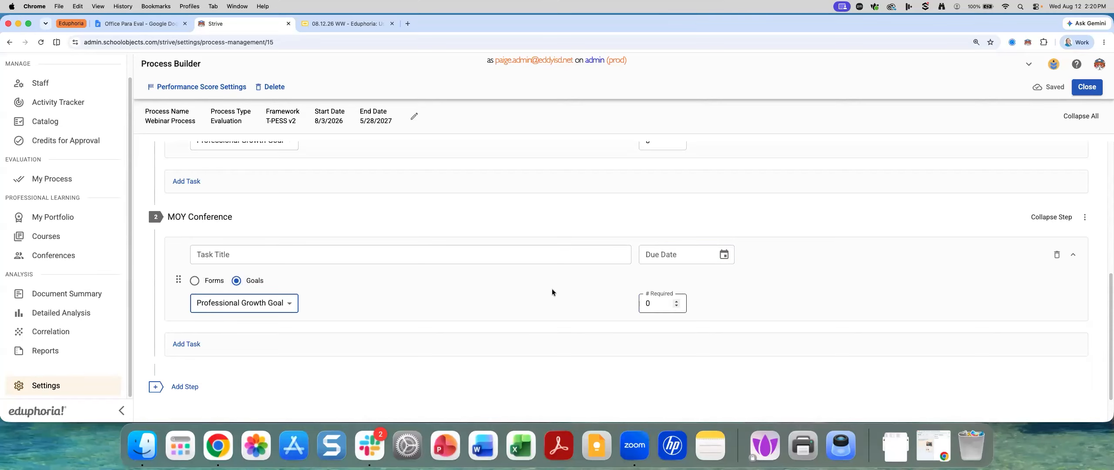
Review the process's steps and tasks in collapsed and expanded views, and check the options available for the BOY Conference step.
scroll(559, 298, up, 1)
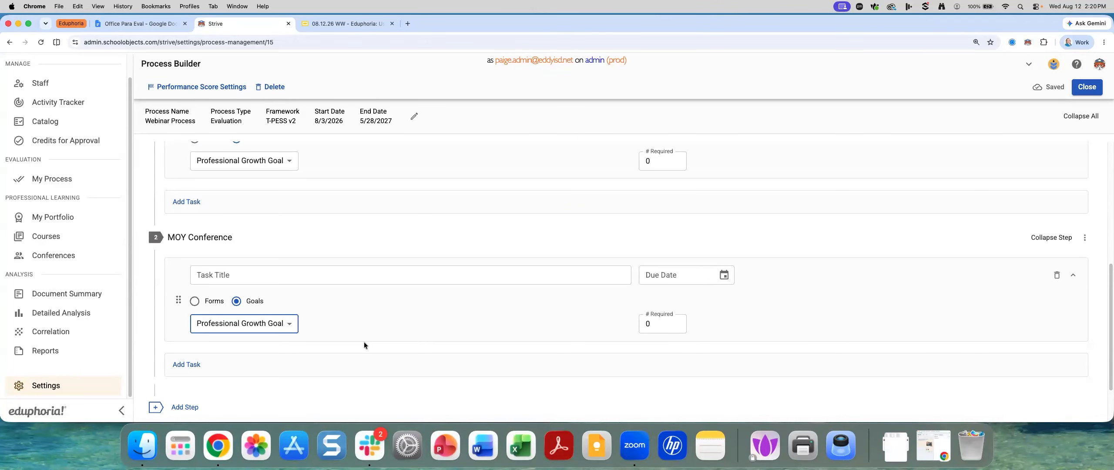
scroll(346, 308, up, 6)
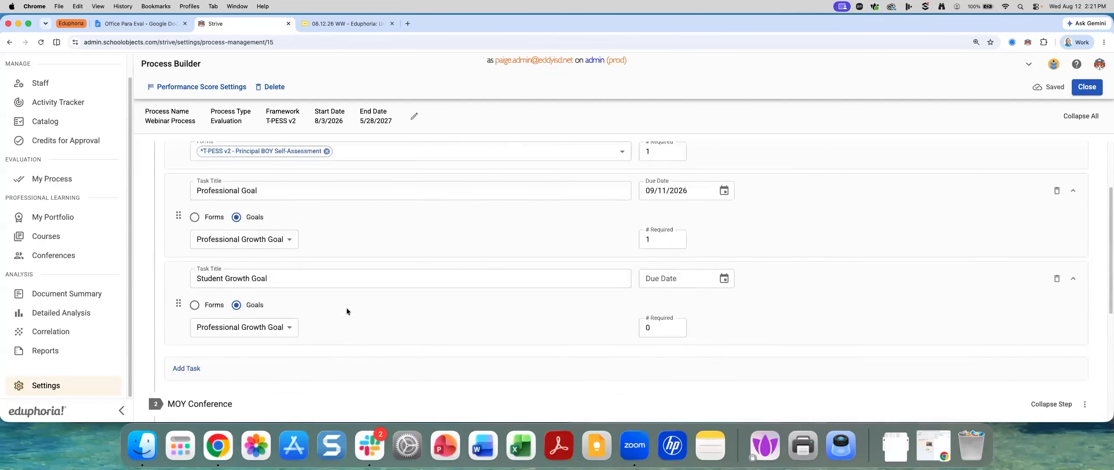
scroll(347, 308, up, 1)
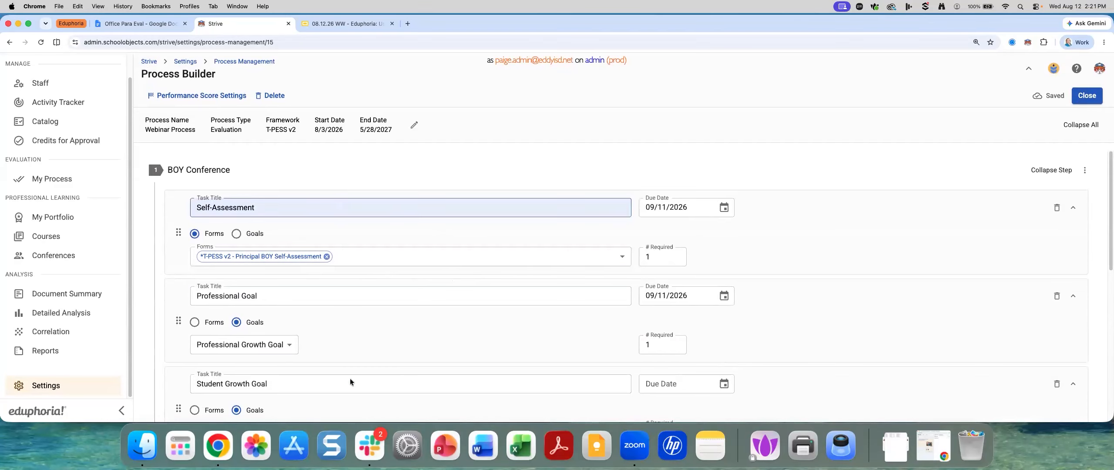
click(1081, 125)
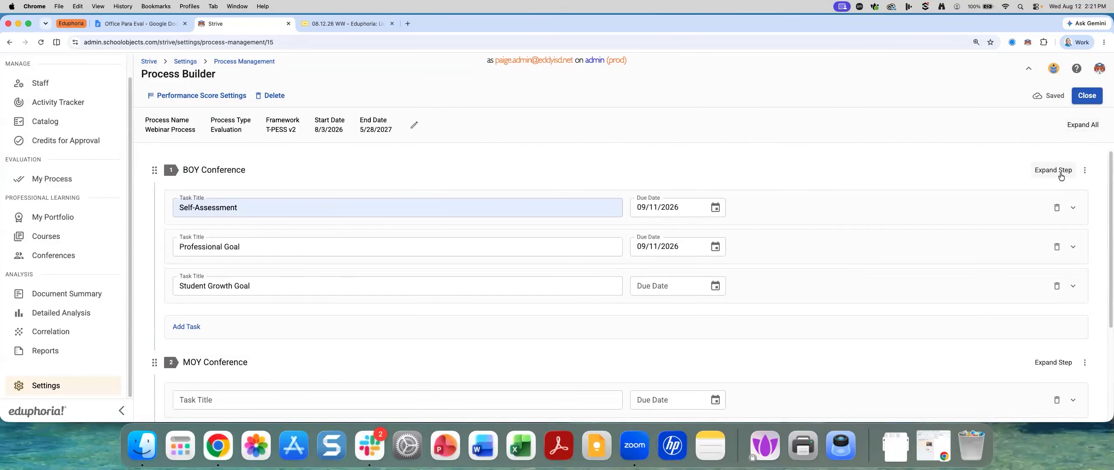
click(1084, 174)
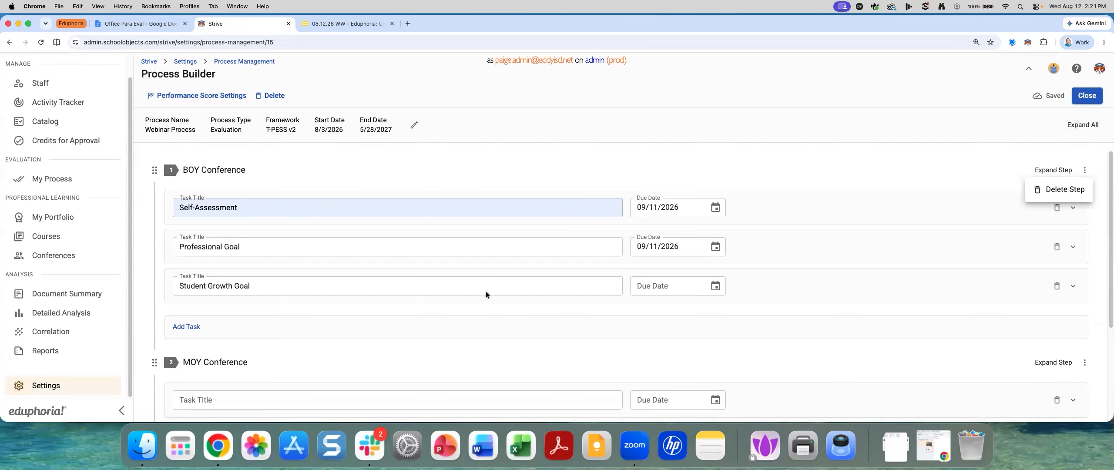
click(778, 131)
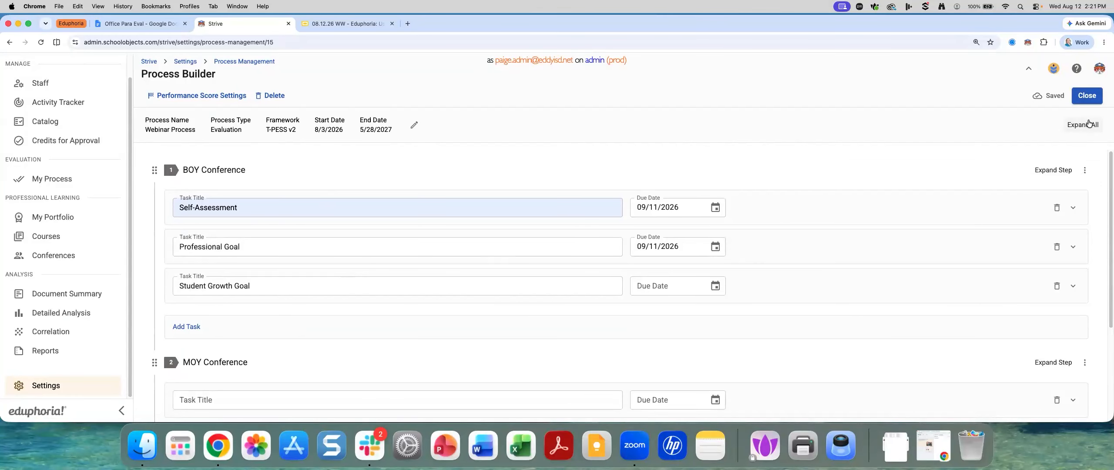
click(1083, 125)
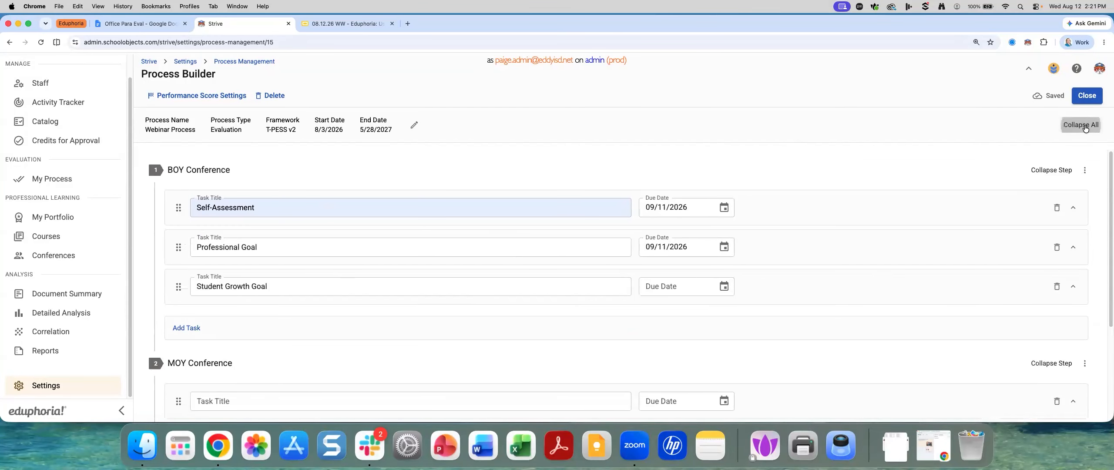
scroll(486, 325, down, 6)
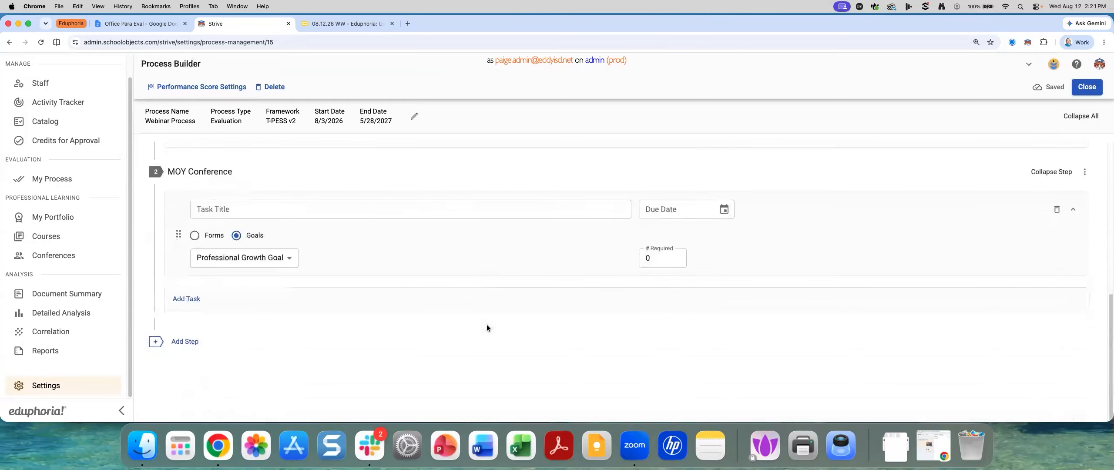
scroll(469, 303, up, 10)
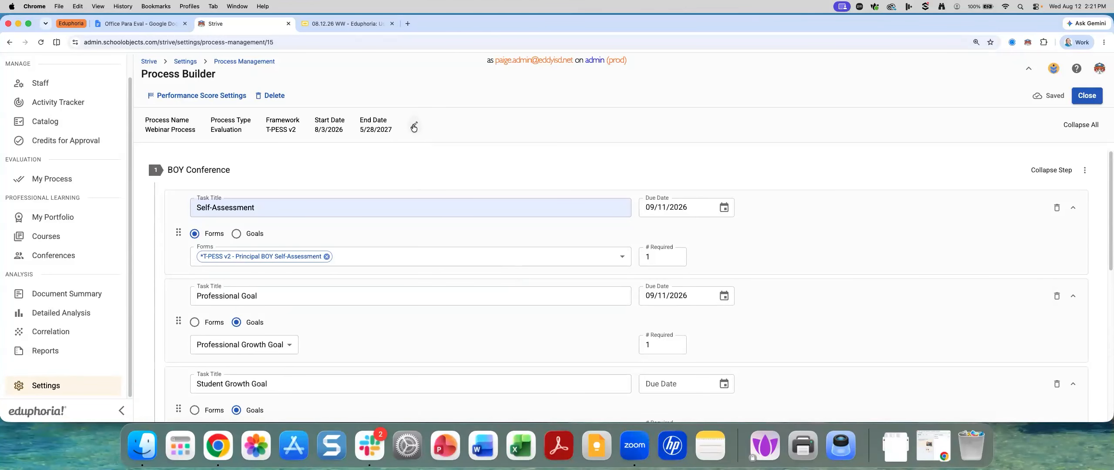
Open the Webinar Process details to check its name, type, framework and dates, and close them without changes.
triple_click(190, 130)
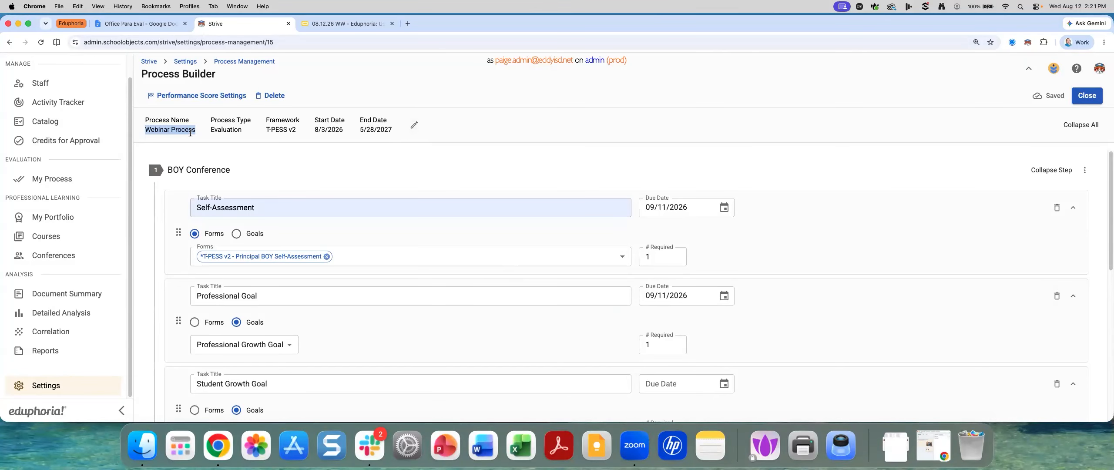
click(413, 125)
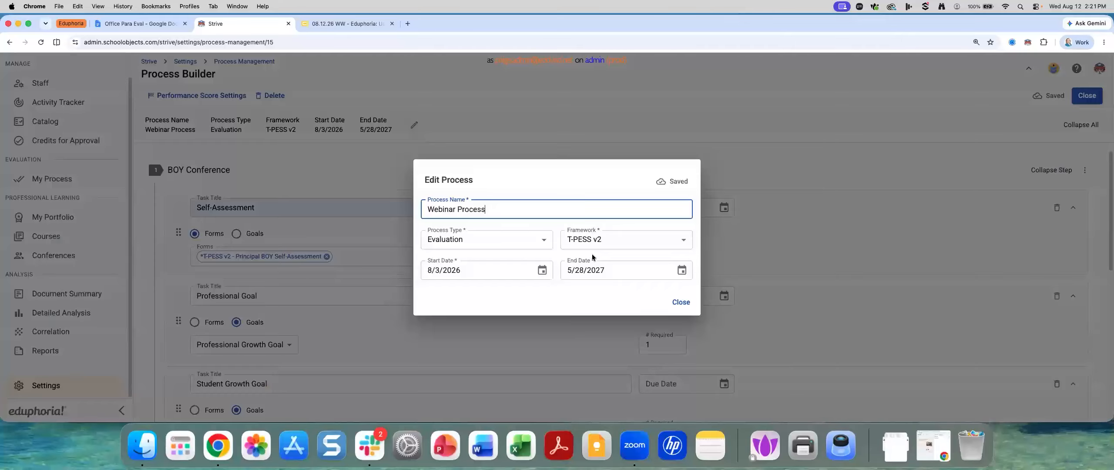
click(679, 301)
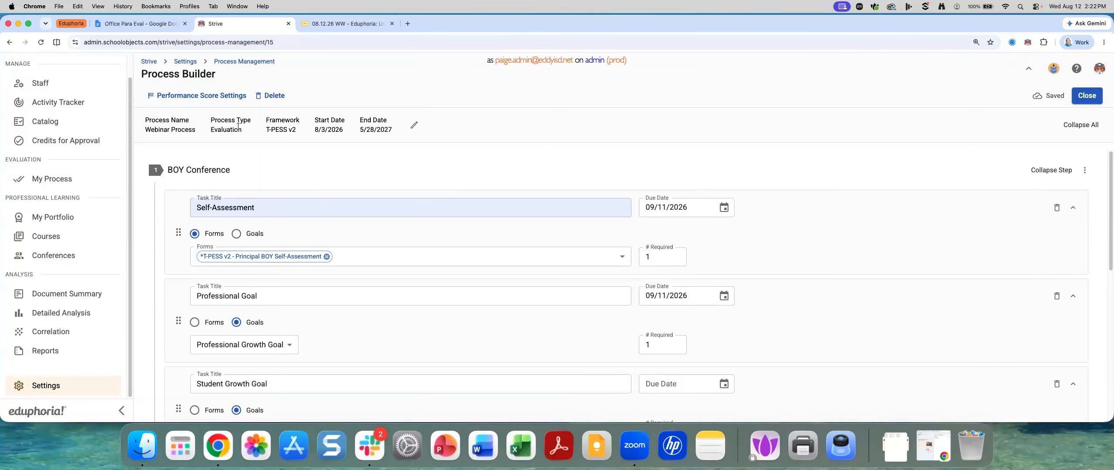
Switch to the webinar presentation and advance through the slides to Review Your Forms under Form Management.
click(322, 23)
key(Right)
key(Right)
key(Right)
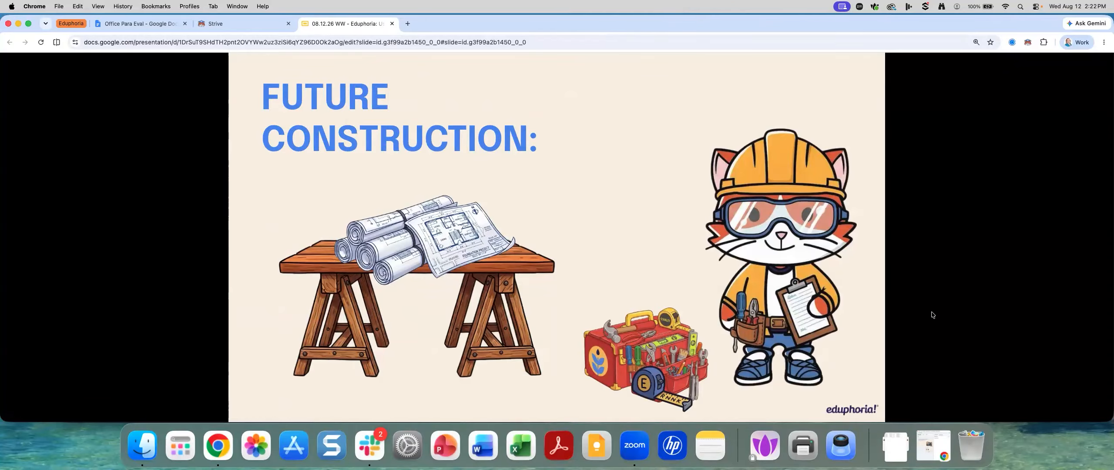
click(943, 355)
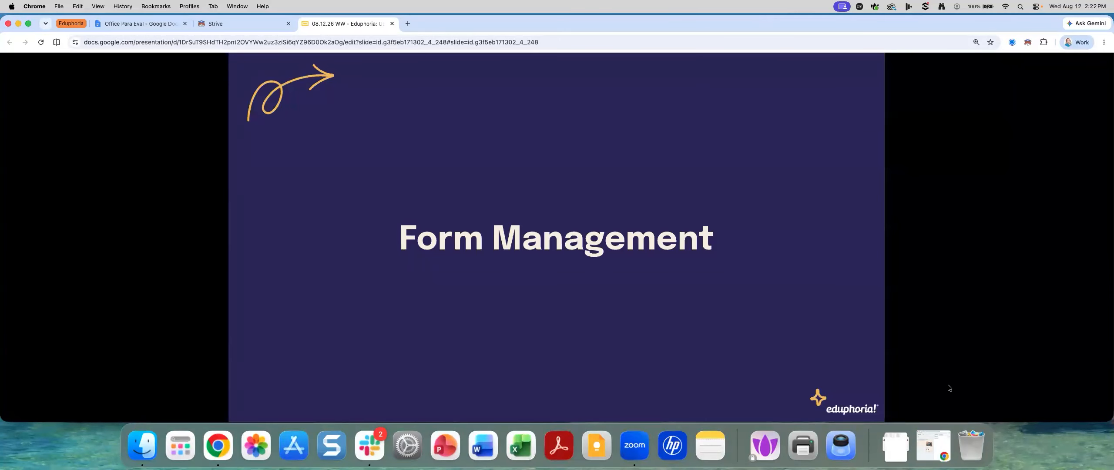
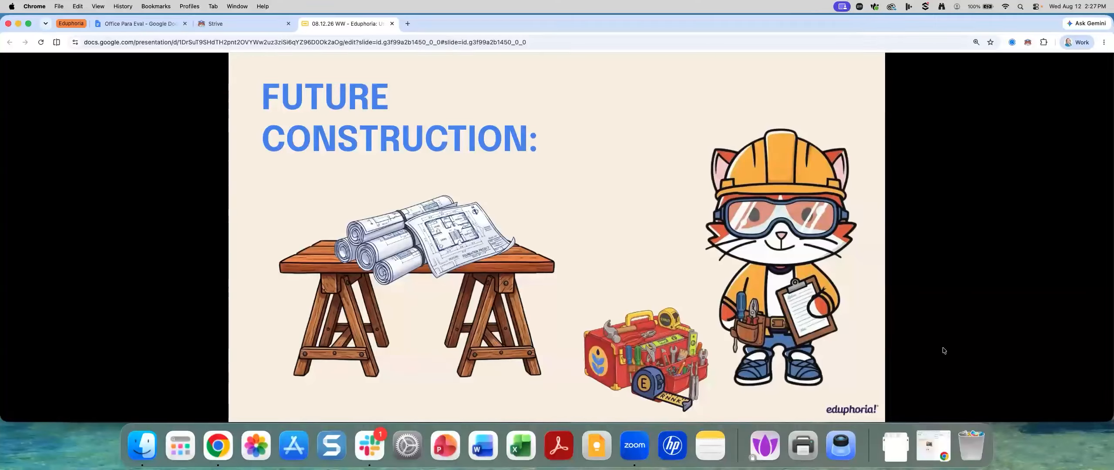
key(Right)
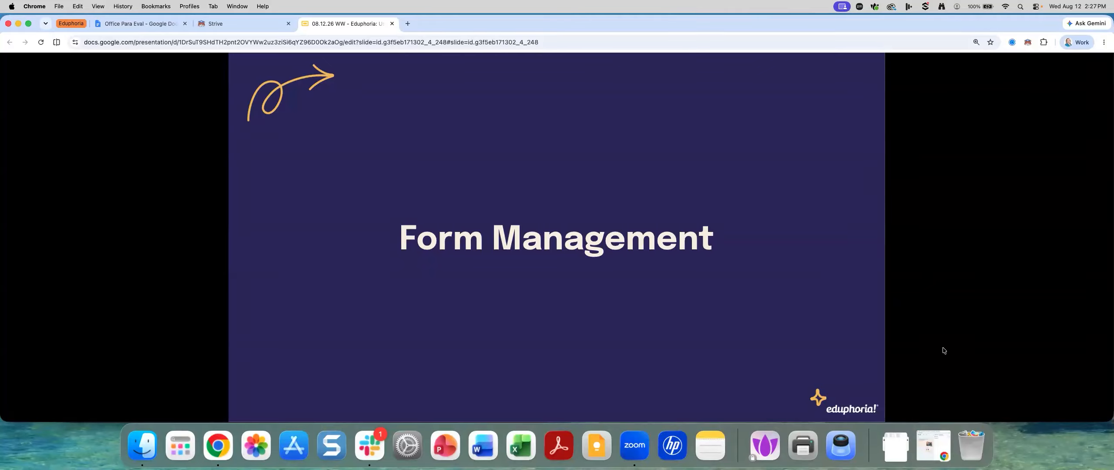
key(Right)
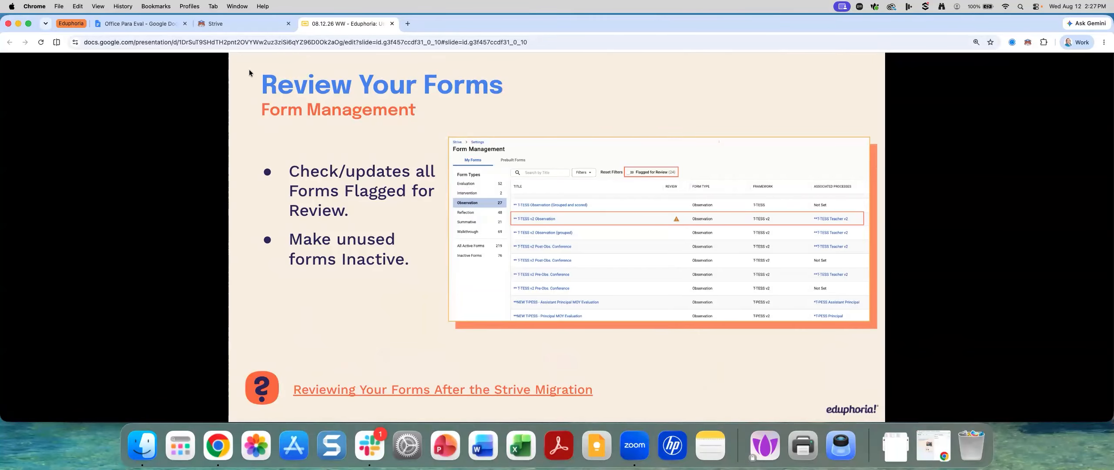
Return to Strive, go to Form Management and show only the active forms flagged for review.
click(214, 25)
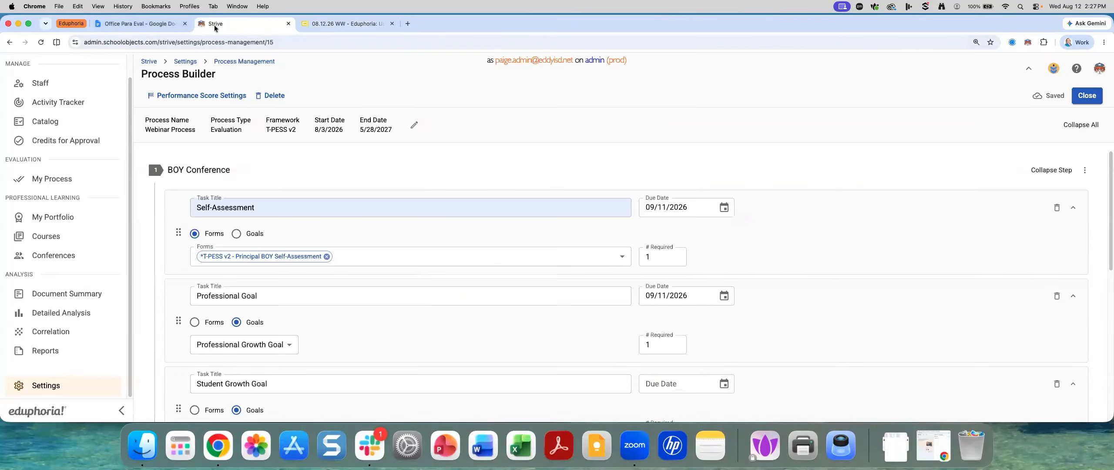
click(45, 393)
click(534, 134)
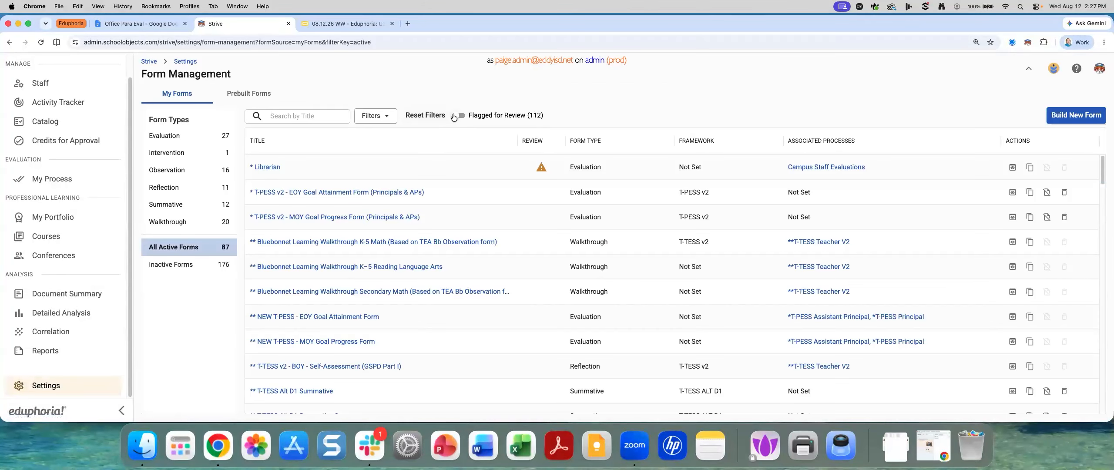
click(455, 116)
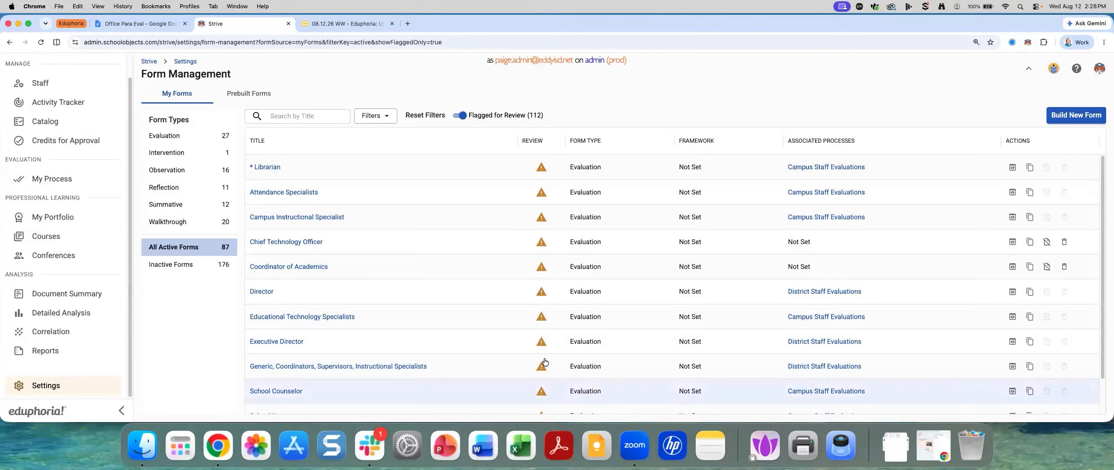
Open the flagged * Librarian form, examine its text items and check how they appear in the form preview.
click(267, 169)
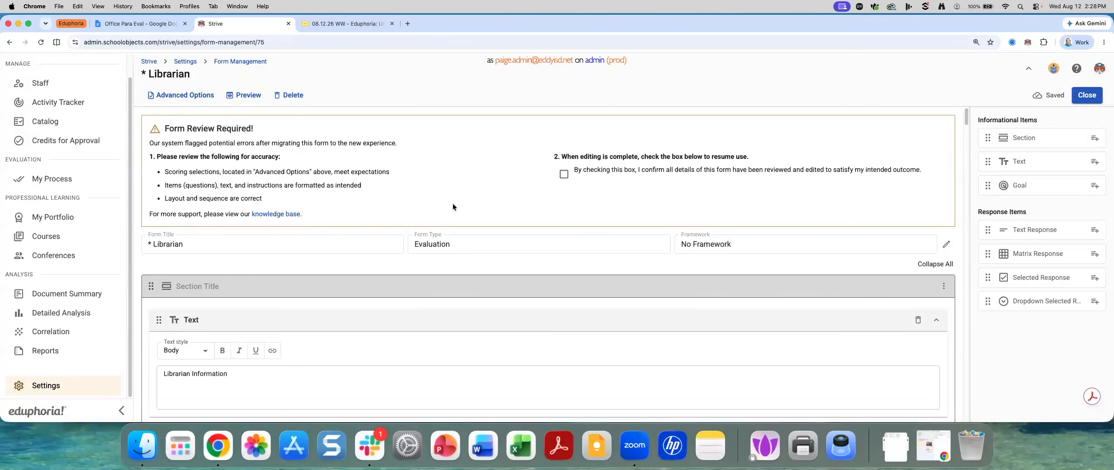
scroll(406, 274, down, 6)
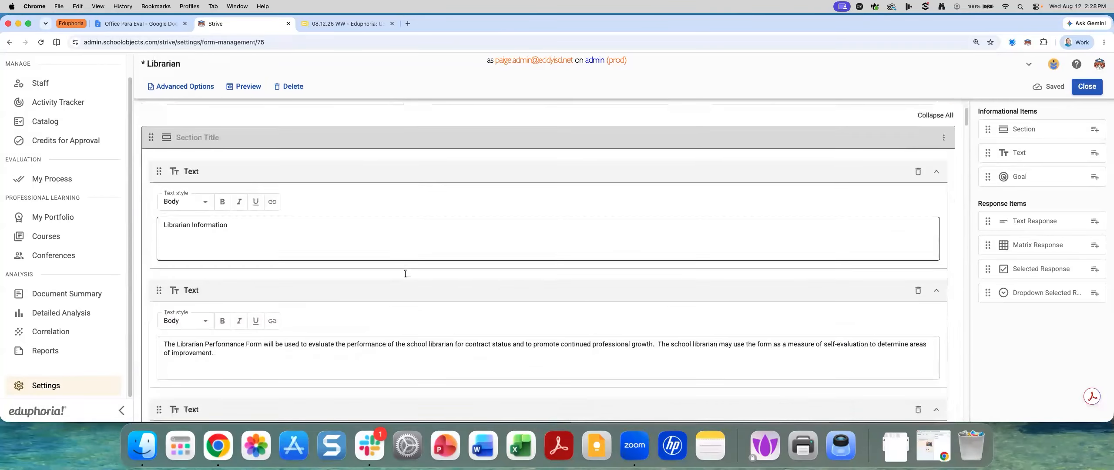
scroll(405, 273, down, 2)
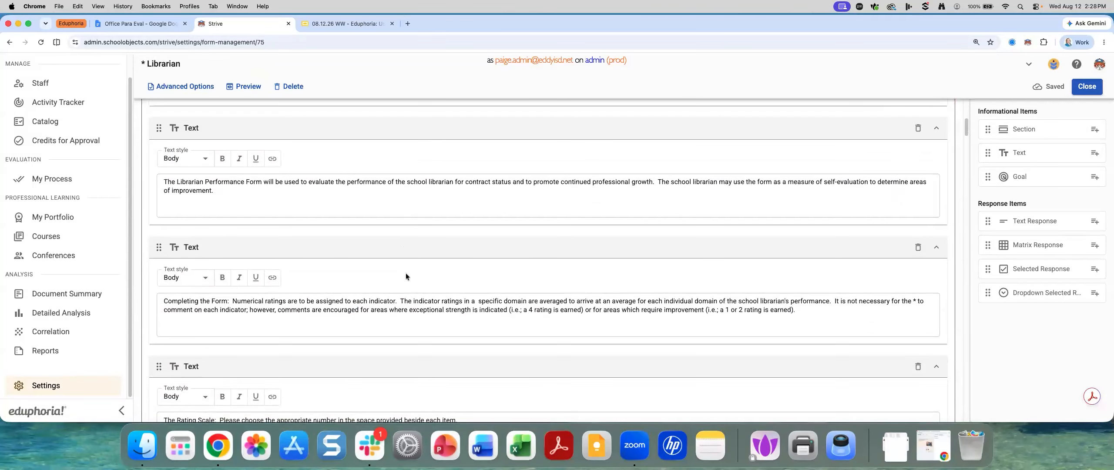
scroll(391, 236, up, 3)
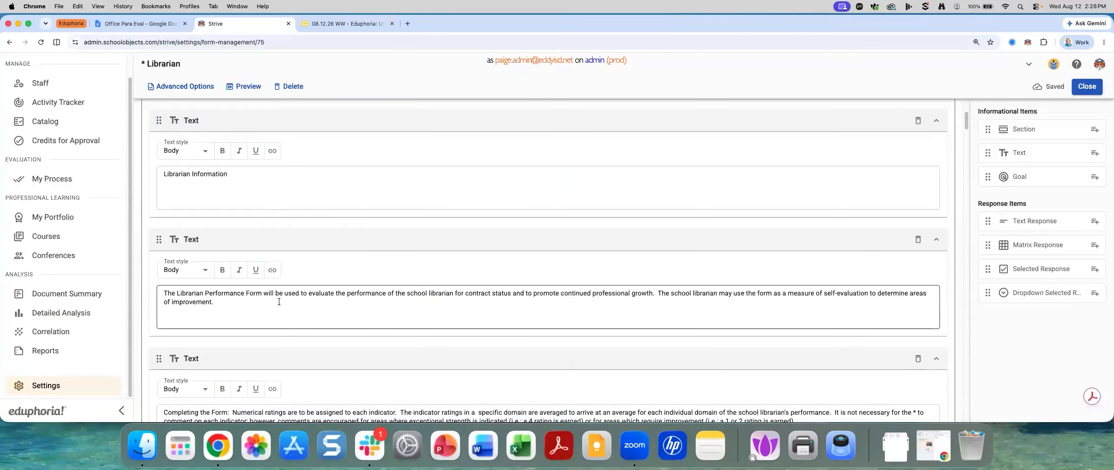
scroll(279, 301, down, 1)
scroll(279, 301, down, 1)
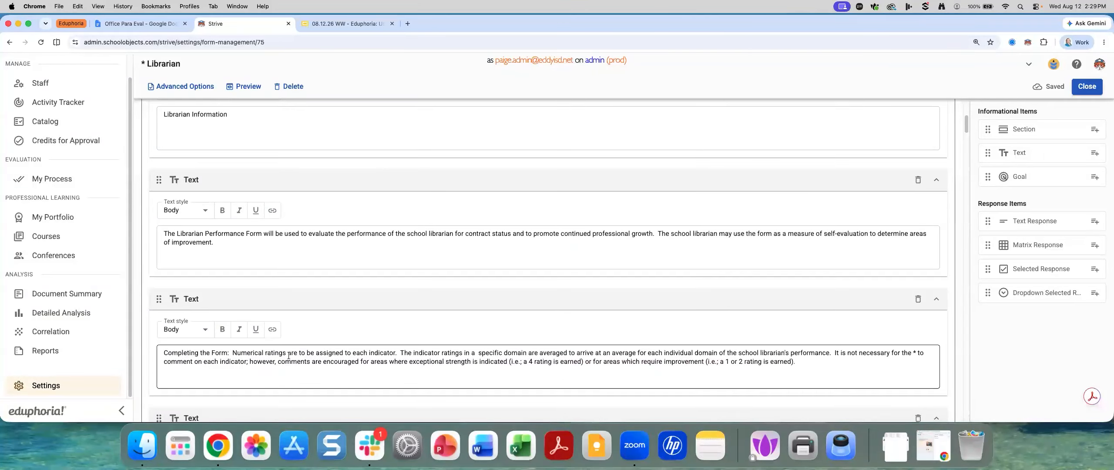
click(243, 87)
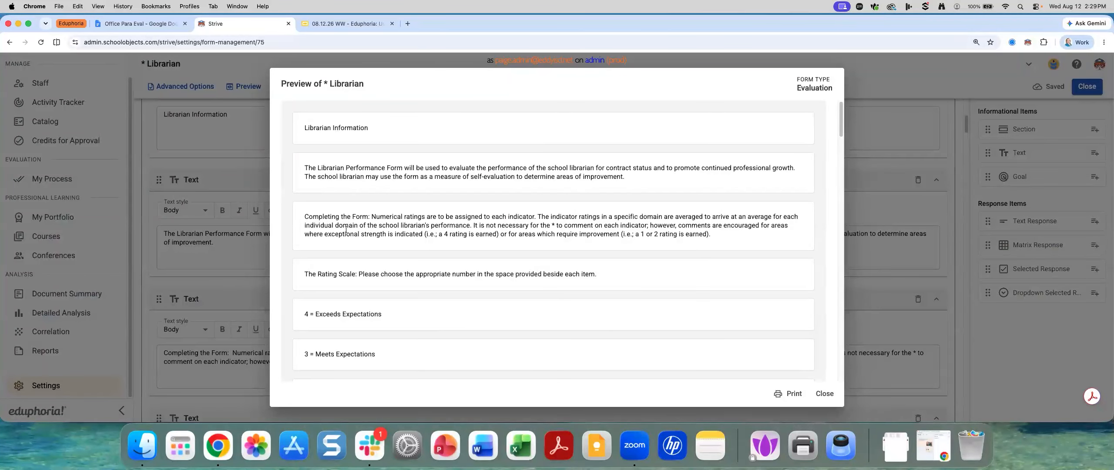
click(825, 393)
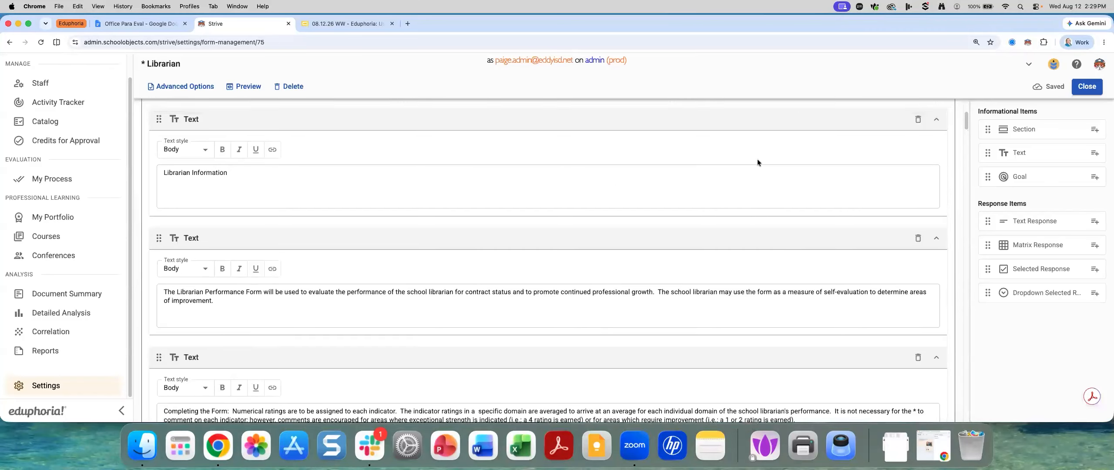
Delete the Librarian Information text item from the form's first section.
scroll(756, 162, up, 3)
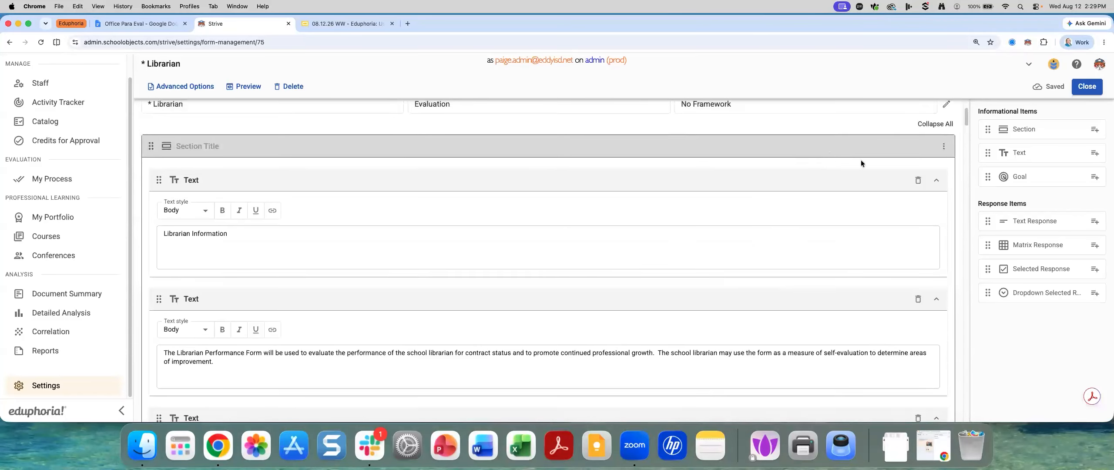
click(916, 181)
click(619, 259)
Move the "Completing the Form" paragraph out of the second text item and into the first, below the Librarian Performance Form paragraph.
click(550, 361)
key(super+a)
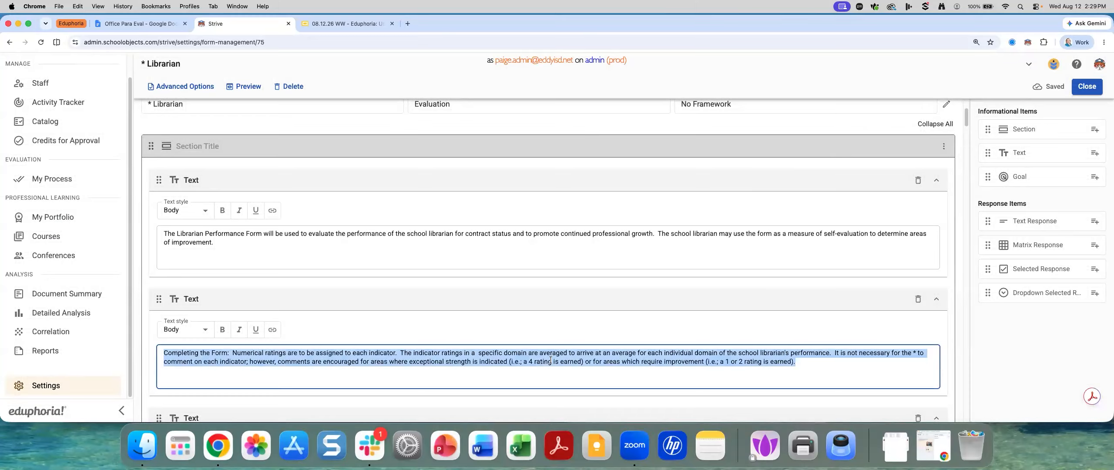
key(super+c)
key(super+x)
click(189, 258)
click(221, 243)
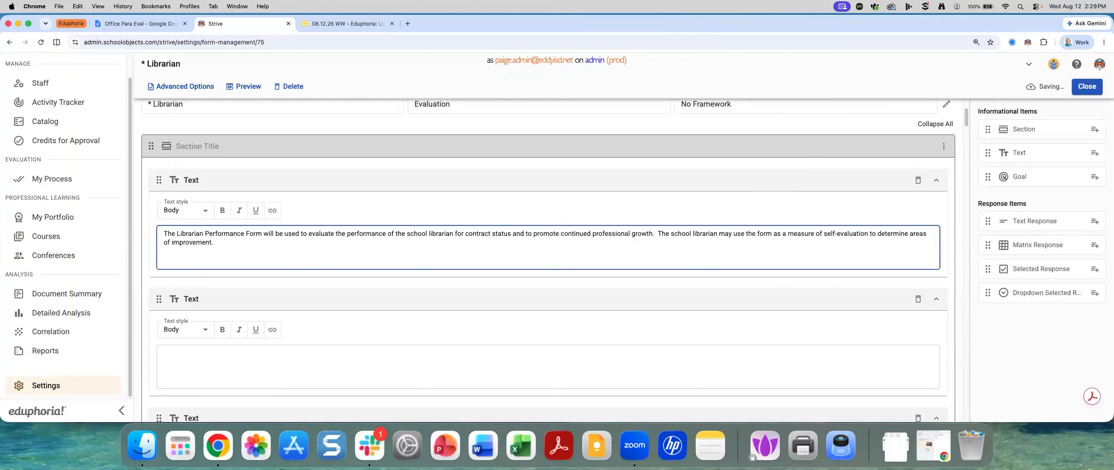
key(super+v)
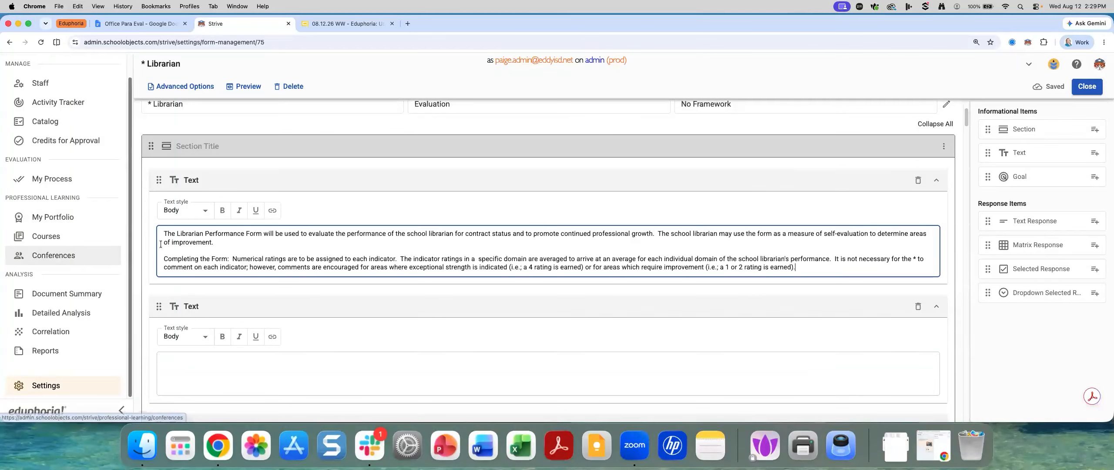
Format both paragraphs in the first text item as a bulleted list.
triple_click(740, 238)
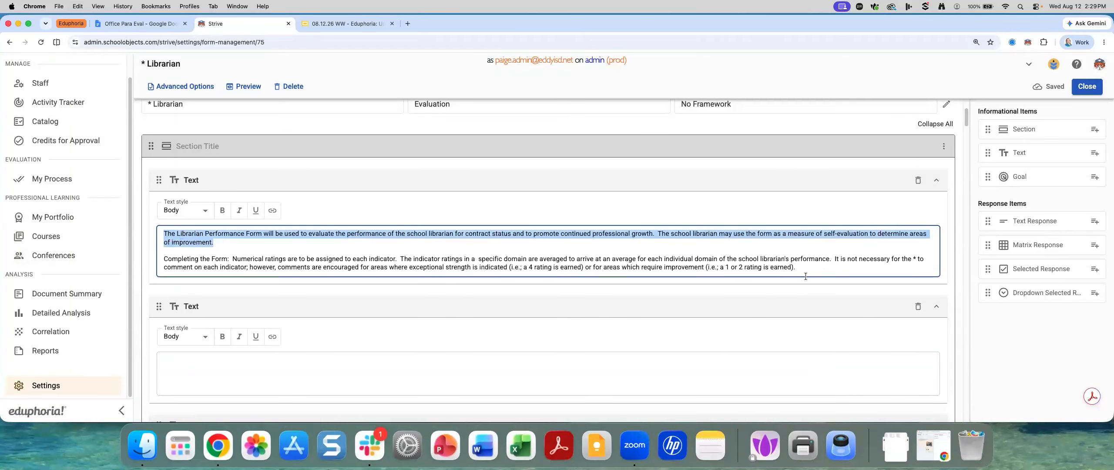
drag(796, 267, 153, 231)
click(202, 210)
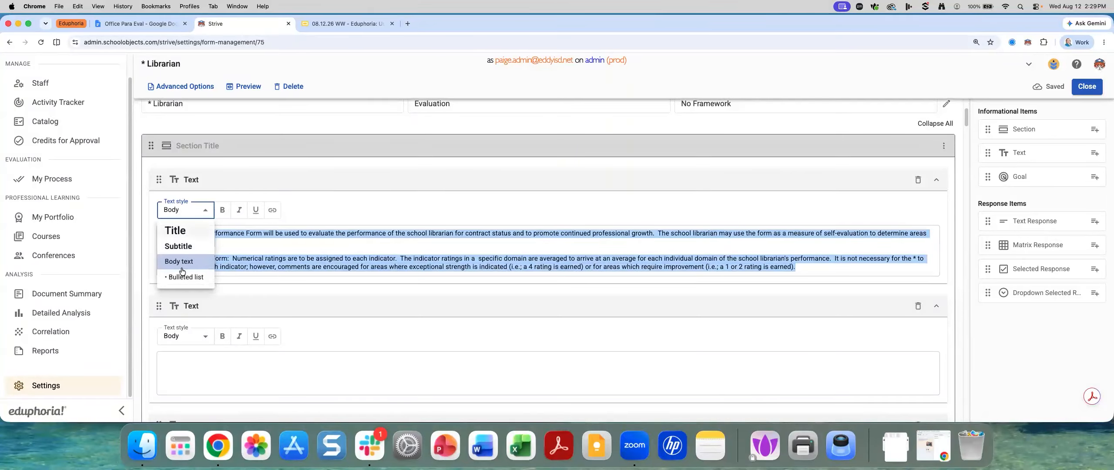
click(185, 277)
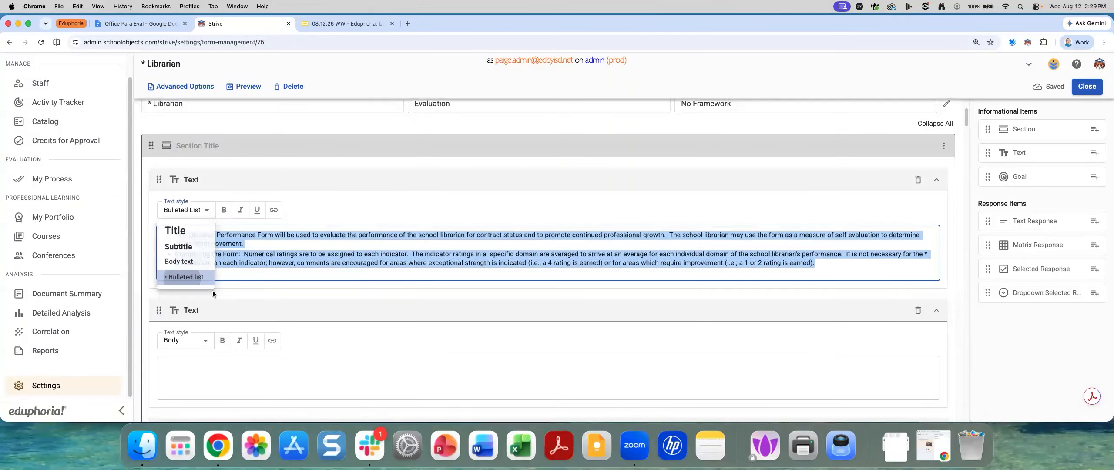
click(366, 275)
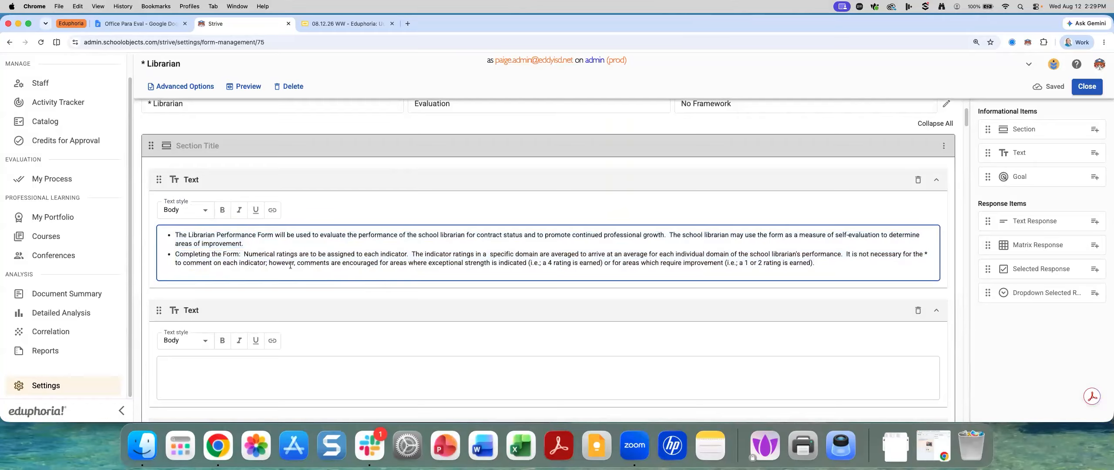
Bold the "Completing the Form:" lead-in in the first text item and delete the empty text item below it.
click(205, 211)
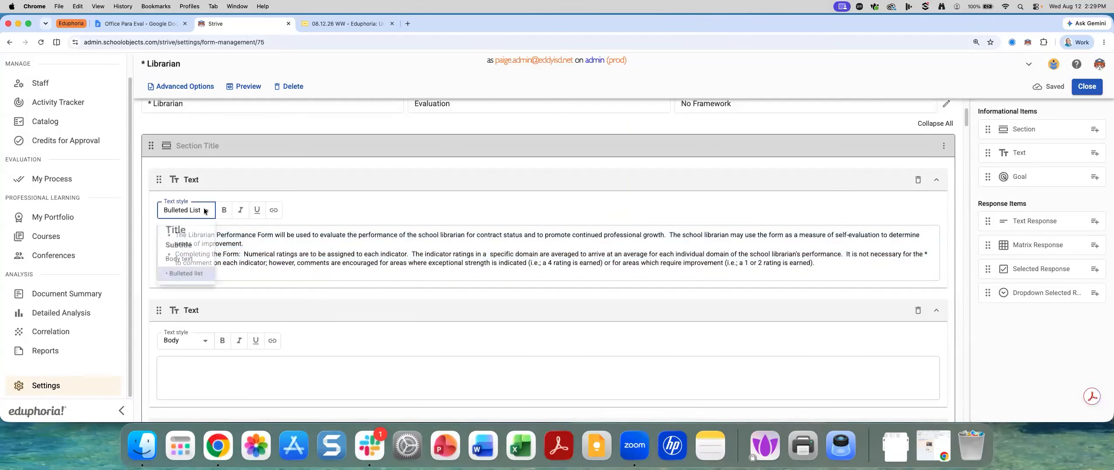
click(246, 273)
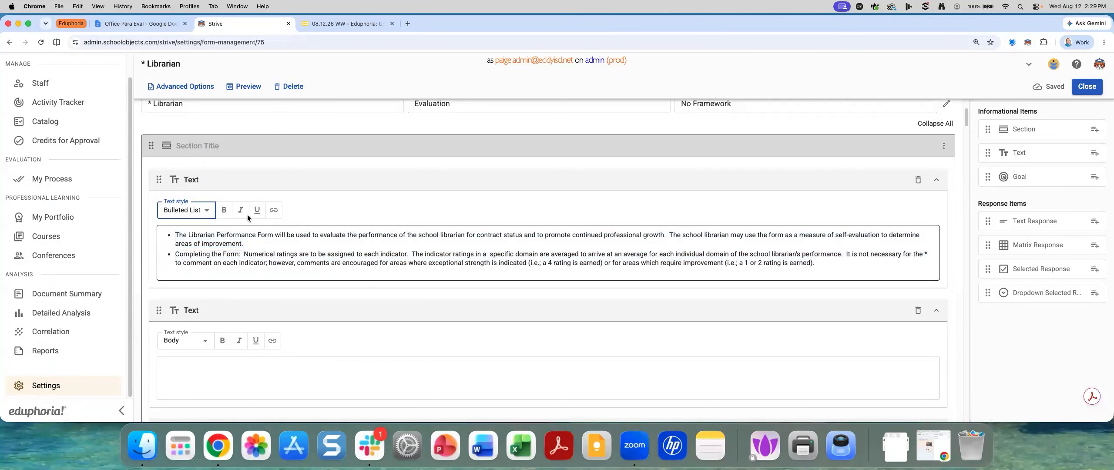
click(390, 239)
drag(242, 253, 174, 254)
click(224, 210)
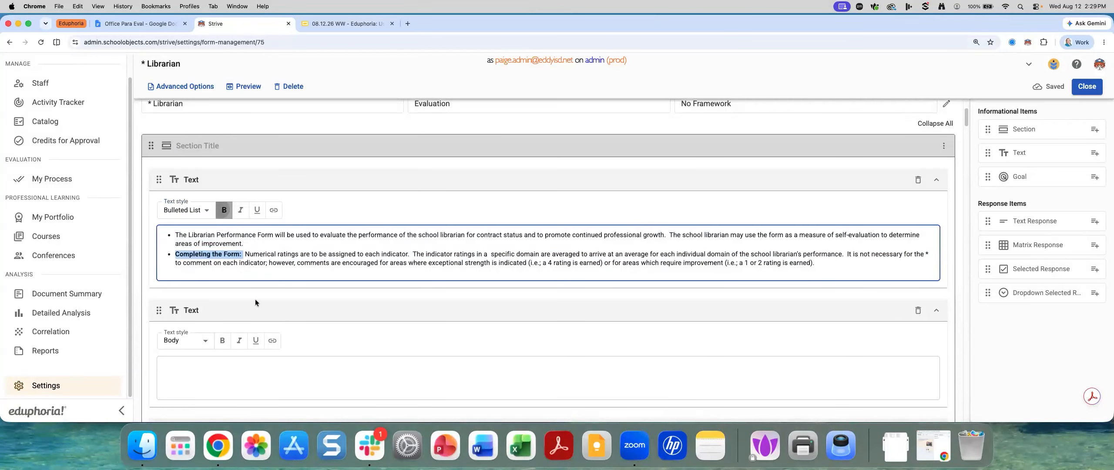
click(268, 277)
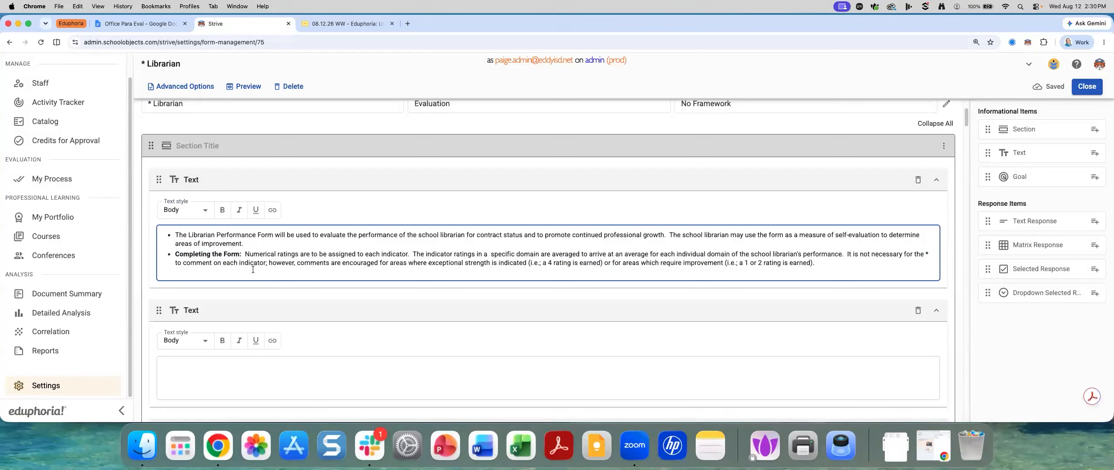
click(917, 311)
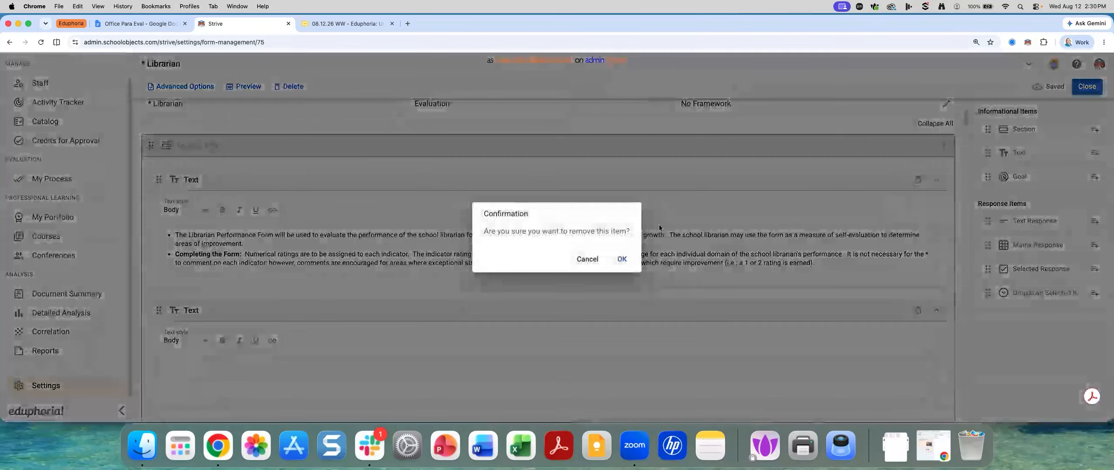
click(621, 259)
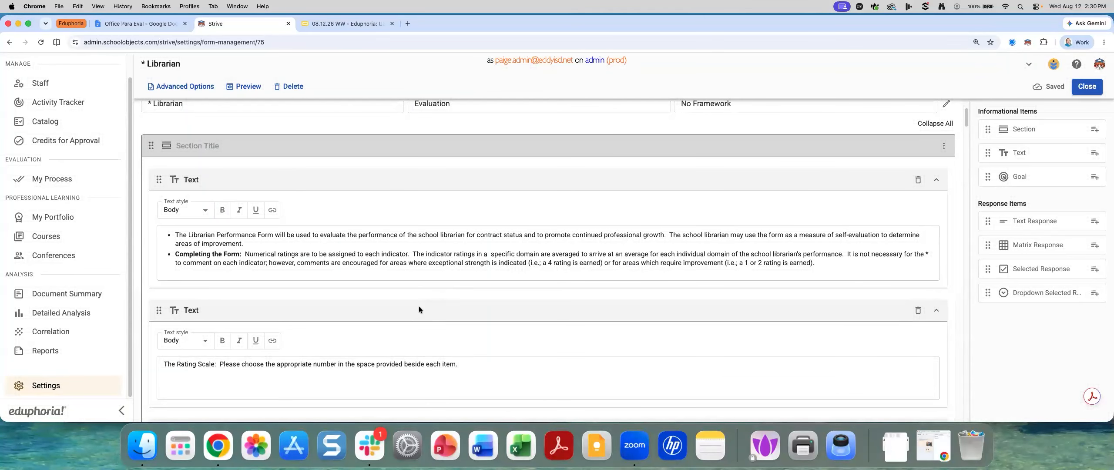
Examine the separate rating scale text items and check how they appear in the form preview.
scroll(257, 280, down, 5)
scroll(258, 279, down, 3)
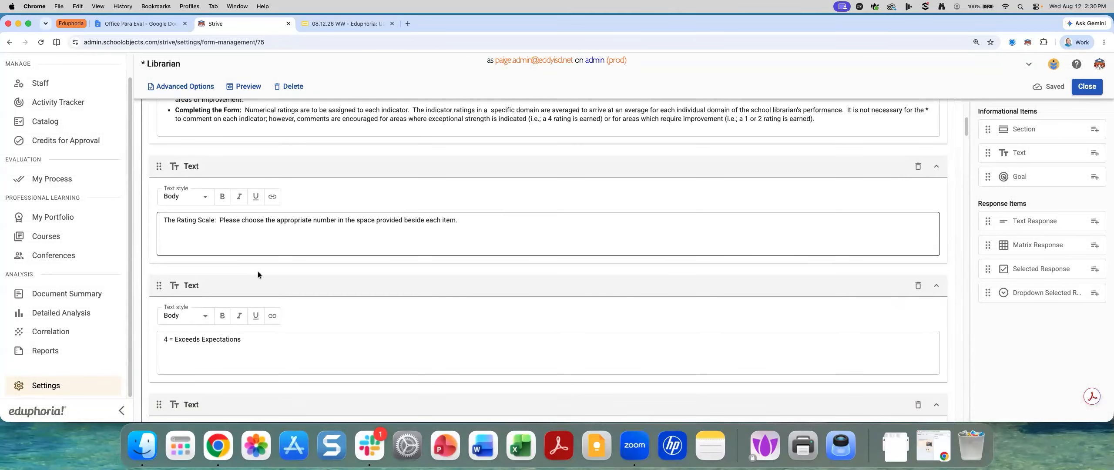
scroll(258, 272, down, 15)
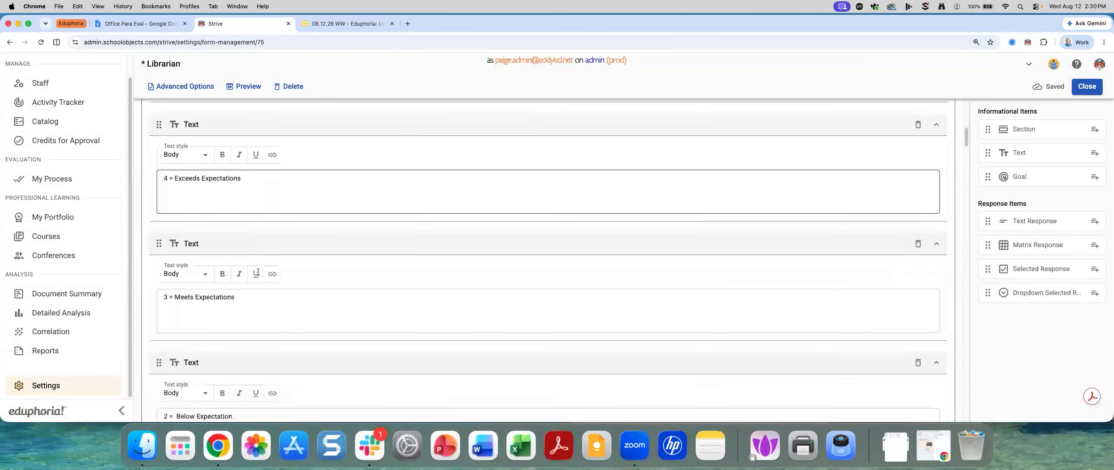
click(225, 332)
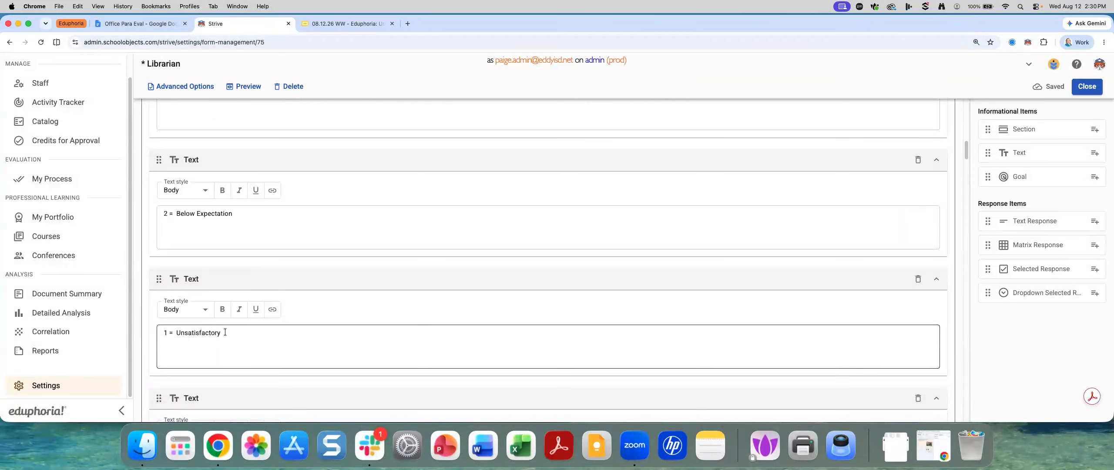
scroll(225, 332, down, 2)
scroll(225, 332, up, 20)
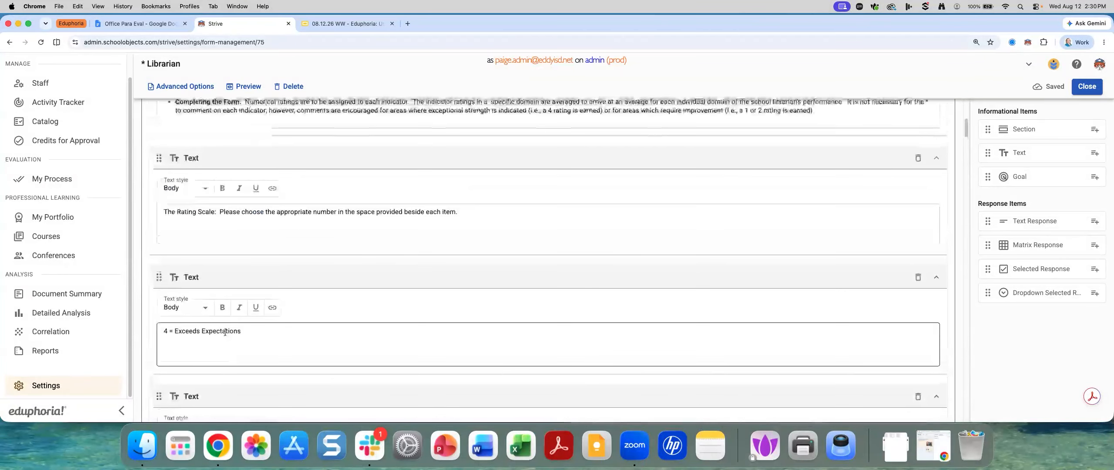
scroll(257, 104, down, 4)
click(249, 87)
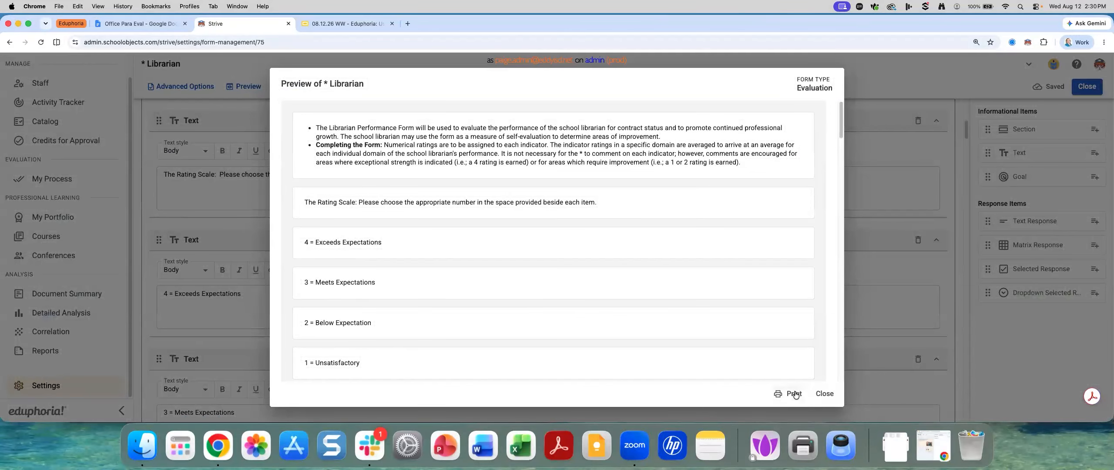
click(825, 394)
Move "4 = Exceeds Expectations" out of its own text item to below the sentence in The Rating Scale text item.
triple_click(227, 294)
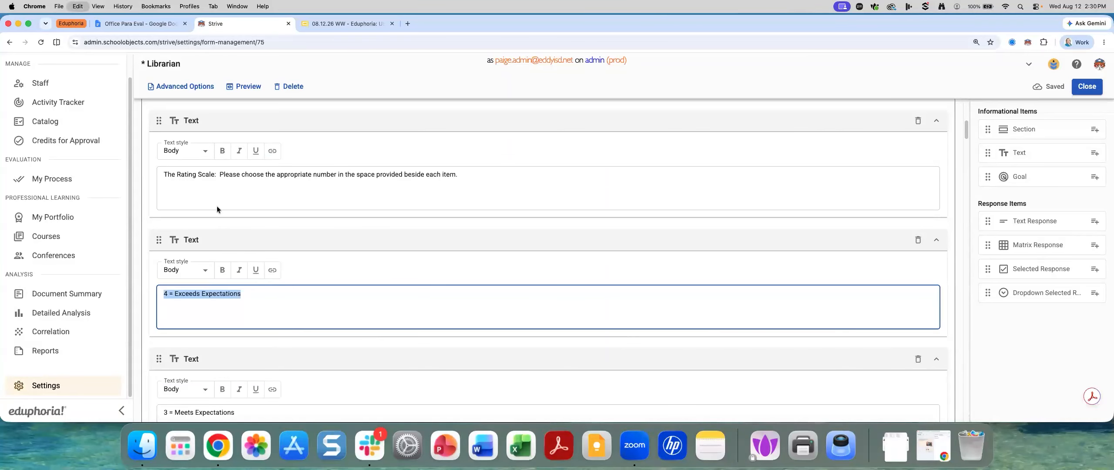
key(BackSpace)
click(234, 183)
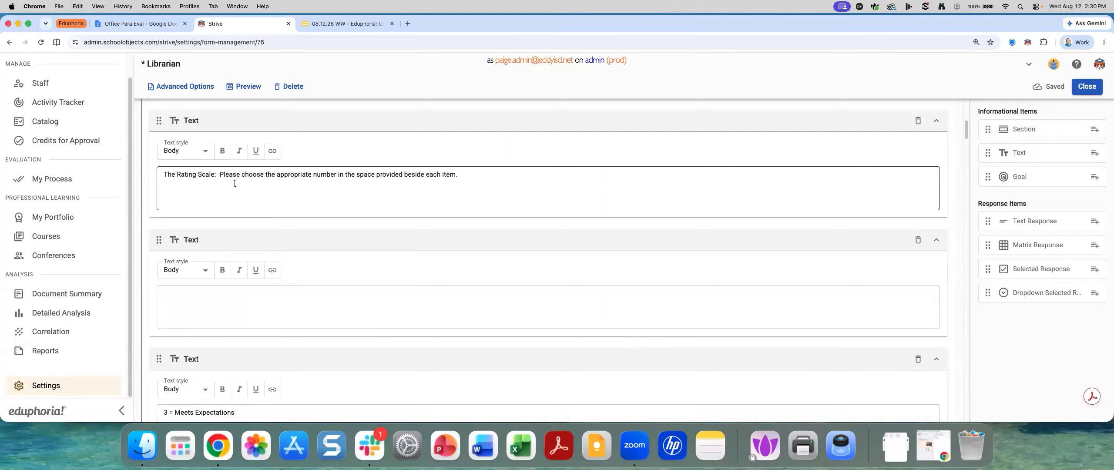
click(461, 174)
key(super+v)
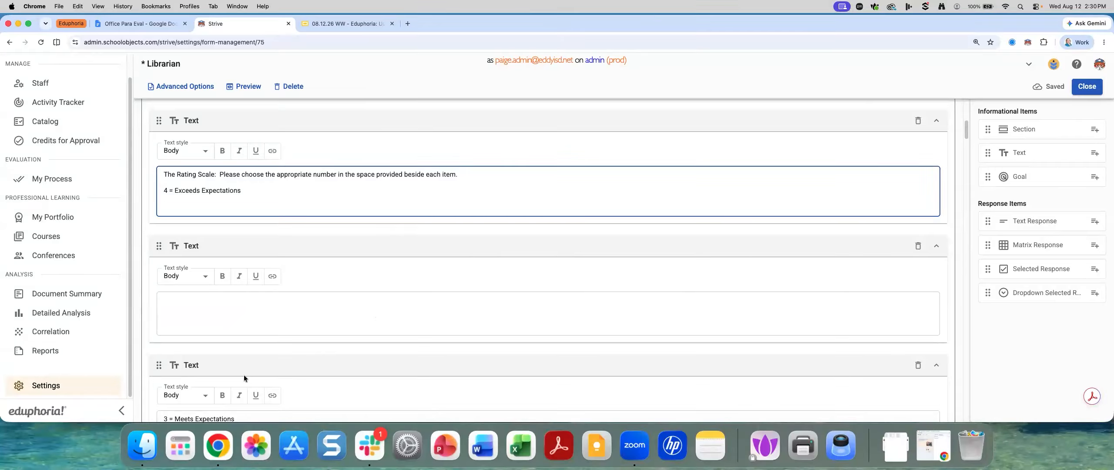
Move "3 = Meets Expectations" from its text item into The Rating Scale text item, below the 4 rating.
scroll(243, 375, down, 2)
triple_click(226, 382)
key(super+c)
key(super+x)
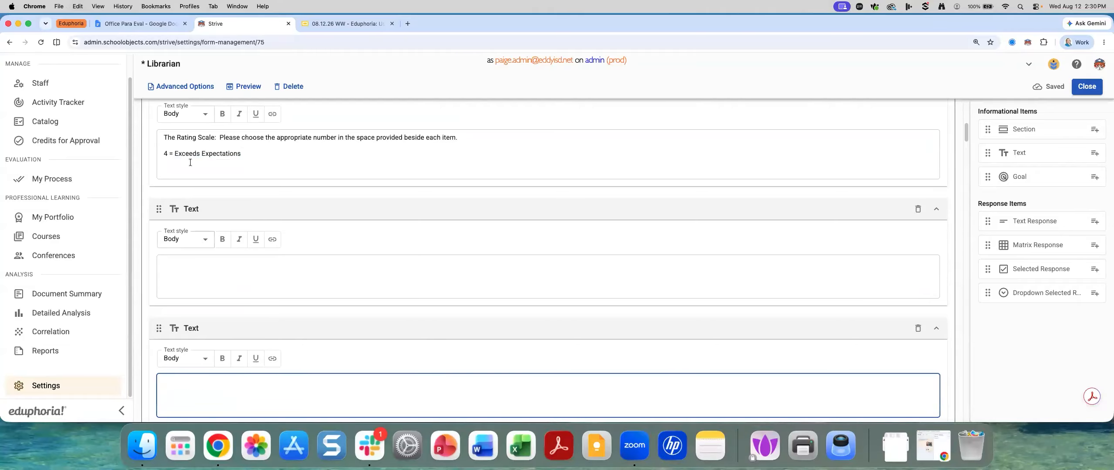
click(248, 159)
key(super+v)
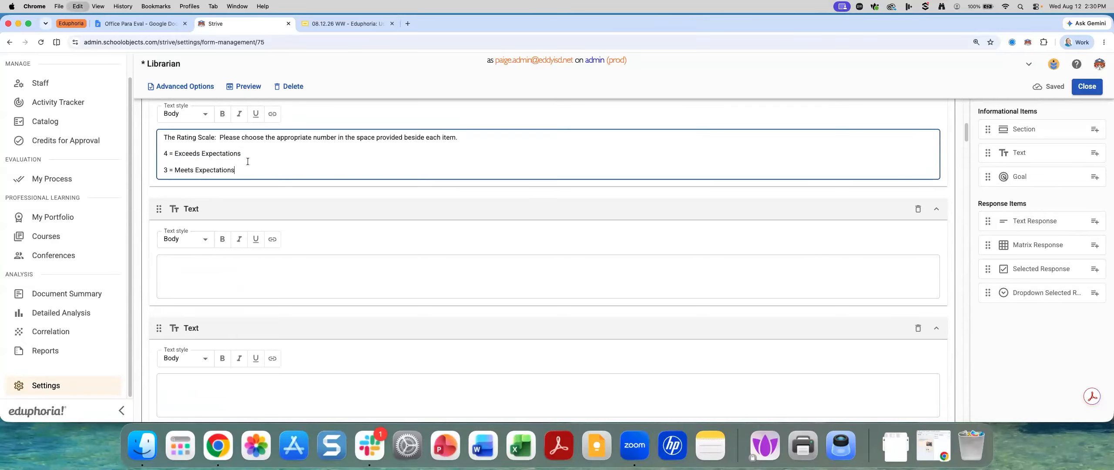
Move "2 = Below Expectation" from its text item onto a new line under the 3 rating in The Rating Scale item.
scroll(178, 359, down, 3)
scroll(178, 359, down, 4)
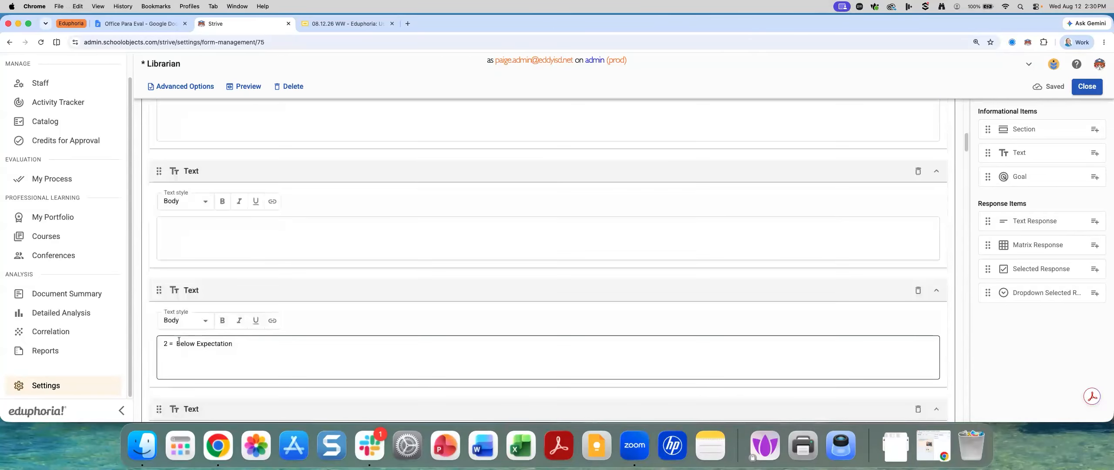
triple_click(178, 343)
scroll(178, 340, up, 5)
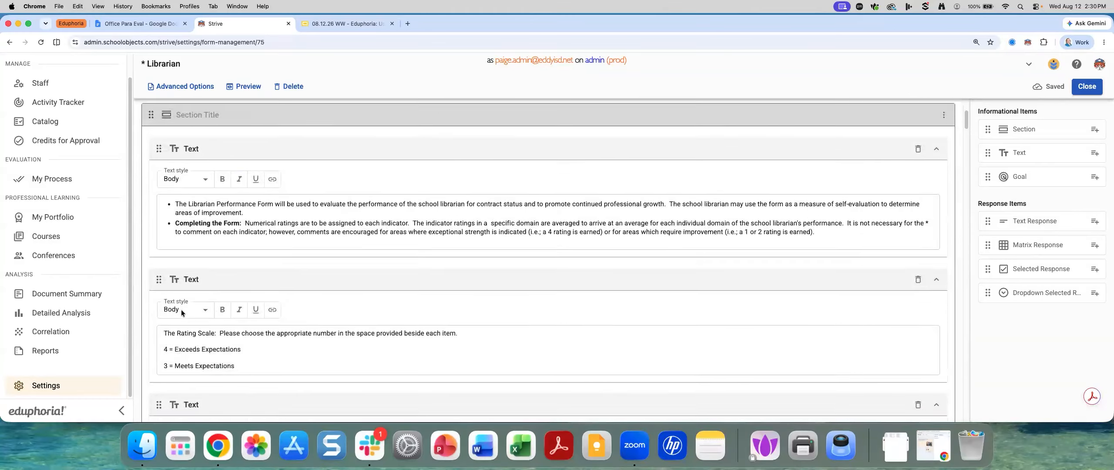
scroll(181, 310, down, 8)
key(BackSpace)
scroll(208, 222, down, 3)
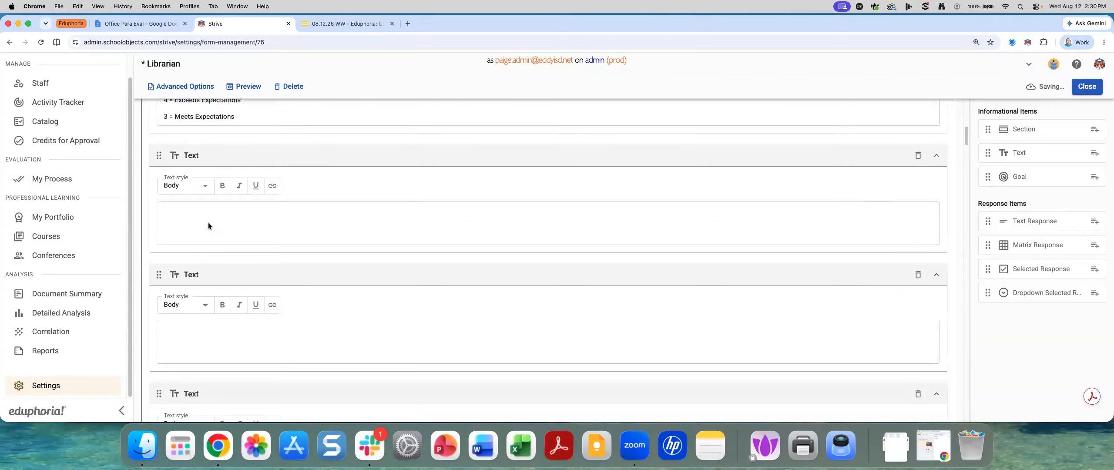
scroll(208, 226, up, 4)
click(246, 214)
key(Return)
key(super+v)
Move "1 = Unsatisfactory" from its text item onto a new line under the 2 rating in The Rating Scale item.
scroll(203, 315, down, 5)
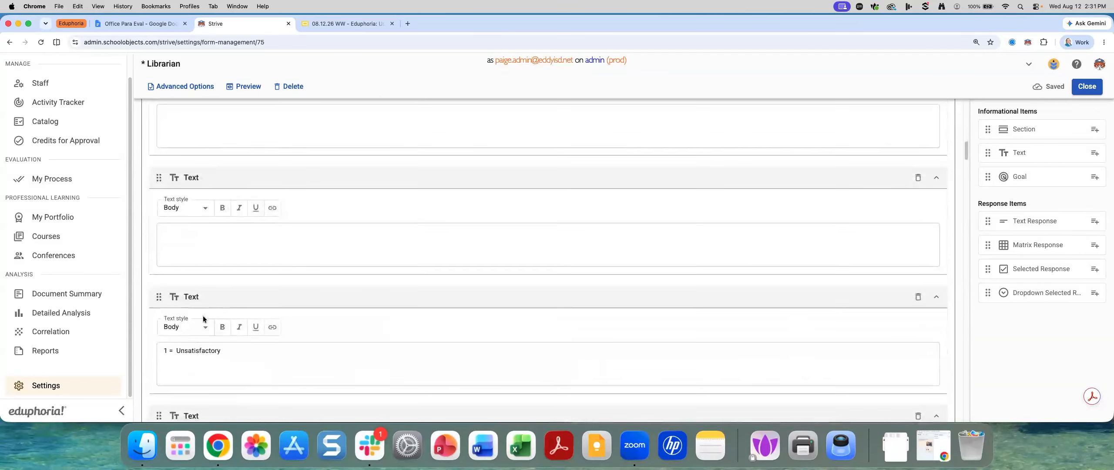
triple_click(191, 351)
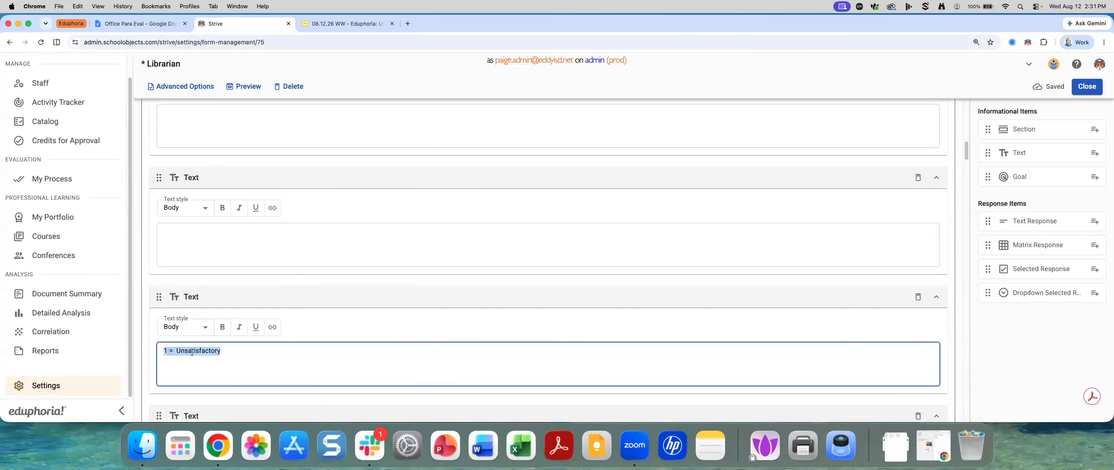
key(super+x)
scroll(197, 323, up, 3)
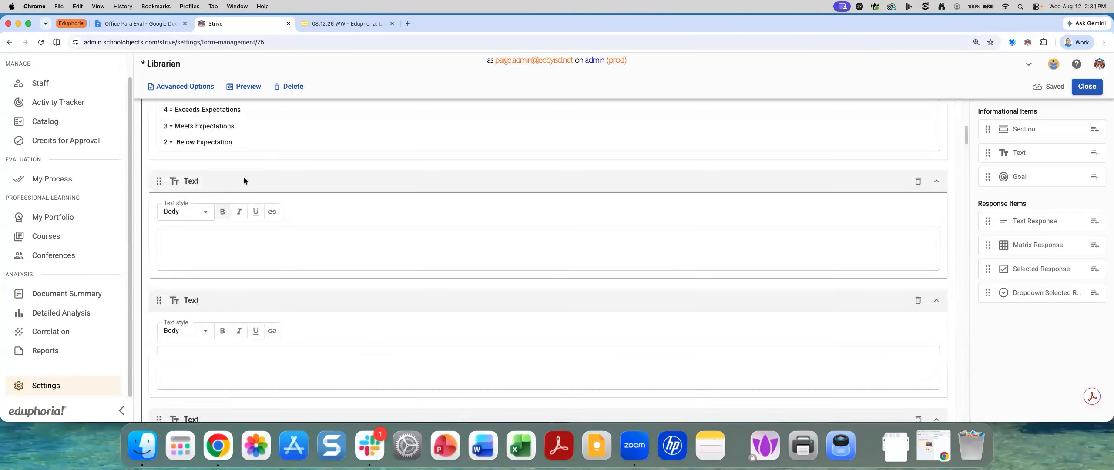
click(245, 141)
key(Return)
key(super+v)
Move "0 = Not Applicable" from the section's last text item onto a new line under the 1 rating.
scroll(248, 248, down, 3)
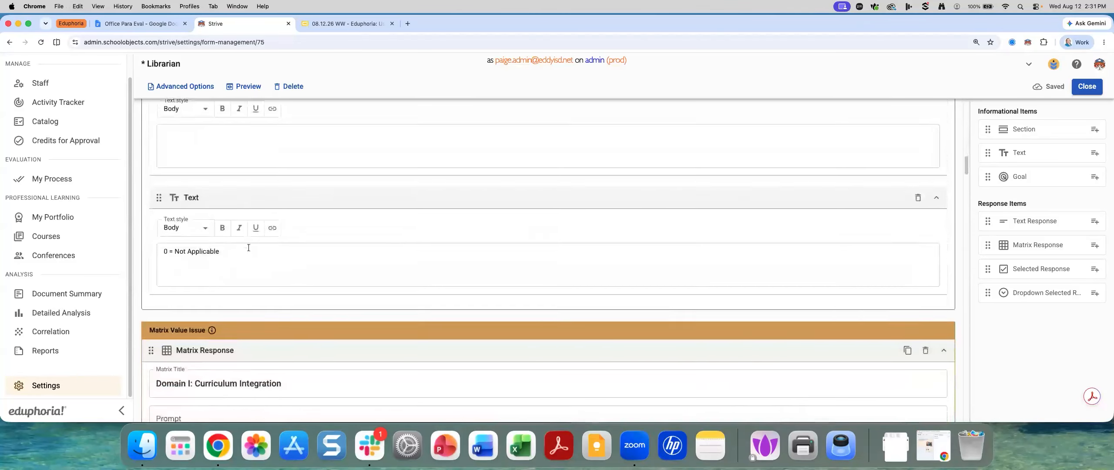
triple_click(201, 246)
key(BackSpace)
scroll(214, 240, up, 5)
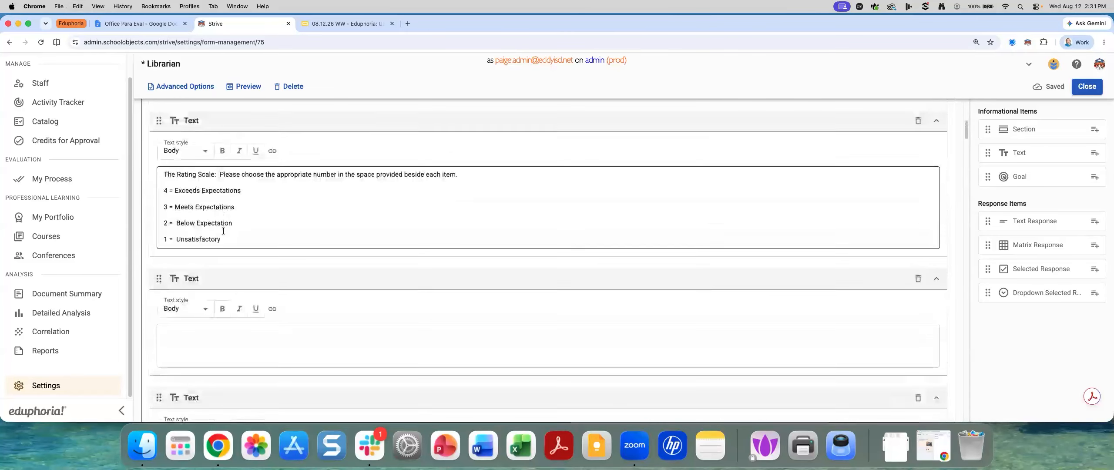
click(225, 239)
key(Return)
key(super+v)
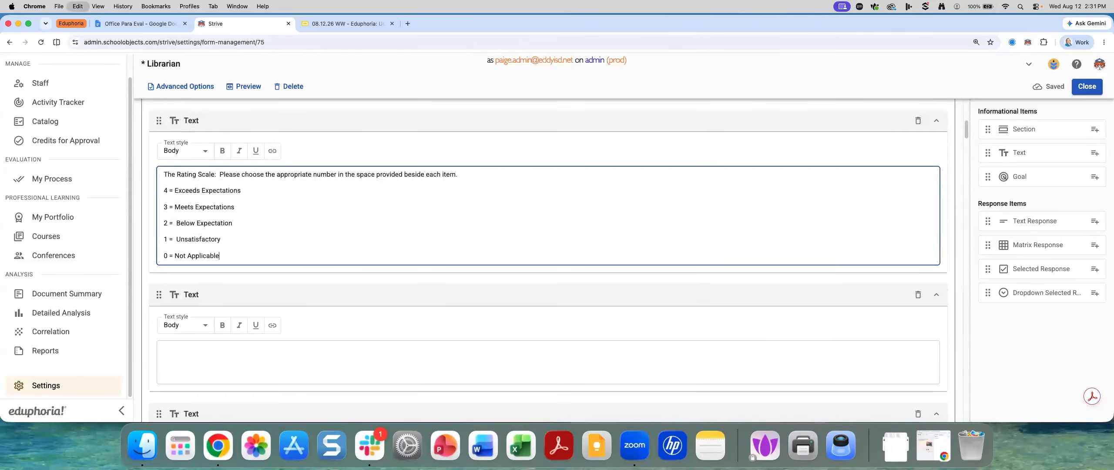
Delete the five empty text items below The Rating Scale item and open the form preview to check the section.
click(917, 294)
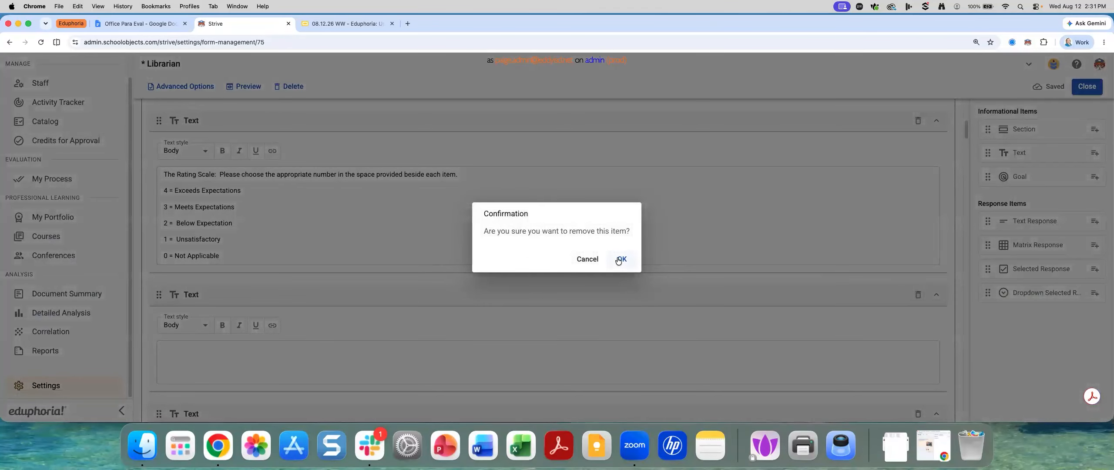
click(619, 259)
click(917, 295)
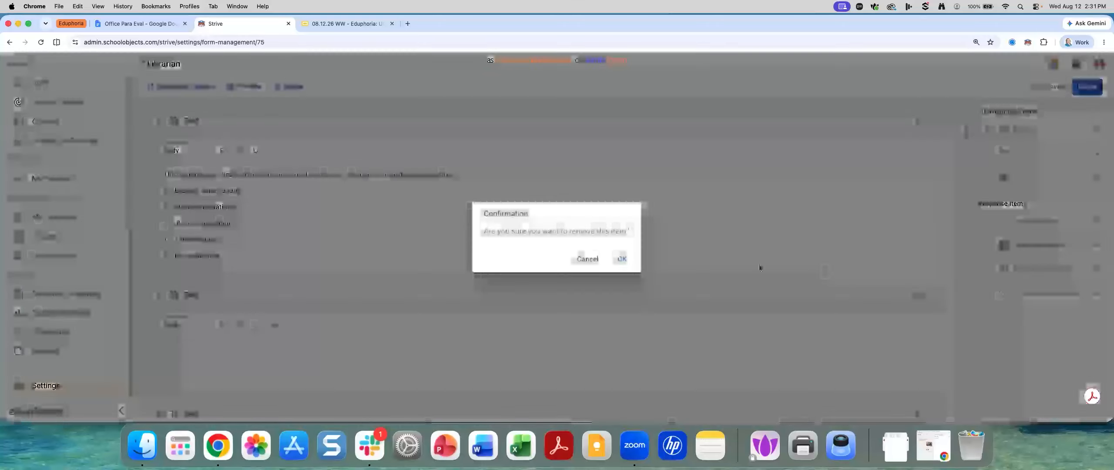
click(621, 260)
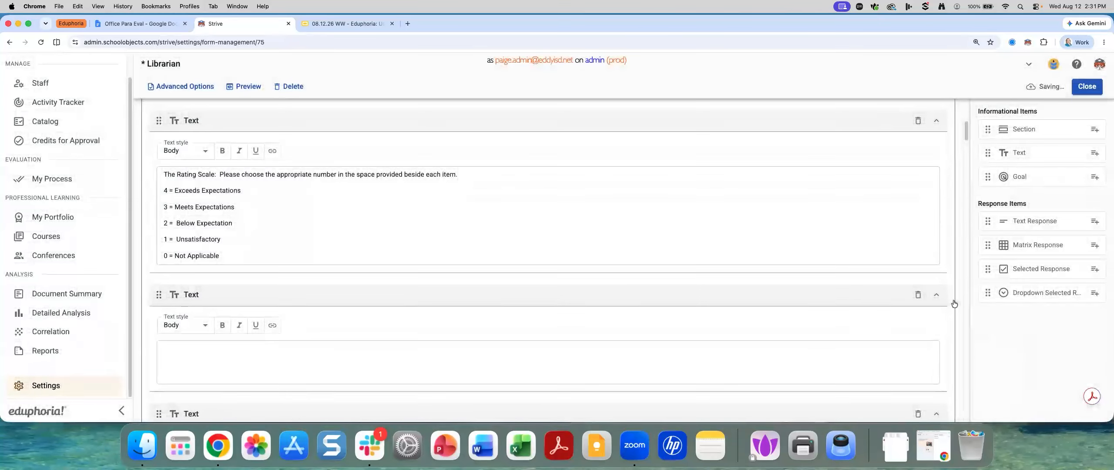
click(917, 295)
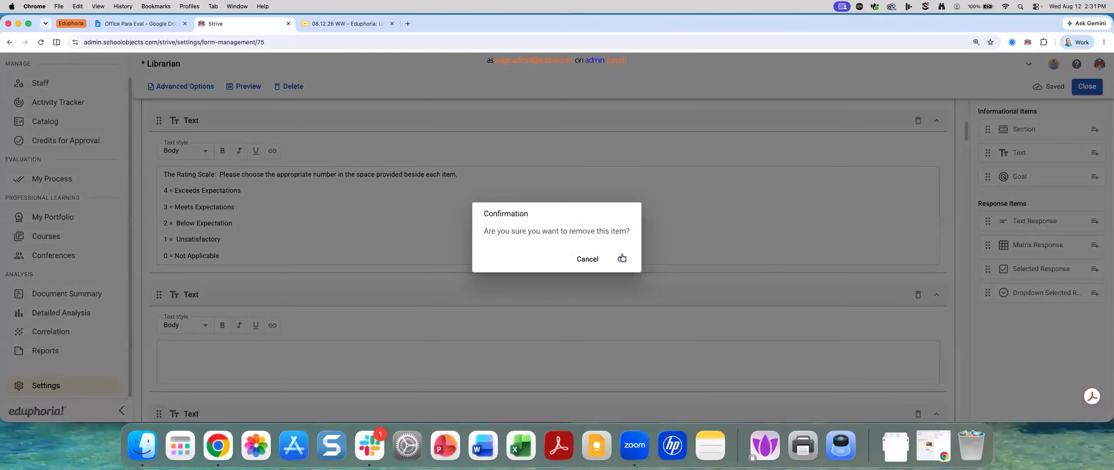
click(622, 259)
click(917, 295)
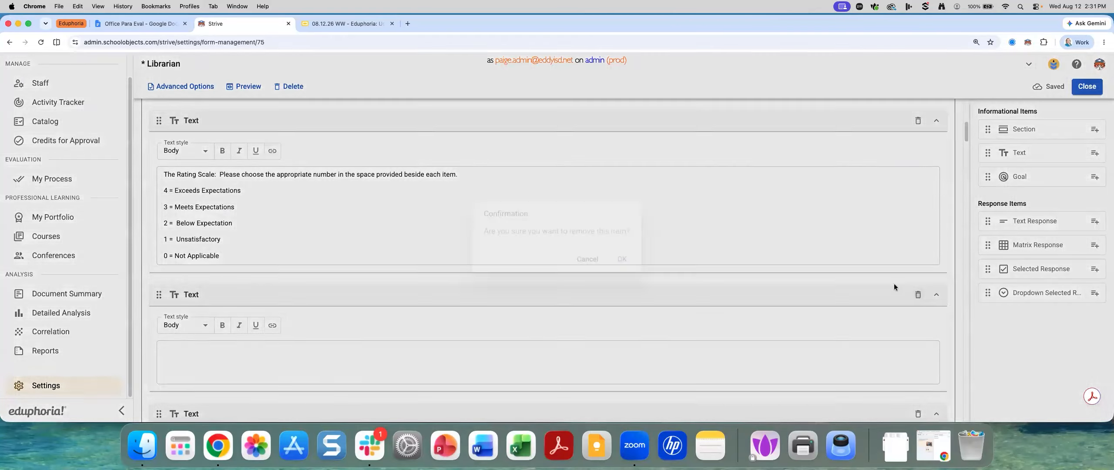
click(622, 259)
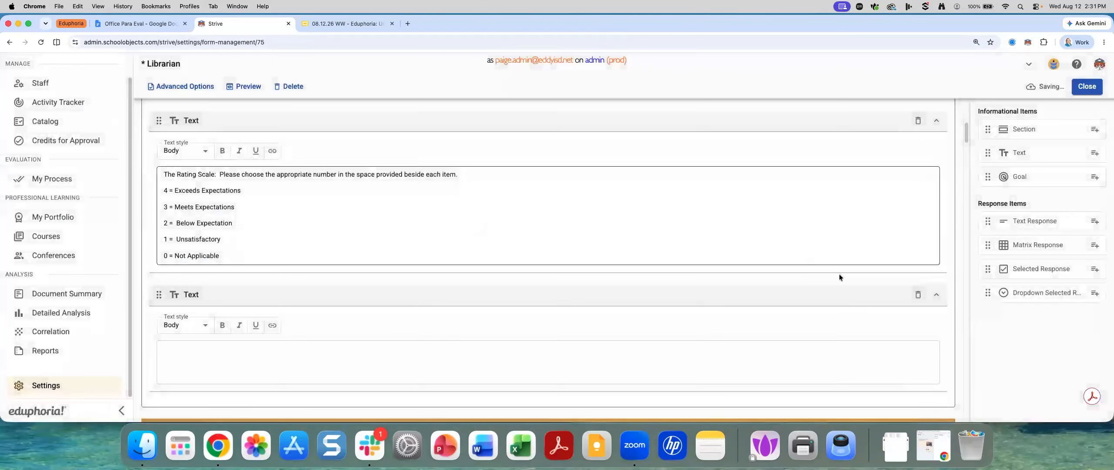
click(917, 294)
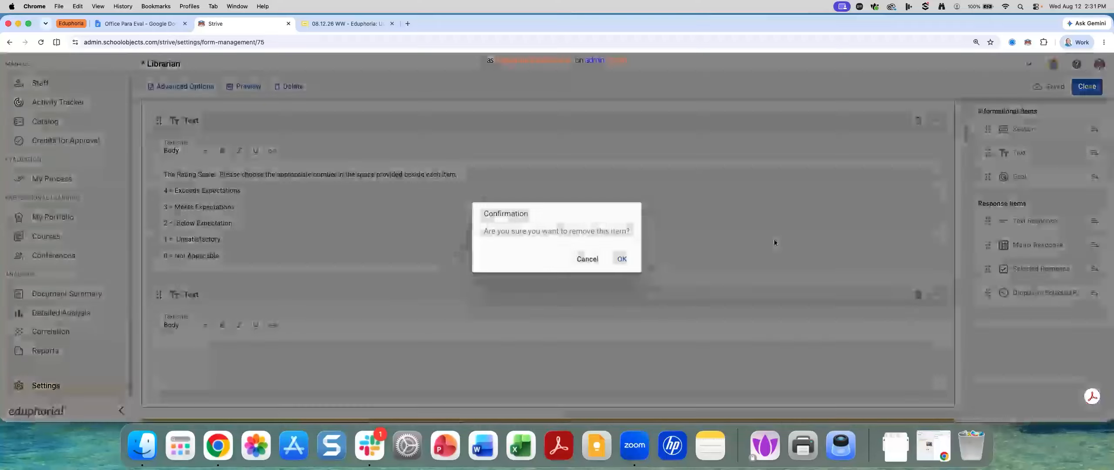
click(622, 259)
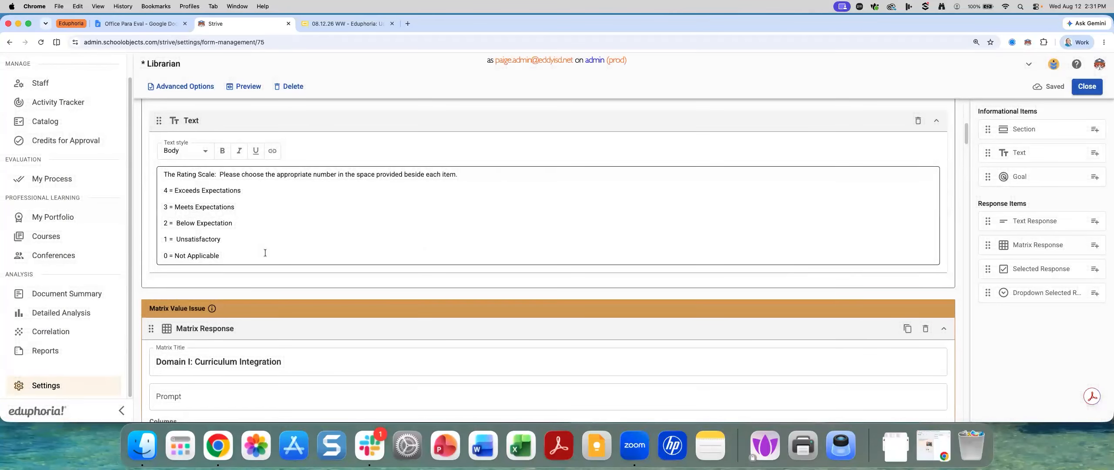
scroll(218, 209, down, 1)
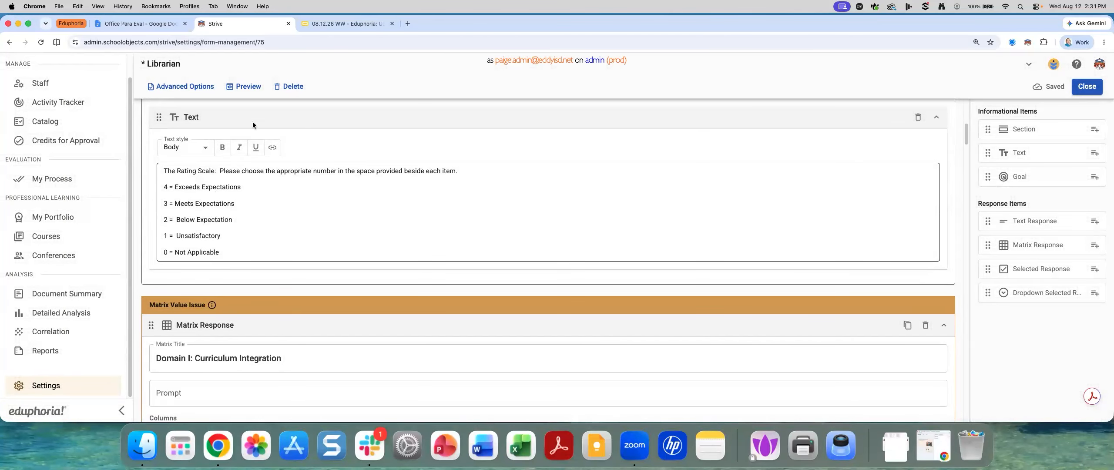
click(244, 86)
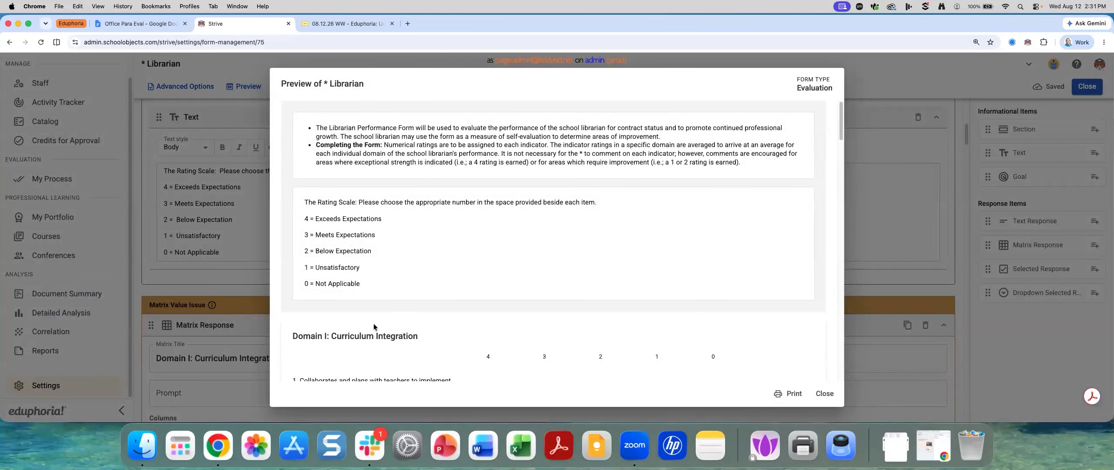
Close the form preview and title the Librarian form's first, untitled section "Information:".
click(824, 393)
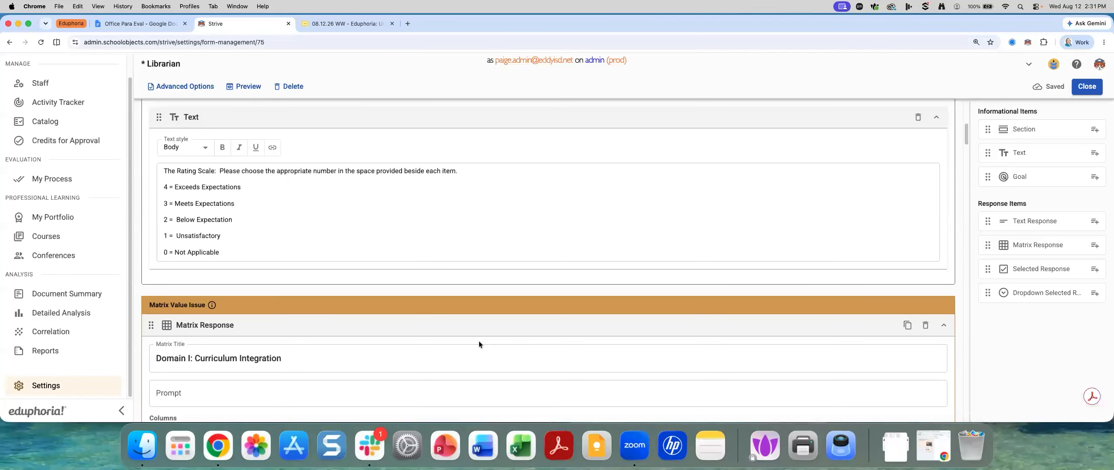
scroll(479, 344, down, 3)
scroll(478, 343, down, 10)
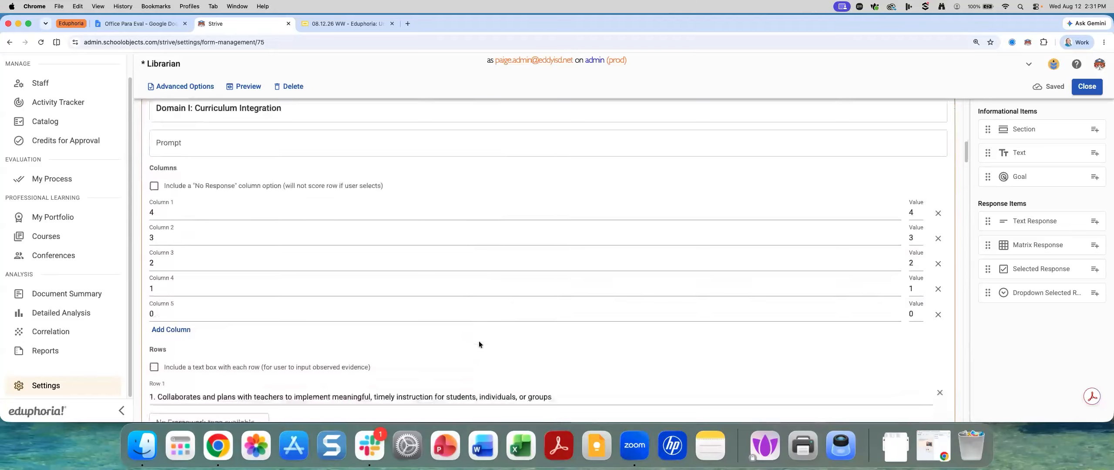
scroll(478, 344, down, 5)
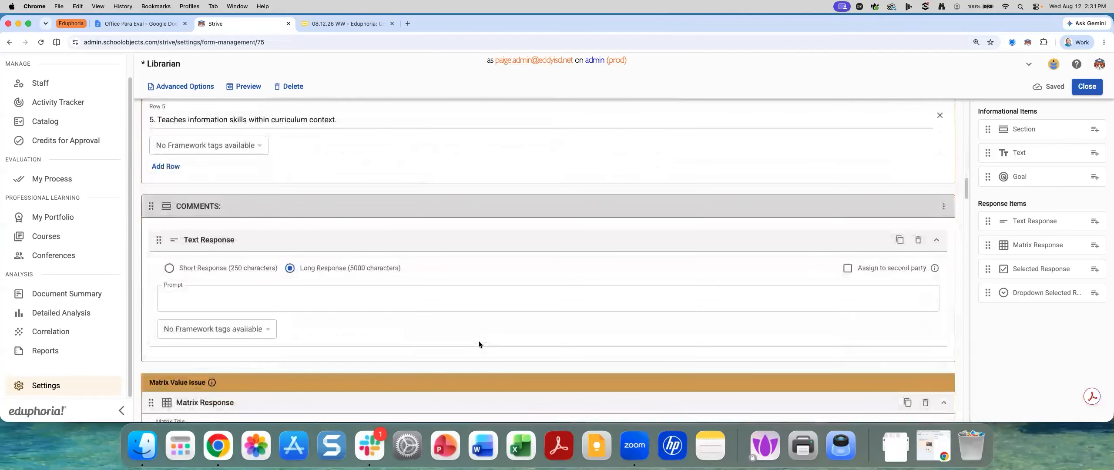
scroll(479, 343, up, 15)
scroll(479, 343, up, 10)
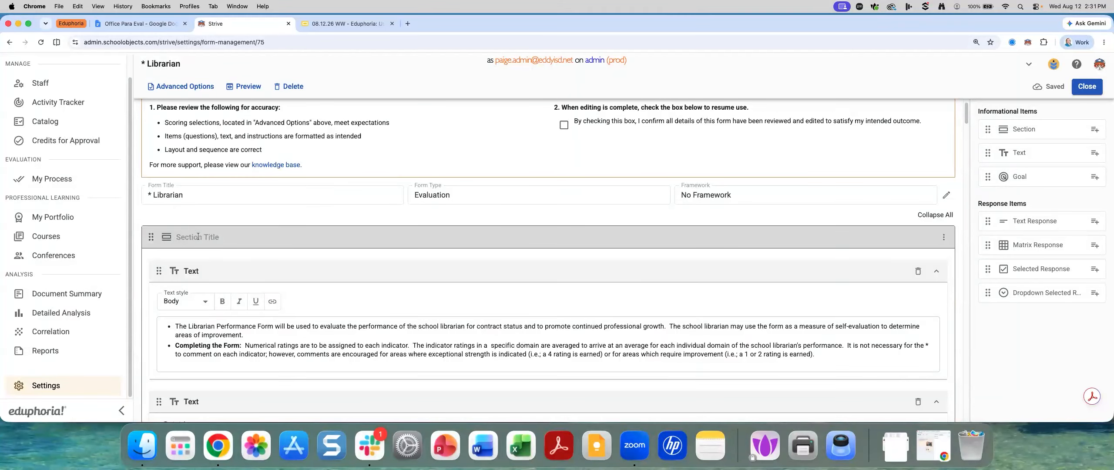
scroll(191, 234, down, 1)
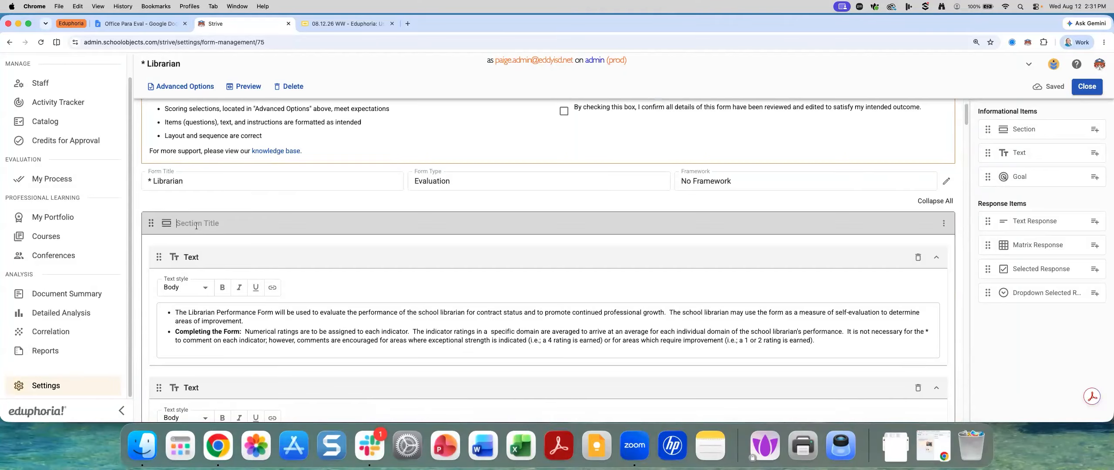
click(196, 224)
text(Information:)
Add a new section between the Rating Scale section and the Domain I: Curriculum Integration matrix.
scroll(534, 150, down, 7)
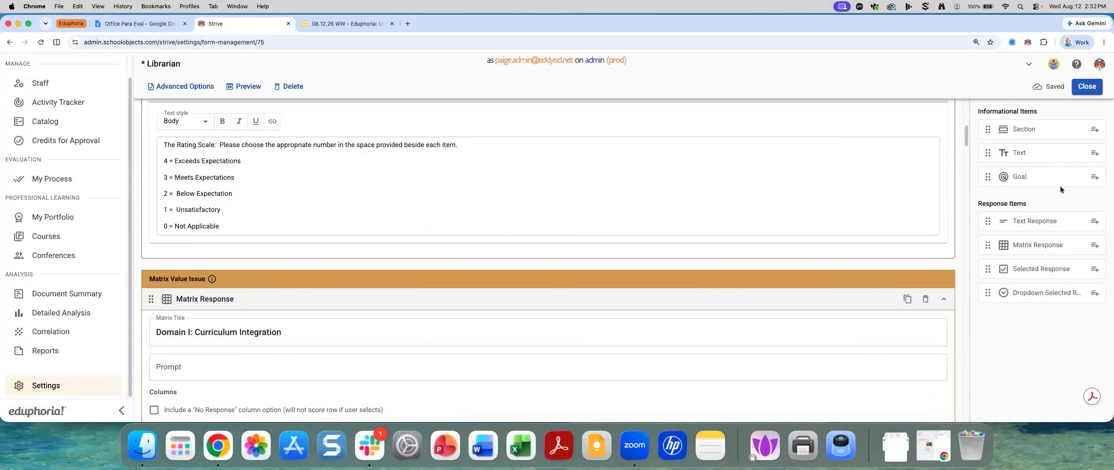
drag(1008, 131, 661, 259)
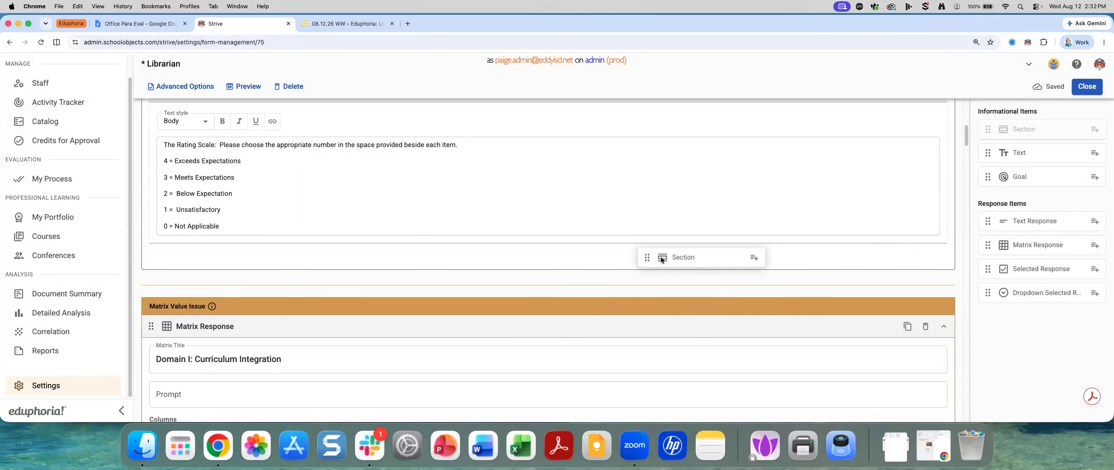
drag(661, 256, 661, 256)
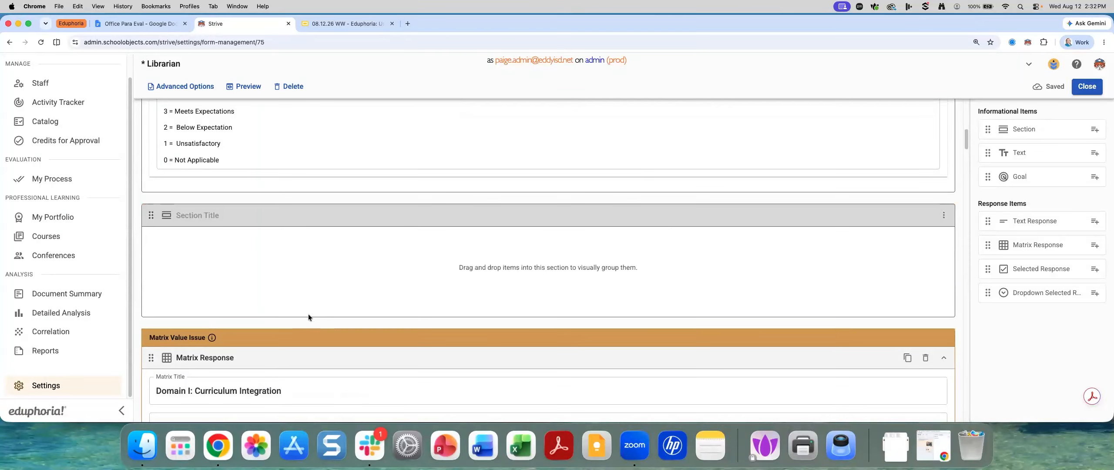
Move the Domain I: Curriculum Integration matrix into the new empty section and collapse it.
scroll(392, 339, down, 3)
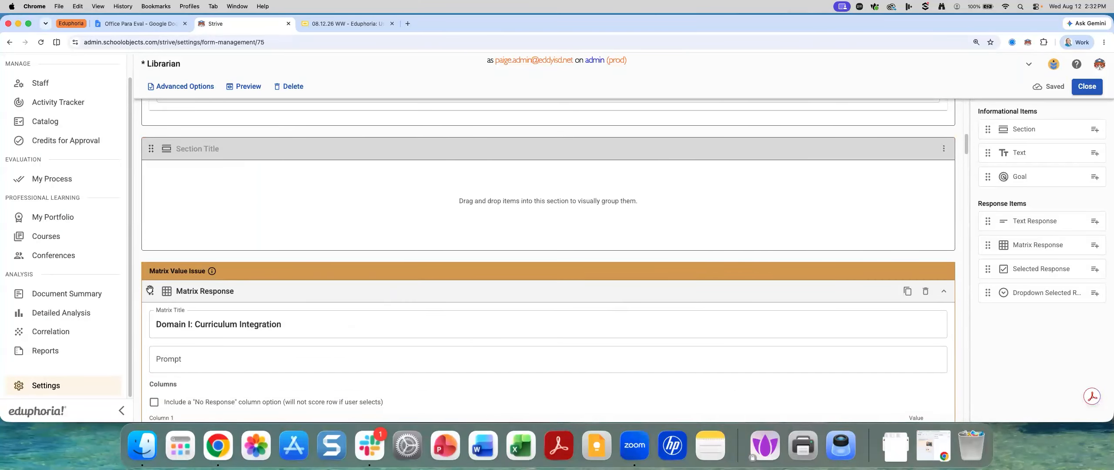
drag(150, 290, 163, 182)
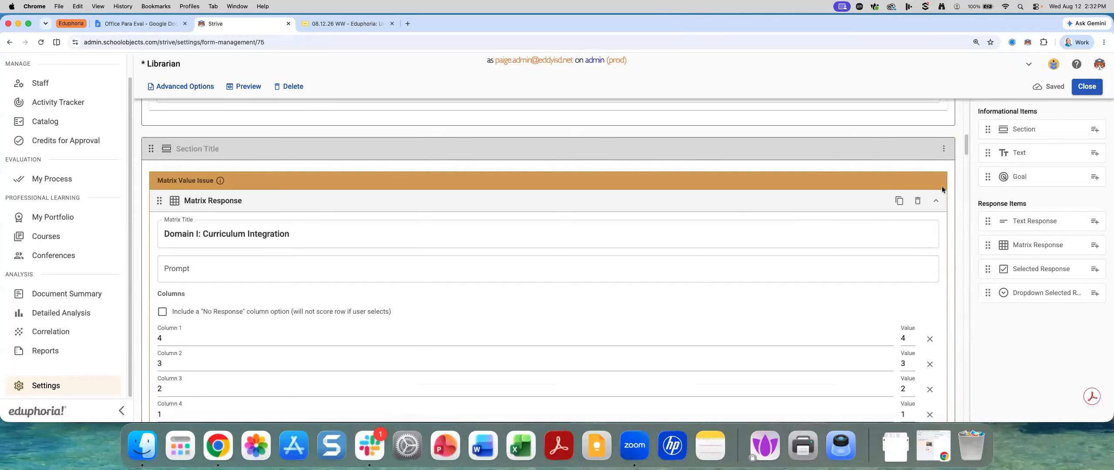
click(936, 203)
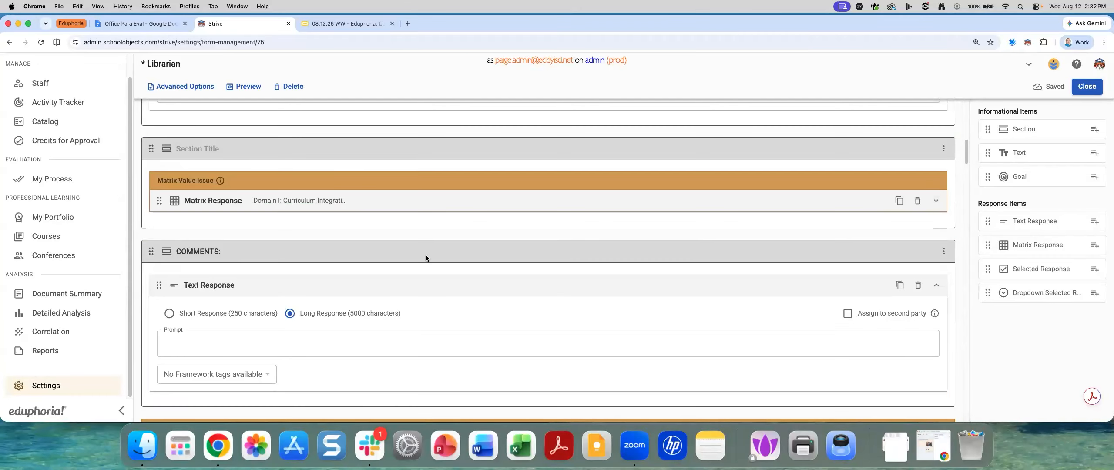
Move the Text Response item from the COMMENTS: section into the new section, below the Domain I matrix.
scroll(335, 259, up, 3)
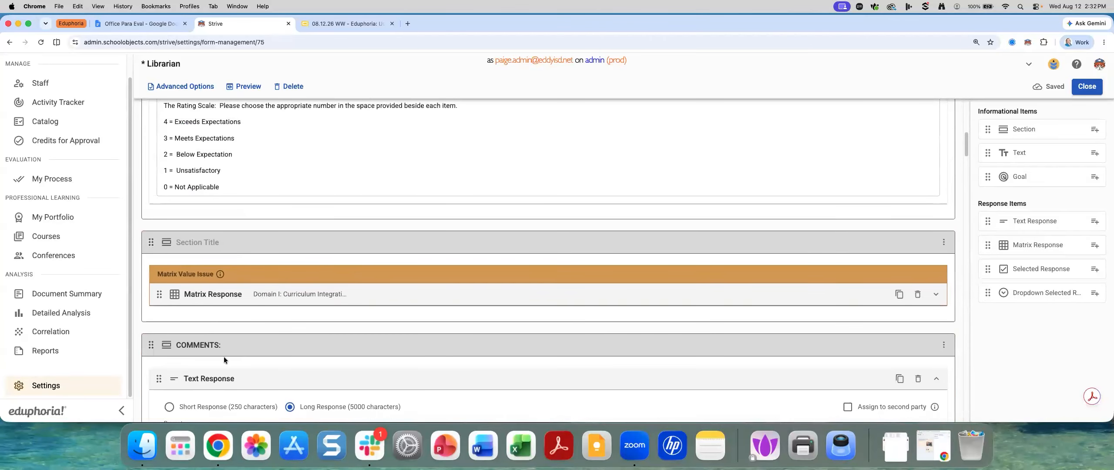
scroll(226, 357, down, 3)
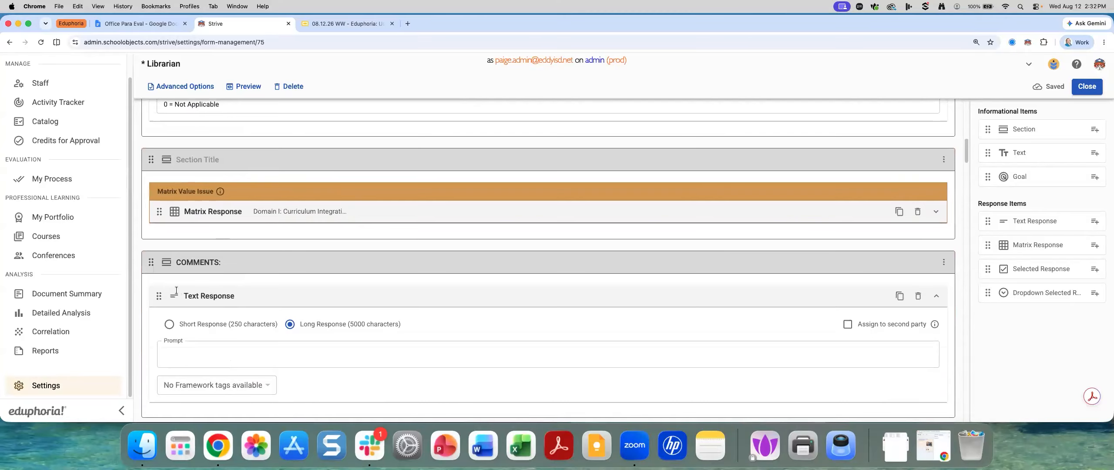
scroll(255, 198, down, 5)
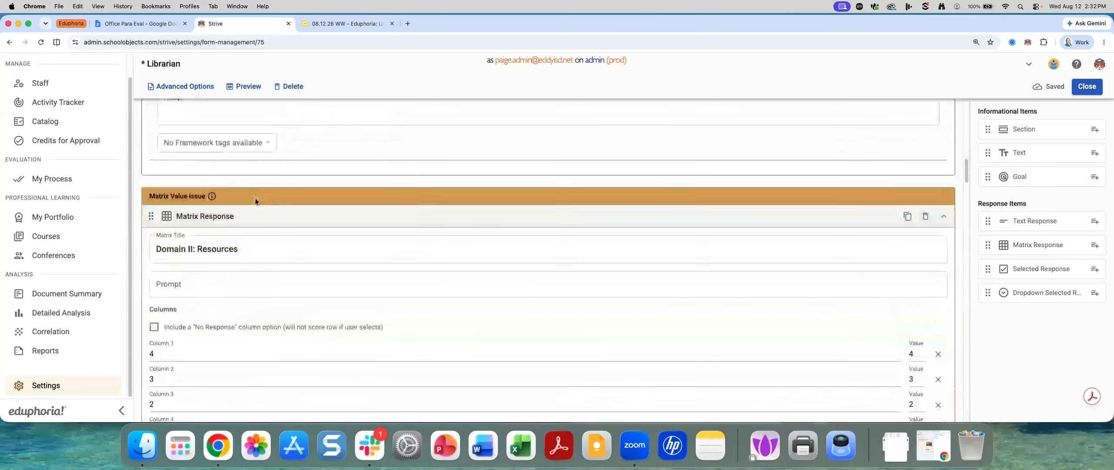
scroll(255, 198, up, 5)
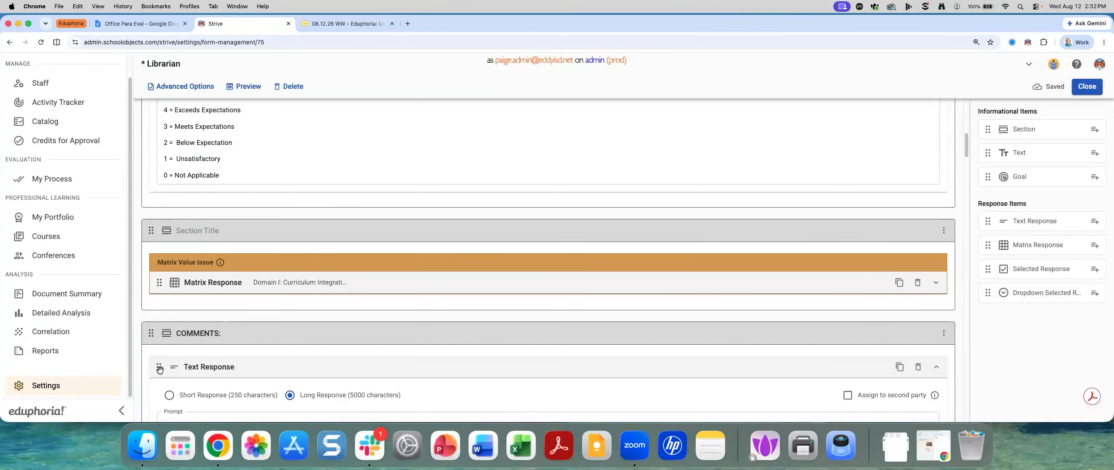
drag(159, 369, 235, 307)
Open the options of the empty COMMENTS: section above the Domain II: Resources matrix.
scroll(247, 209, down, 5)
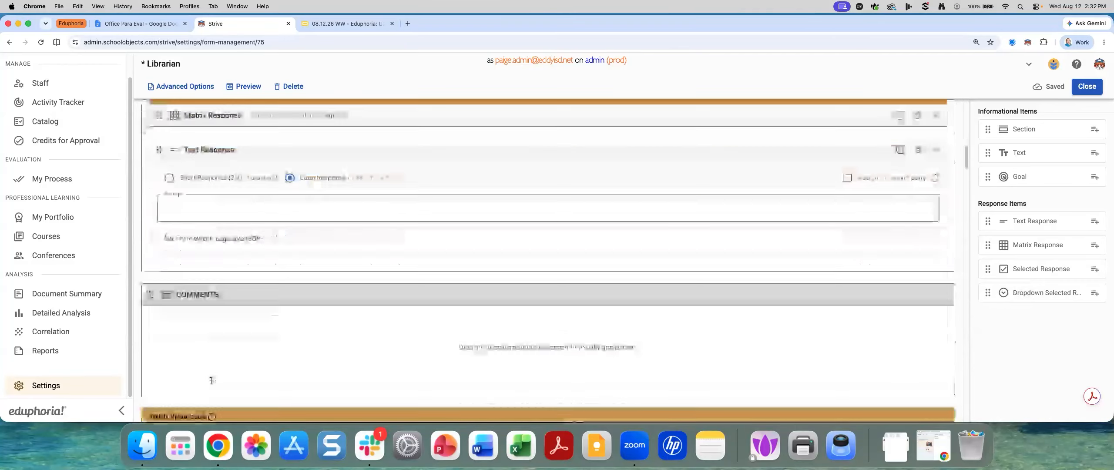
click(944, 179)
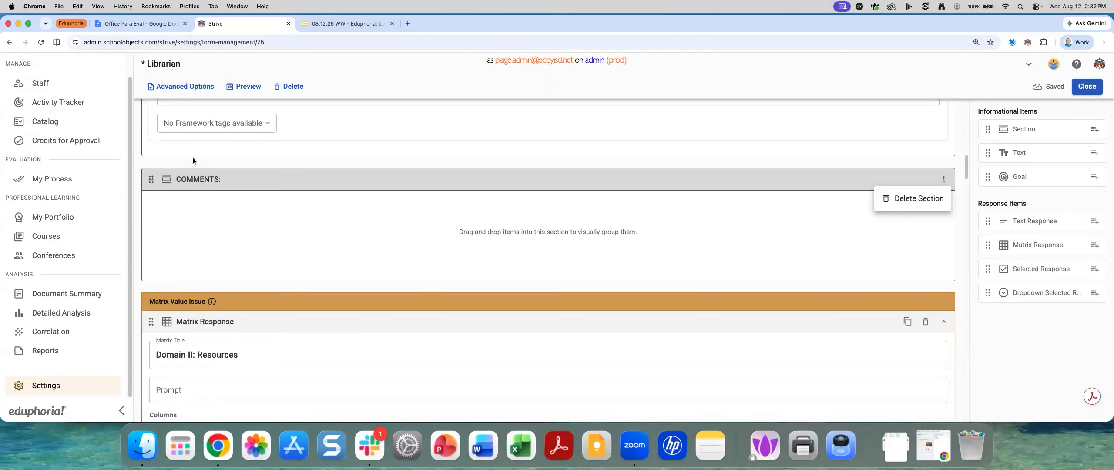
Rename the empty COMMENTS: section above the Domain II: Resources matrix as DOMAIN 2.
click(190, 180)
double_click(190, 179)
text(DOMAIN)
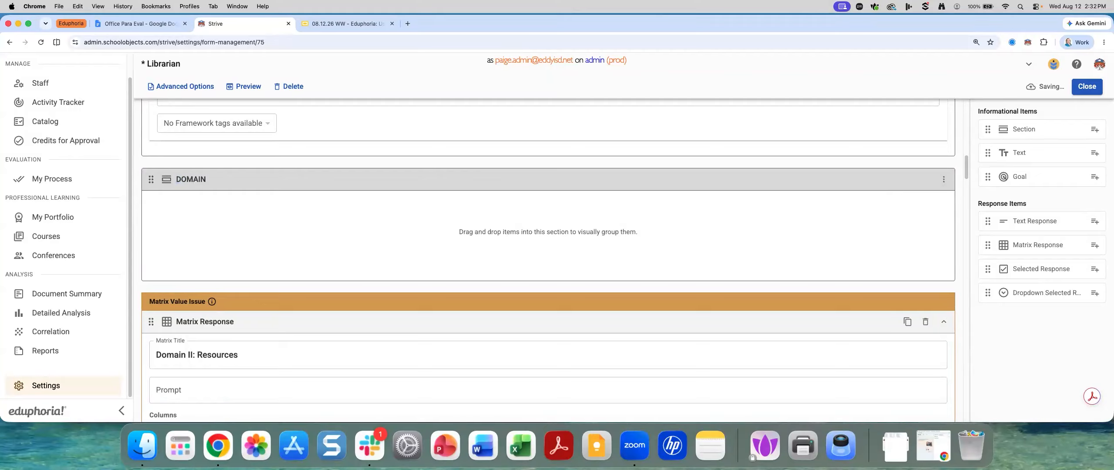
Title the unnamed section containing the Domain I: Curriculum Integration matrix as DOMAIN 1.
scroll(223, 172, up, 6)
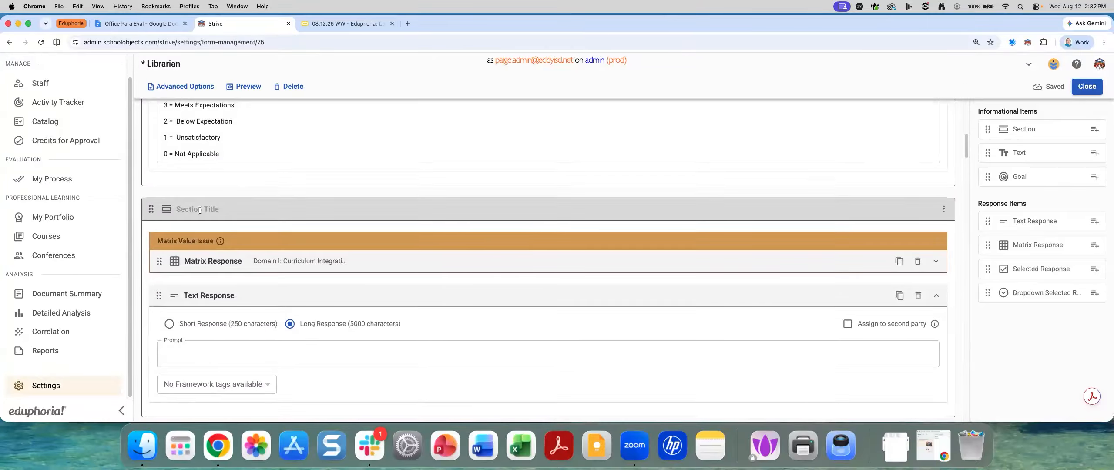
click(200, 209)
text(DOmAIN I)
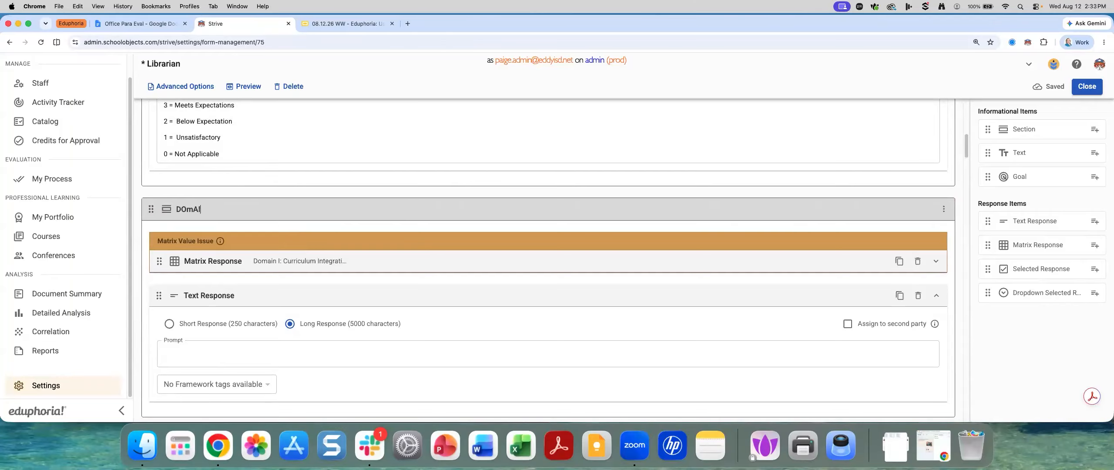
text( !)
click(192, 209)
key(BackSpace)
text(M)
Move the Domain II: Resources matrix and the text response from the following COMMENTS: section into the DOMAIN 2 section.
scroll(217, 309, down, 2)
scroll(217, 308, down, 8)
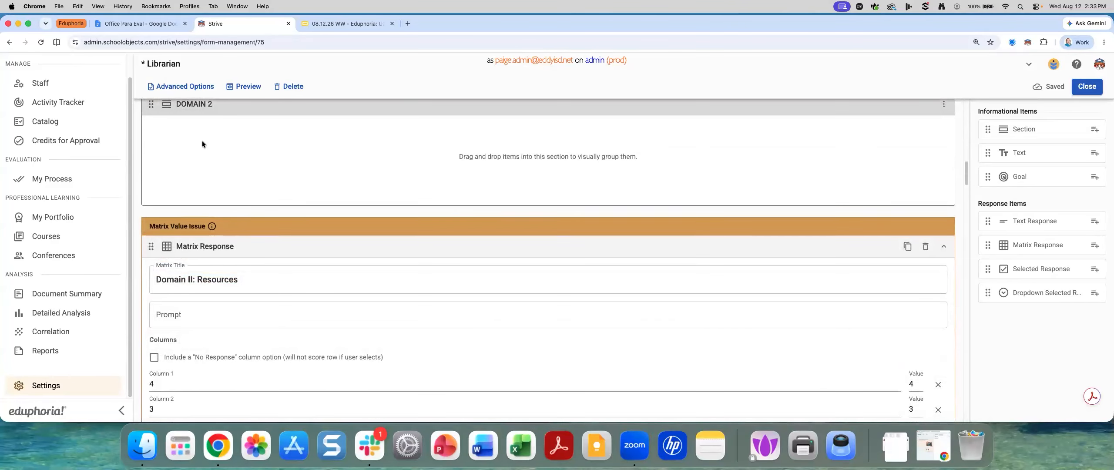
drag(148, 248, 183, 166)
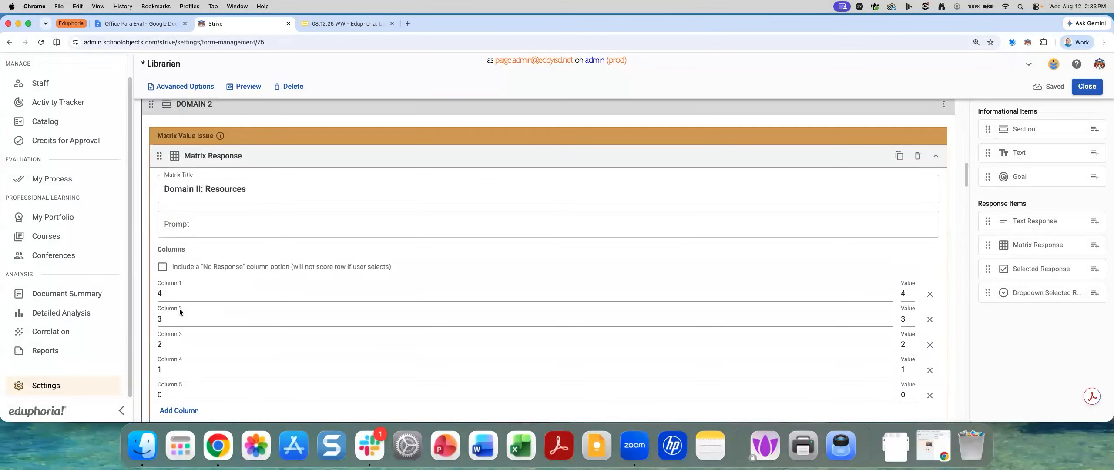
scroll(179, 308, down, 7)
scroll(180, 309, down, 12)
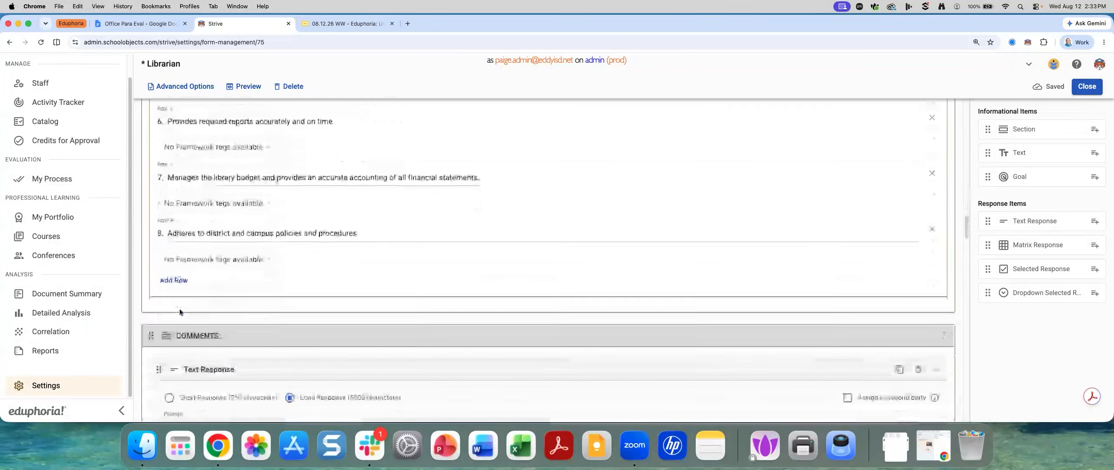
drag(155, 322, 194, 264)
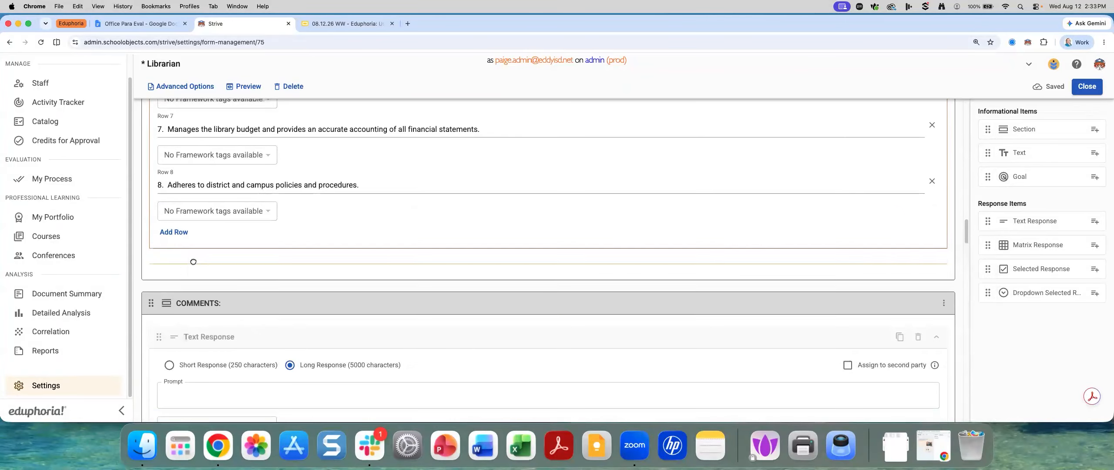
Preview the Librarian form and check the layout of the DOMAIN 1 and DOMAIN 2 sections.
scroll(297, 234, up, 9)
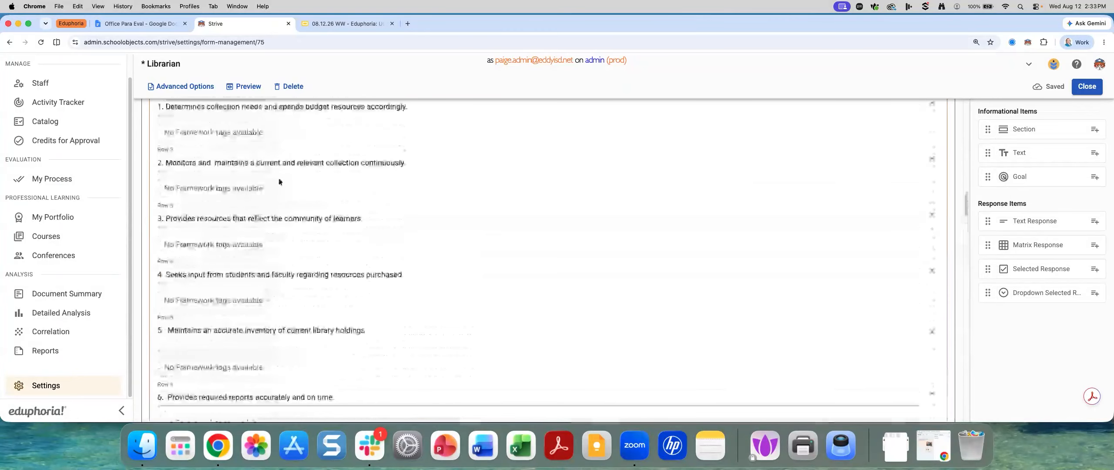
scroll(271, 198, up, 6)
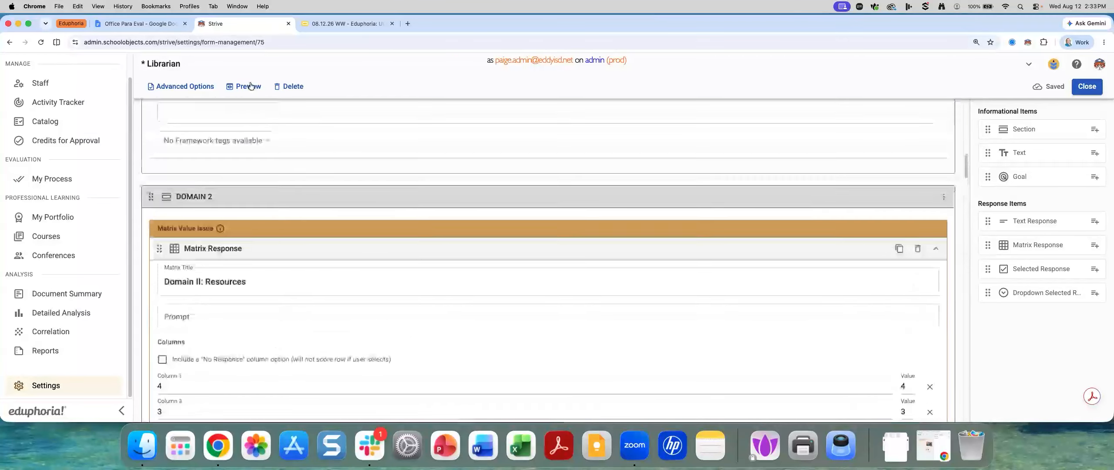
click(248, 87)
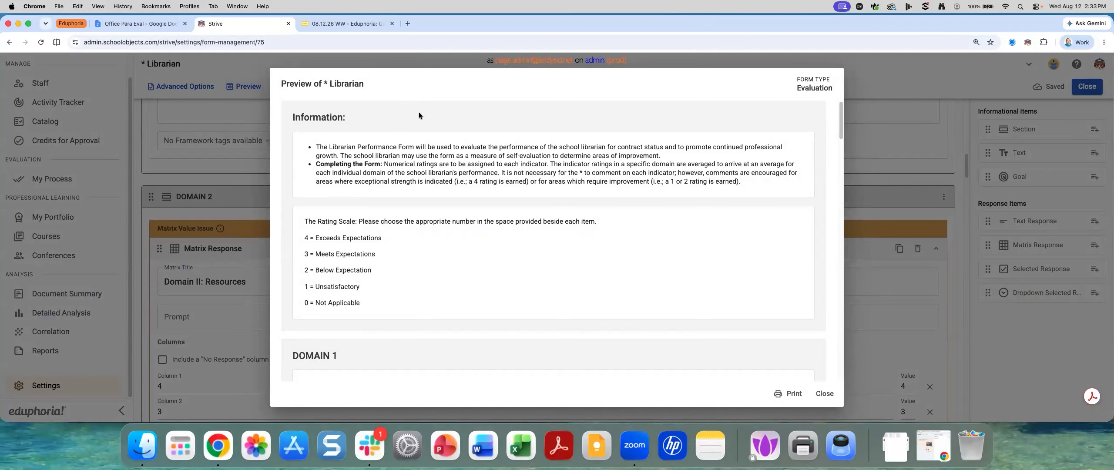
scroll(449, 284, down, 5)
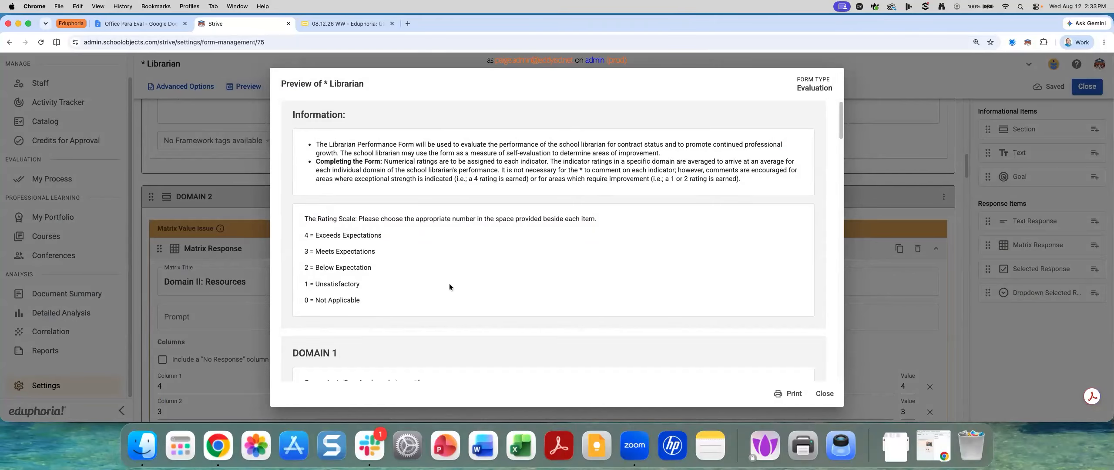
scroll(449, 286, down, 6)
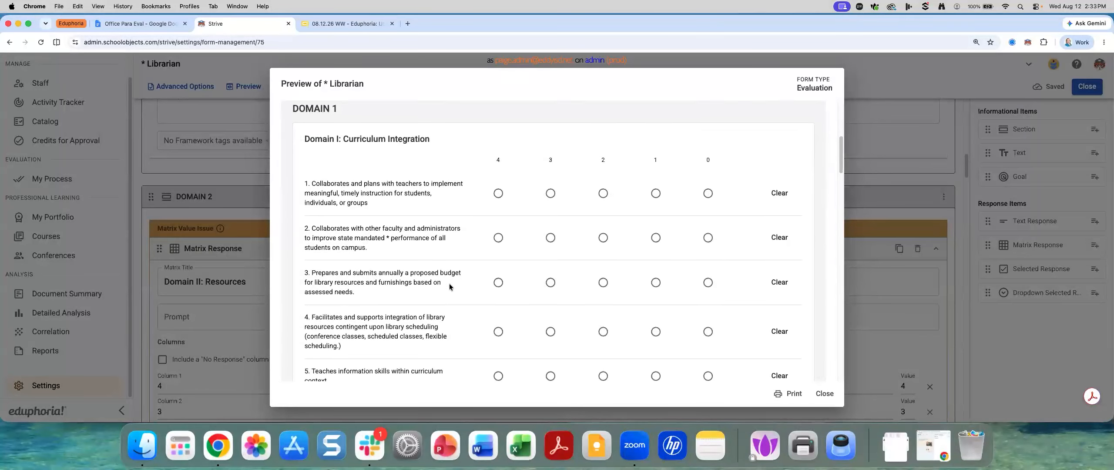
scroll(449, 286, down, 1)
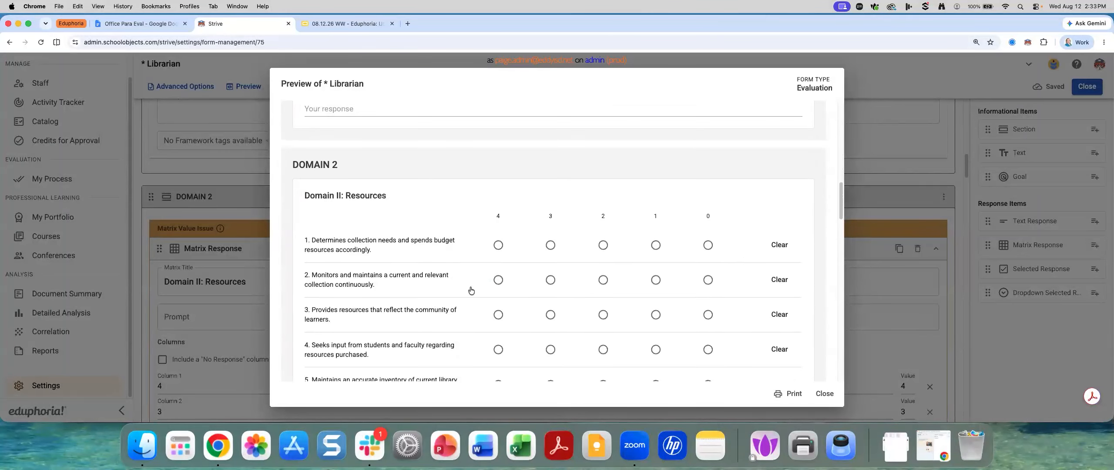
scroll(459, 302, down, 8)
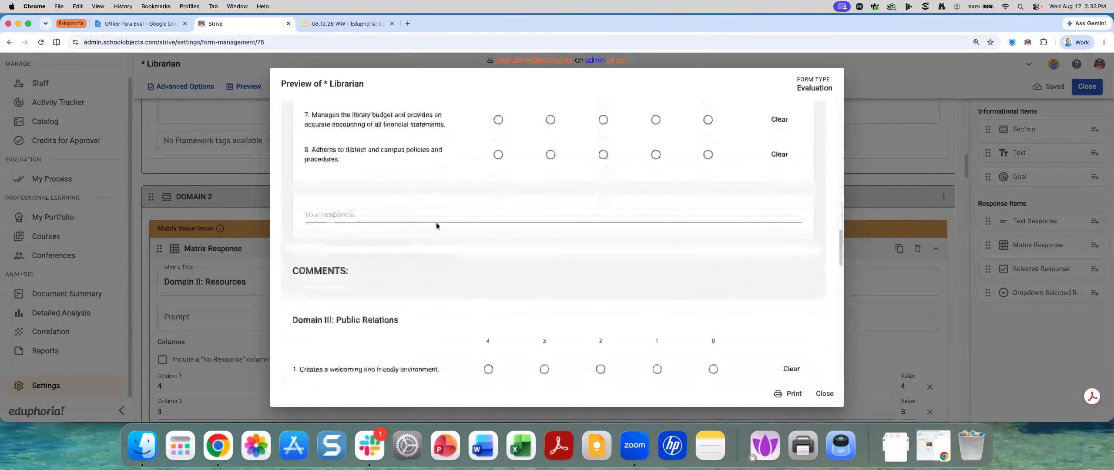
click(824, 393)
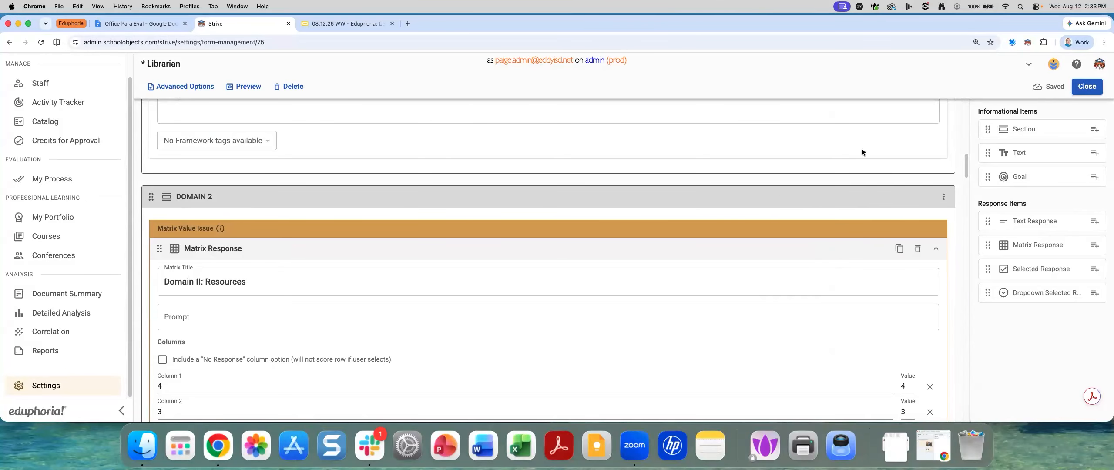
Close and reopen the Librarian form, confirm its review as complete, and turn off the Flagged for Review filter in the form list.
click(1083, 89)
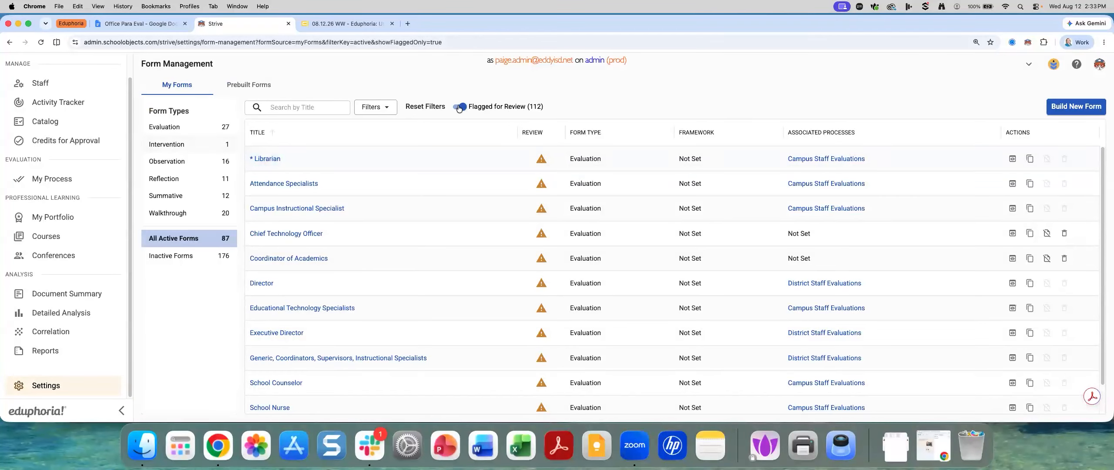
click(521, 157)
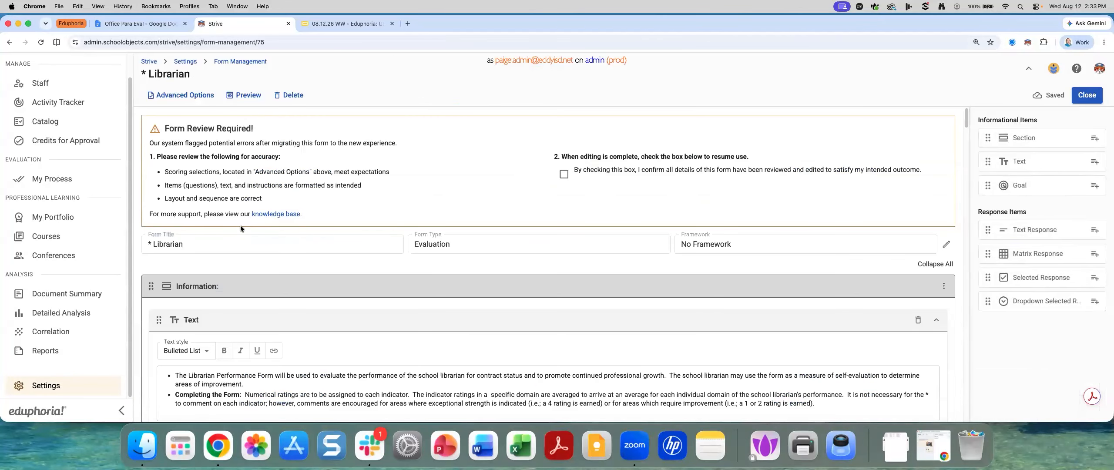
click(564, 174)
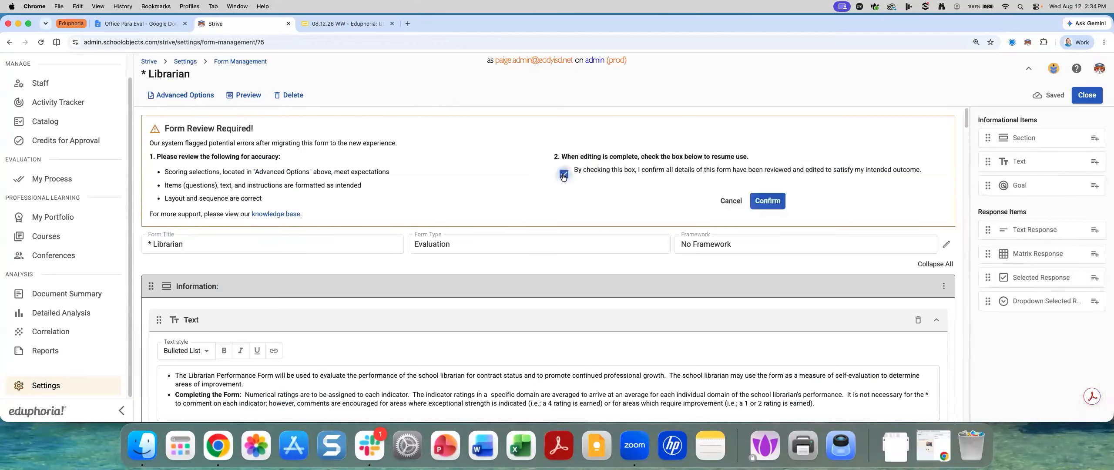
click(769, 200)
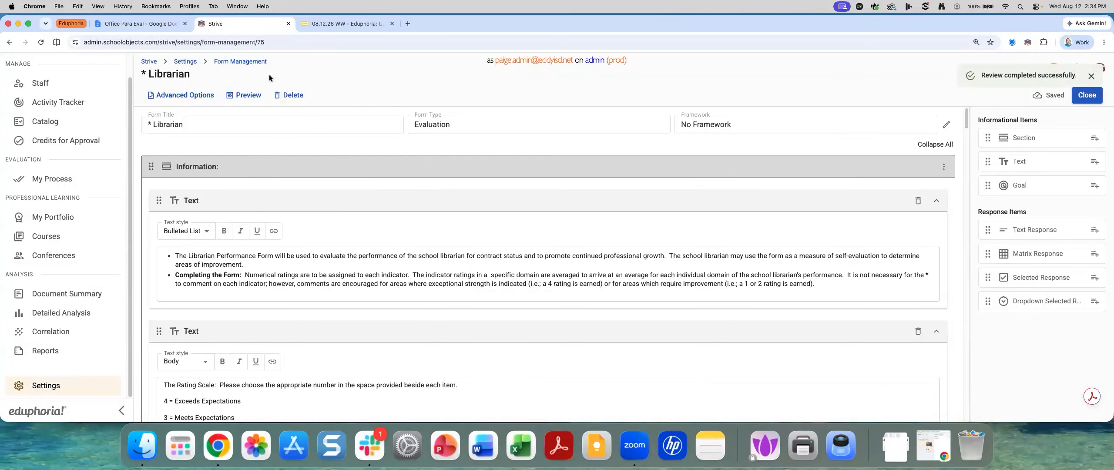
click(255, 62)
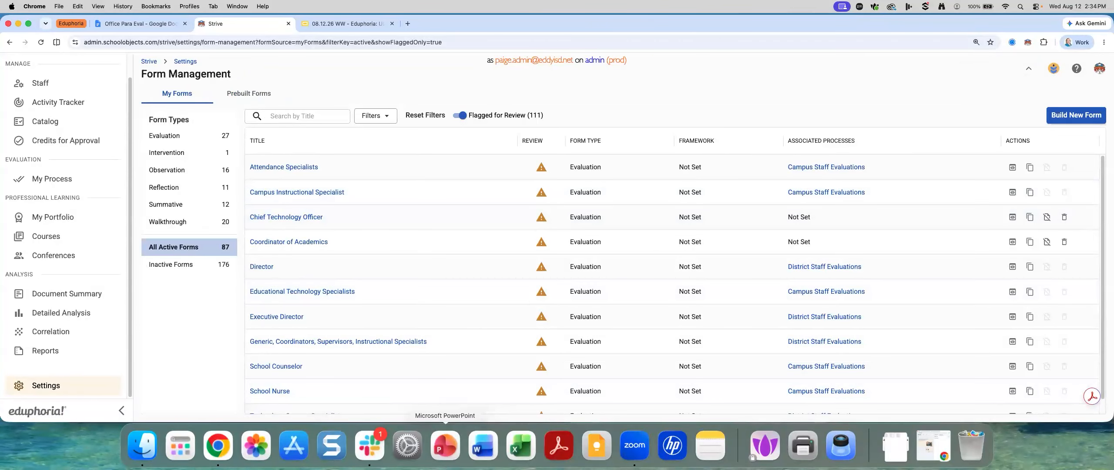
click(460, 116)
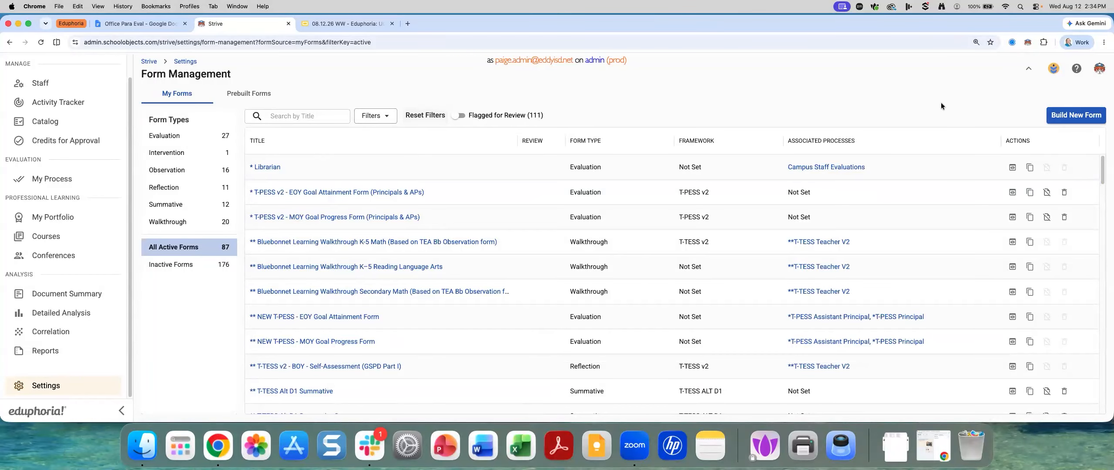
Start a new form titled SAMPLE with form type Observation and framework T-TESS v2.
click(1061, 115)
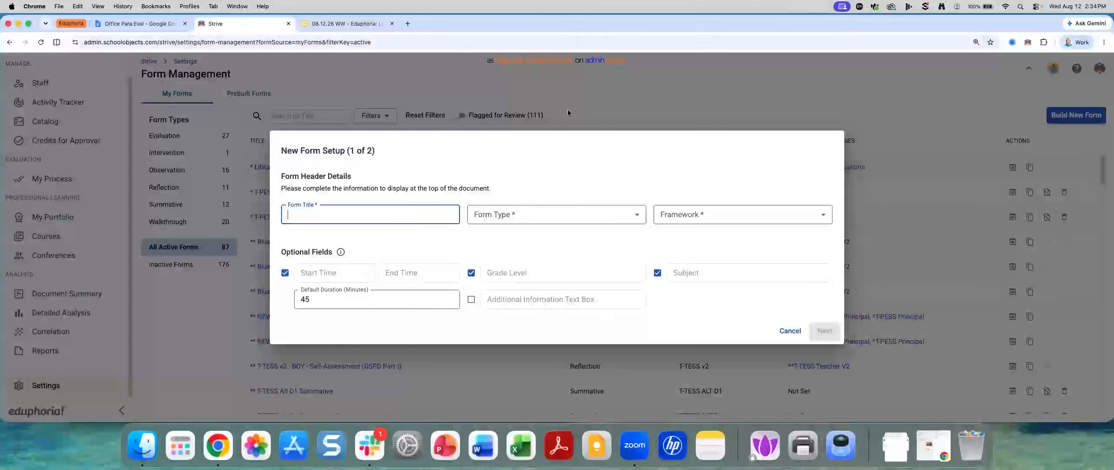
text(SAMPLE)
click(513, 215)
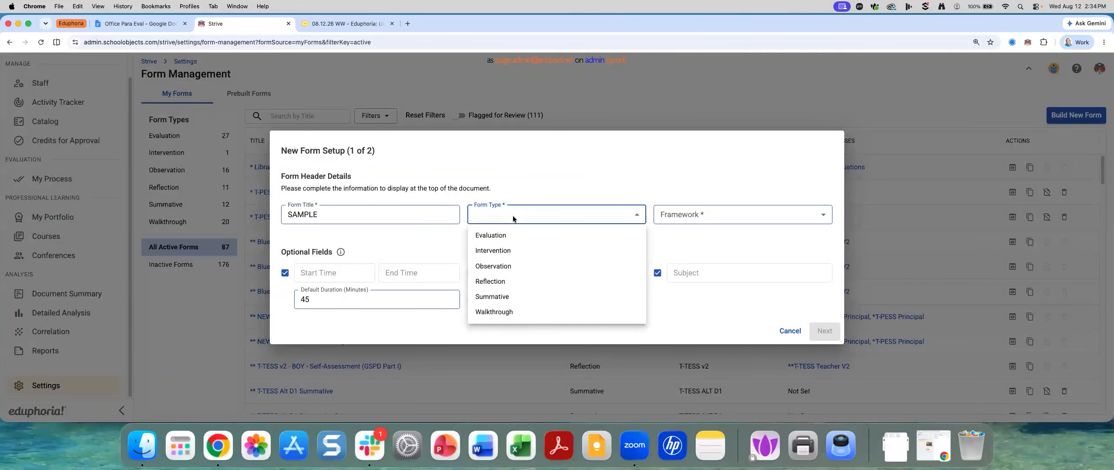
click(492, 269)
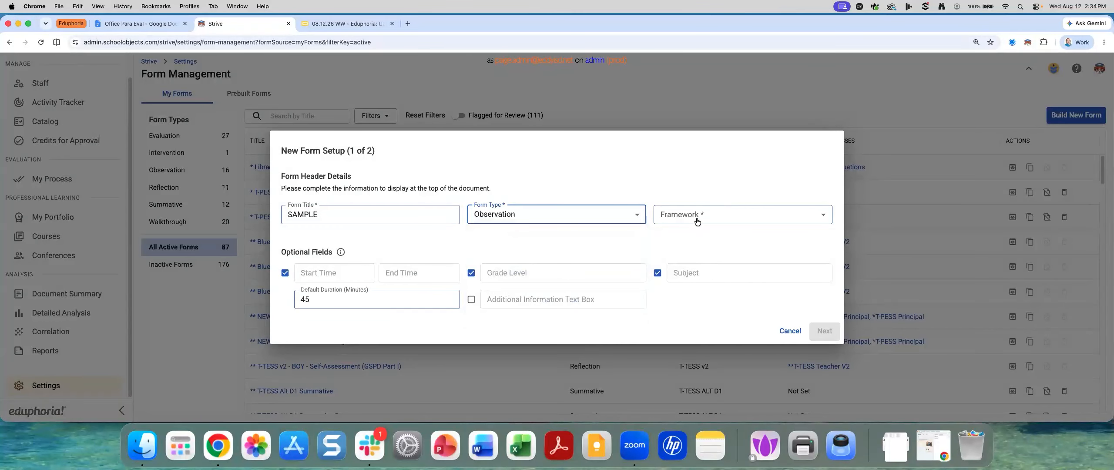
click(695, 218)
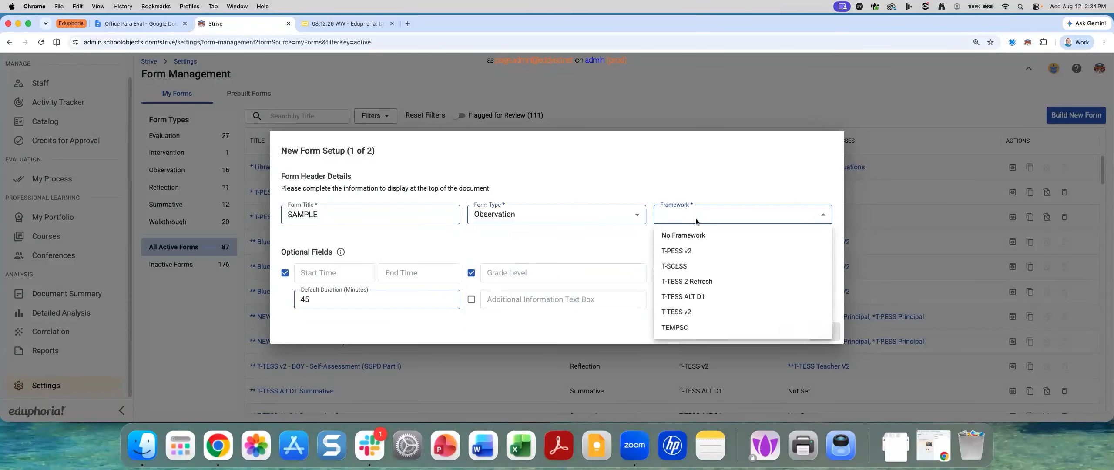
click(672, 313)
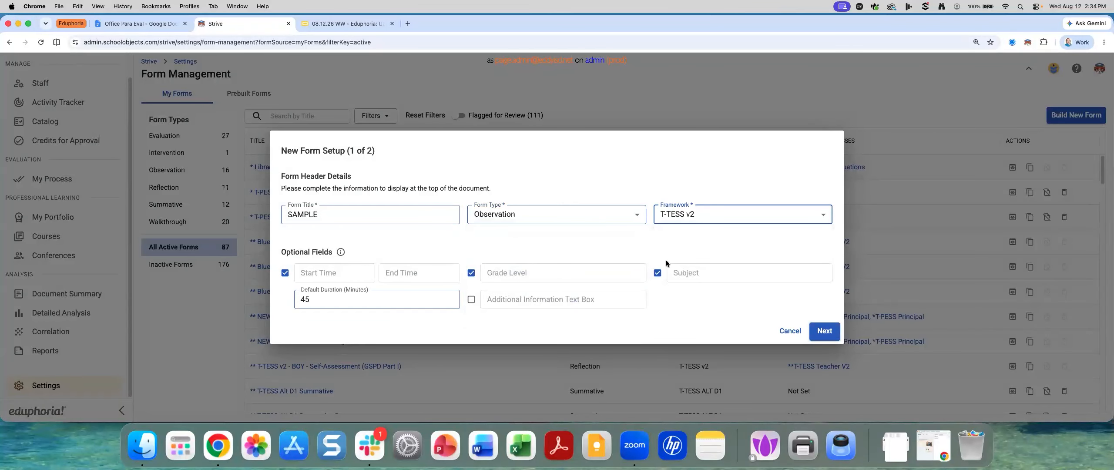
Set the new form's default duration to 15 minutes and proceed to its advanced options.
click(305, 299)
key(BackSpace)
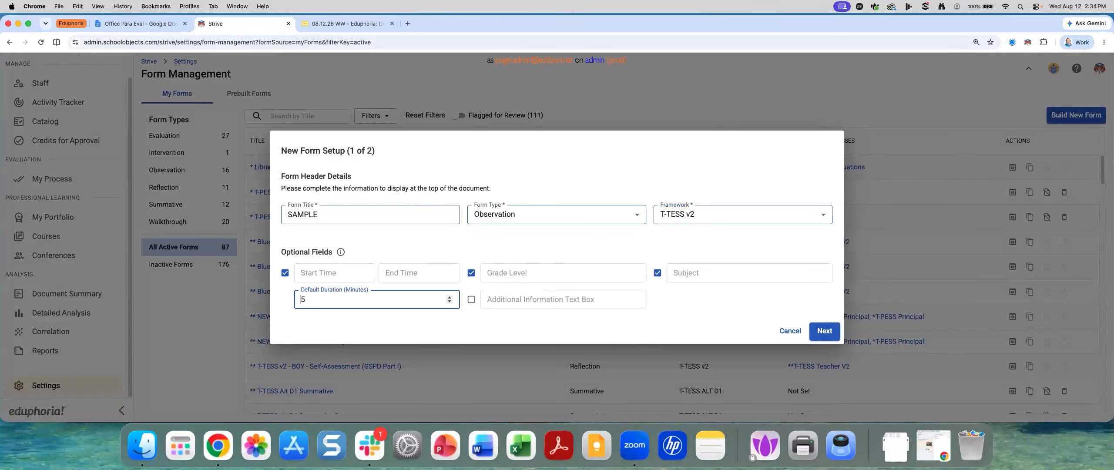
text(1)
click(825, 332)
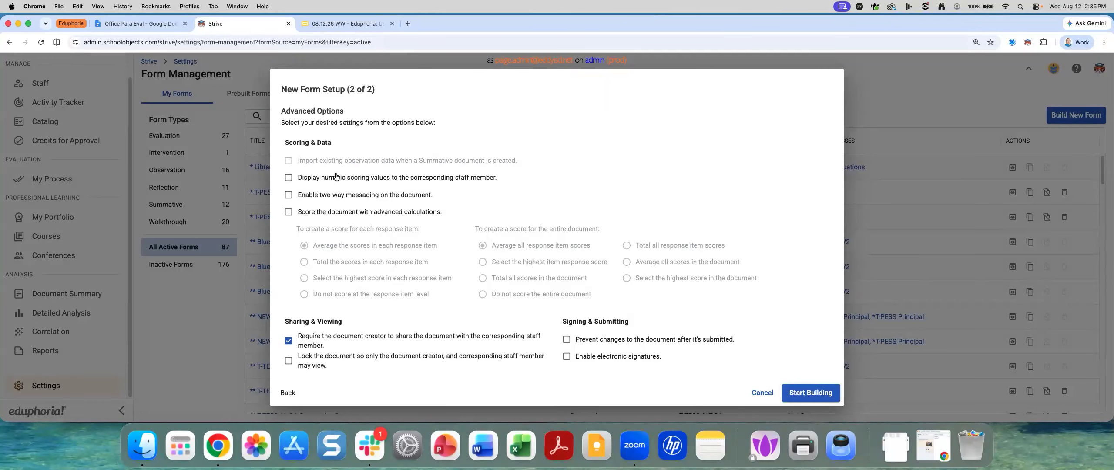
Enable electronic signatures, leave advanced score calculations off, and open the SAMPLE form for building.
click(566, 357)
click(288, 212)
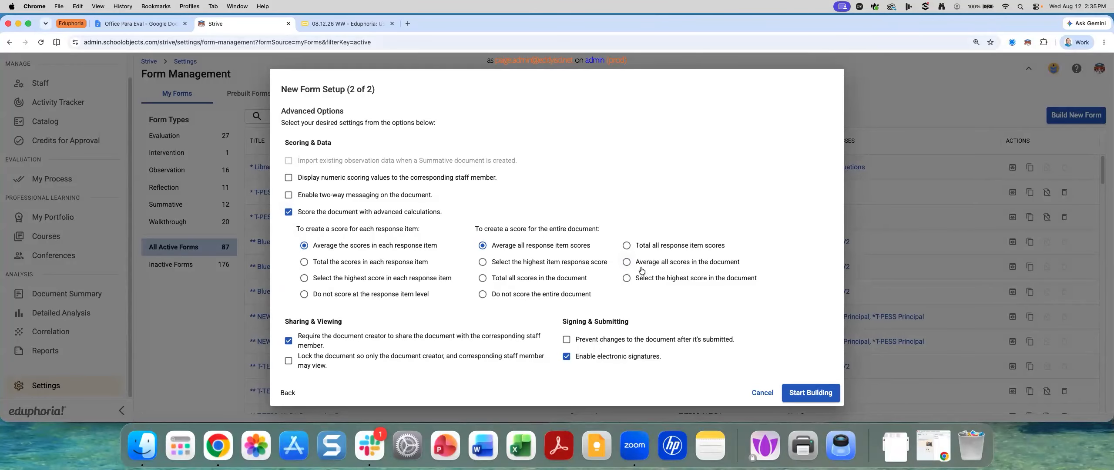
click(288, 212)
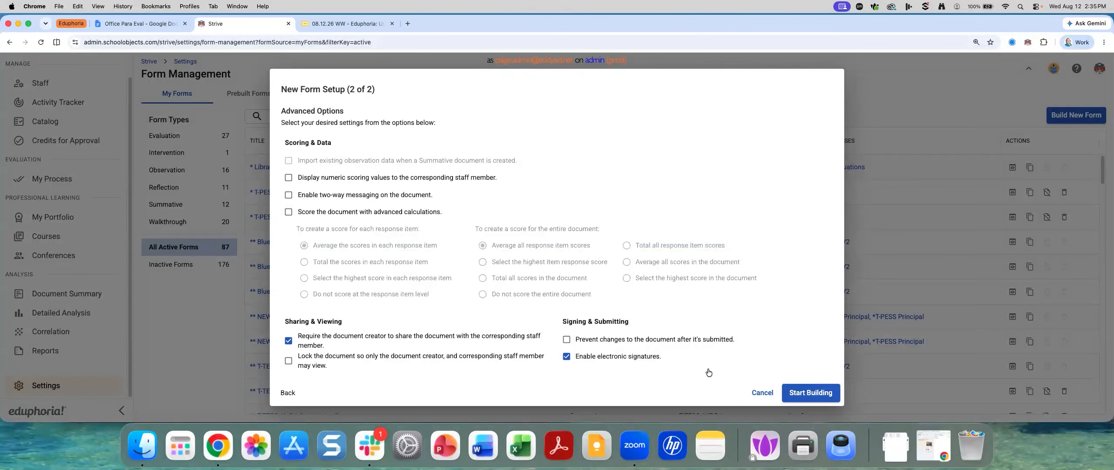
click(814, 392)
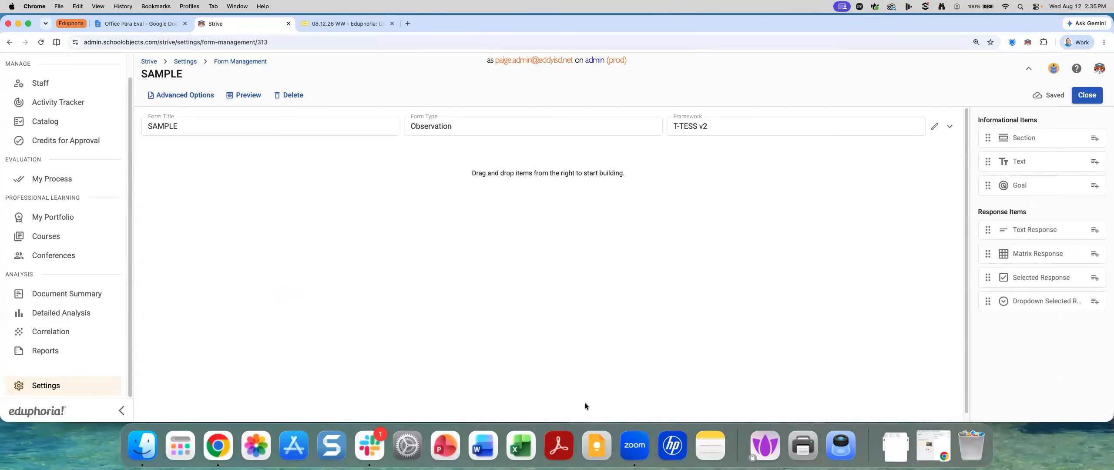
Add a section to the SAMPLE form and title it Domain 2.
drag(1018, 138, 747, 197)
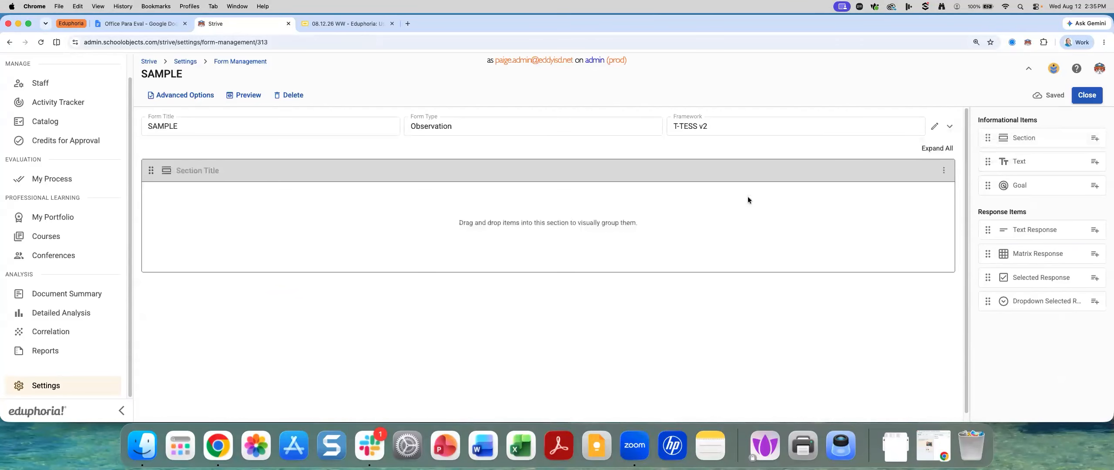
click(204, 164)
text(Domain 2)
Add a text item inside the Domain 2 section containing "DIRECTIONS:".
drag(1012, 161, 846, 200)
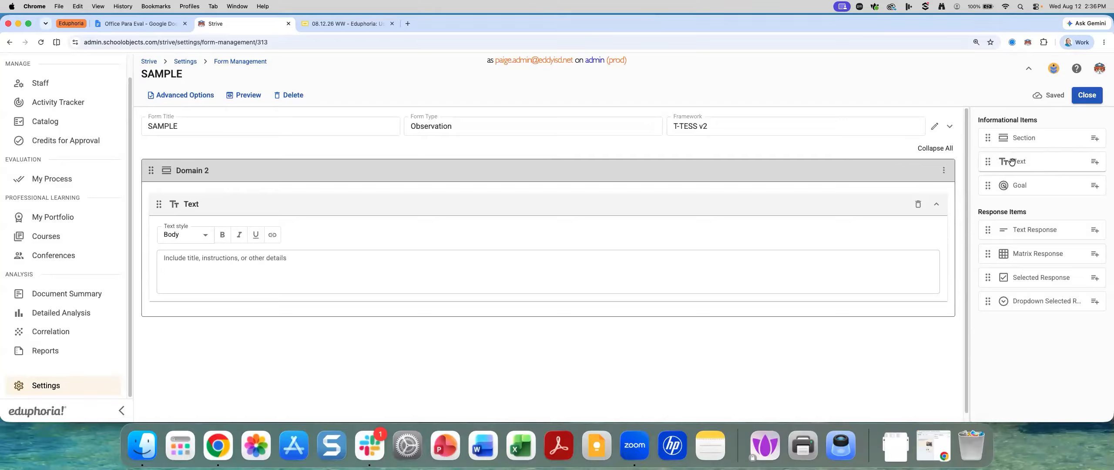
click(186, 257)
text(DIRECTIOS:)
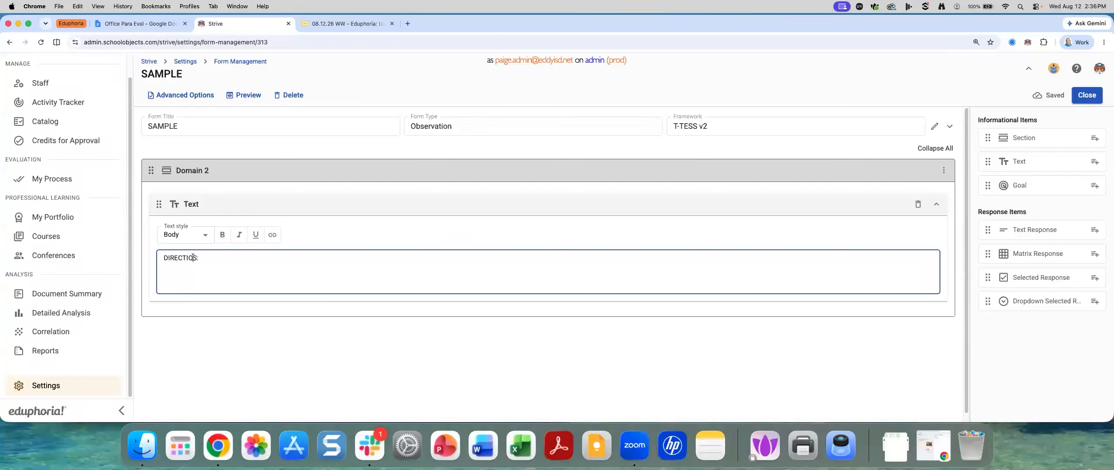
text(N)
Add a text response below the directions in Domain 2 with the prompt "EVIDENCE:" and the Long Response (5000 characters) format.
drag(988, 229, 666, 315)
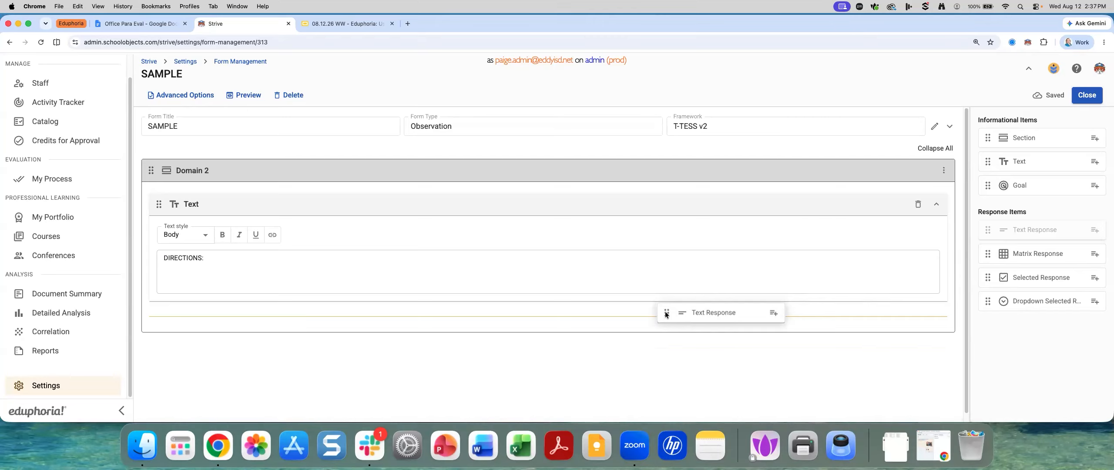
drag(665, 314, 665, 313)
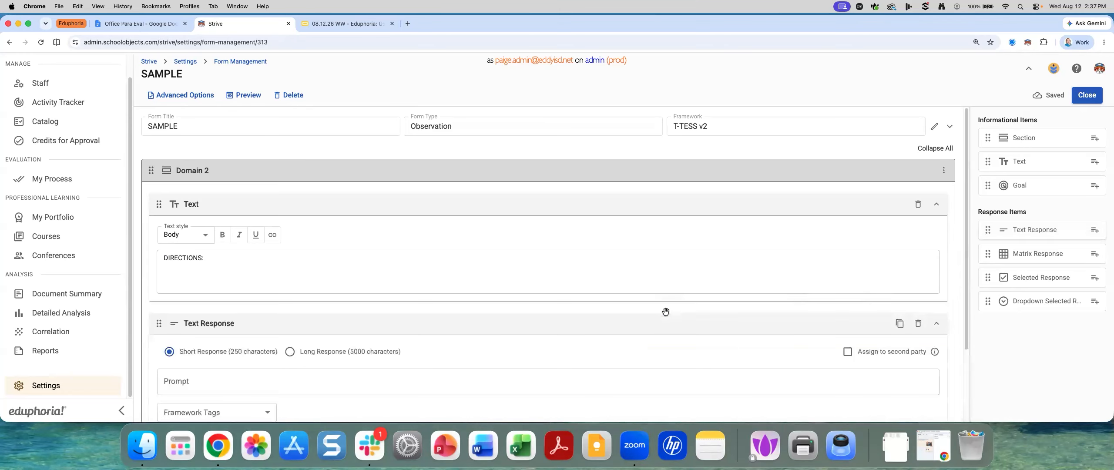
scroll(434, 402, down, 3)
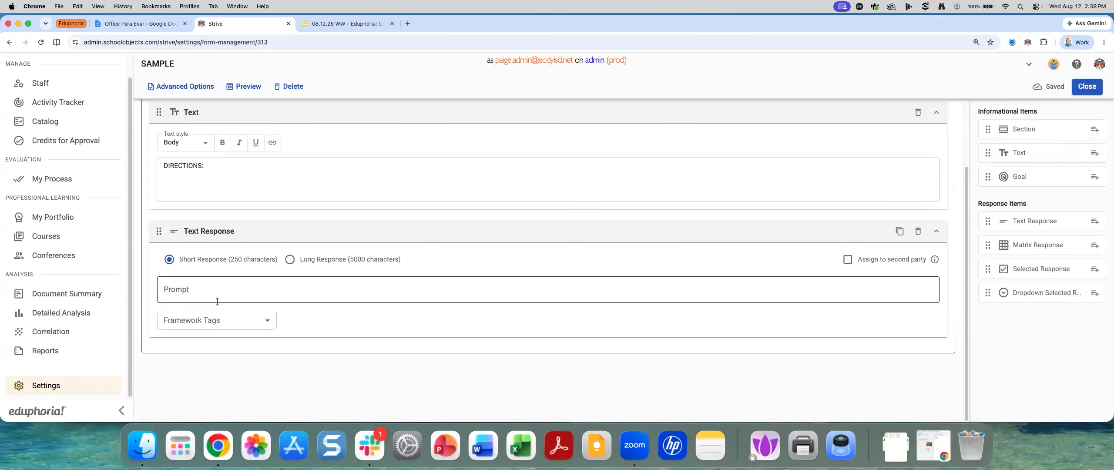
click(197, 288)
text(EVIDENCE:)
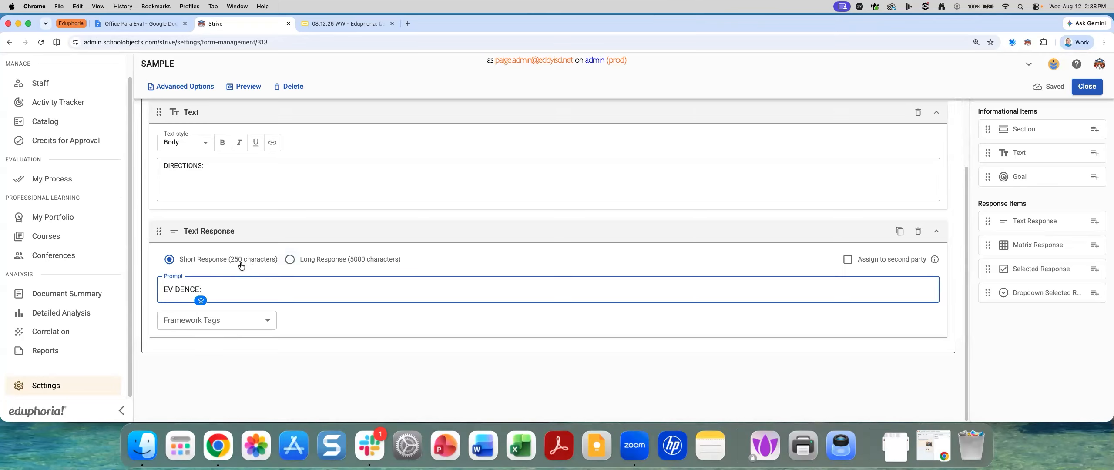
click(289, 260)
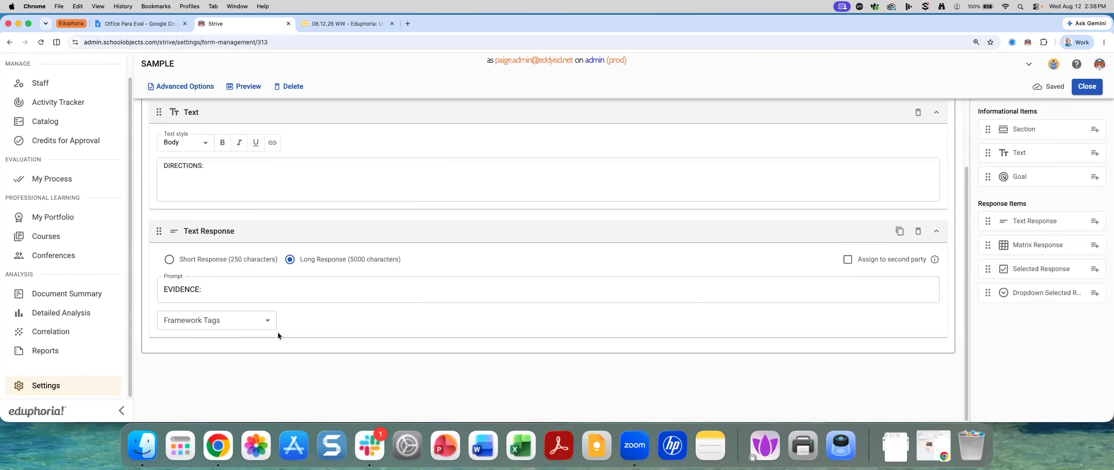
Tag the text response with 2.1 - Achieving Expectations and change its prompt to "2.1 EVIDENCE:".
click(266, 322)
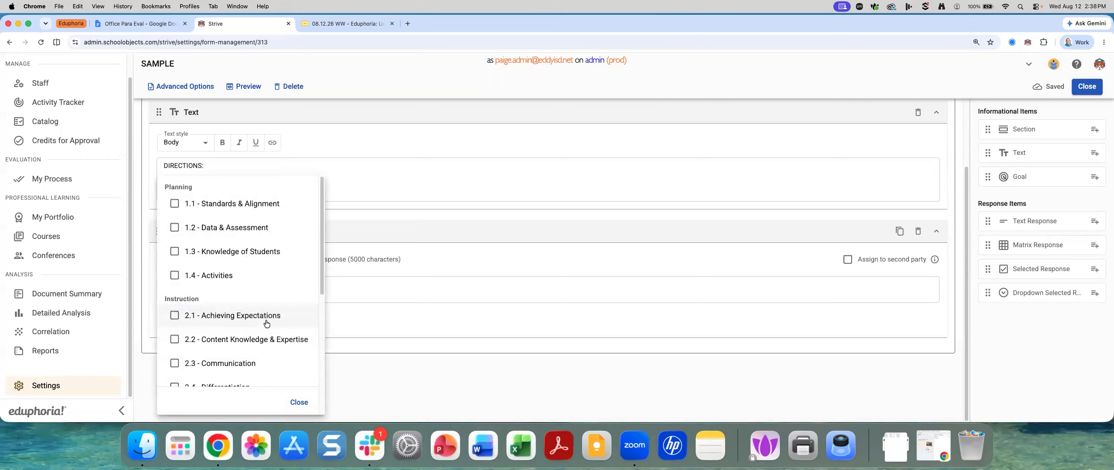
click(266, 322)
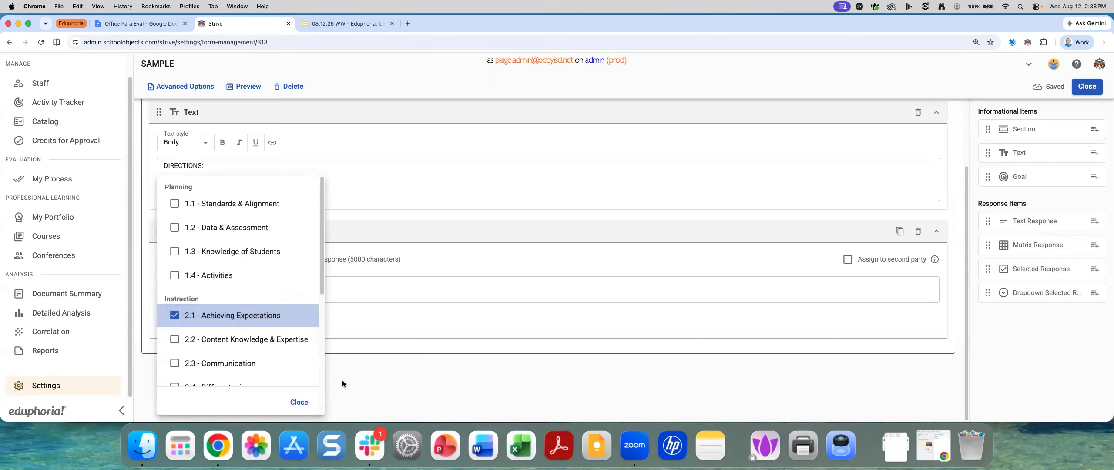
click(299, 401)
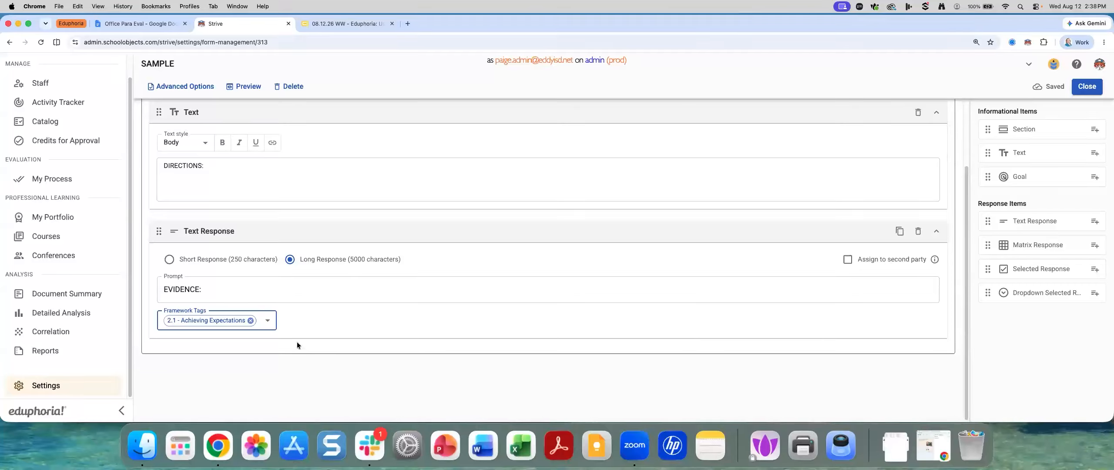
click(164, 290)
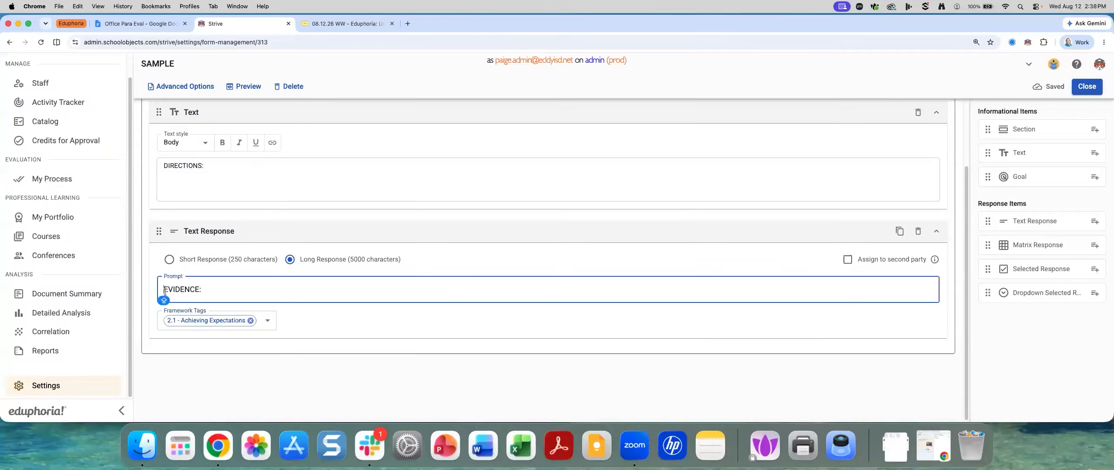
text(2.1)
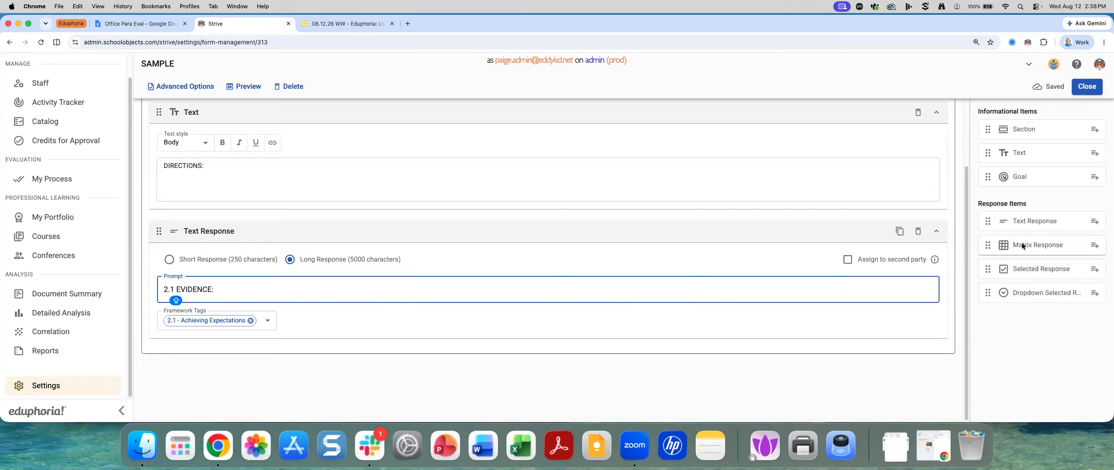
Add a matrix response below the text response and name its first column DISTINGUISHED.
drag(1021, 243, 821, 355)
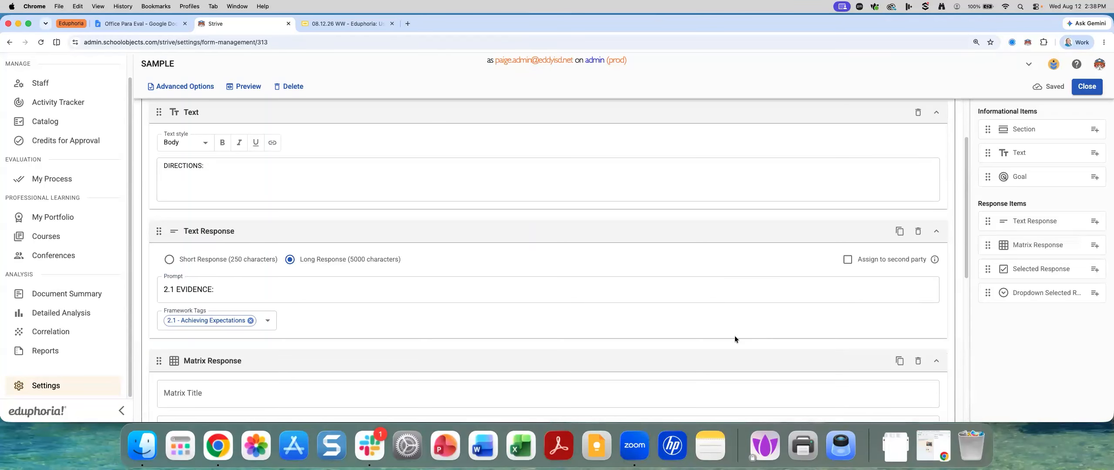
scroll(461, 376, down, 7)
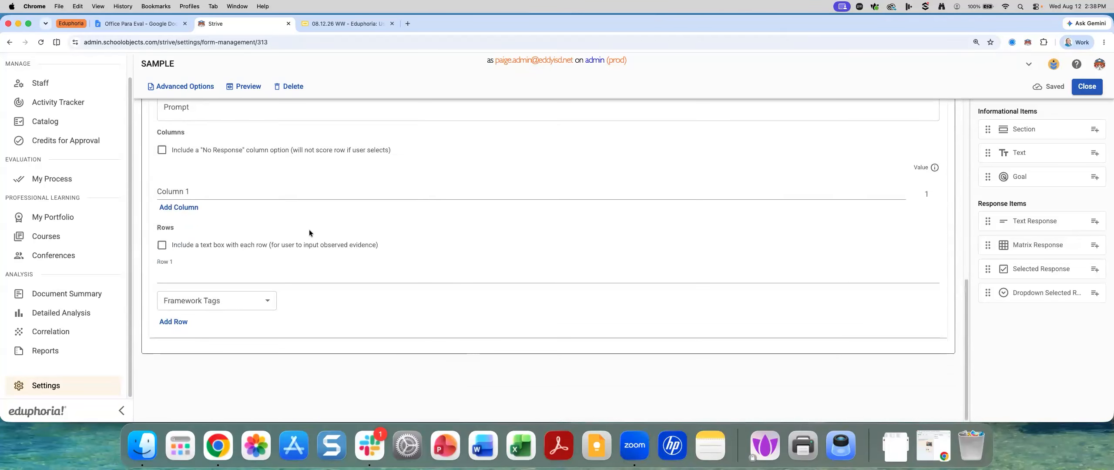
scroll(281, 217, up, 2)
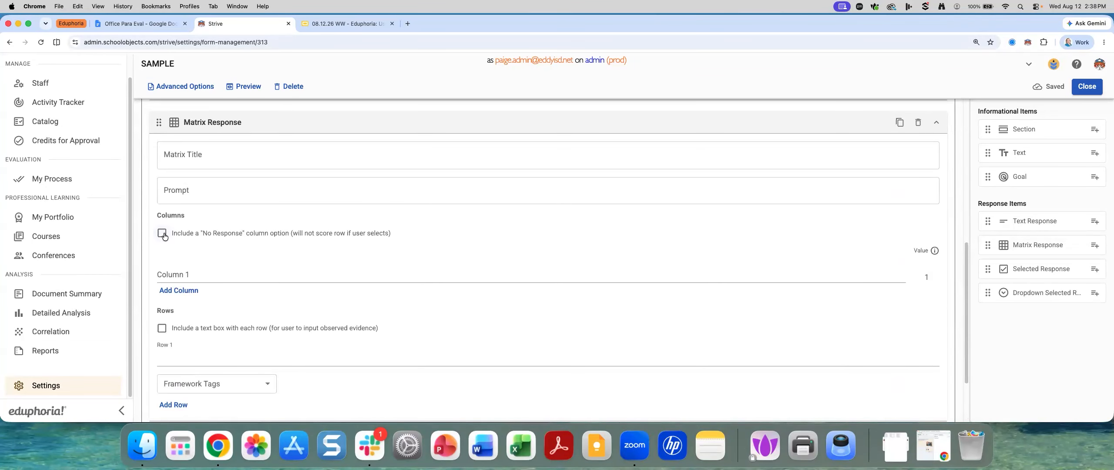
click(166, 272)
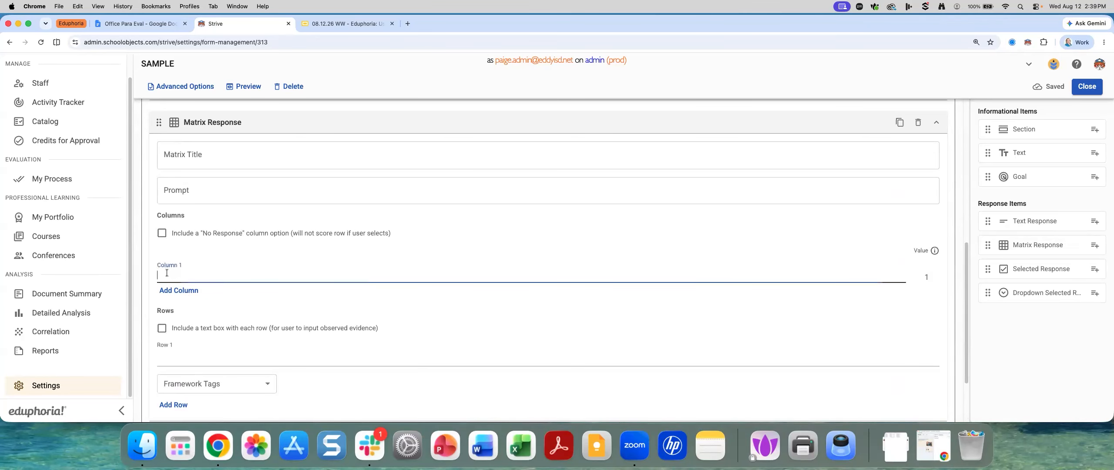
text(DISTINGUISHED)
Include an evidence text box with each matrix row and label the first row "DIMENSION 2.1 LANGUAGE".
click(161, 329)
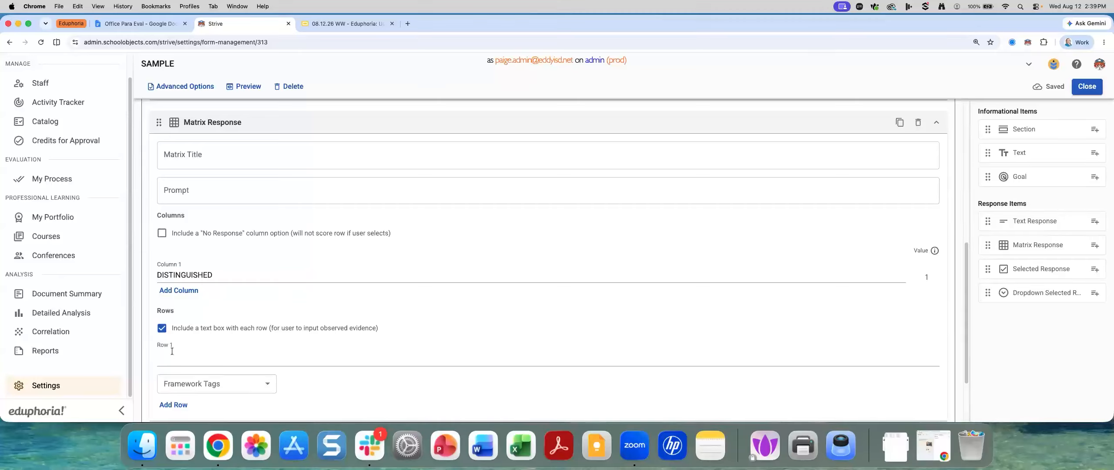
scroll(172, 352, down, 1)
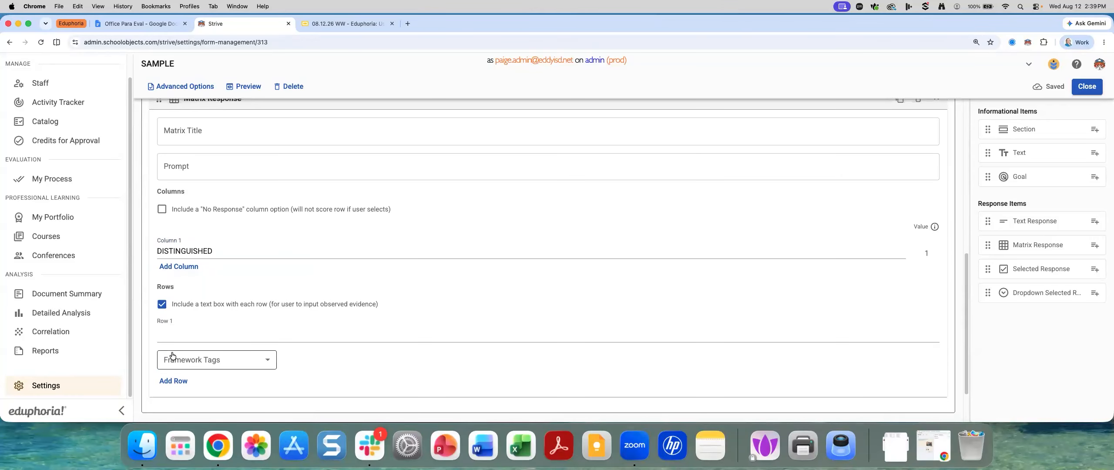
click(171, 338)
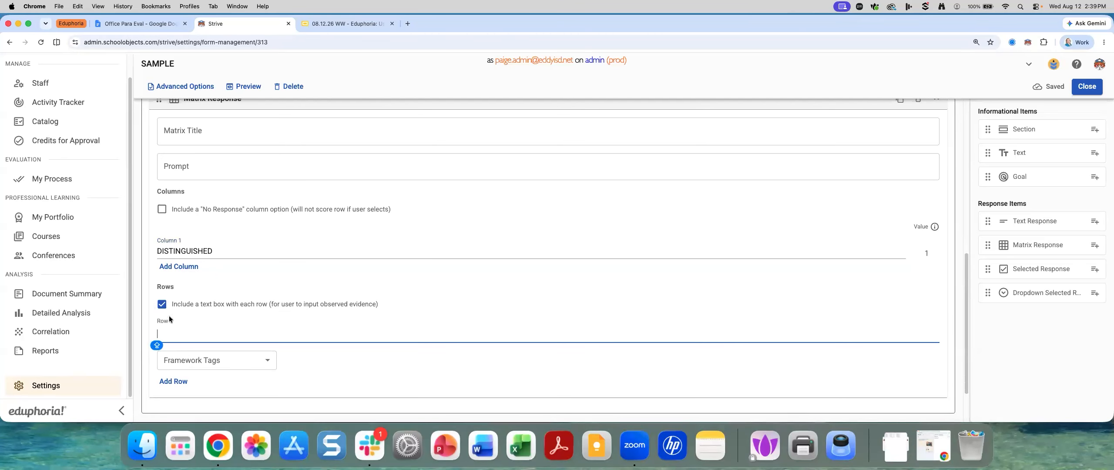
text(DIMENSION 2.1 LANUGAU)
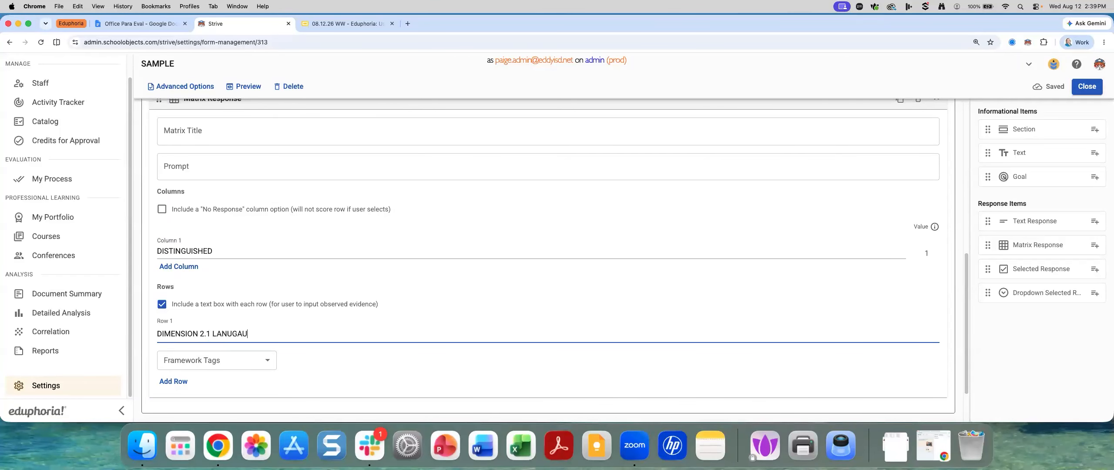
key(BackSpace)
key(BackSpace)
key(BackSpace)
key(BackSpace)
text(GUAGE)
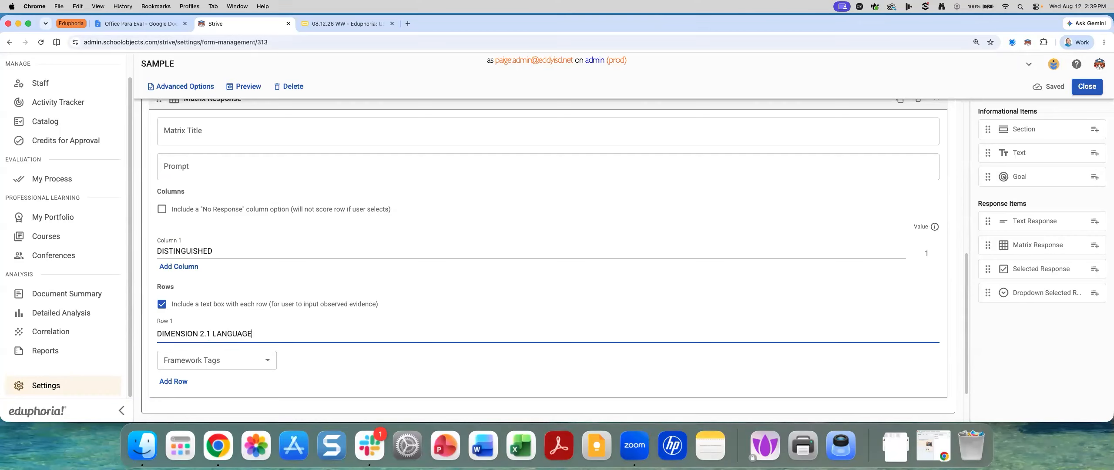
Tag the first matrix row with 2.1 - Achieving Expectations.
click(231, 360)
click(209, 317)
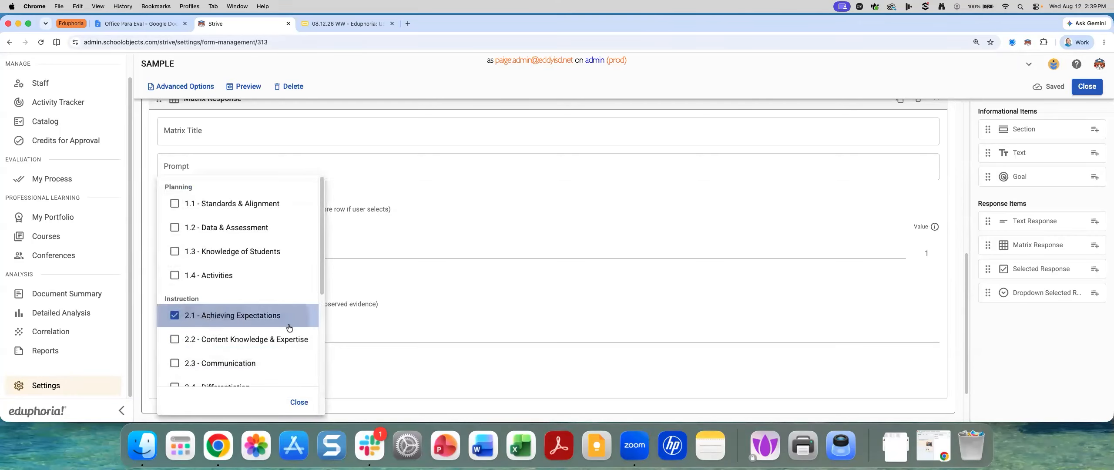
click(445, 297)
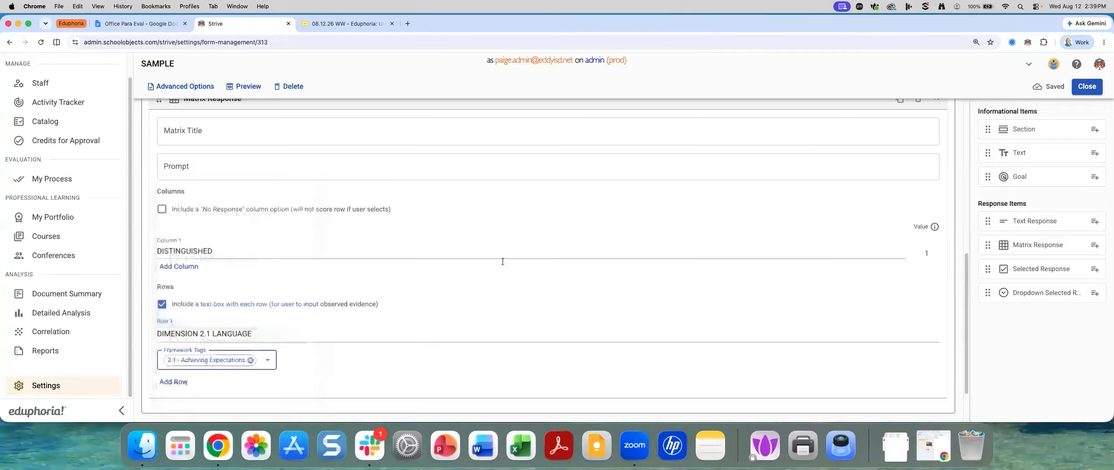
Turn on scoring with advanced calculations for the form and set the DISTINGUISHED column's value to 5.
click(926, 253)
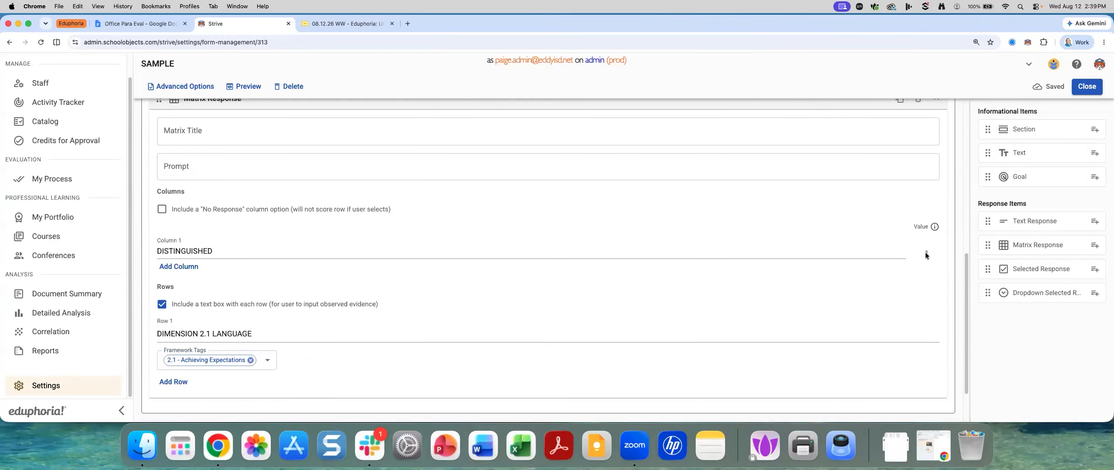
scroll(340, 197, up, 1)
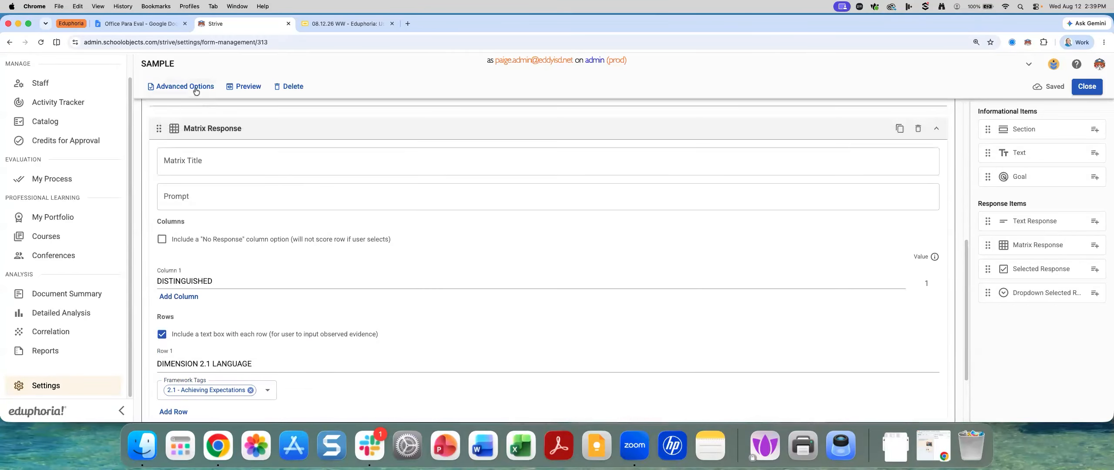
click(195, 87)
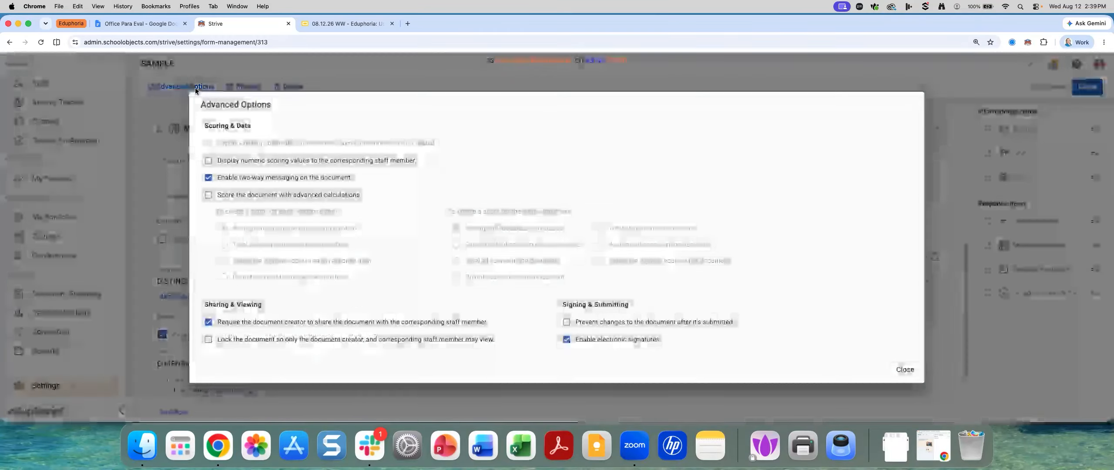
click(208, 195)
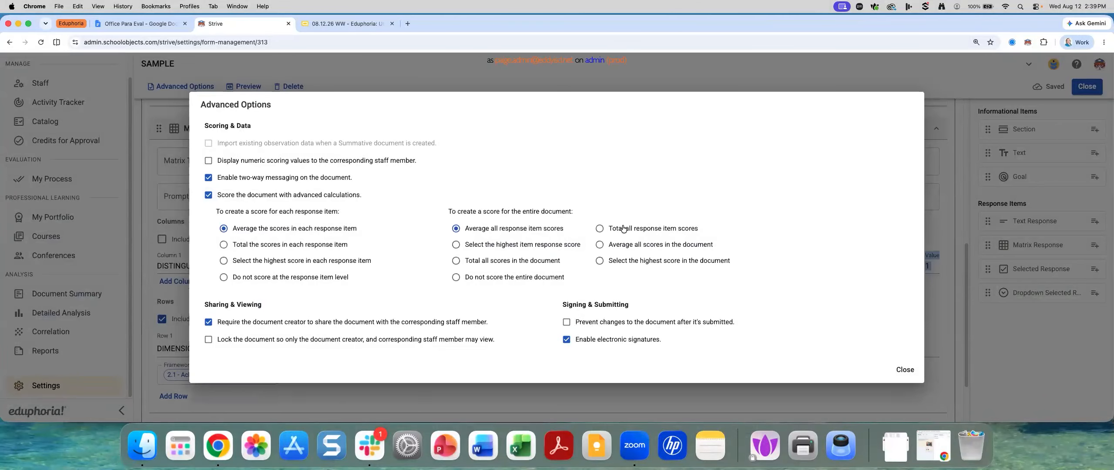
click(903, 368)
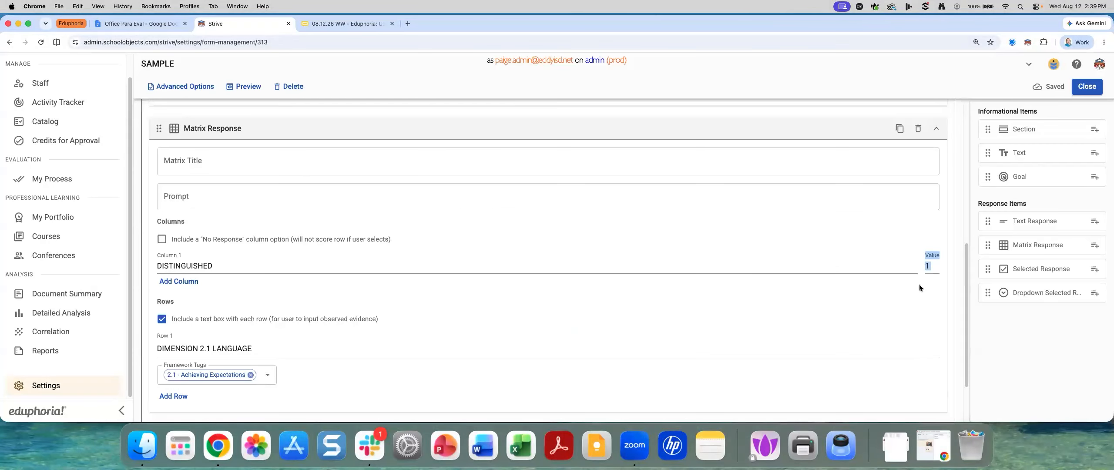
text(5)
Turn off scoring with advanced calculations in the form's advanced options.
click(199, 86)
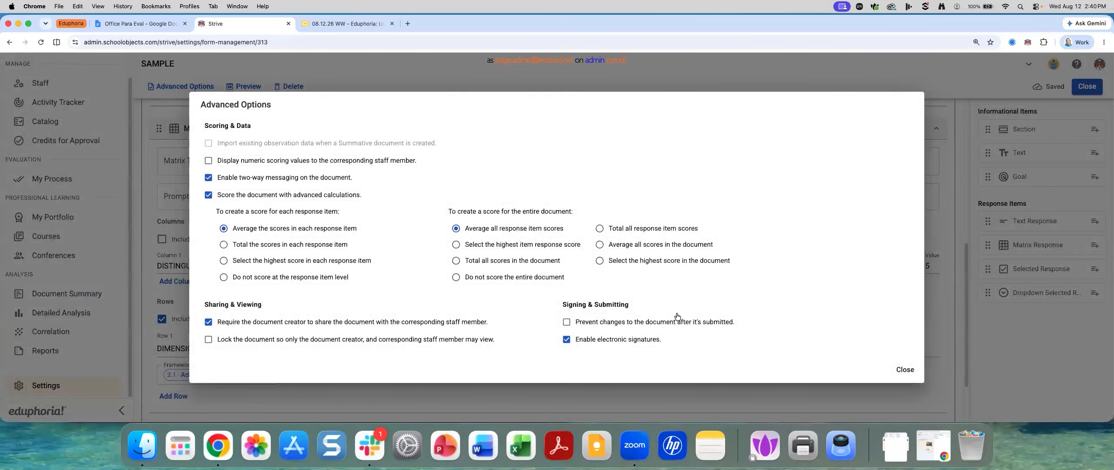
click(208, 195)
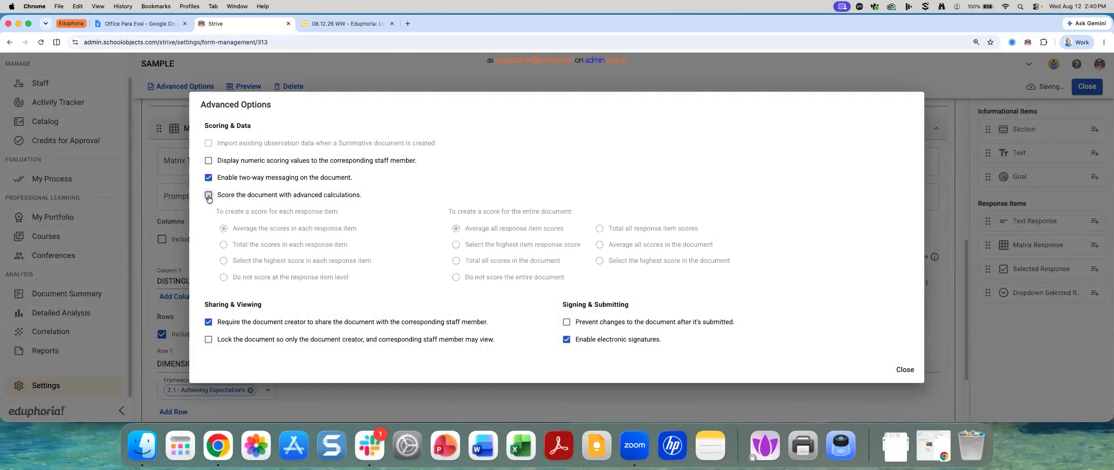
click(904, 368)
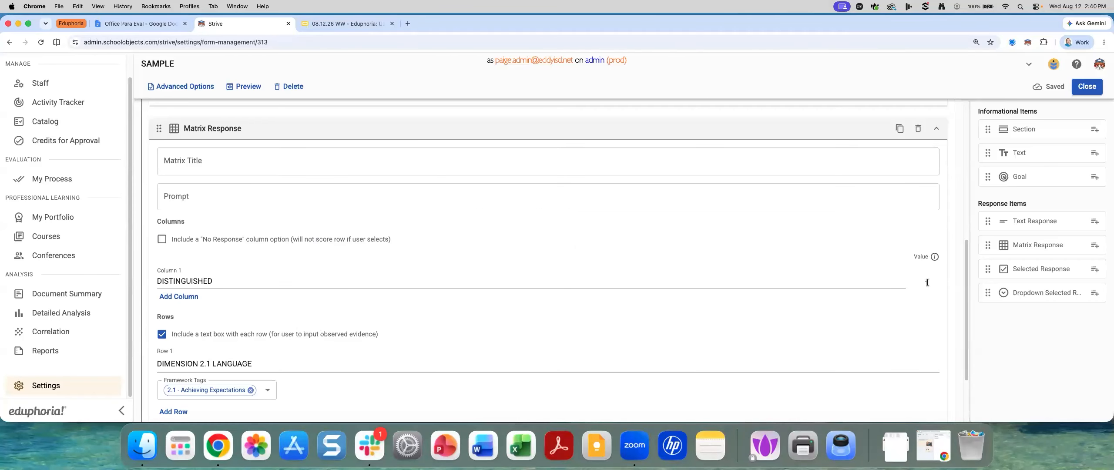
Turn scoring with advanced calculations back on so the matrix column's value is editable.
click(194, 87)
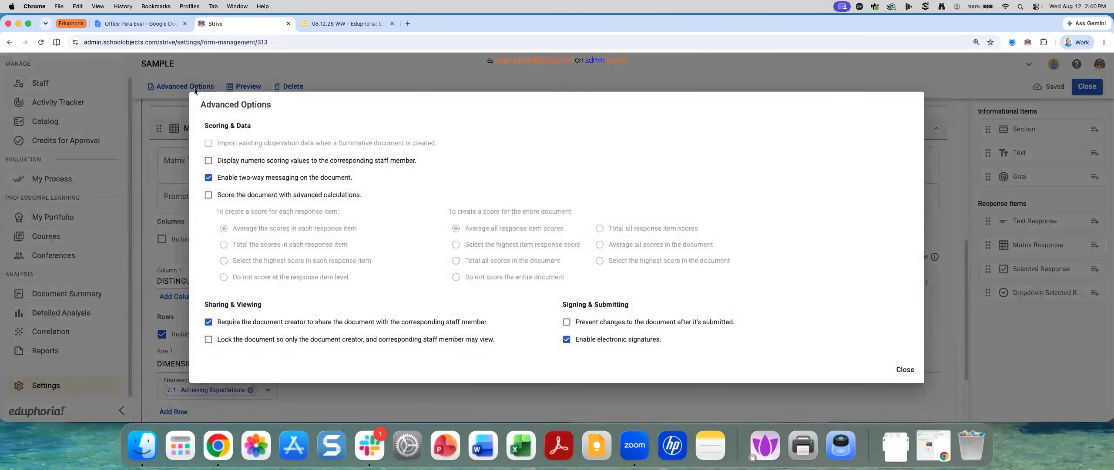
click(205, 195)
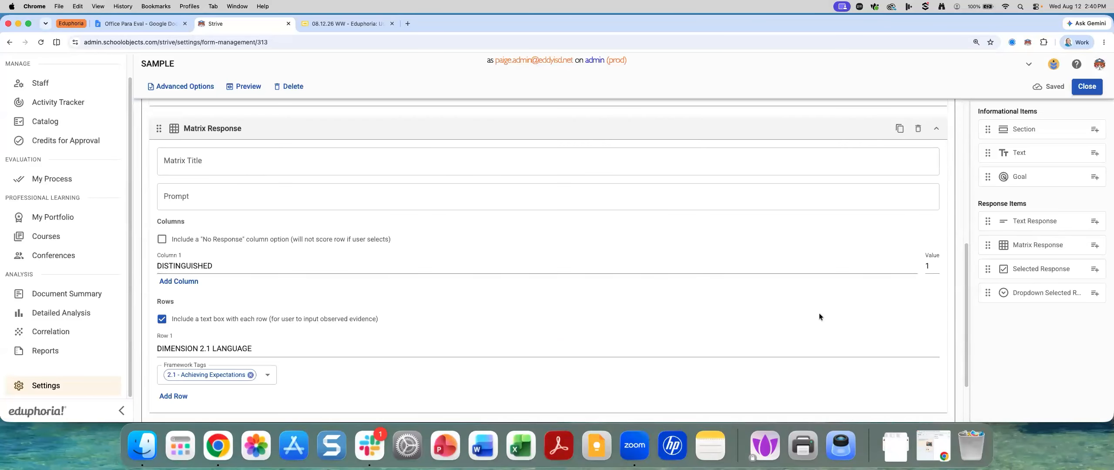
double_click(927, 266)
click(869, 272)
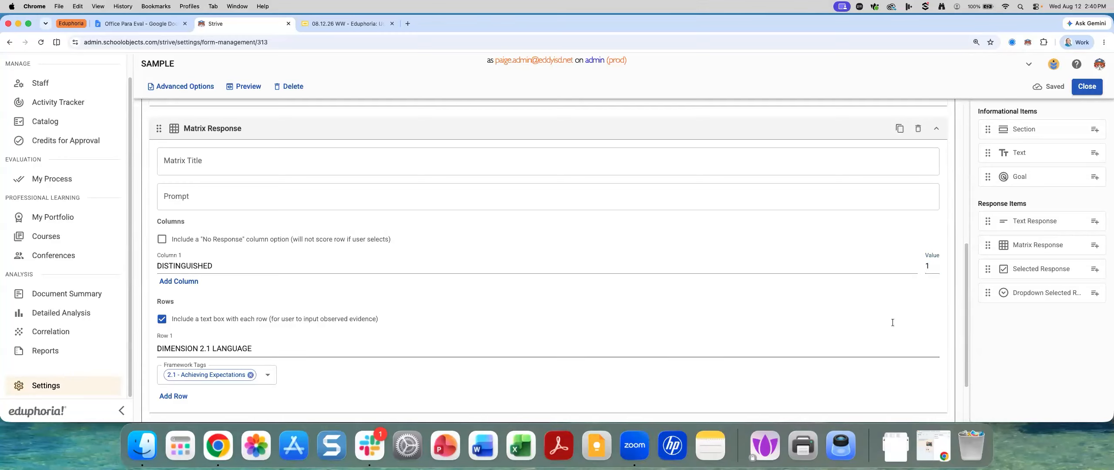
Include a "No Response" column option in the Domain 2 matrix response.
scroll(585, 338, down, 2)
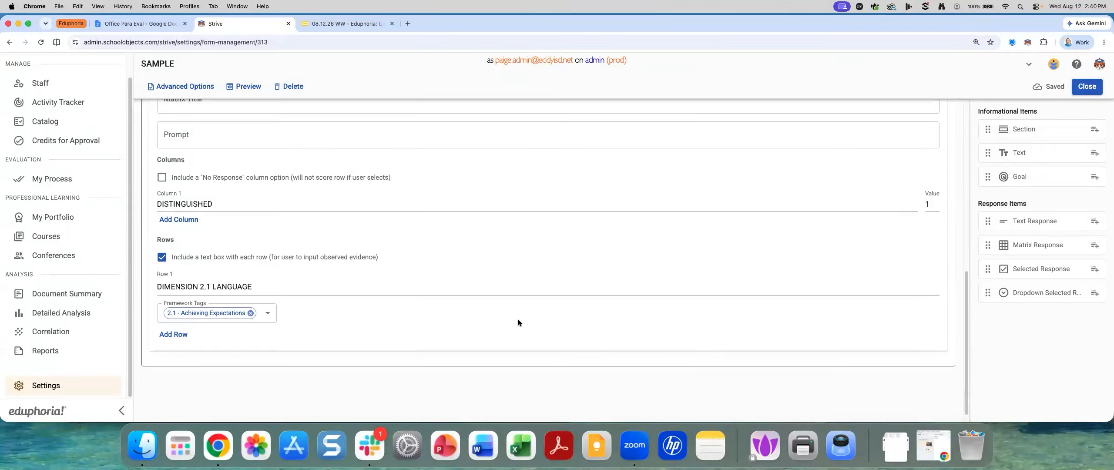
scroll(485, 244, up, 5)
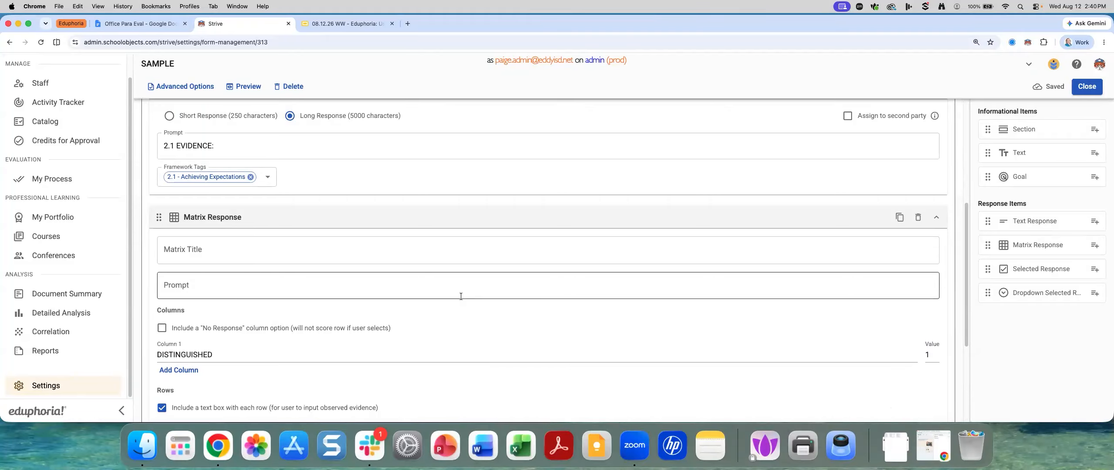
click(188, 286)
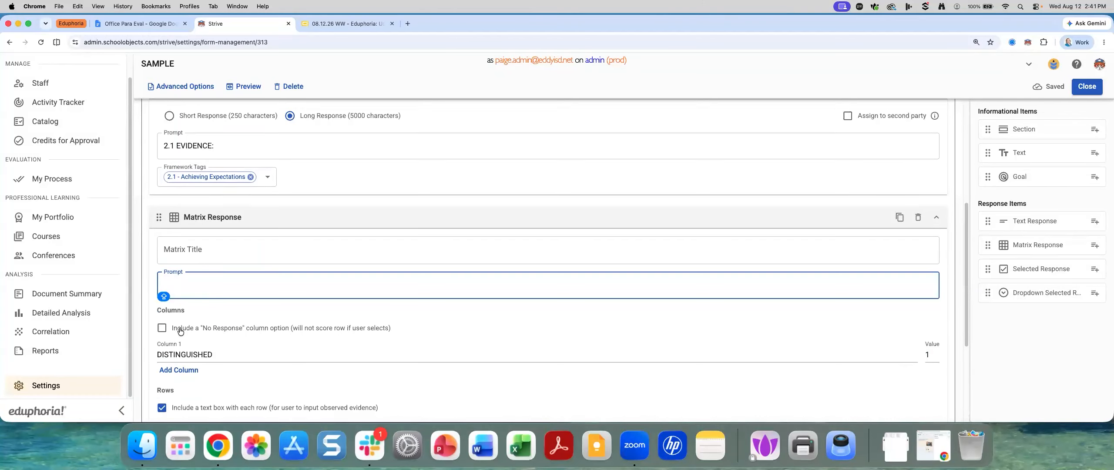
scroll(176, 326, down, 2)
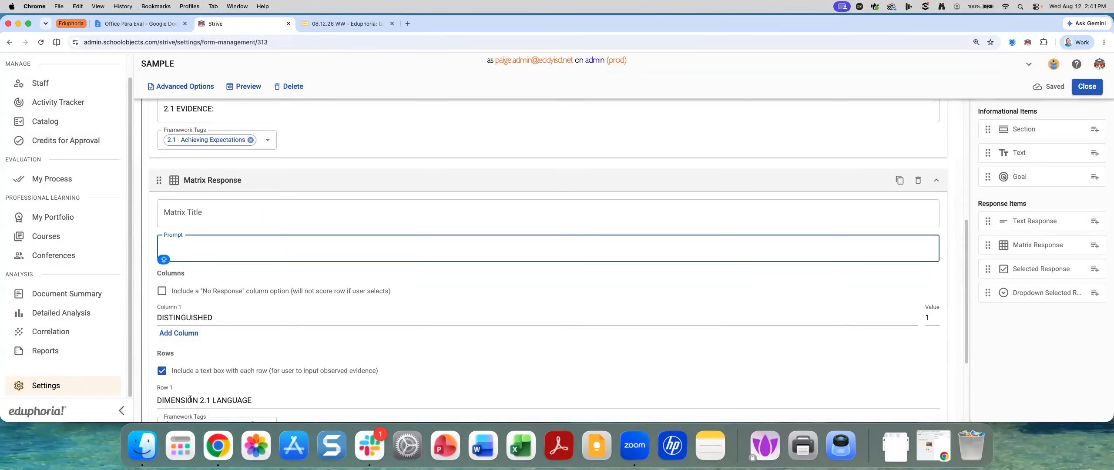
scroll(190, 399, down, 4)
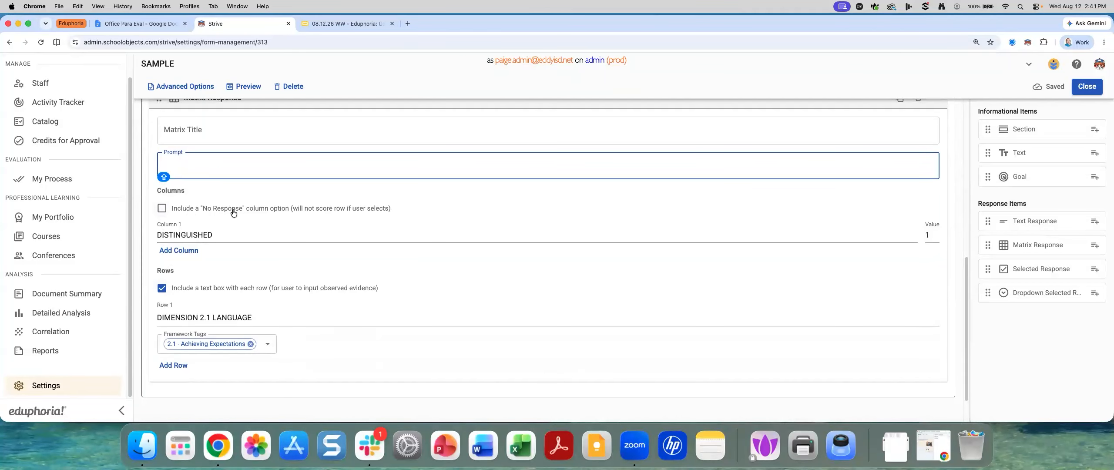
click(162, 208)
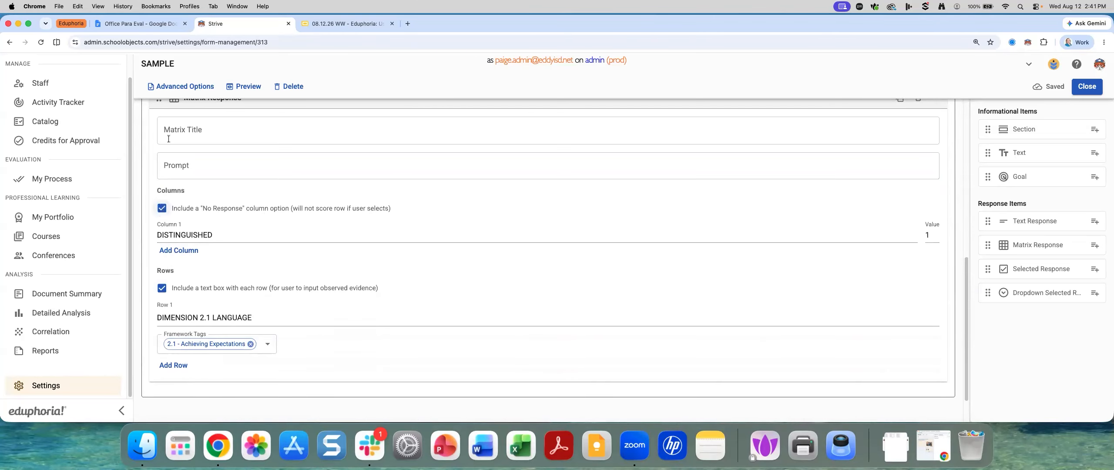
Preview the SAMPLE form and try the DISTINGUISHED rating for DIMENSION 2.1 LANGUAGE, including its evidence box.
click(248, 87)
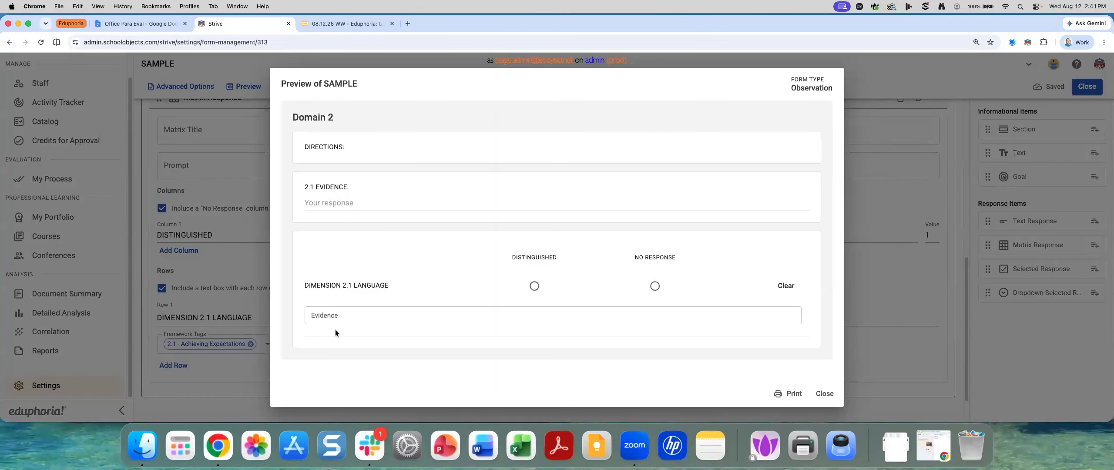
click(533, 286)
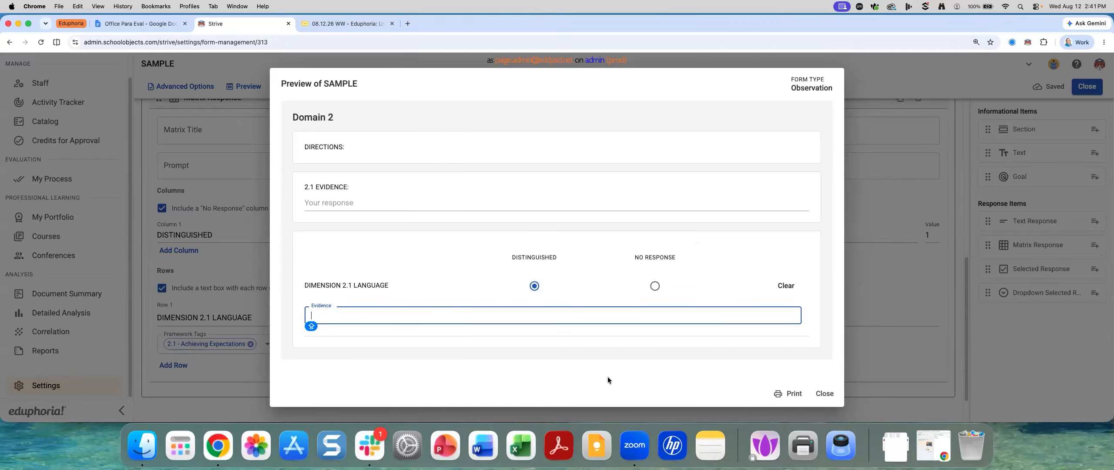
click(825, 393)
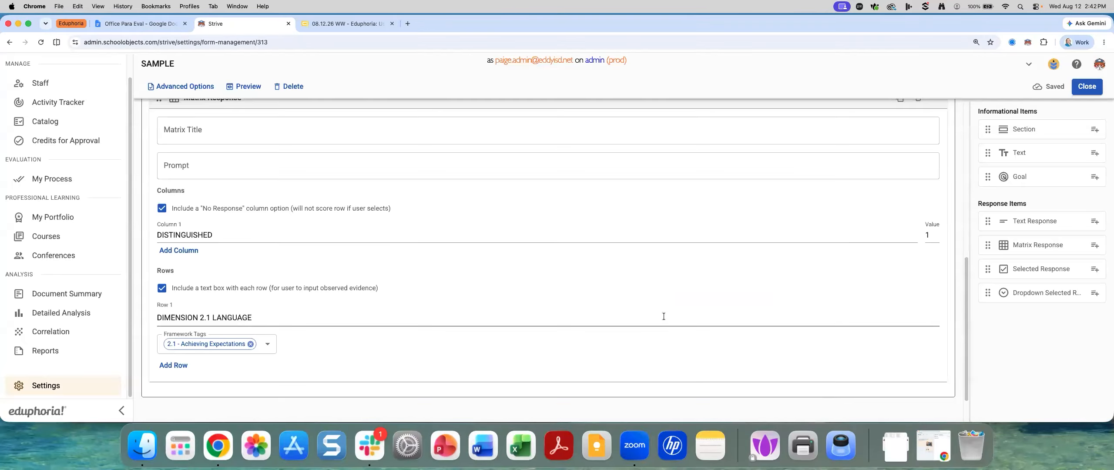
Add a dropdown selected response below the matrix with the options DINTINGUISHED and ACCOMPLISHED.
scroll(663, 317, down, 2)
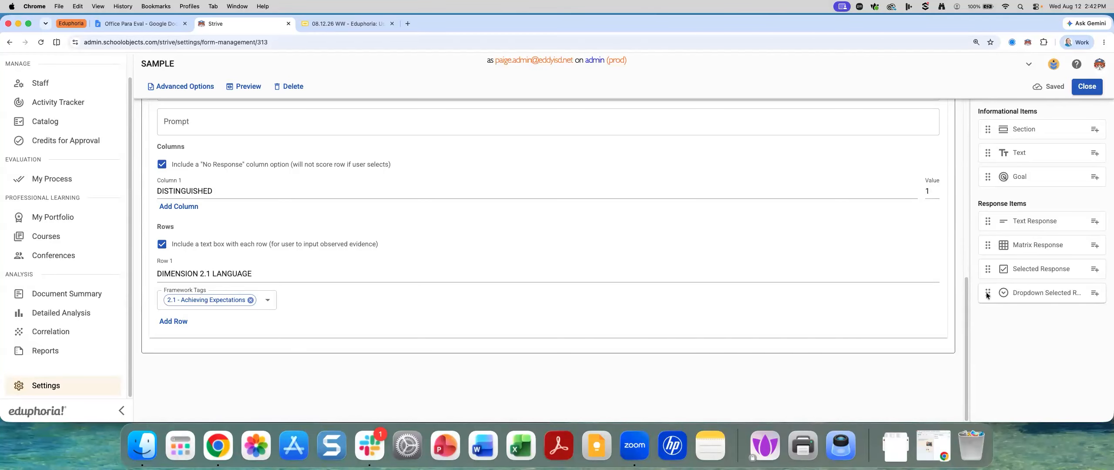
drag(985, 293, 782, 358)
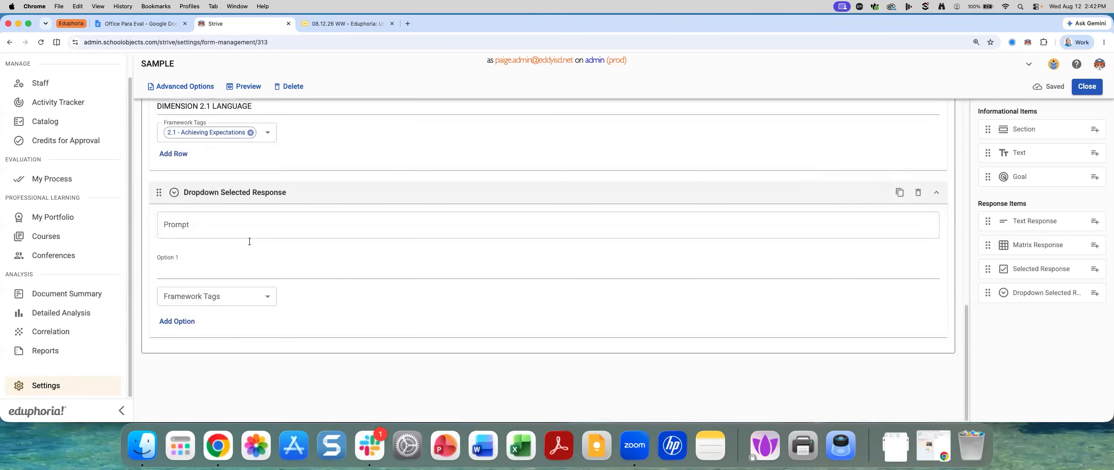
click(178, 271)
text(DI)
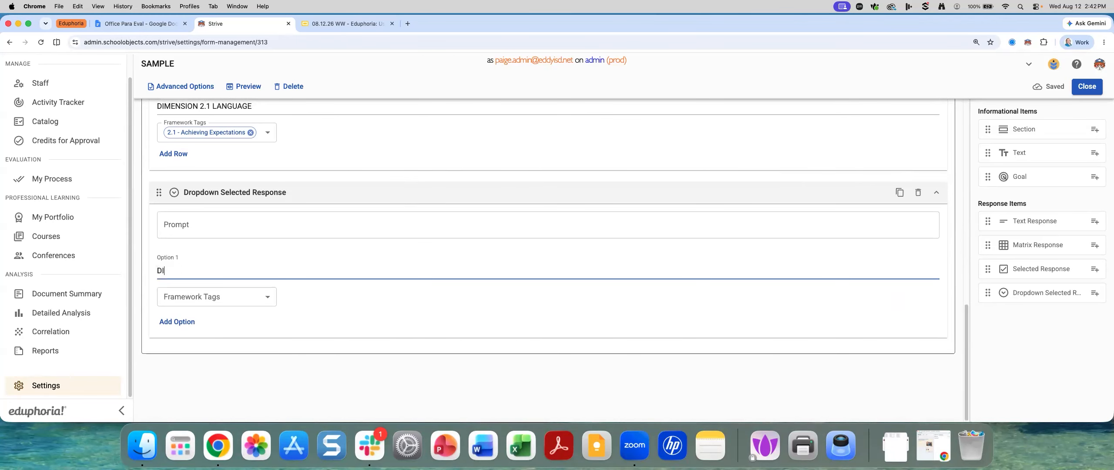
text(NTINGUISHED)
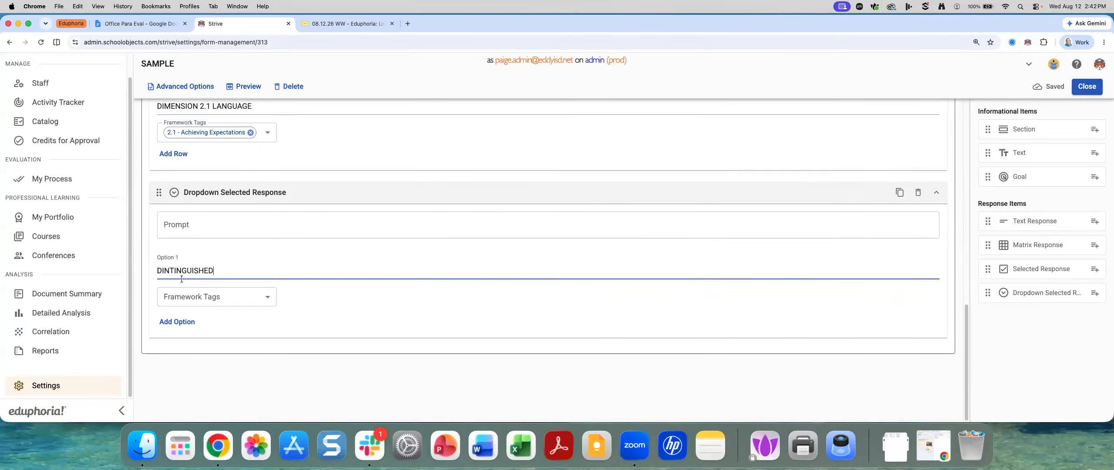
click(174, 321)
click(168, 331)
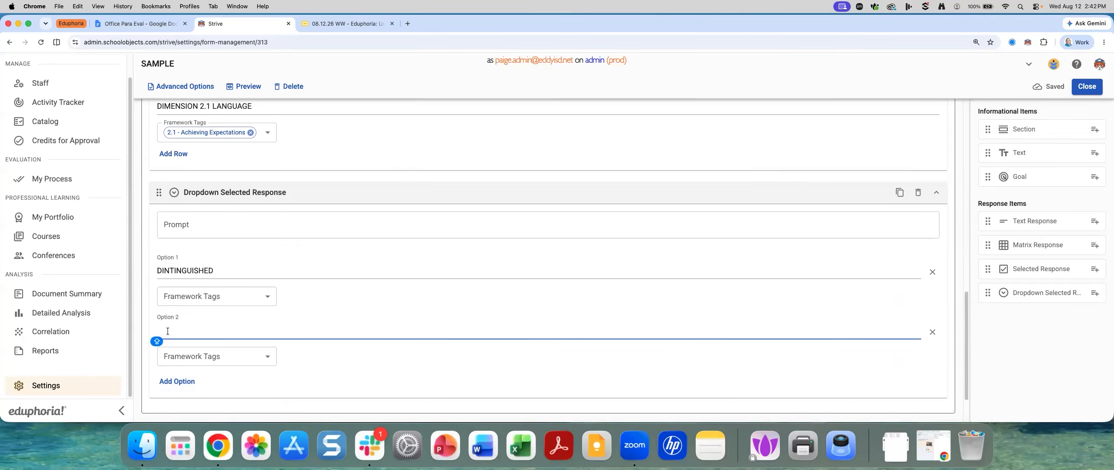
text(ACCOMPLISHED)
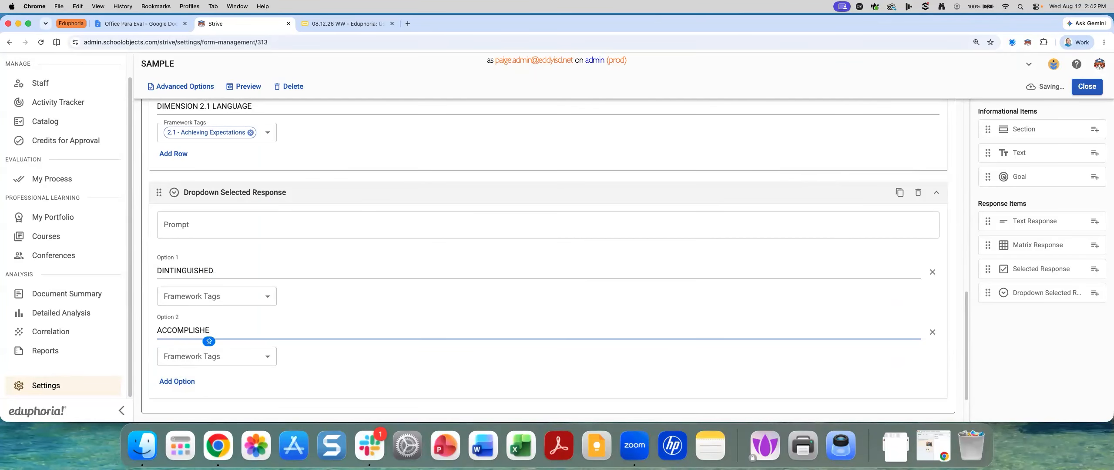
Tag both dropdown options with 2.2 - Content Knowledge & Expertise.
click(201, 300)
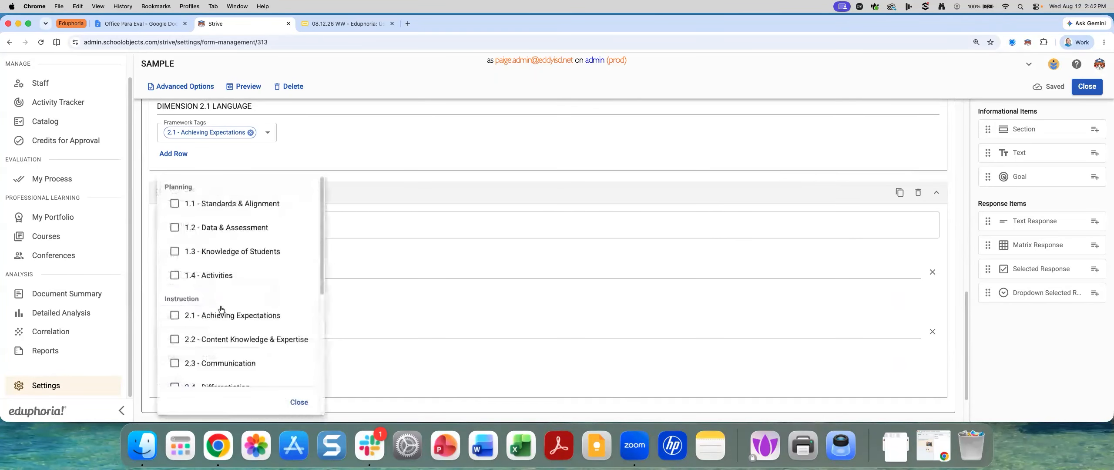
click(223, 340)
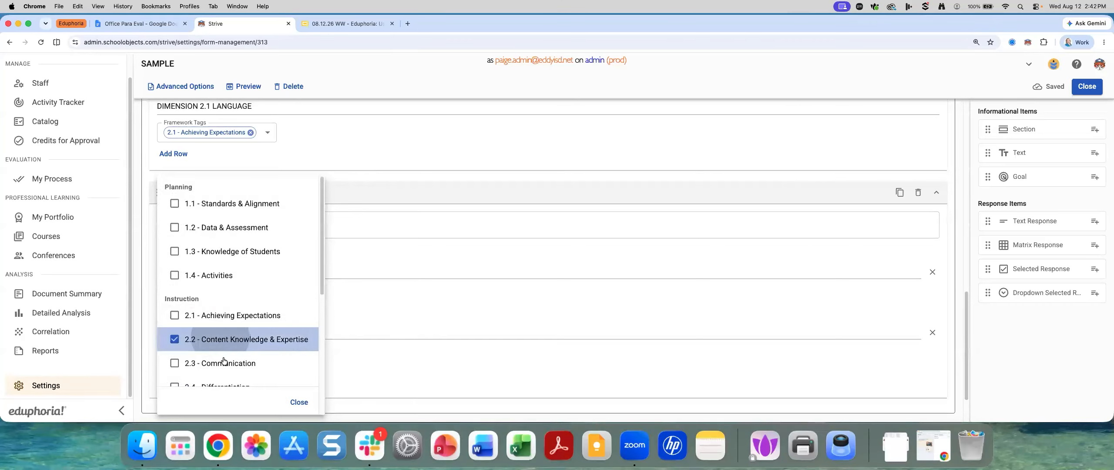
click(299, 401)
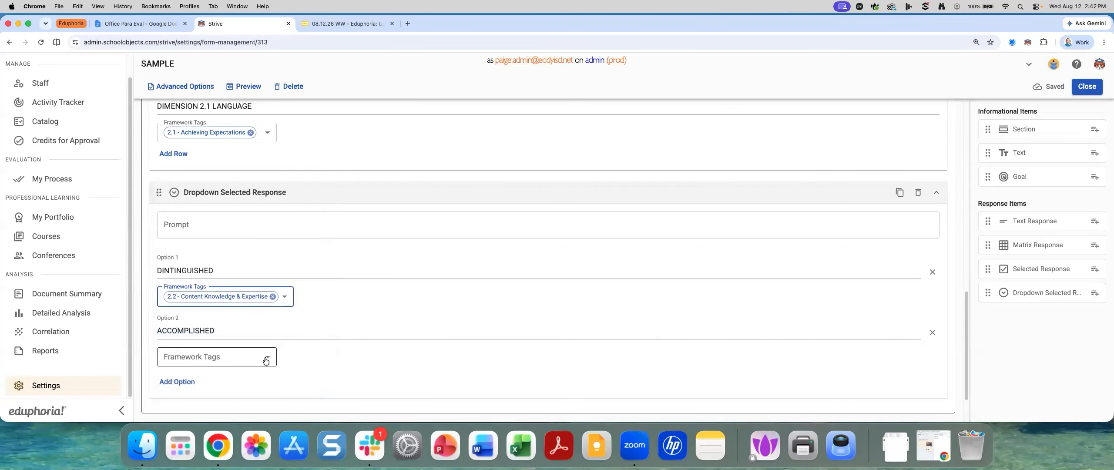
click(266, 360)
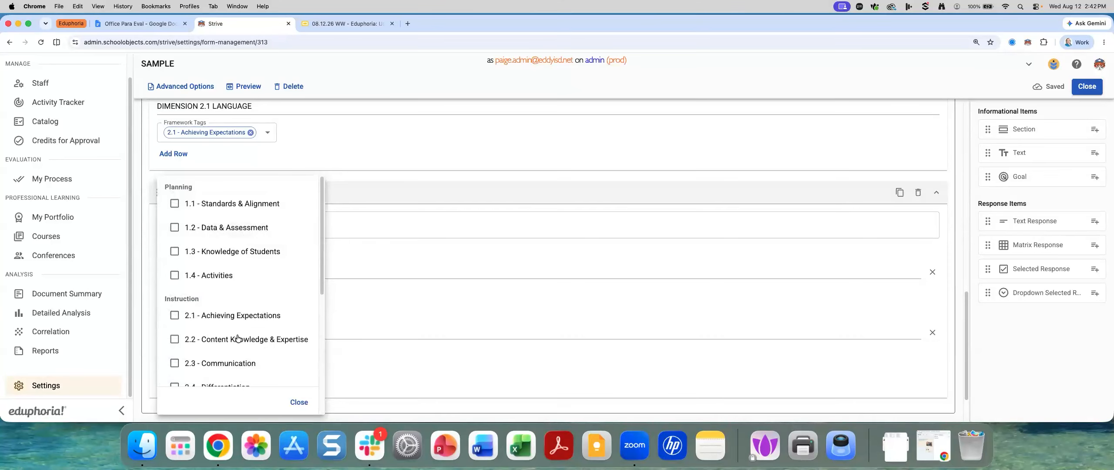
click(238, 339)
click(298, 401)
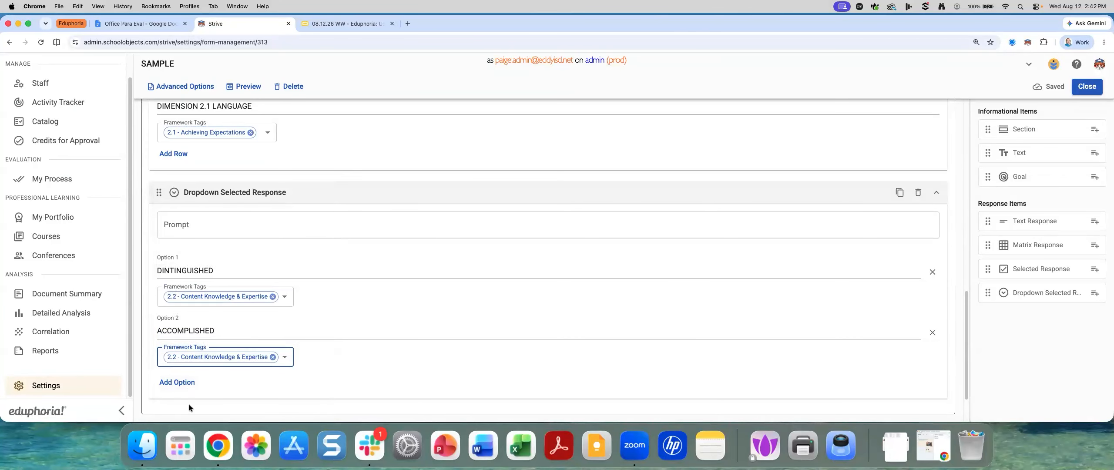
Set the dropdown response's prompt to "TEXT OF THE DIMENSION".
click(174, 224)
text(TE)
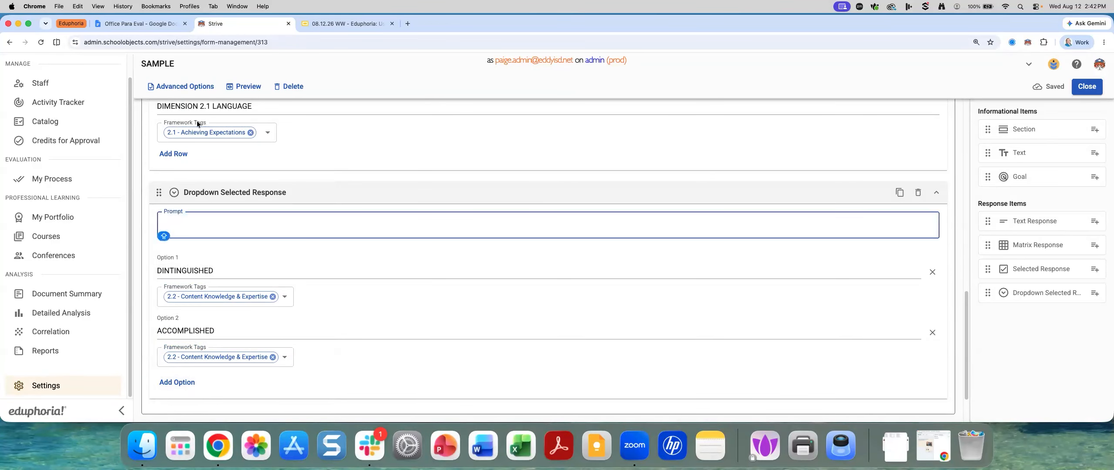
text(XT OF )
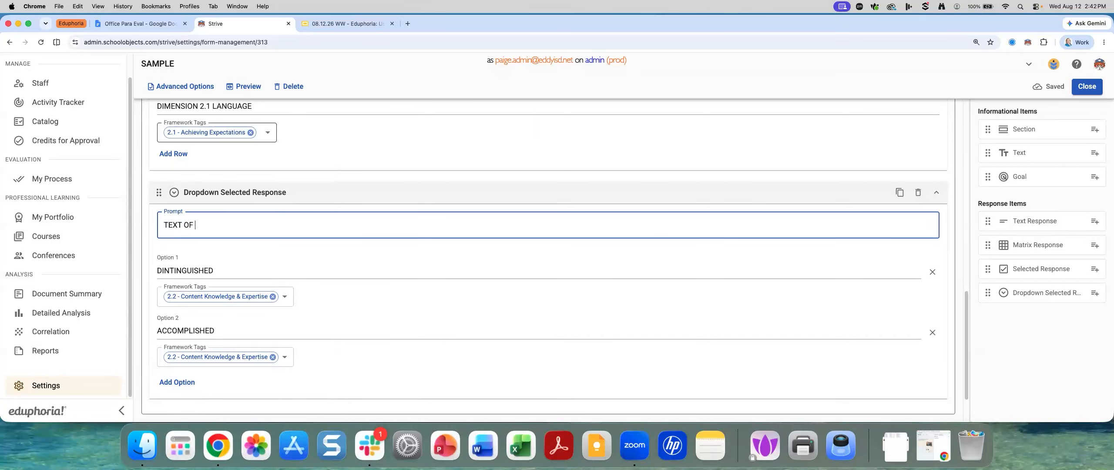
text(THE DIMENSION)
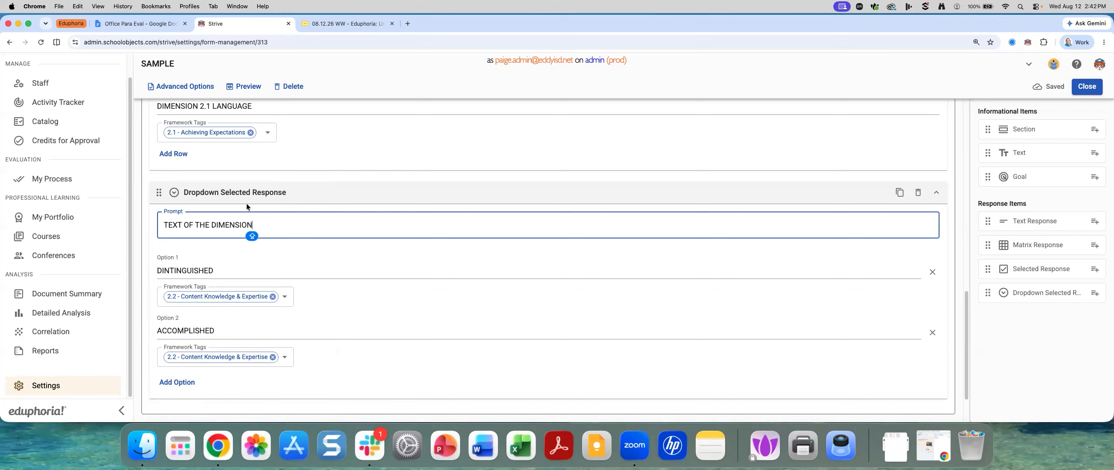
Preview the SAMPLE form and try the ACCOMPLISHED option in the TEXT OF THE DIMENSION dropdown.
click(245, 86)
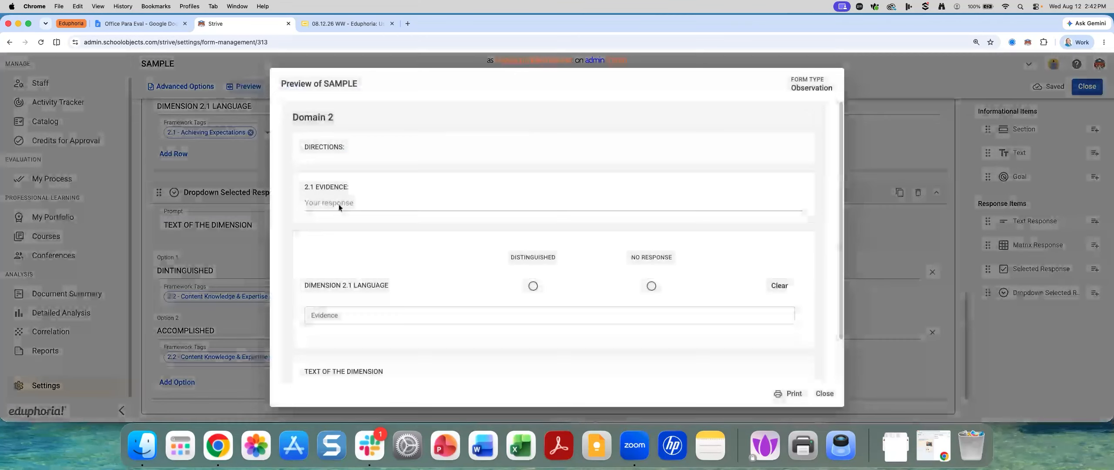
scroll(398, 280, down, 2)
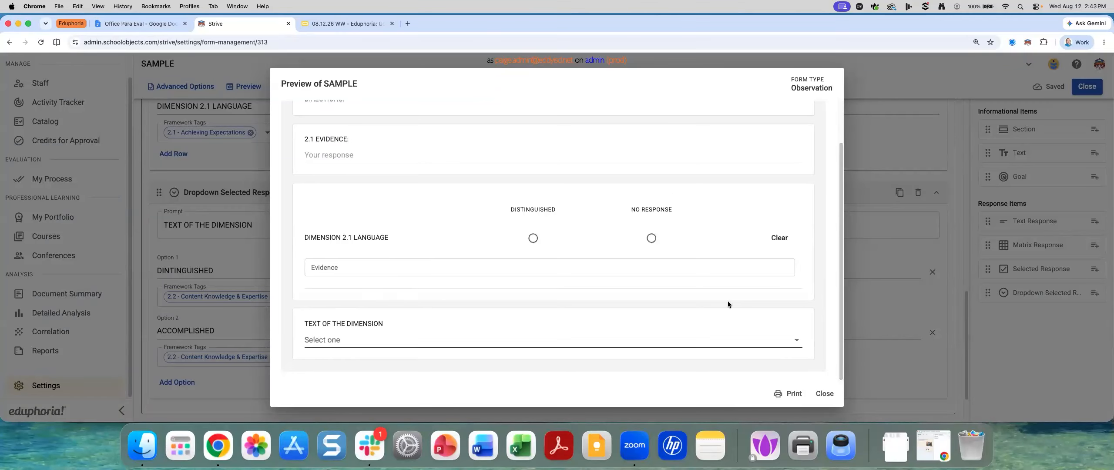
click(796, 340)
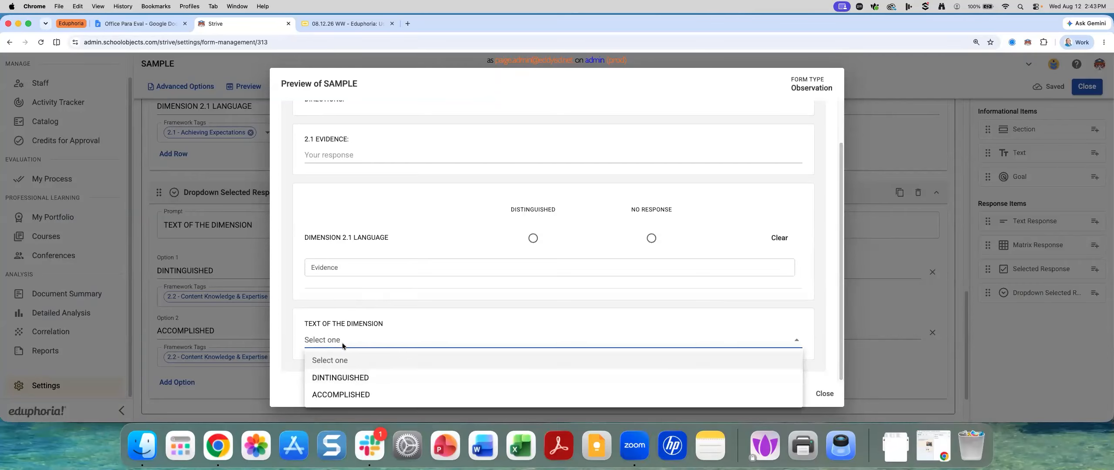
click(331, 395)
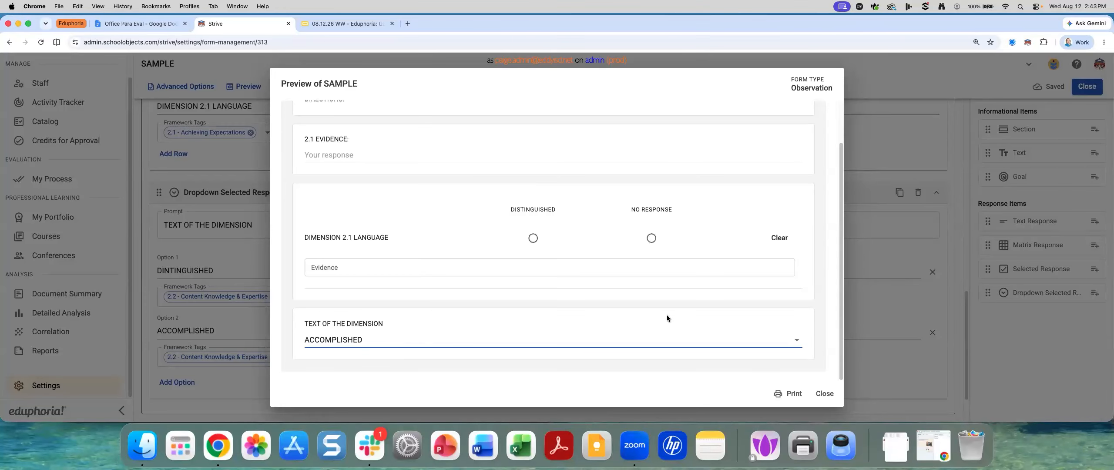
click(796, 338)
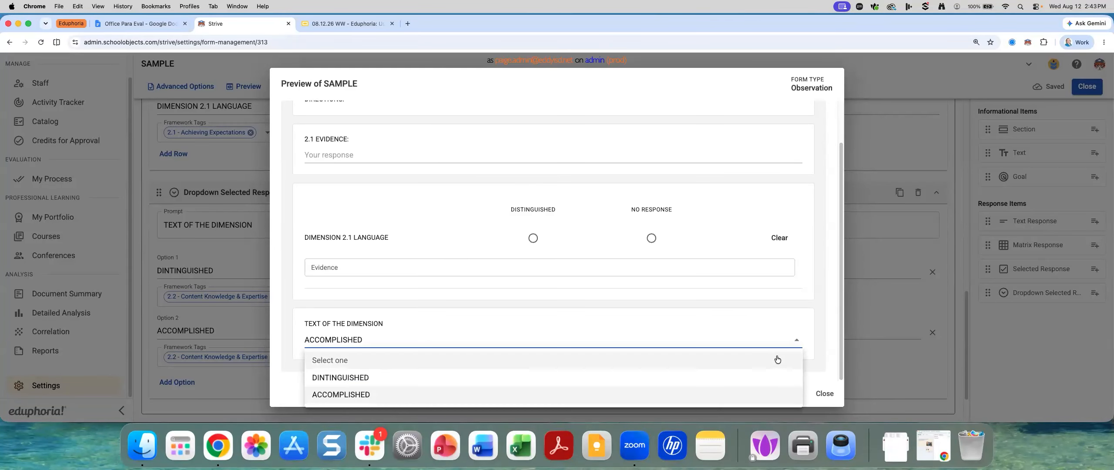
click(823, 394)
click(823, 394)
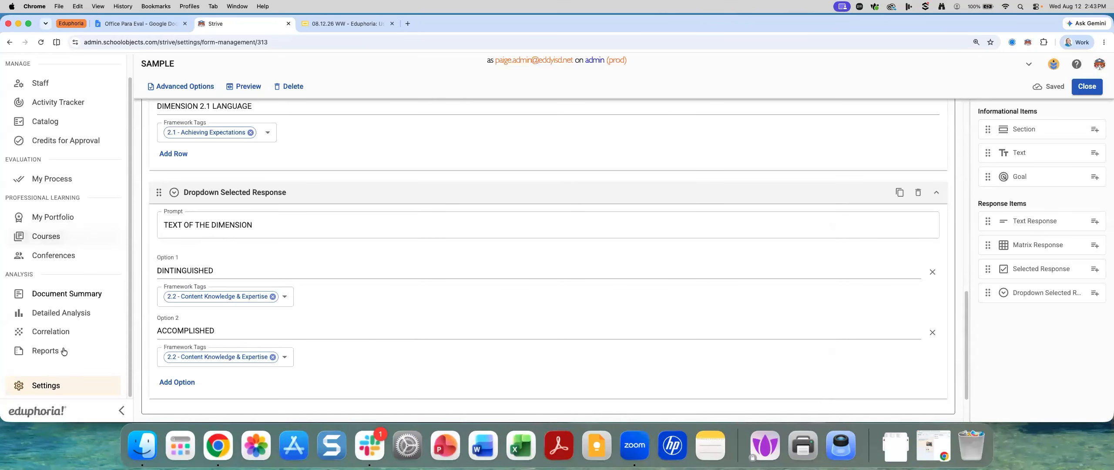
Open the "T-TESS 2 Refresh D2-3 Walkthrough - Matrix Ratings" form from the walkthrough forms and examine its D2.A text and matrix responses.
click(56, 384)
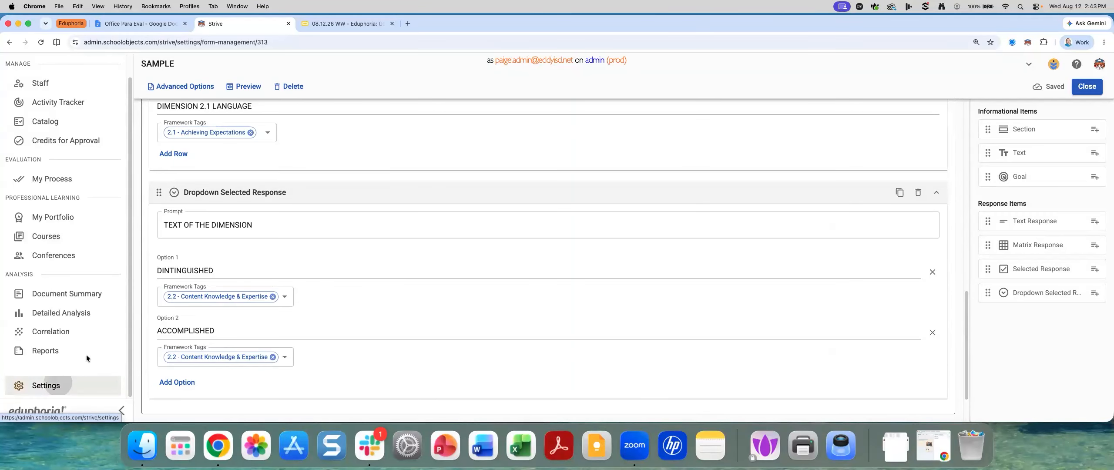
click(522, 104)
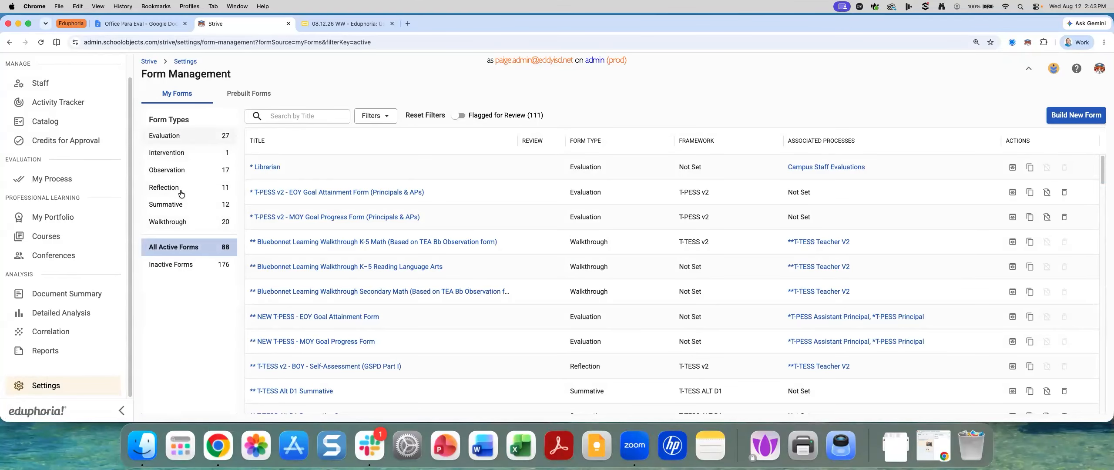
click(178, 222)
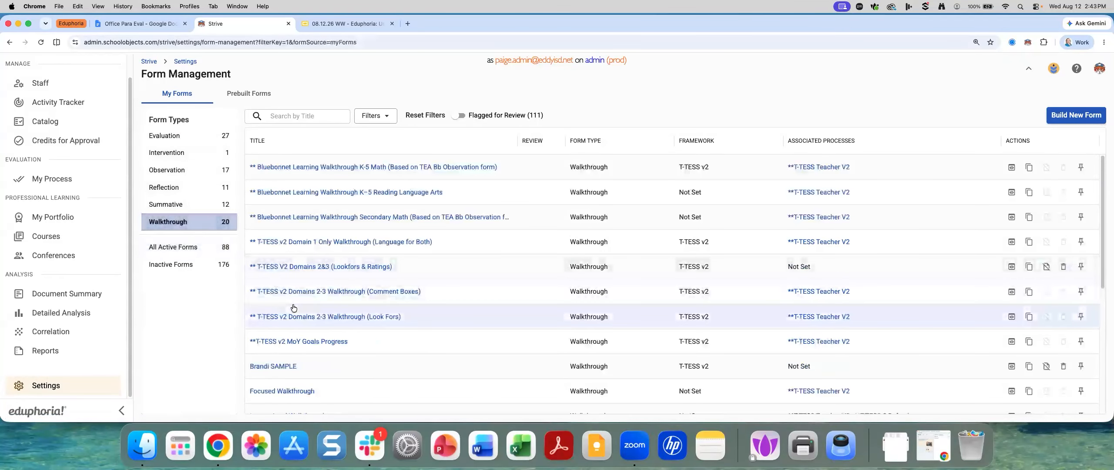
scroll(293, 308, down, 5)
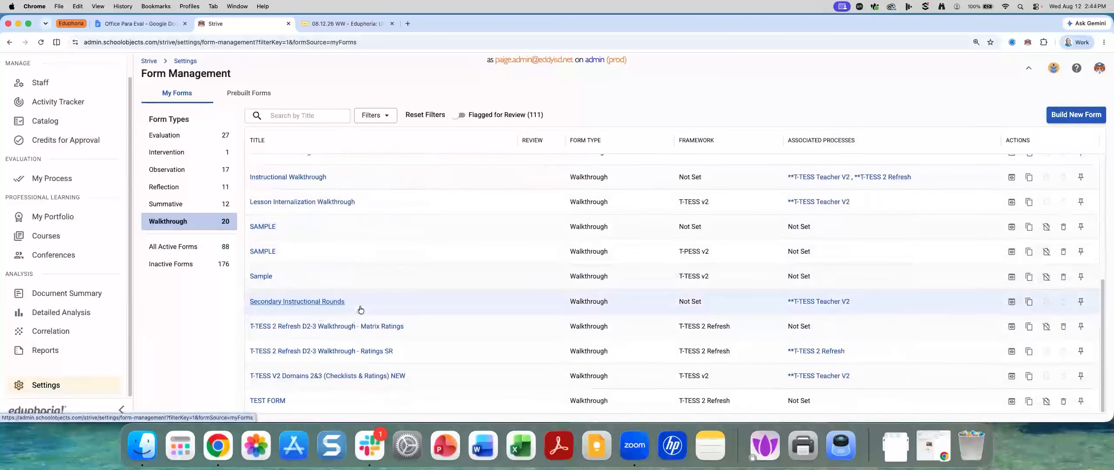
click(299, 327)
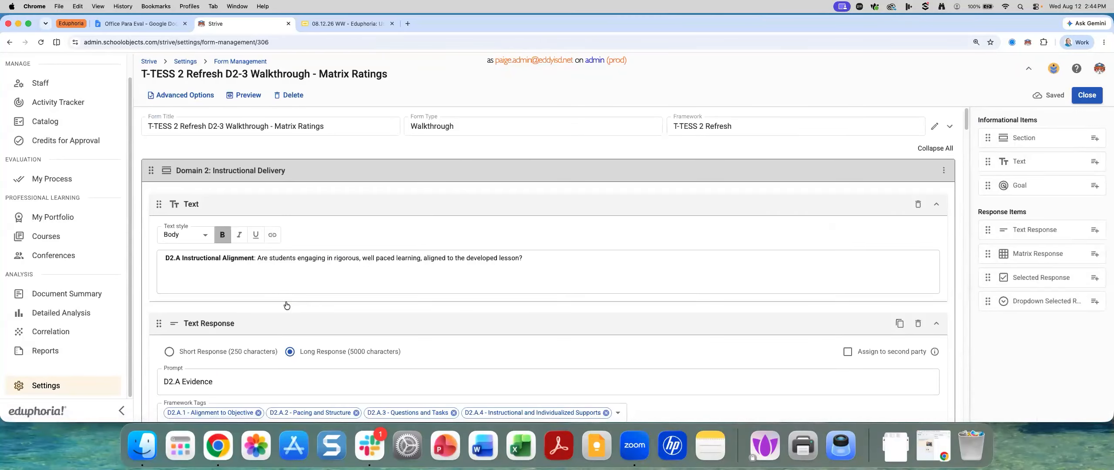
scroll(287, 296, down, 3)
scroll(287, 298, down, 2)
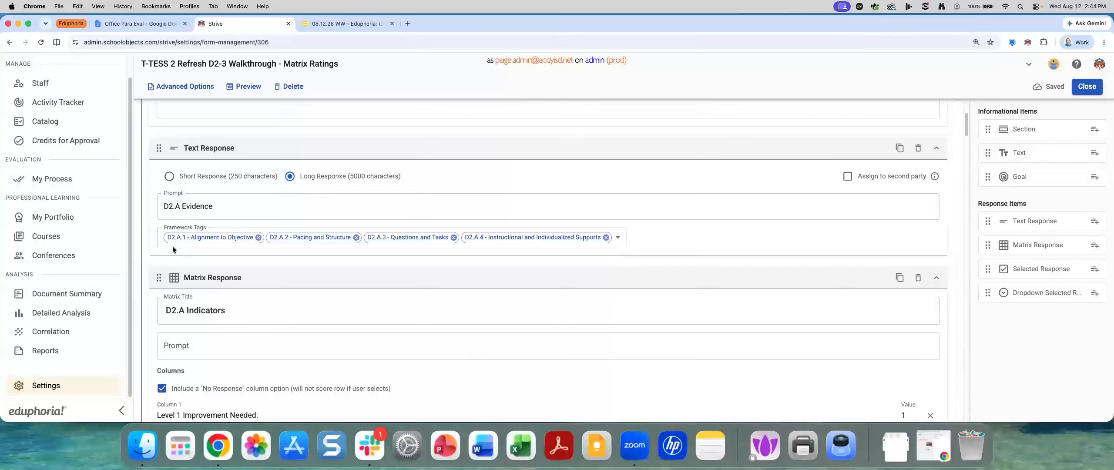
Examine the D2.A matrix's rating columns, rows and framework tags, and the D2.B evidence and indicator responses.
scroll(185, 331, down, 5)
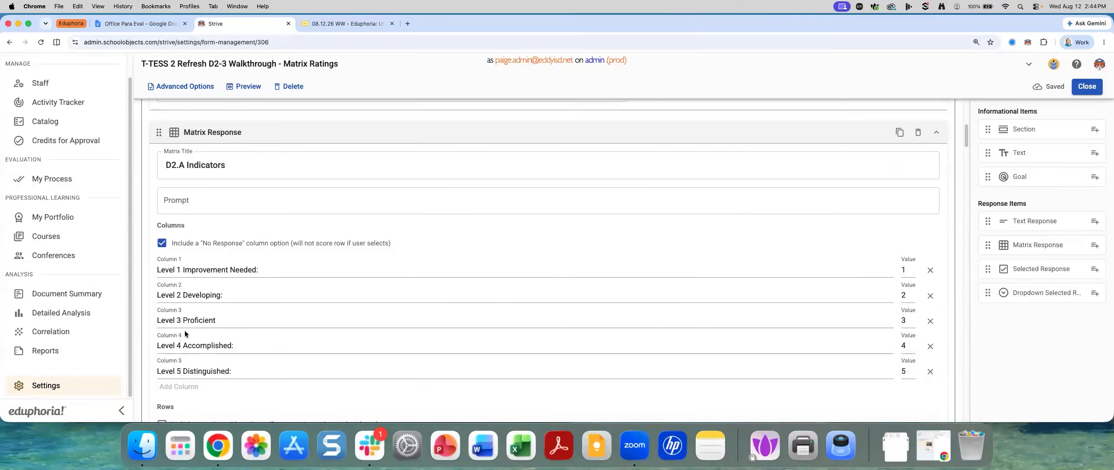
scroll(184, 331, down, 10)
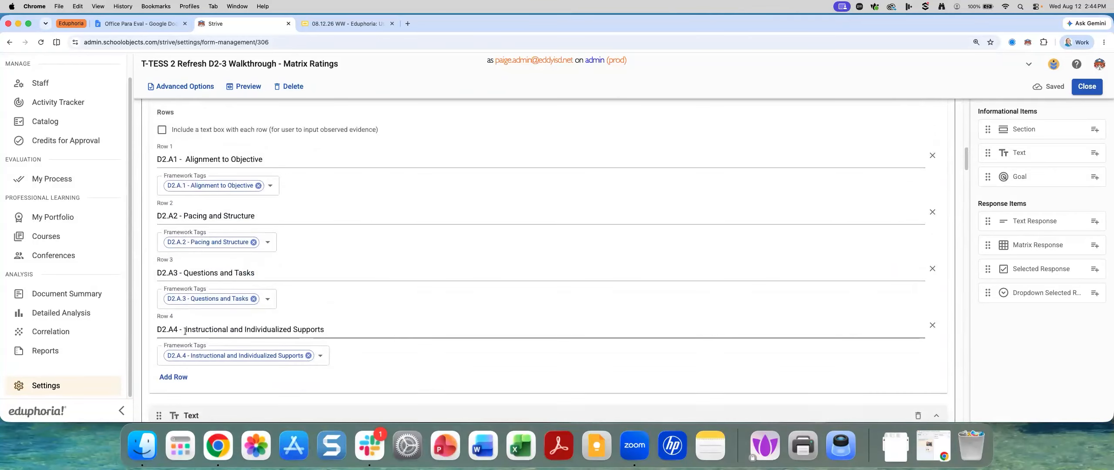
scroll(184, 331, down, 3)
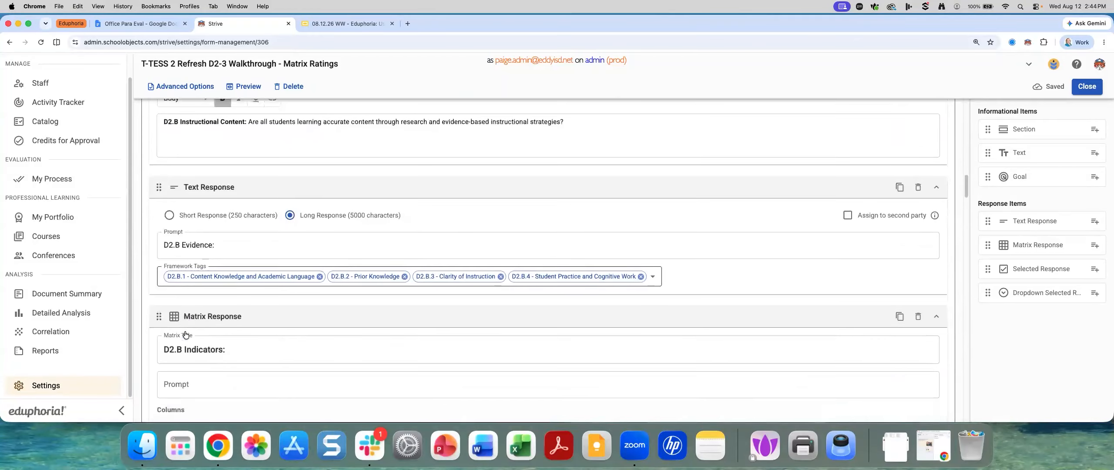
scroll(185, 330, down, 5)
scroll(206, 238, up, 10)
scroll(207, 238, up, 3)
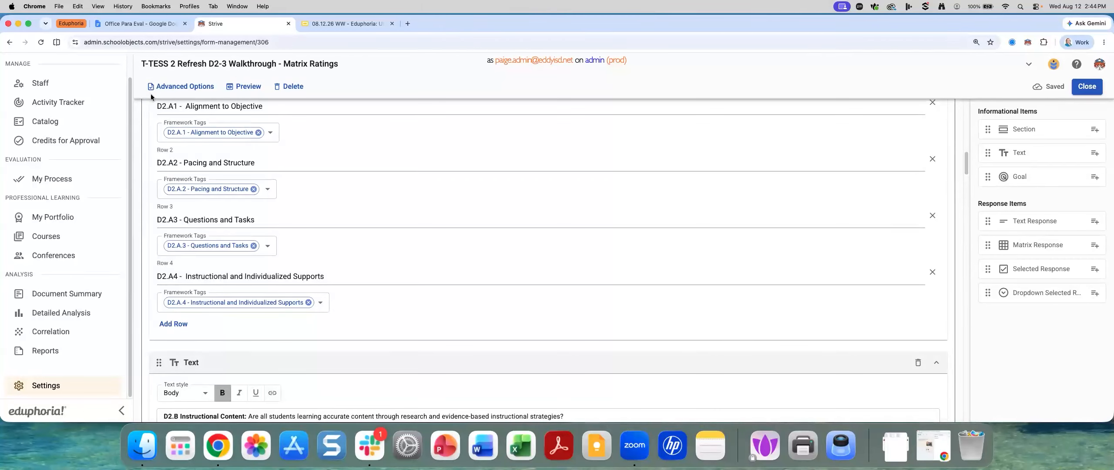
Open the "T-TESS 2 Refresh D2-3 Walkthrough - Ratings SR" form from the walkthrough forms, accepting limited editing.
click(45, 385)
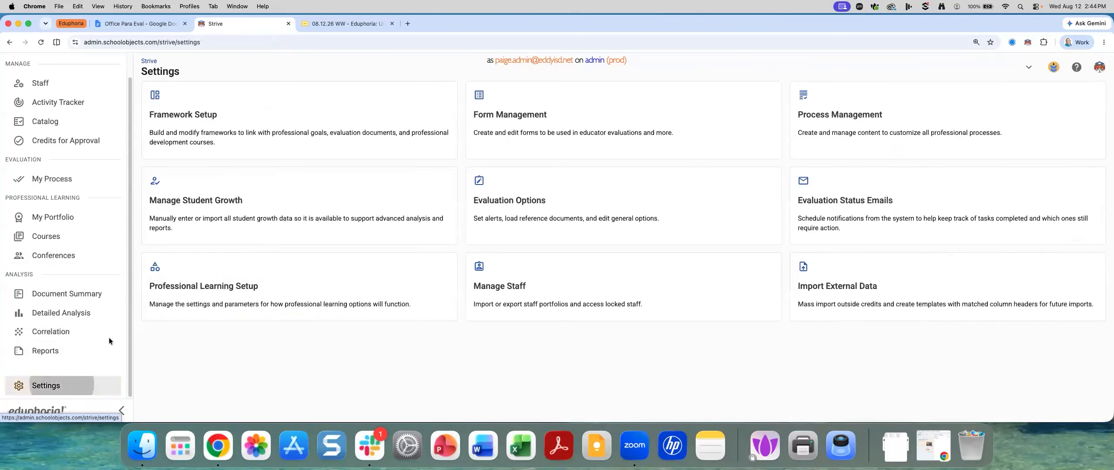
click(478, 114)
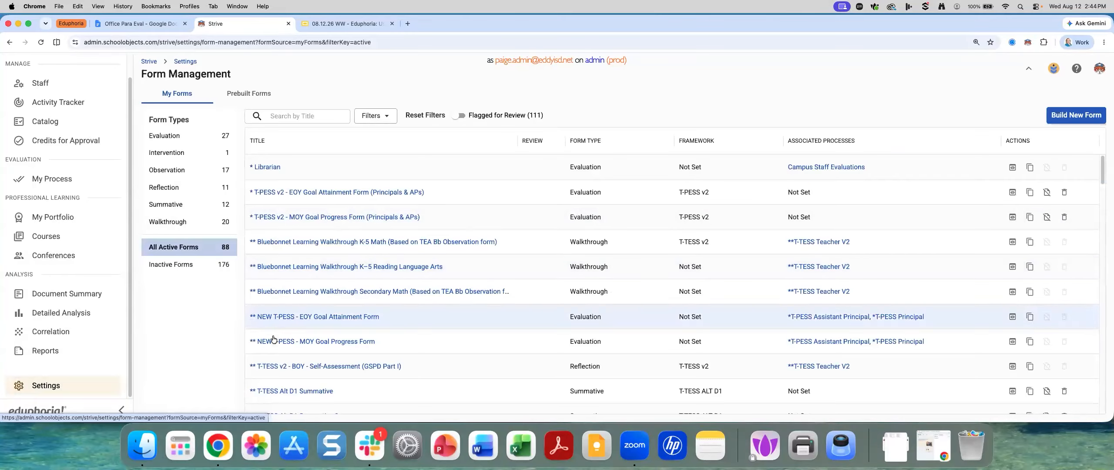
click(172, 222)
scroll(363, 317, down, 5)
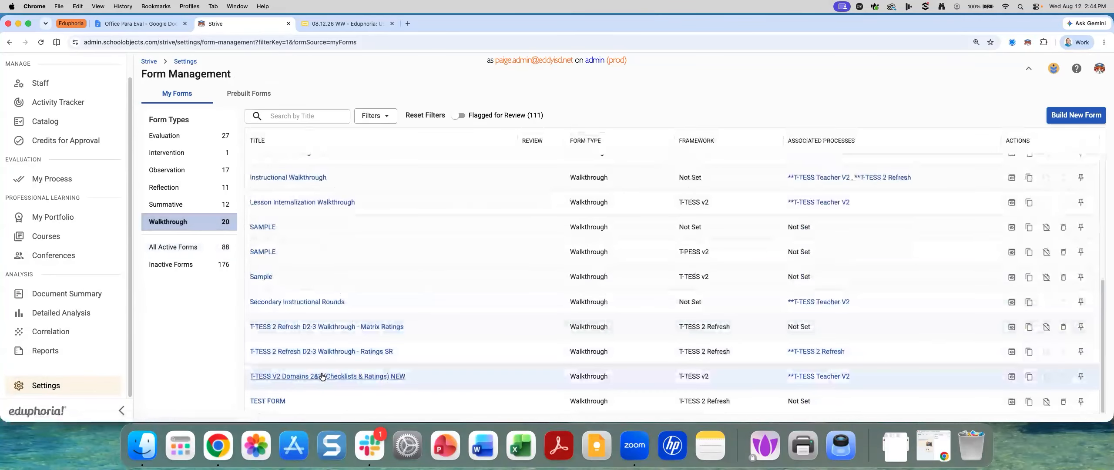
click(322, 352)
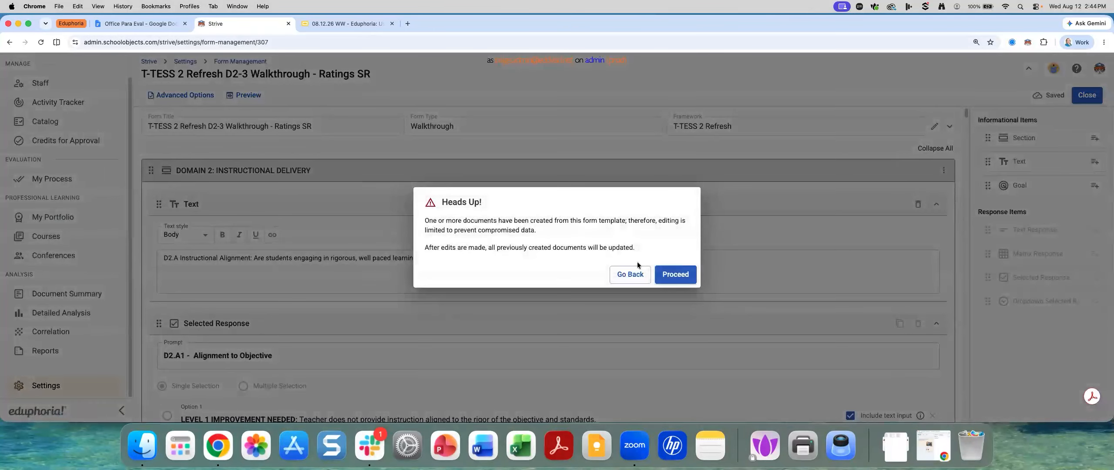
click(677, 268)
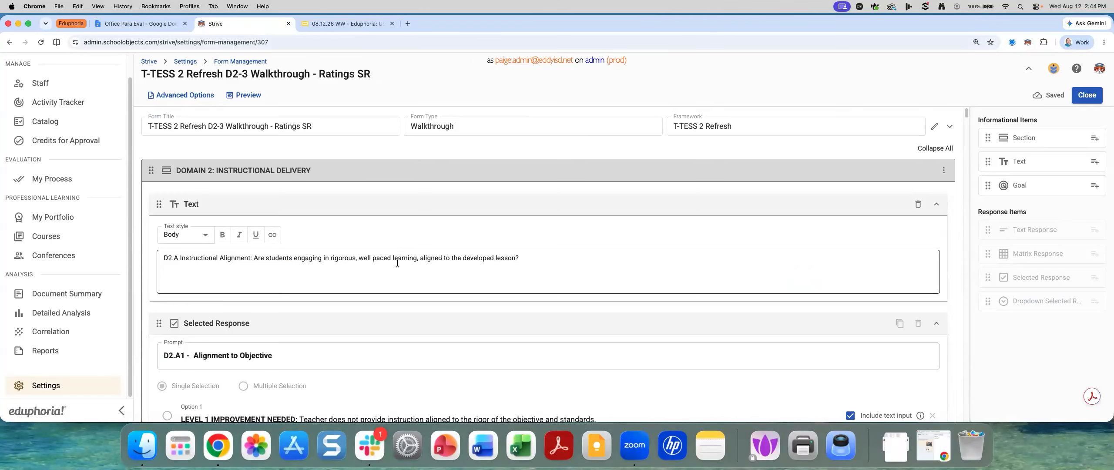
Examine the D2.A1 - Alignment to Objective selected response's five level options, their framework tags and text input settings.
scroll(392, 290, down, 3)
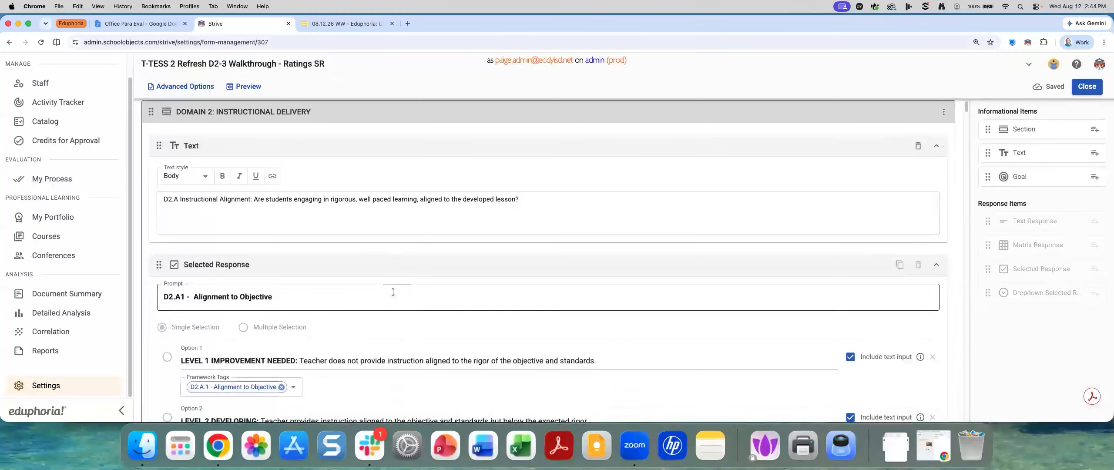
scroll(393, 292, down, 2)
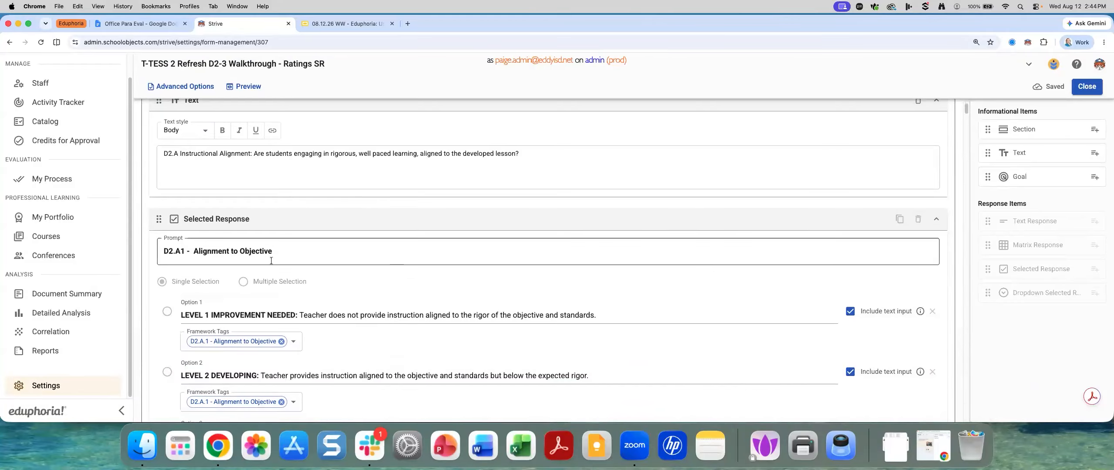
scroll(244, 257, down, 2)
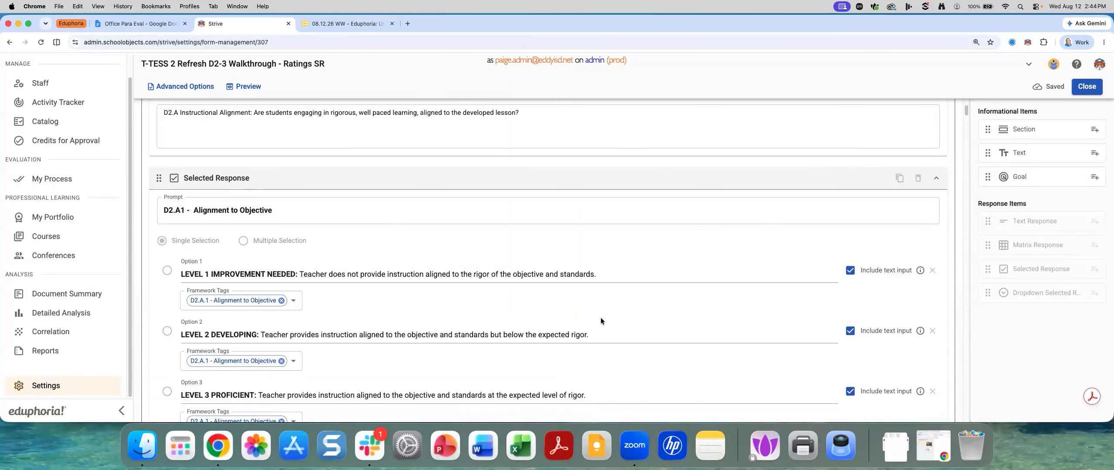
scroll(591, 326, down, 1)
scroll(591, 326, down, 4)
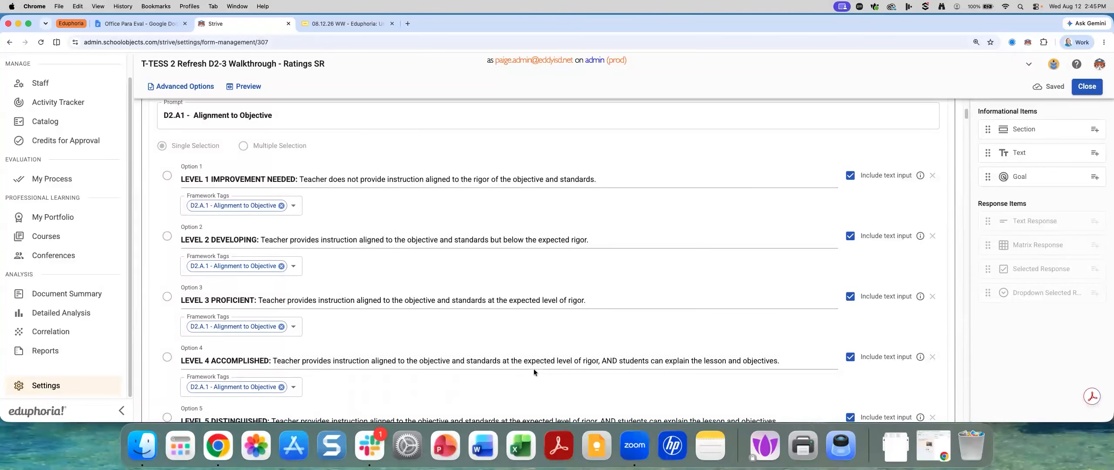
scroll(549, 354, down, 1)
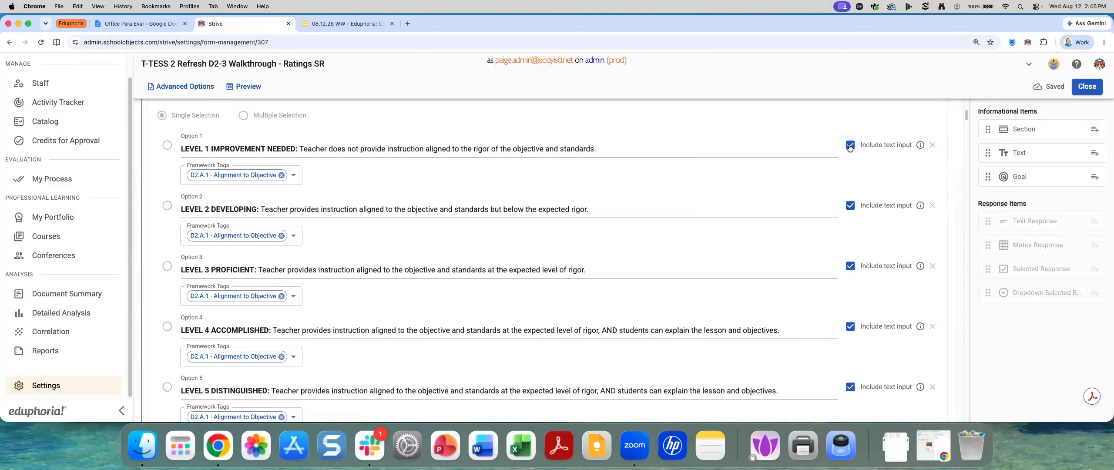
scroll(536, 315, down, 2)
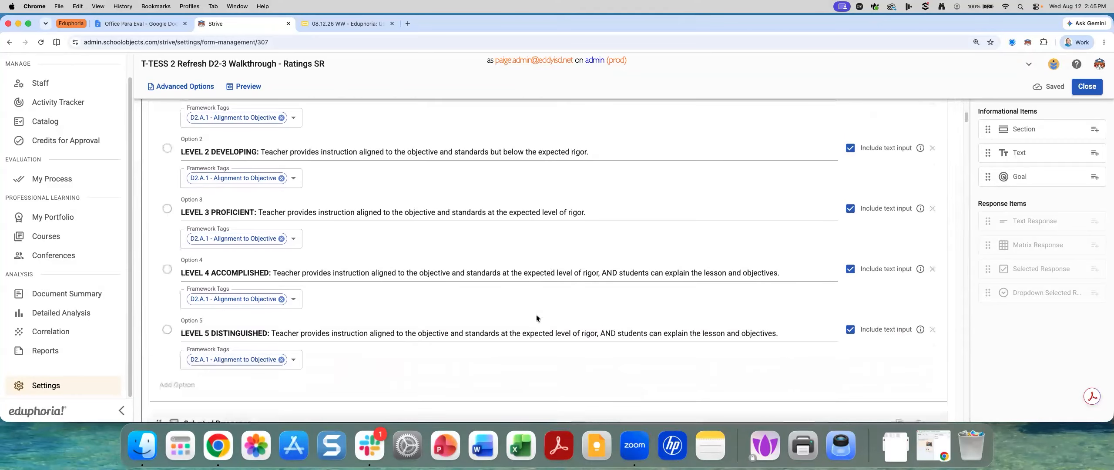
Preview the Ratings SR form and try the LEVEL 3 PROFICIENT option and its text box under D2.A1 - Alignment to Objective.
click(247, 86)
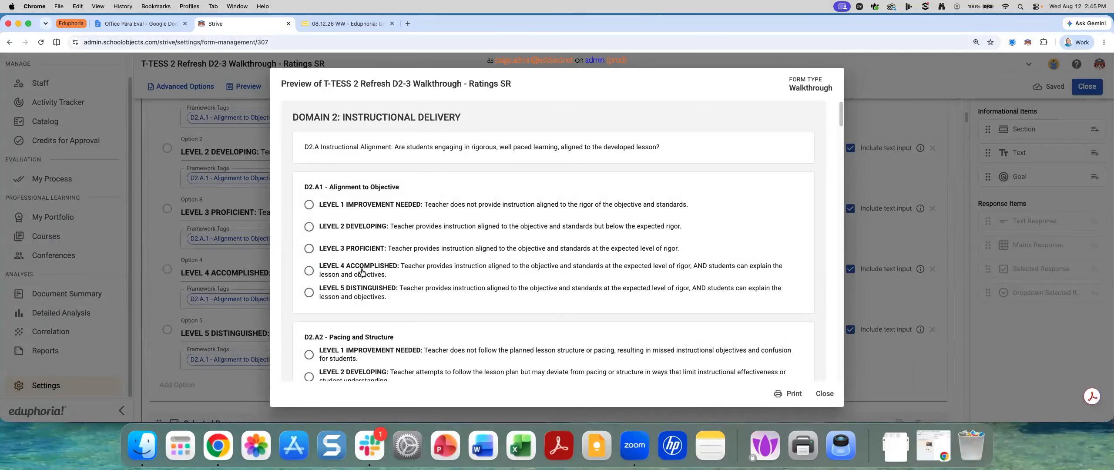
click(308, 249)
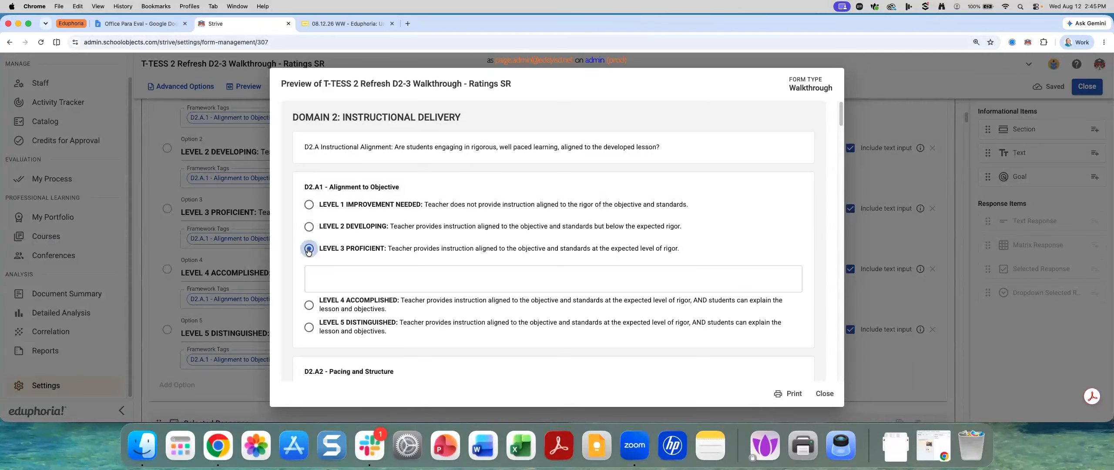
click(328, 272)
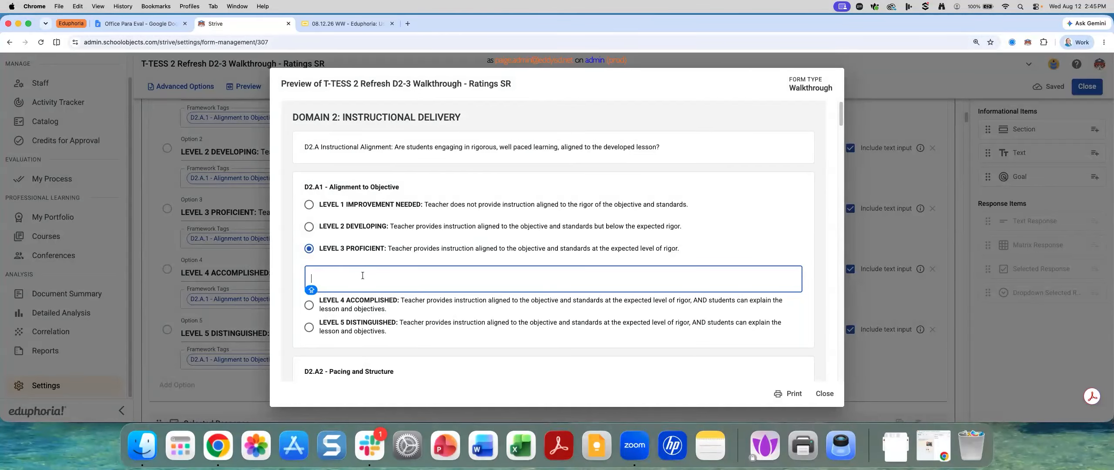
scroll(565, 305, down, 3)
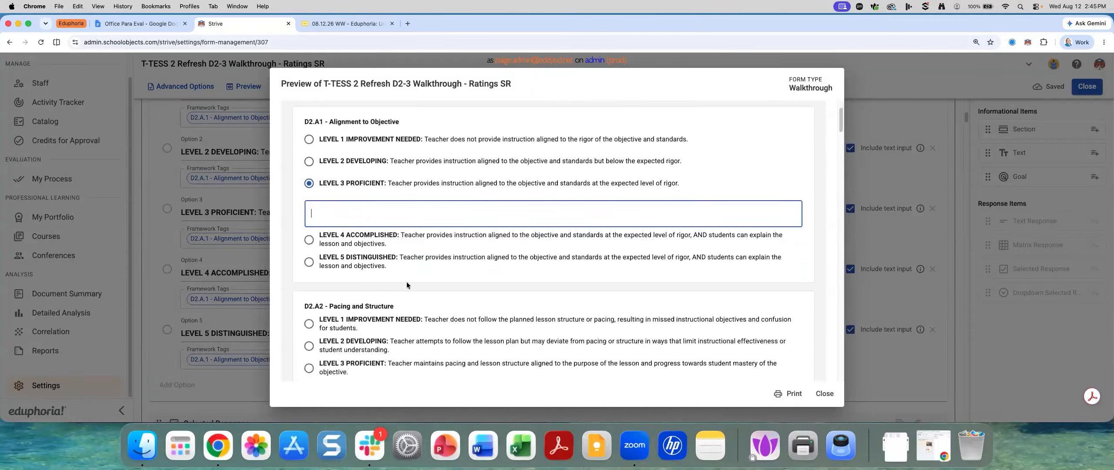
click(824, 394)
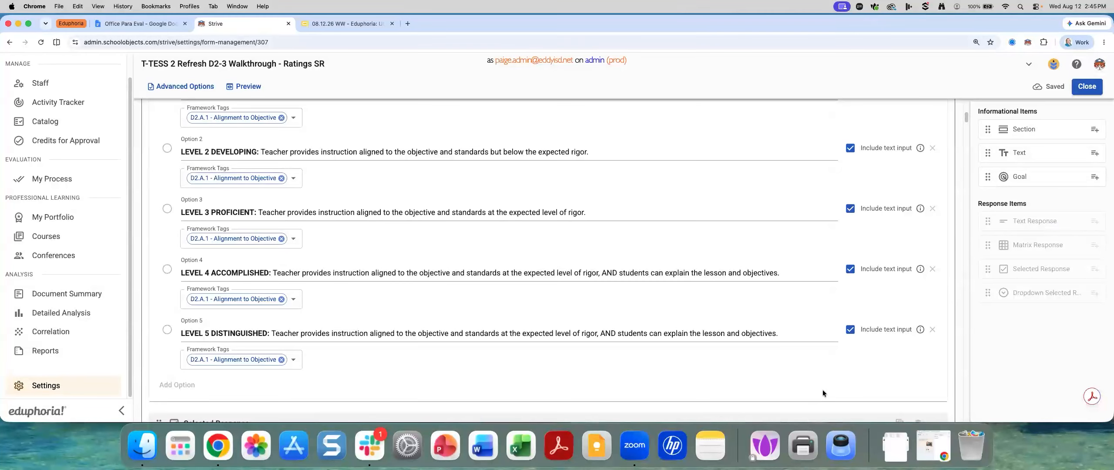
Compare the D2.A1 - Alignment to Objective and D2.A2 - Pacing and Structure selected responses in the form editor.
scroll(484, 284, down, 5)
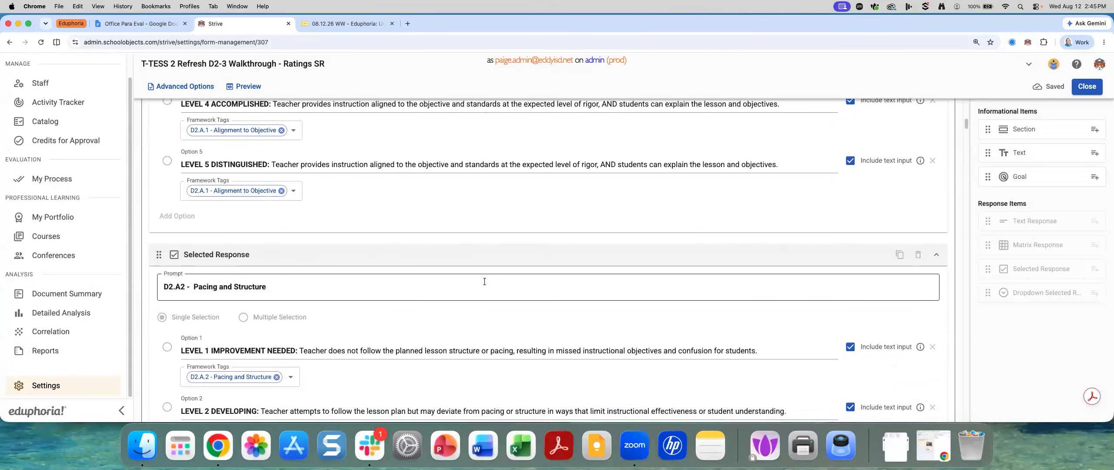
scroll(484, 281, up, 4)
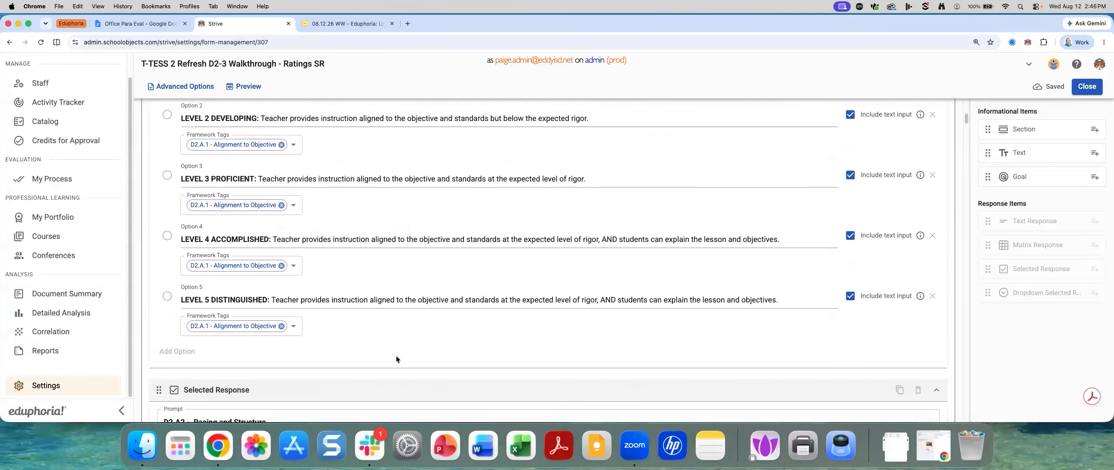
scroll(396, 351, down, 2)
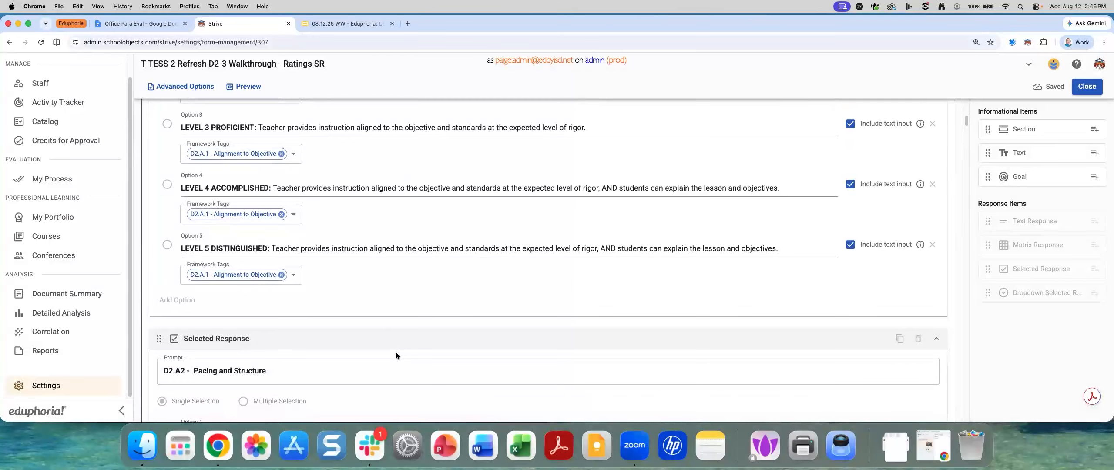
scroll(396, 351, up, 10)
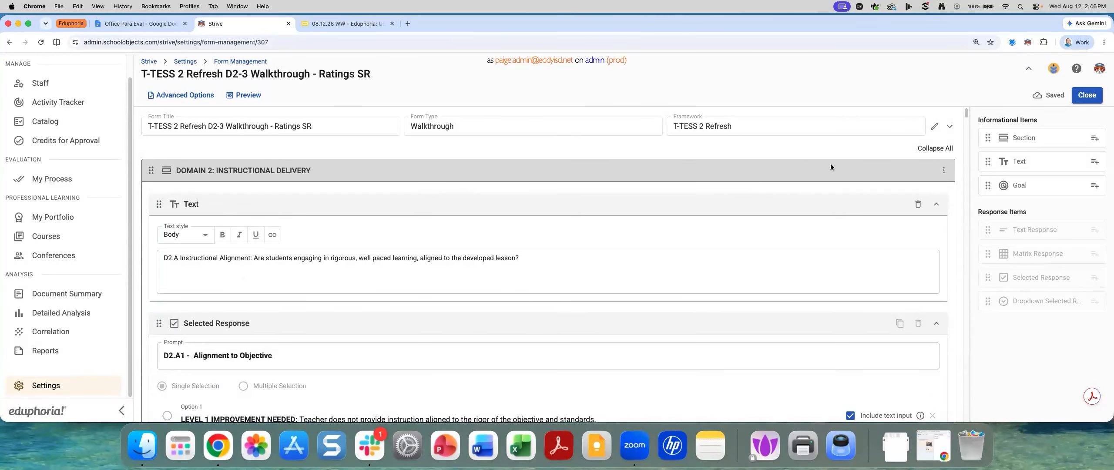
click(491, 242)
Create a copy of the "** T-TESS v2 - BOY - Self-Assessment (GSPD Part I)" reflection form, keeping the suggested title and Reflection type.
click(230, 63)
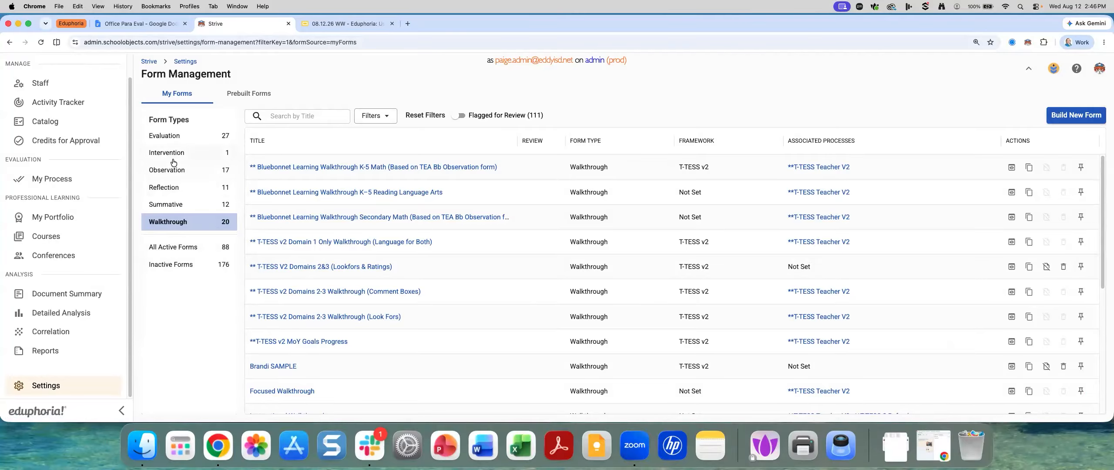
click(169, 188)
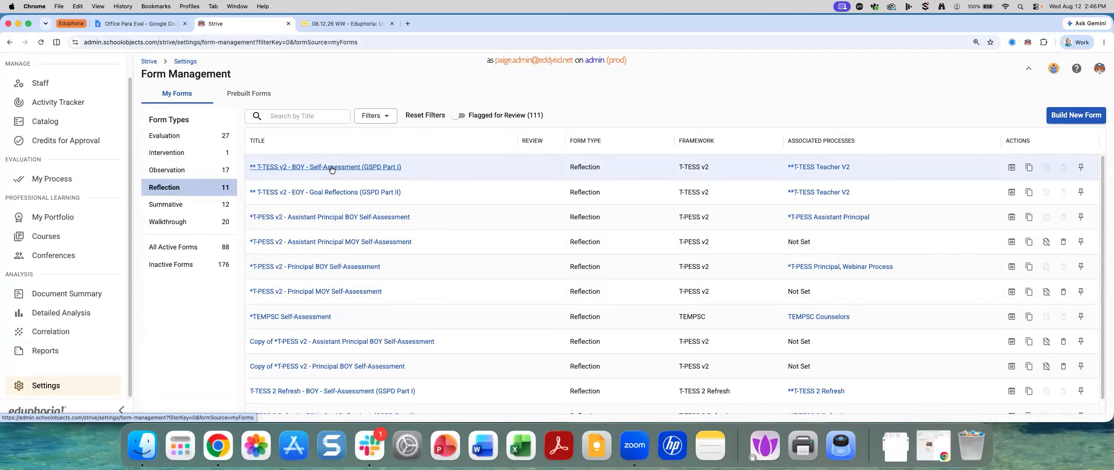
click(1028, 169)
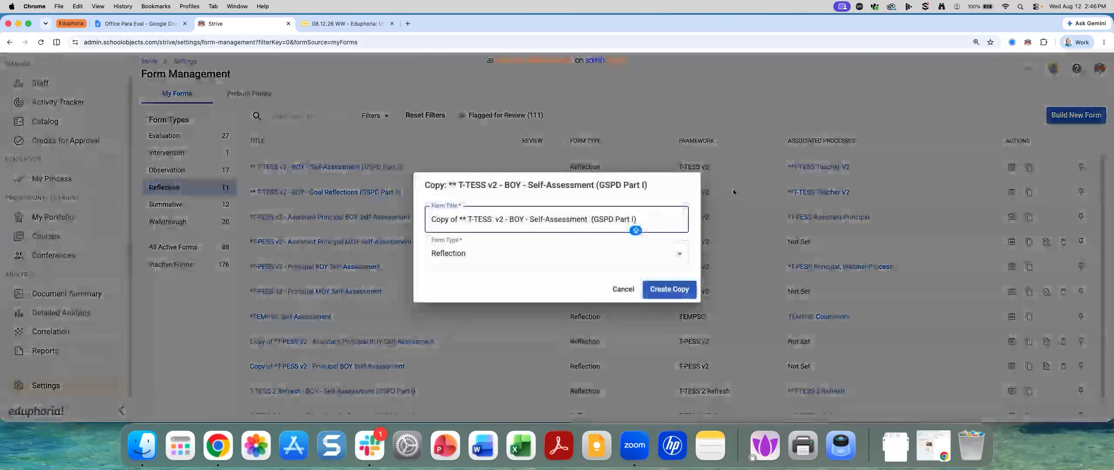
click(670, 289)
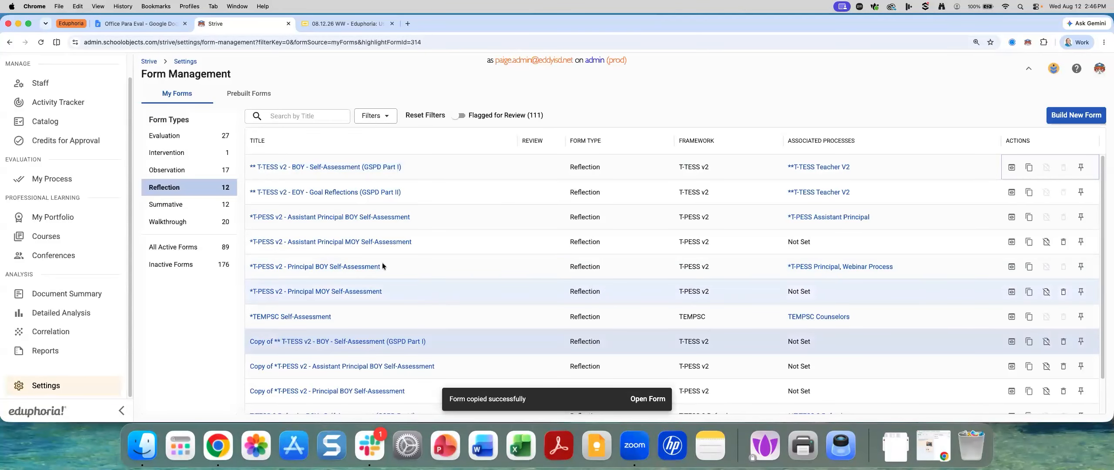
Open the copied BOY Self-Assessment form and preview its Data Analysis section with the Student and Teacher PD data checklists.
click(314, 342)
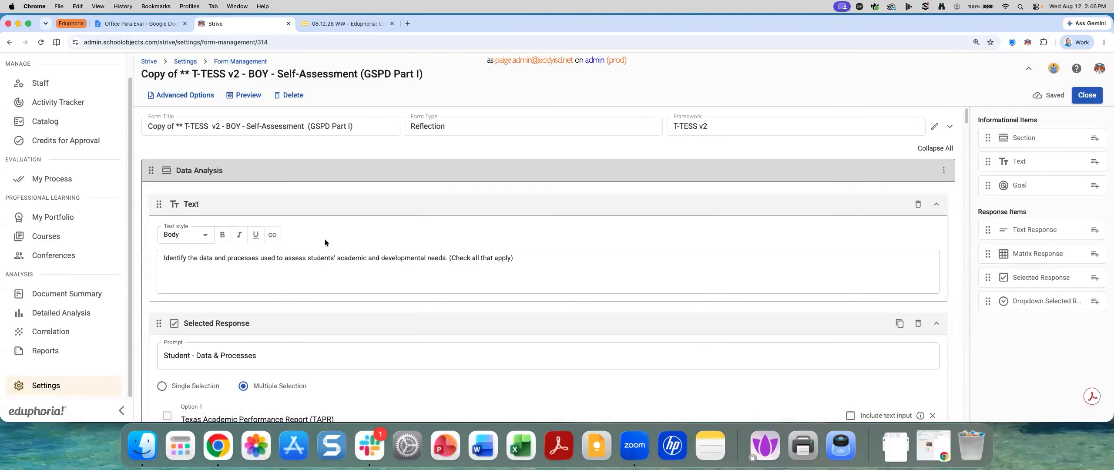
scroll(300, 273, down, 3)
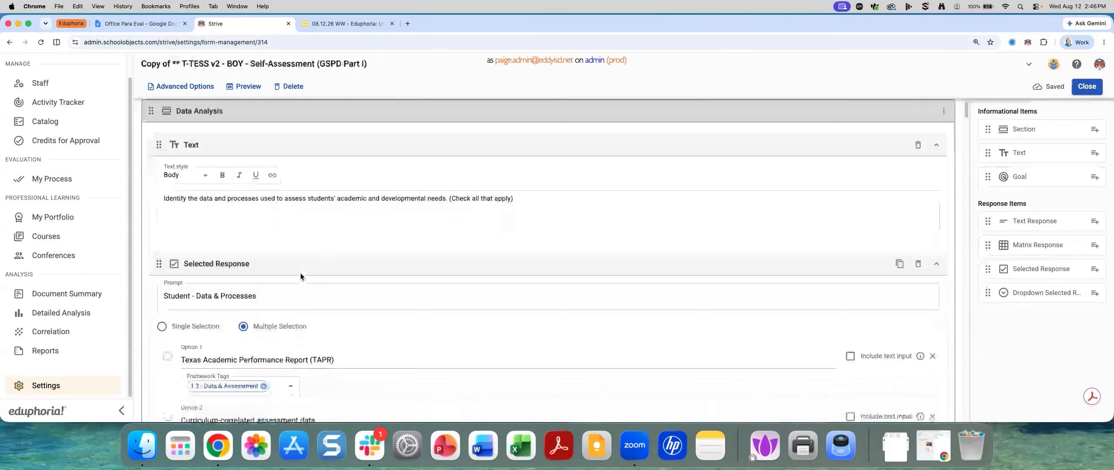
click(243, 87)
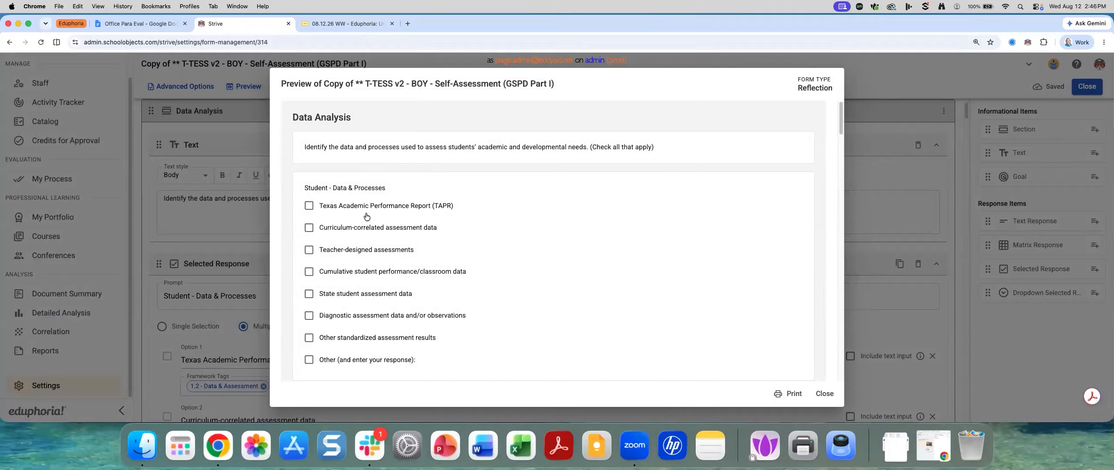
scroll(356, 308, down, 3)
scroll(357, 308, down, 3)
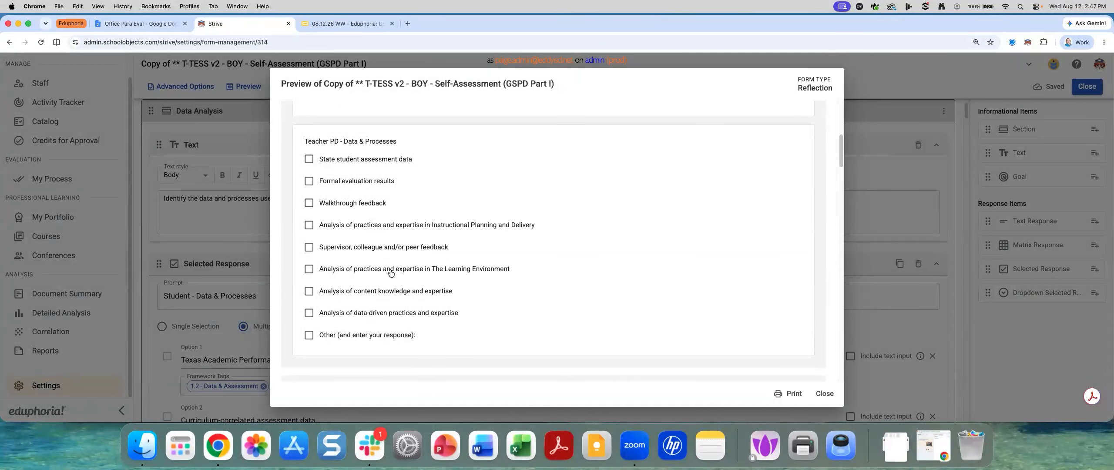
scroll(389, 268, down, 5)
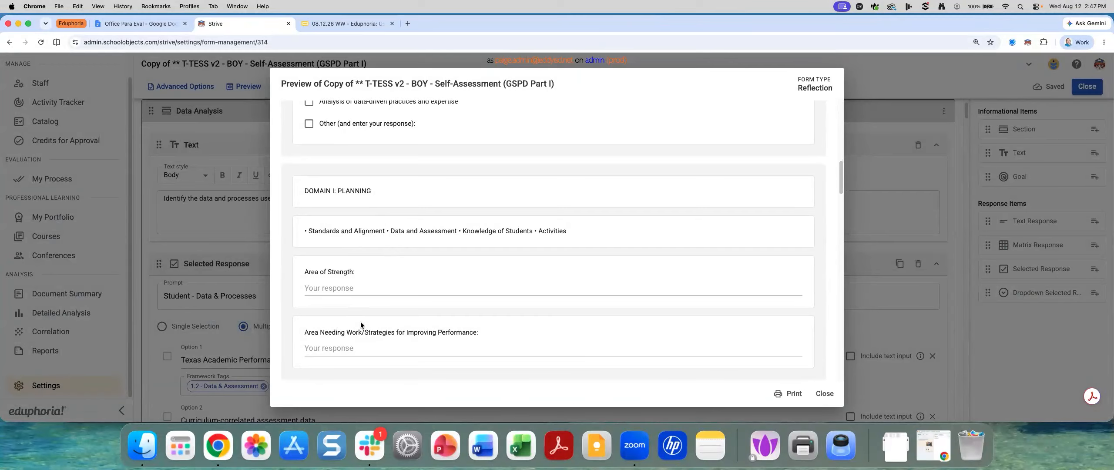
Review the Domain I to IV reflection prompts and the Goal Setting and Professional Development questions in the form preview.
scroll(361, 322, down, 3)
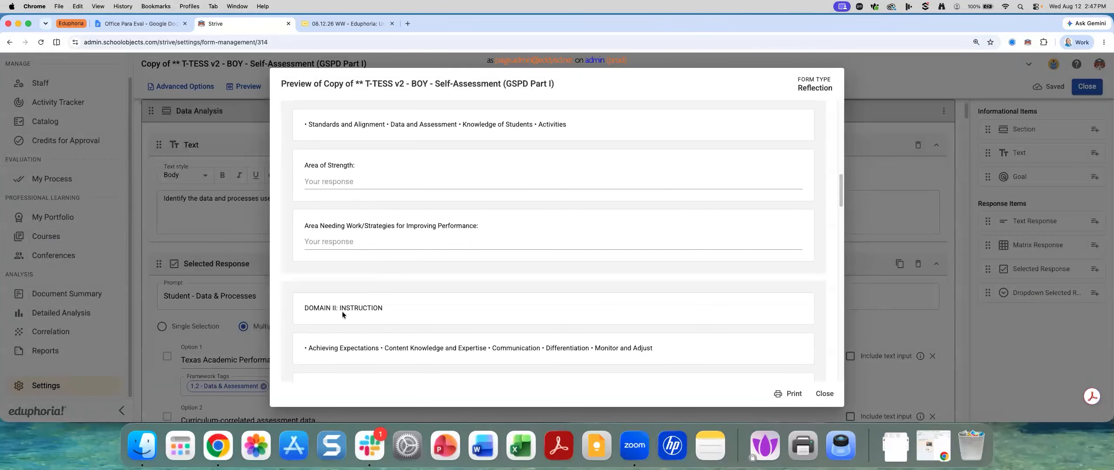
click(327, 250)
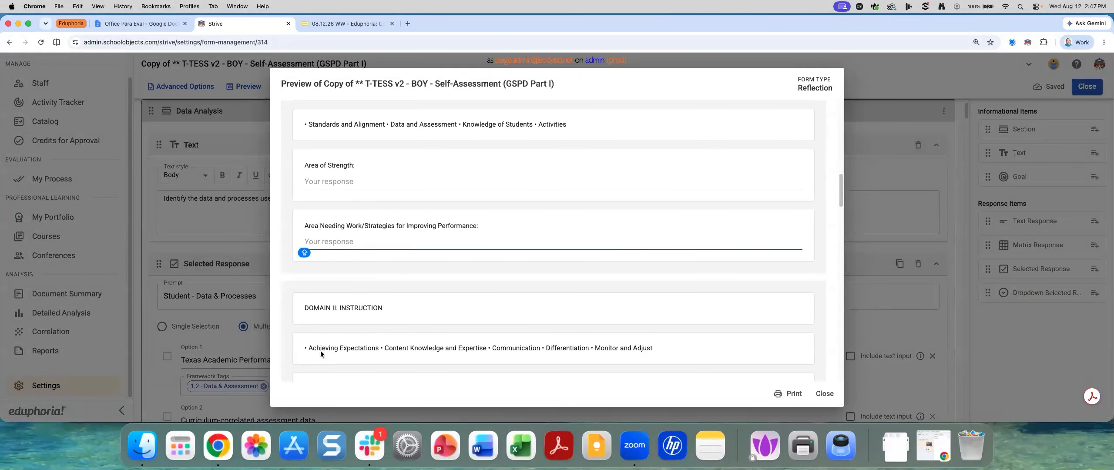
scroll(401, 342, down, 5)
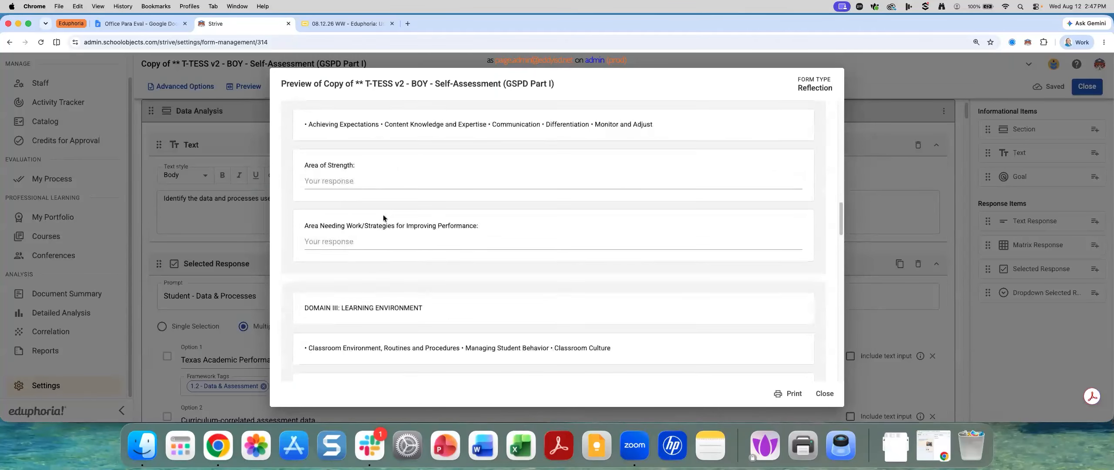
scroll(417, 346, down, 5)
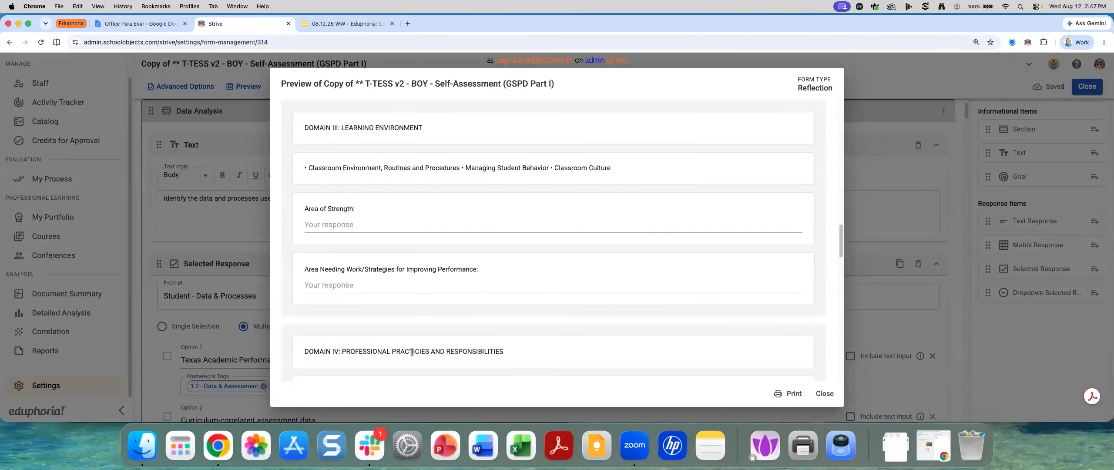
scroll(412, 351, down, 10)
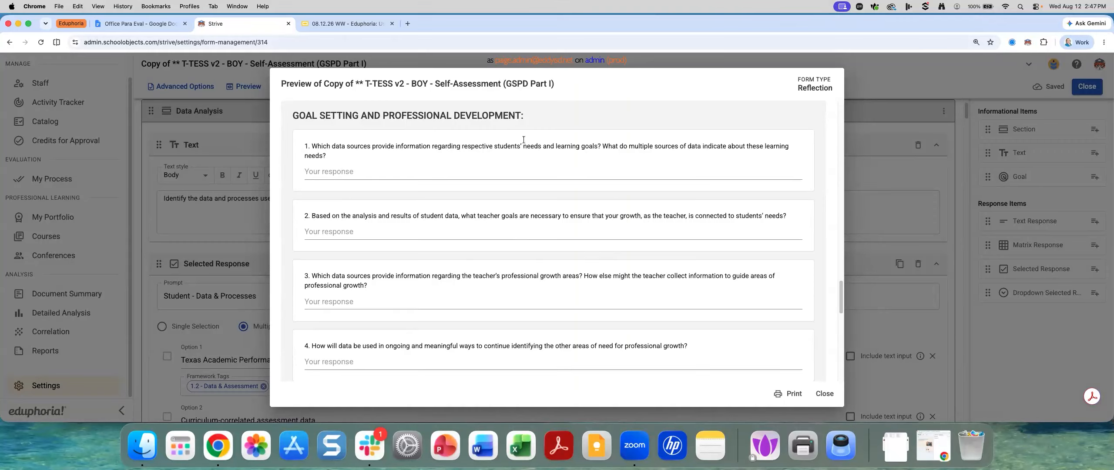
scroll(557, 364, down, 3)
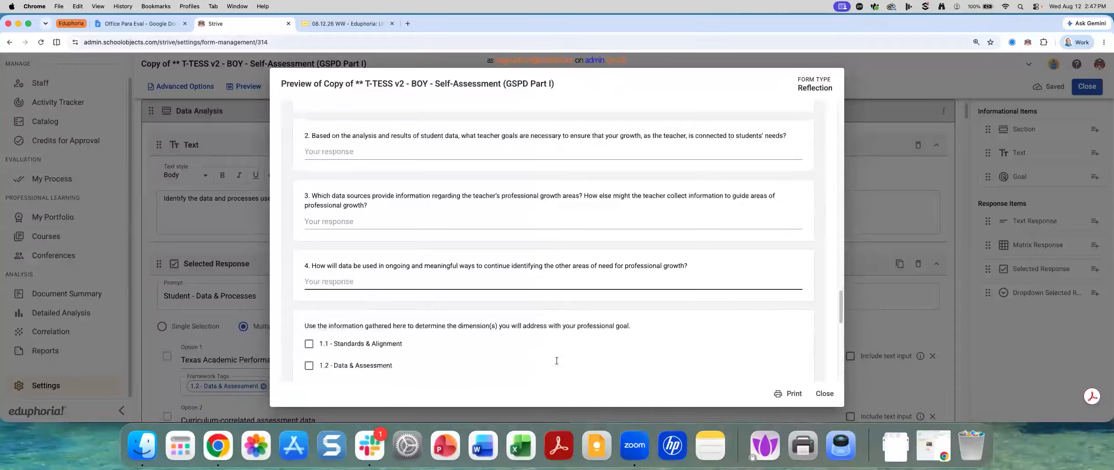
scroll(557, 365, down, 3)
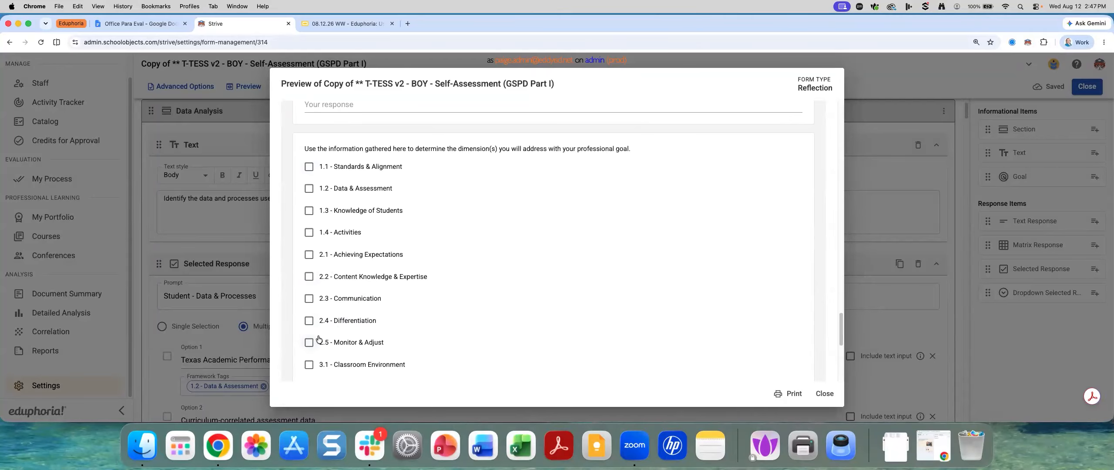
Try selecting 2.4 - Differentiation, 1.4 - Activities and 1.3 - Knowledge of Students in the preview's dimension checklist, check the Completion section and close the preview.
click(310, 322)
click(310, 234)
click(309, 212)
scroll(577, 300, down, 5)
scroll(577, 301, down, 1)
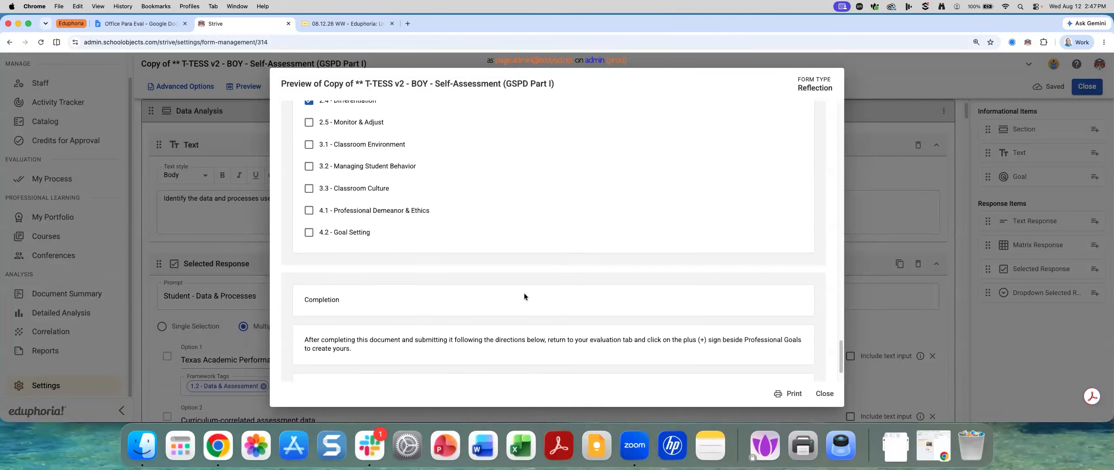
click(824, 393)
Look through the copied form's items, response options and framework tags in the form editor.
scroll(527, 335, down, 10)
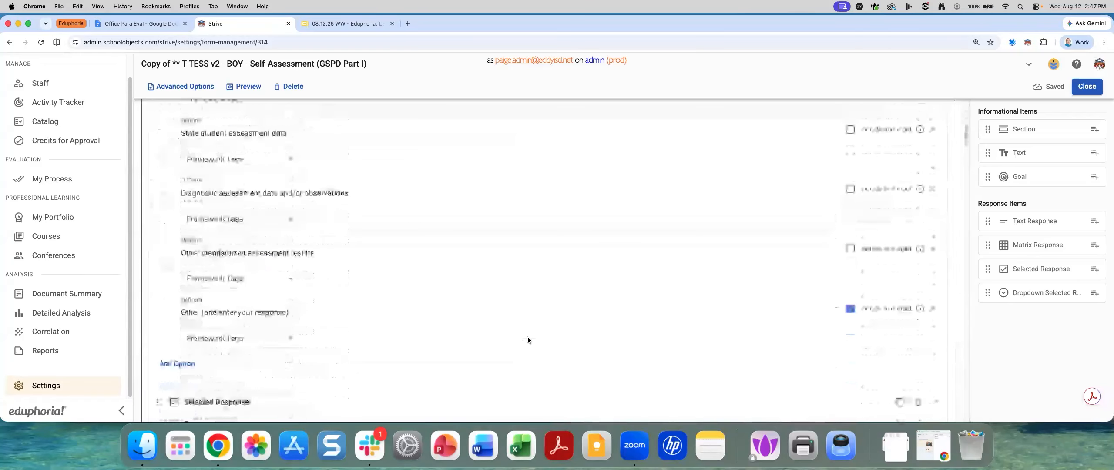
scroll(527, 337, down, 15)
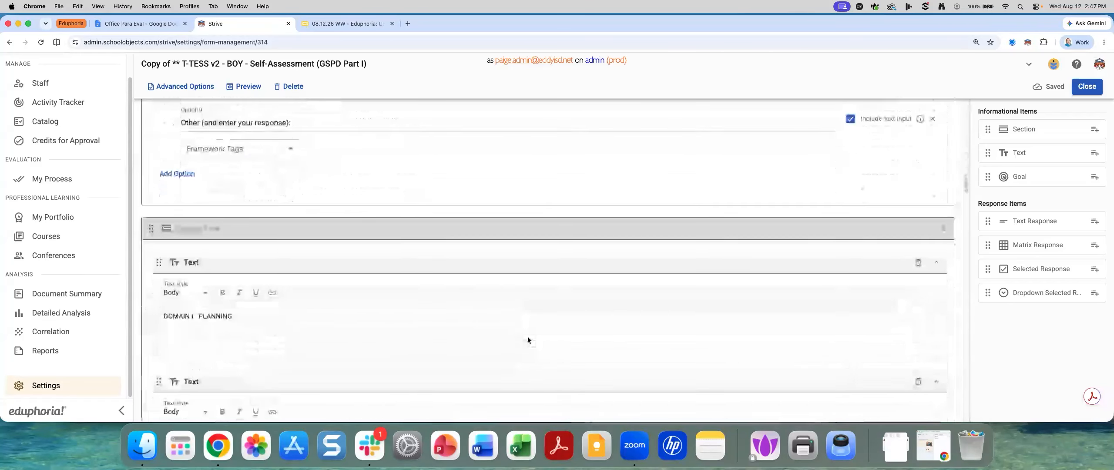
scroll(528, 339, down, 15)
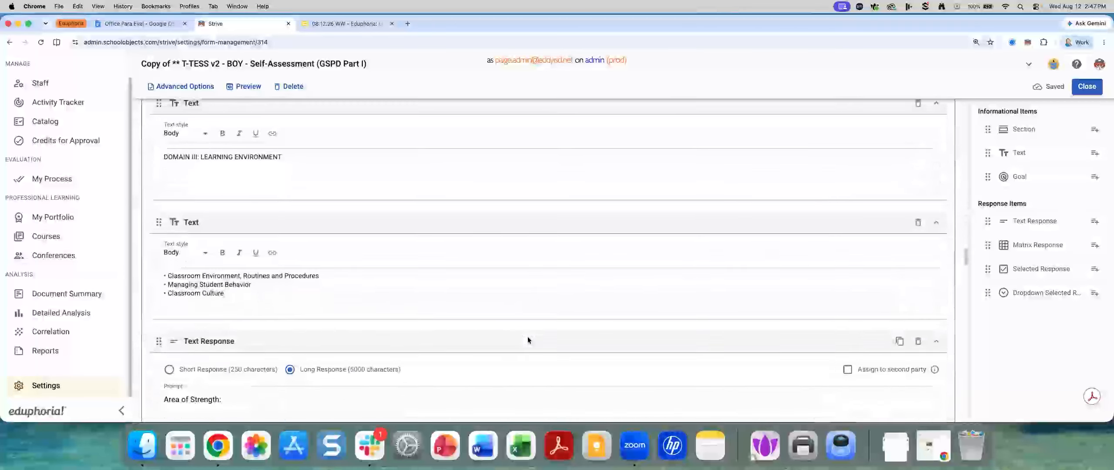
scroll(527, 336, up, 20)
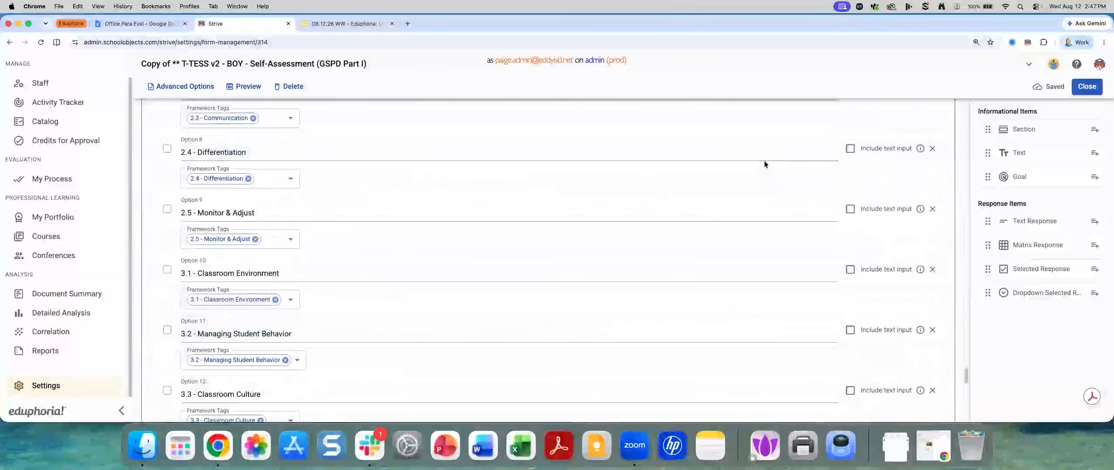
scroll(765, 163, up, 5)
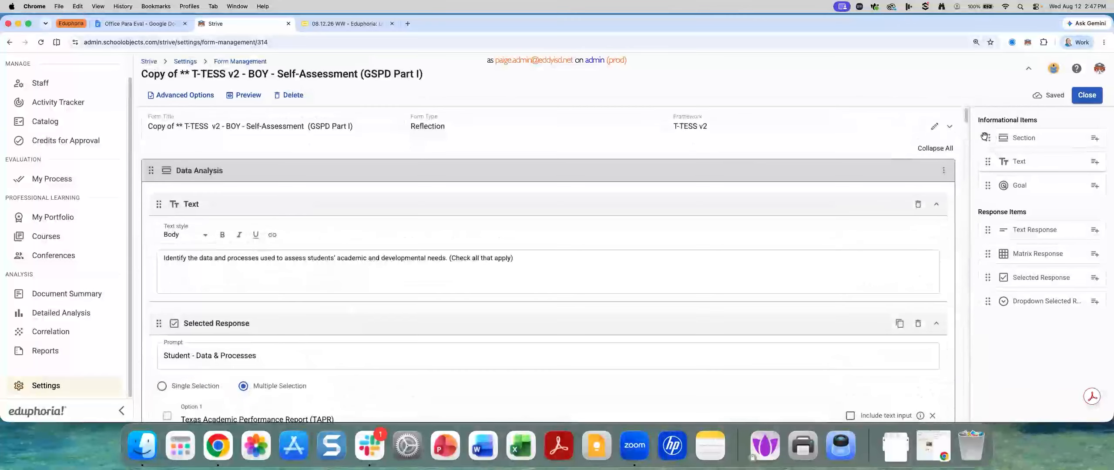
Collapse all form items and add a Text Response at the start of the final untitled section, above the Completion text.
click(937, 150)
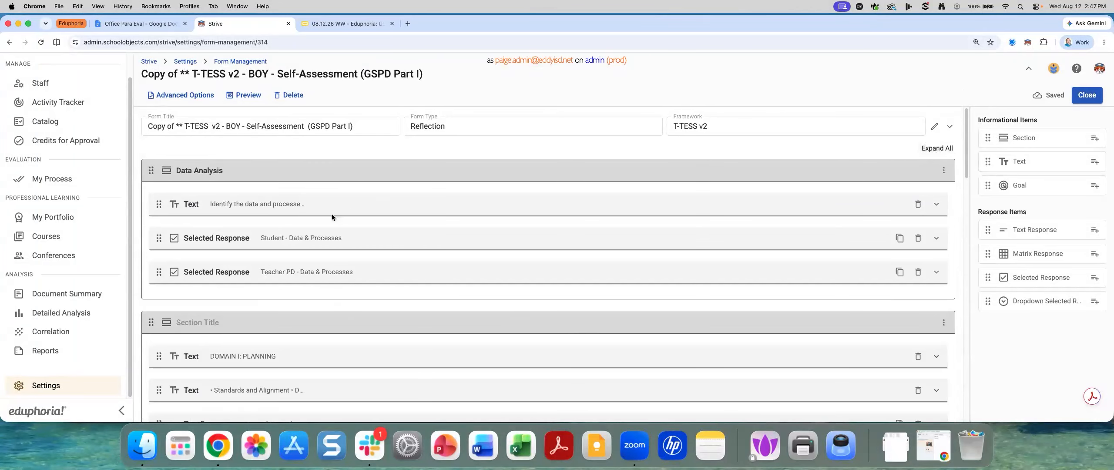
scroll(355, 352, down, 15)
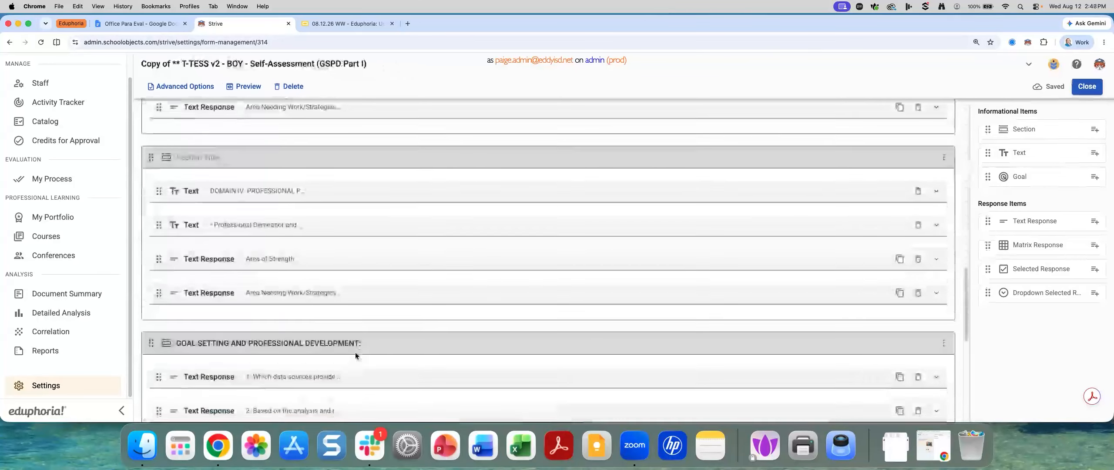
scroll(355, 351, down, 5)
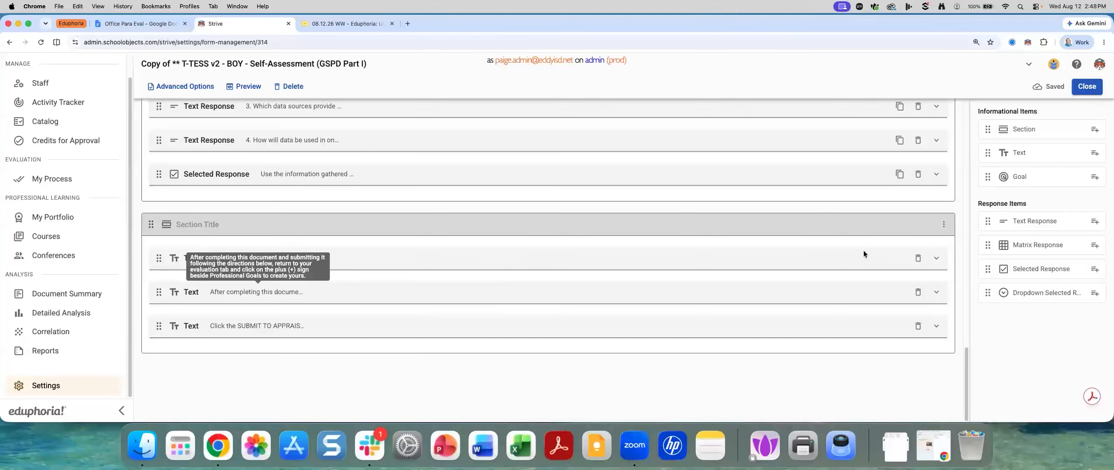
drag(1016, 213, 631, 244)
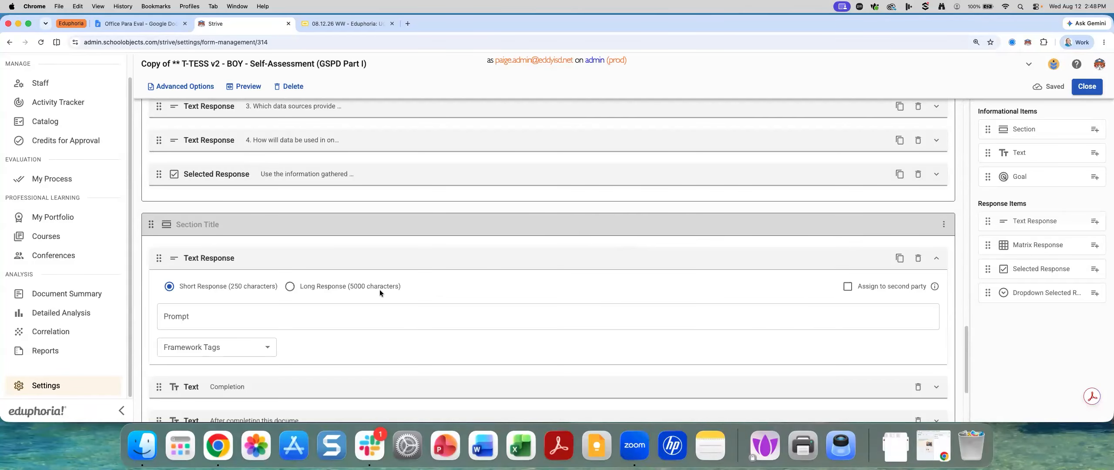
Make the new text response a Long Response with the prompt "EVALUATOR COMMENTS:" and assign it to the second party.
click(290, 286)
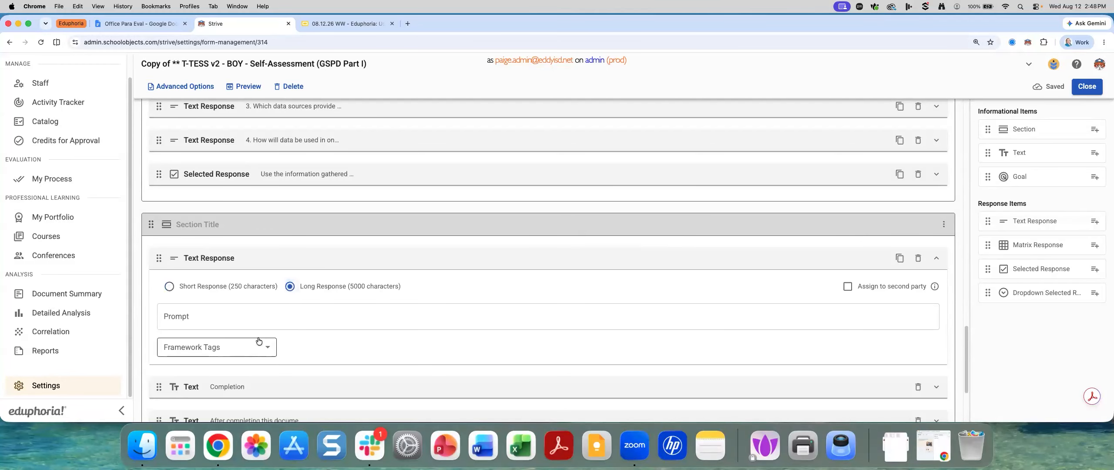
click(190, 316)
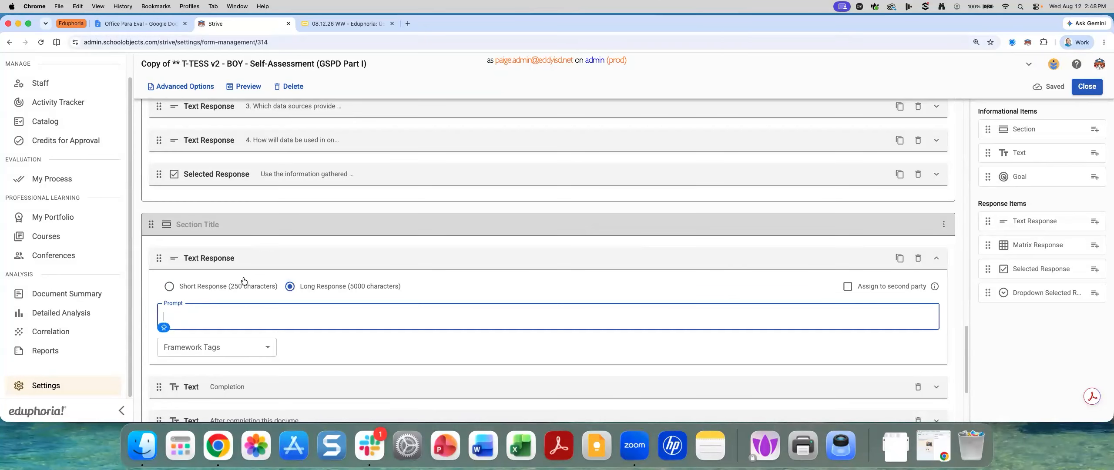
text(EVALUATOR COMMENTS:)
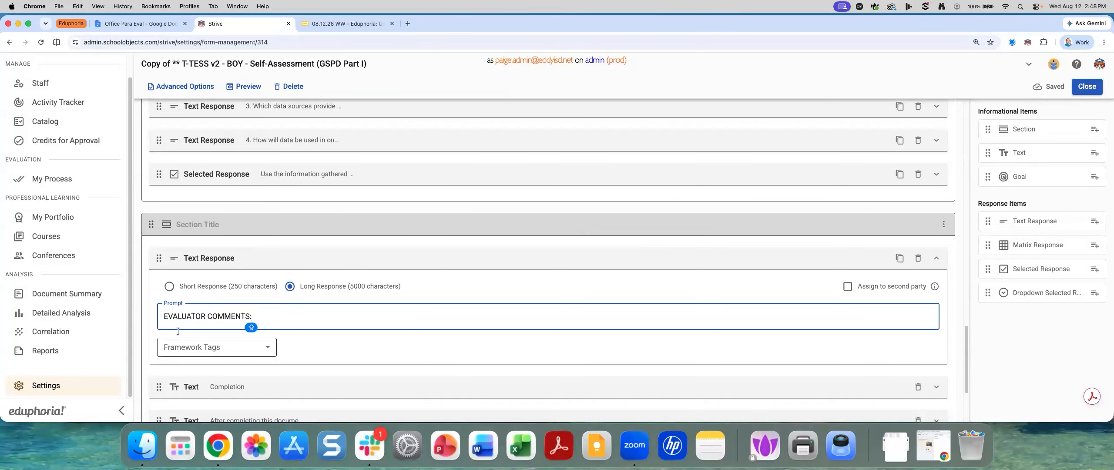
click(848, 287)
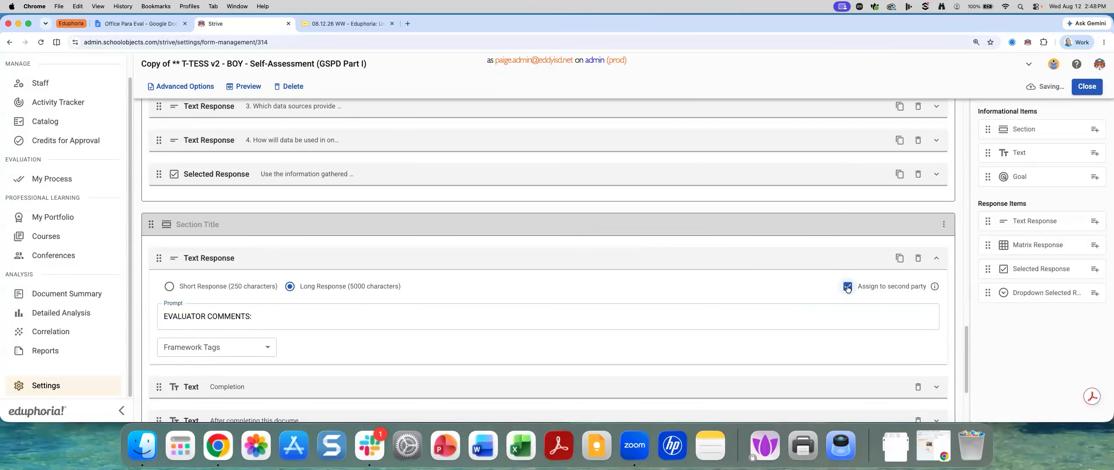
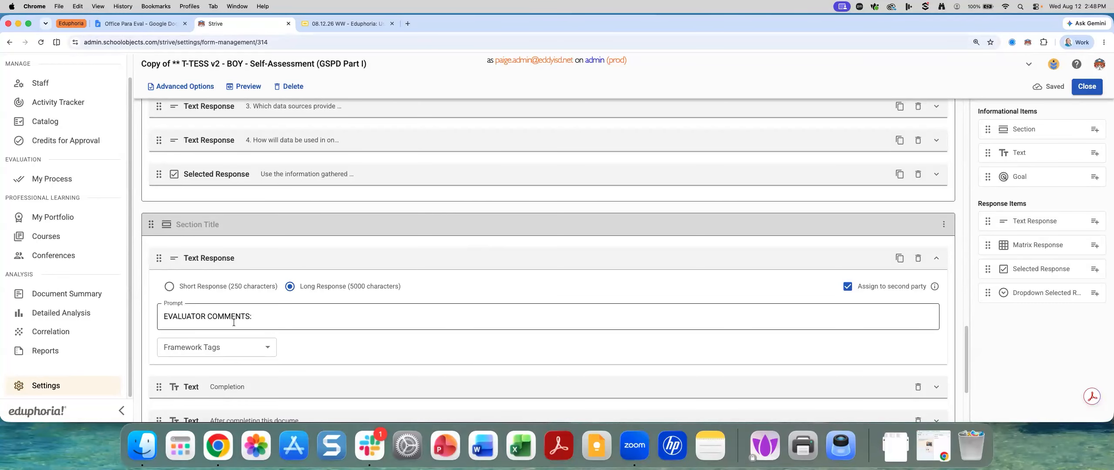
Expand the "After completing this document" text in the final section and review its instructions on creating Professional Goals.
scroll(233, 322, down, 1)
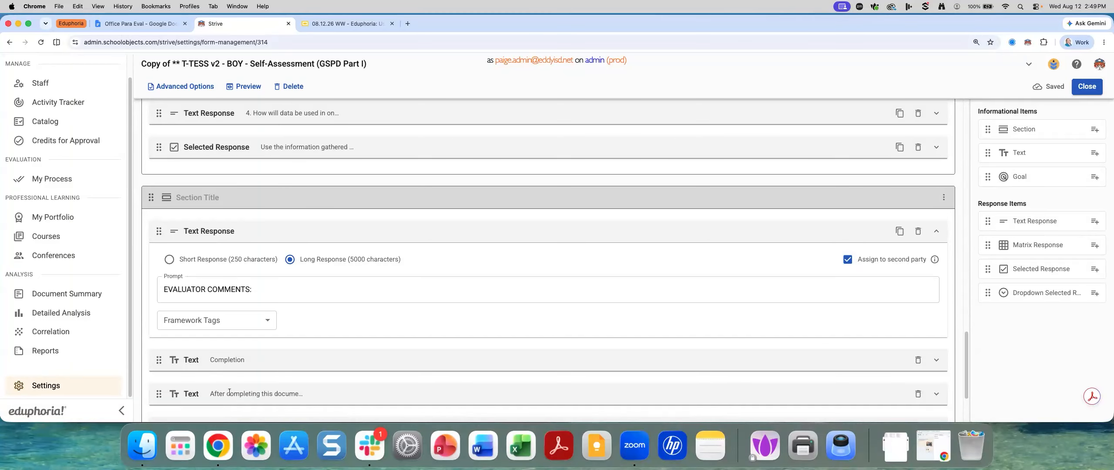
click(932, 395)
scroll(660, 357, down, 4)
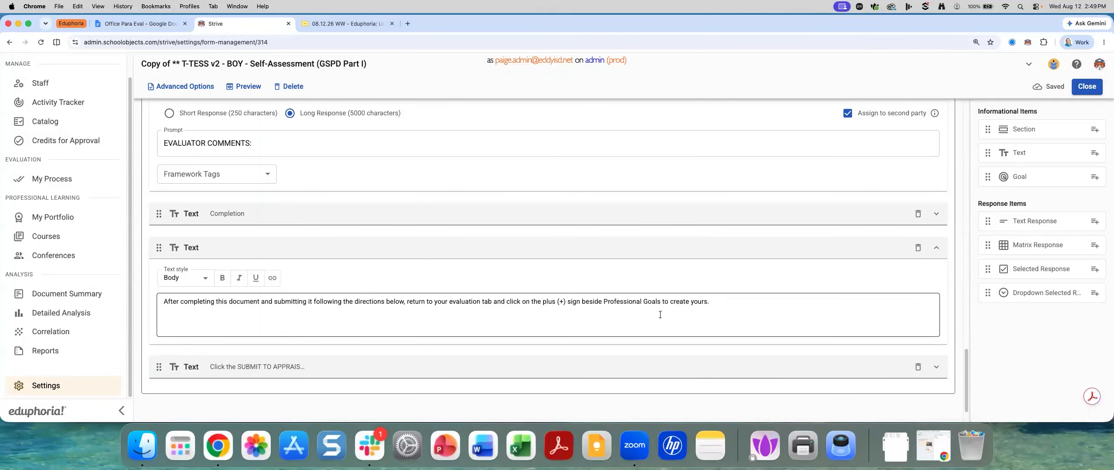
scroll(660, 314, down, 2)
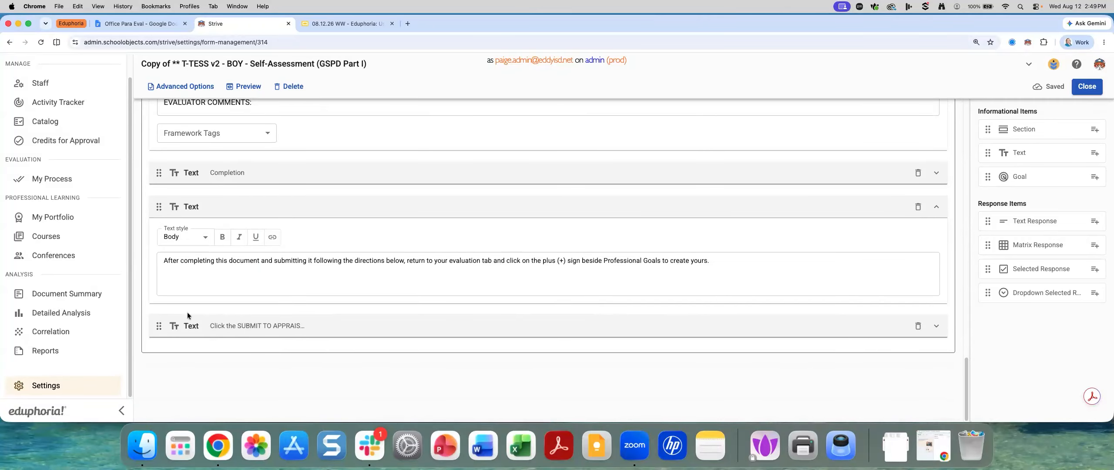
click(721, 262)
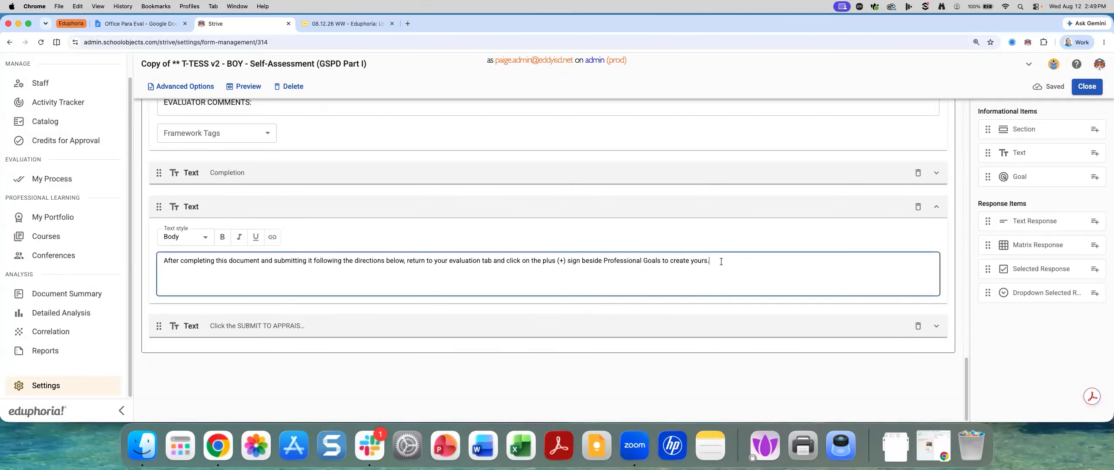
key(Return)
click(160, 326)
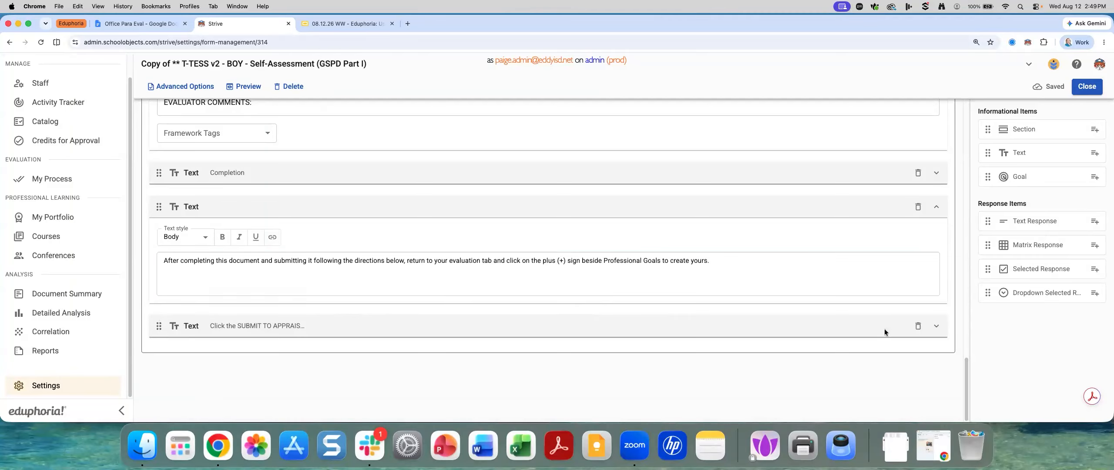
Expand the SUBMIT TO APPRAISER instruction text and review the form's advanced scoring, sharing and signing options.
click(936, 327)
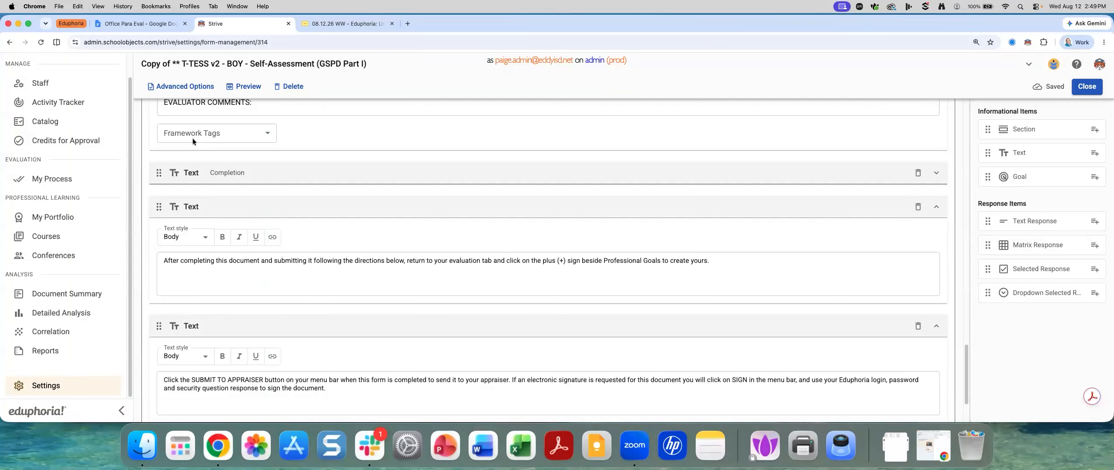
click(184, 89)
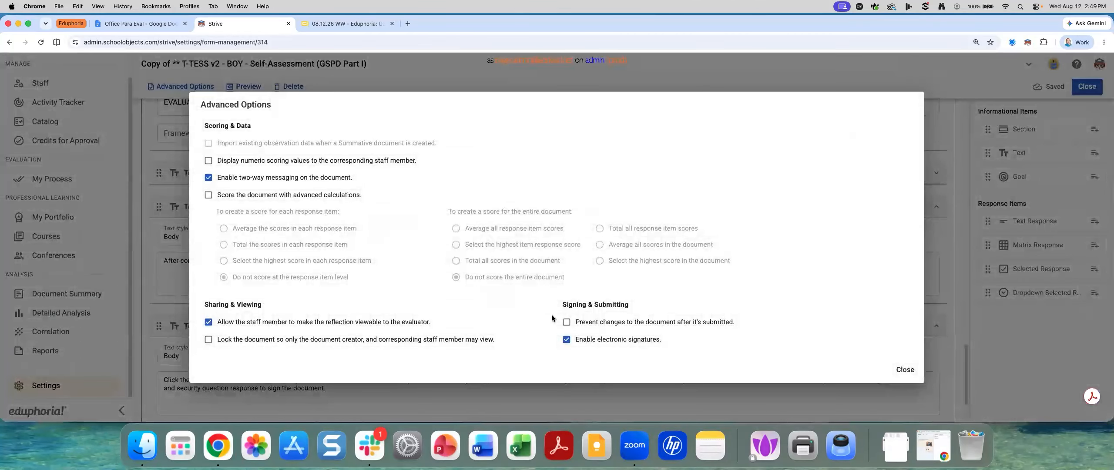
click(904, 371)
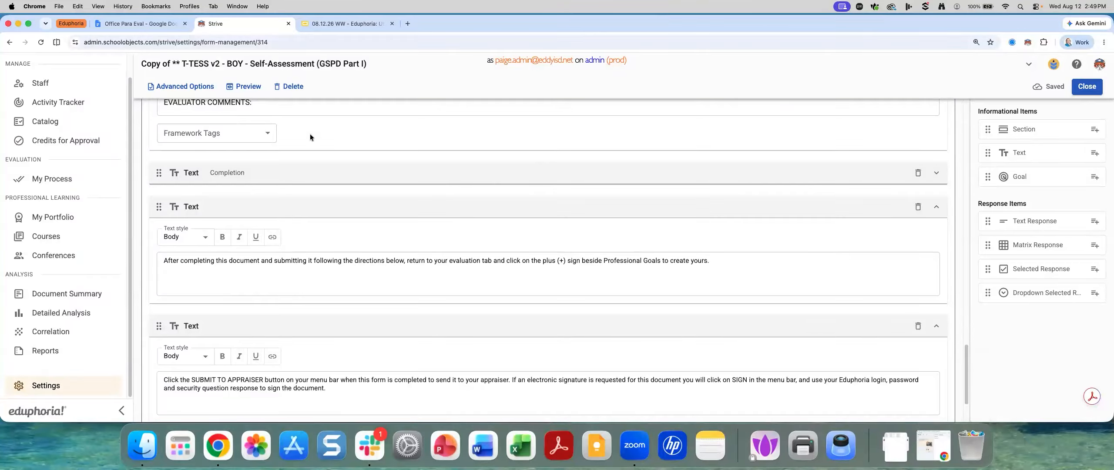
Leave the self-assessment form, return to Form Management and list only the Evaluation forms.
scroll(313, 176, up, 3)
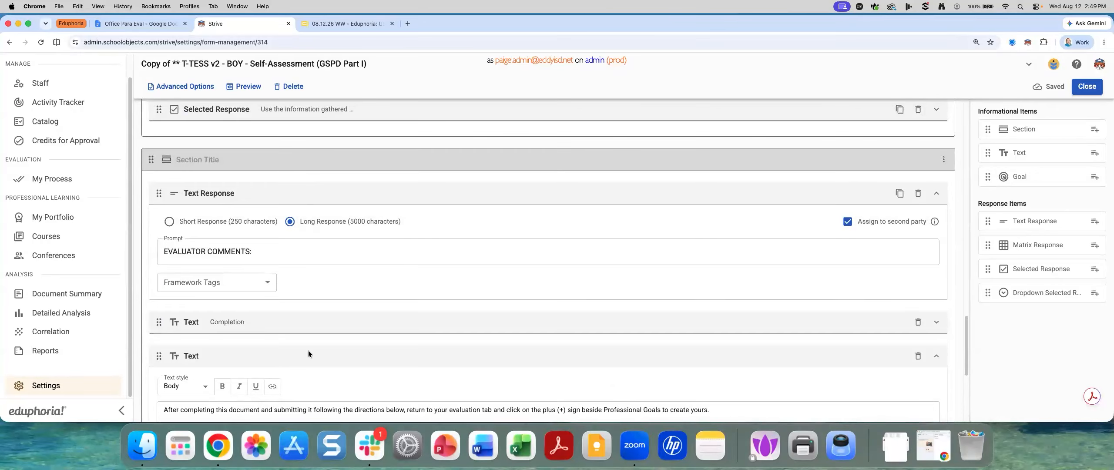
scroll(308, 350, down, 5)
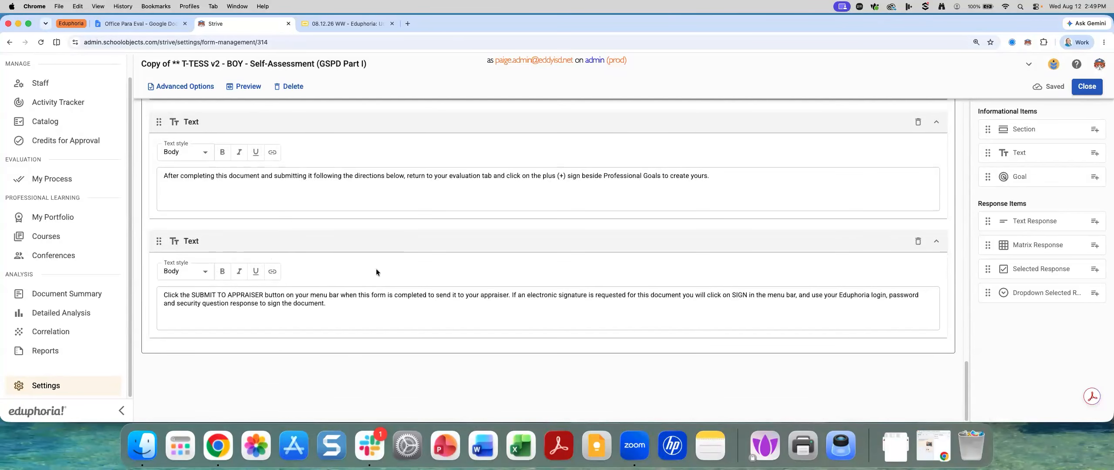
click(49, 386)
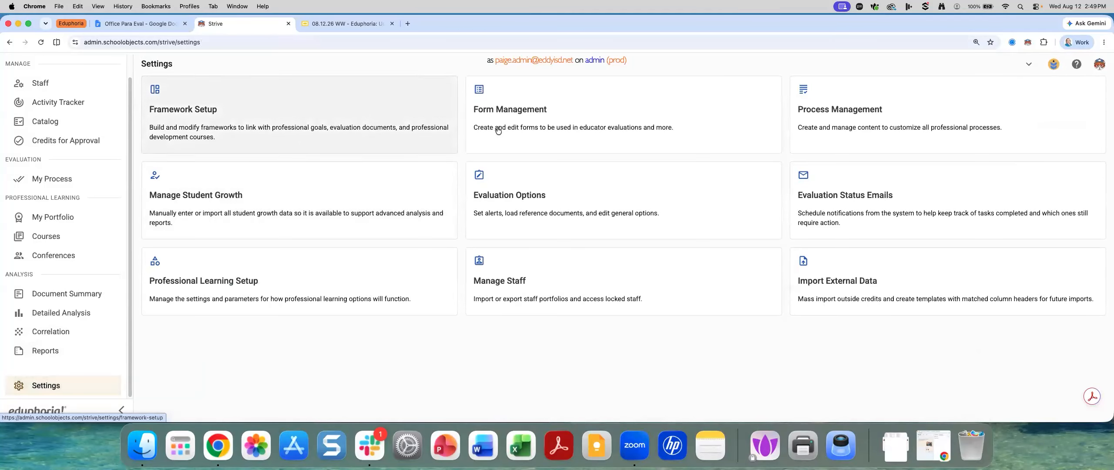
click(498, 112)
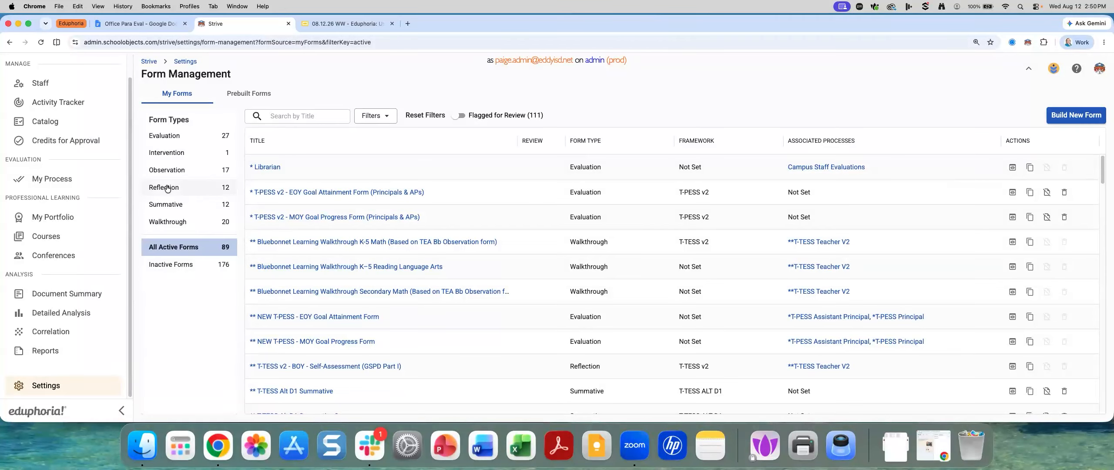
click(168, 137)
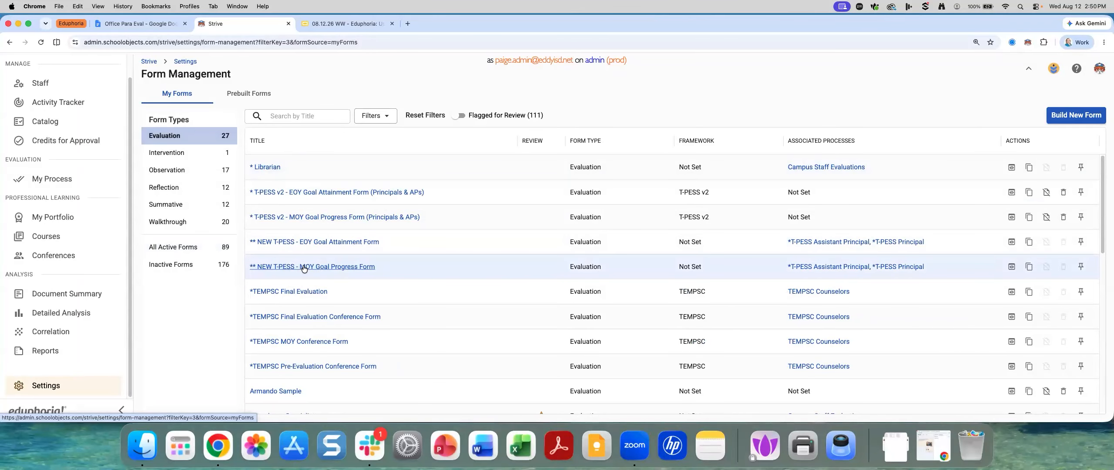
Copy the "** NEW T-PESS - MOY Goal Progress Form" as a Walkthrough form titled "T-TESS - MOY Goal Progress Form".
click(1029, 266)
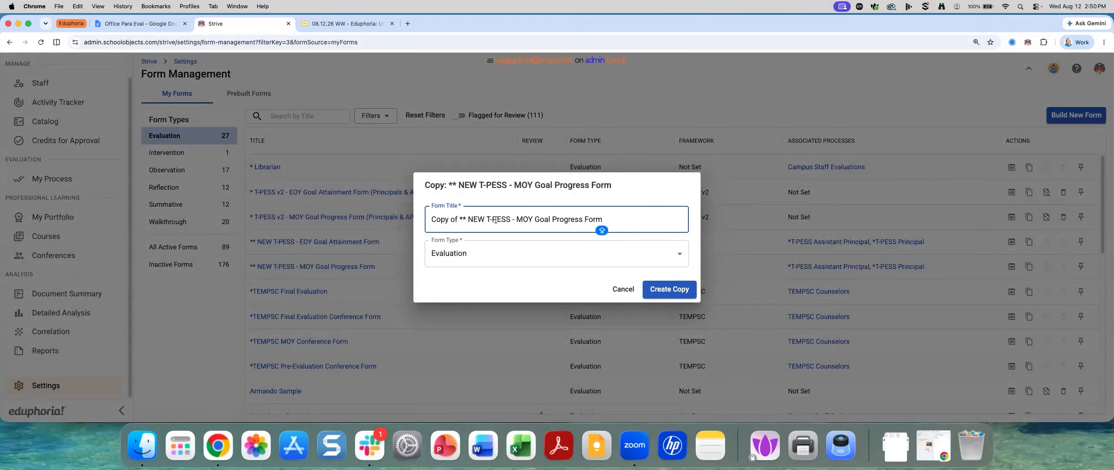
drag(497, 220, 427, 219)
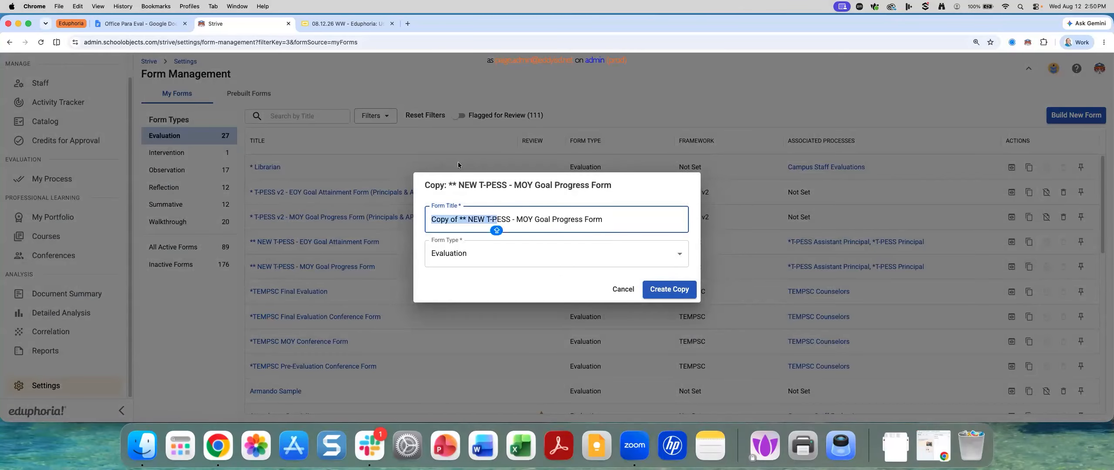
text(T-T)
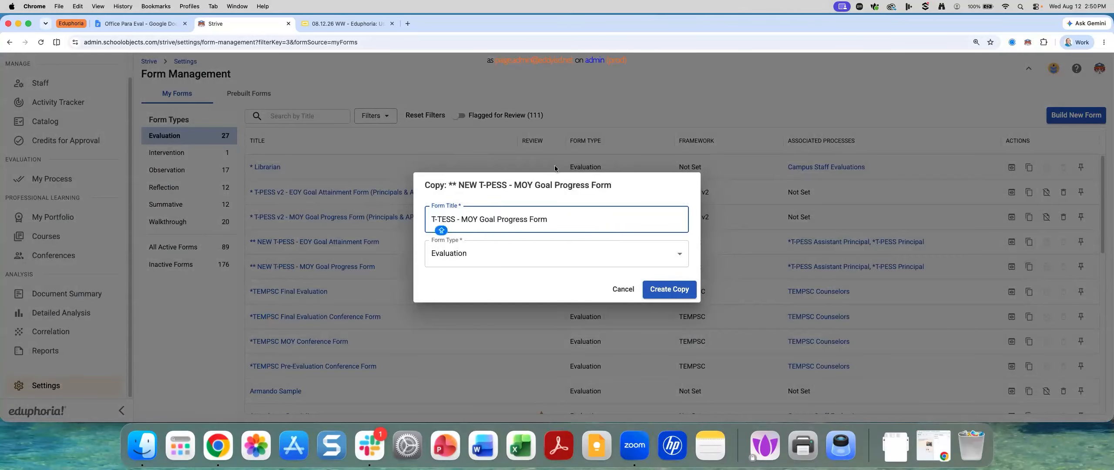
click(529, 255)
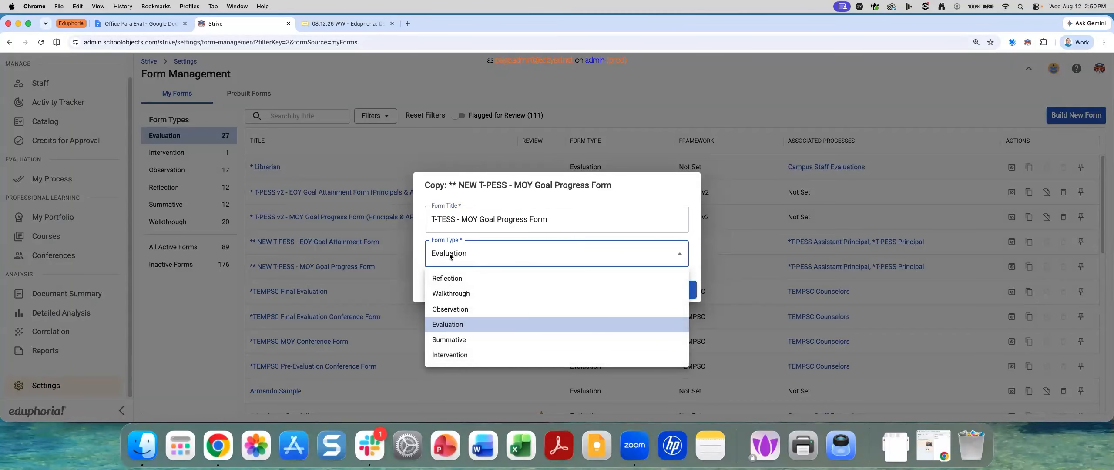
click(452, 294)
click(662, 296)
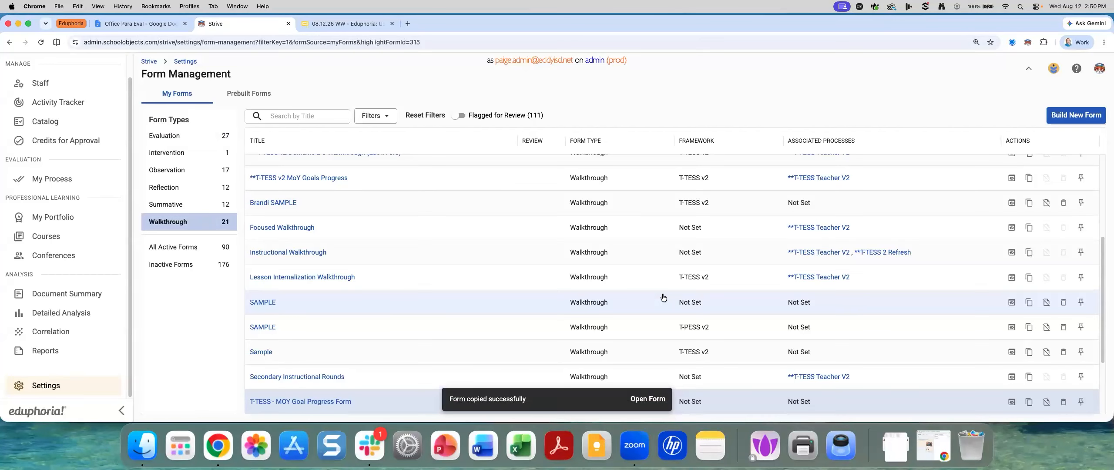
Open the copied T-TESS form and remove the text item with the appraiser preparation instructions from its first section.
click(333, 401)
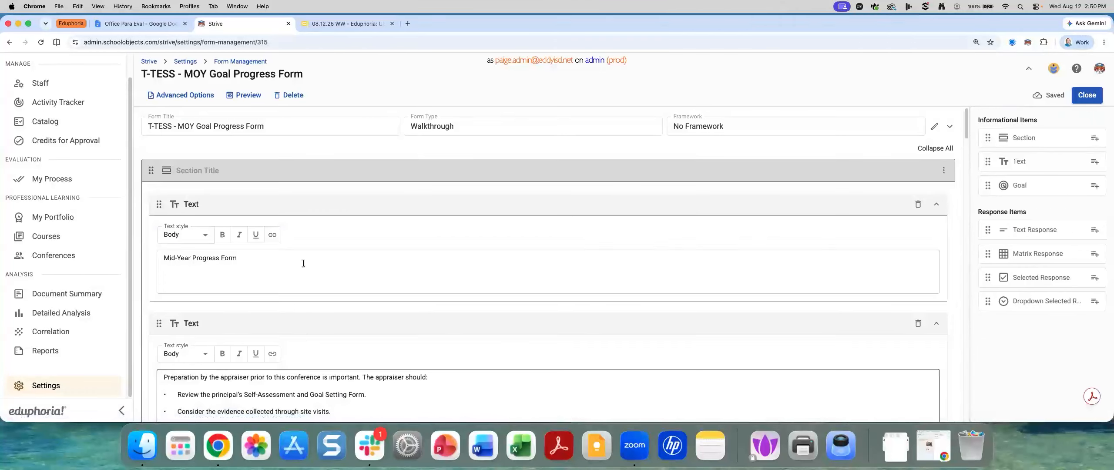
scroll(321, 317, down, 5)
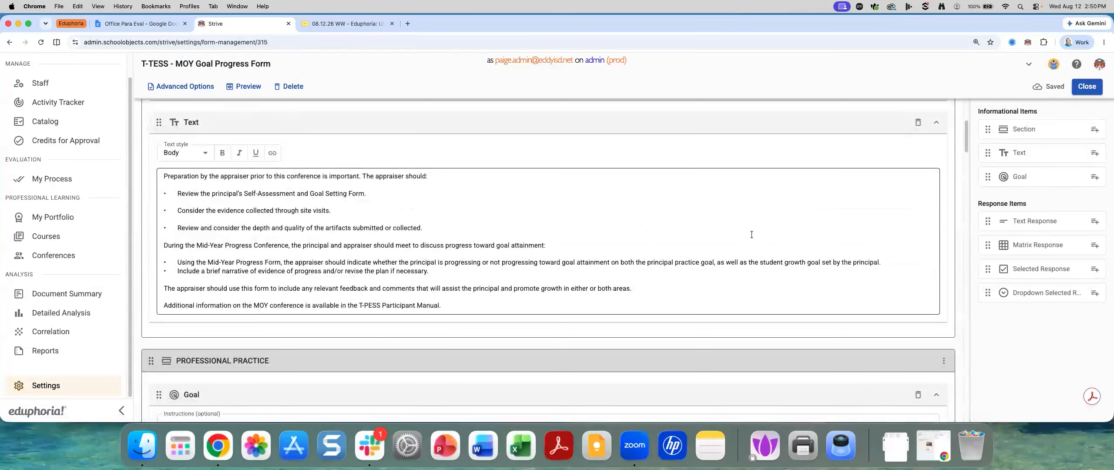
drag(445, 307, 283, 255)
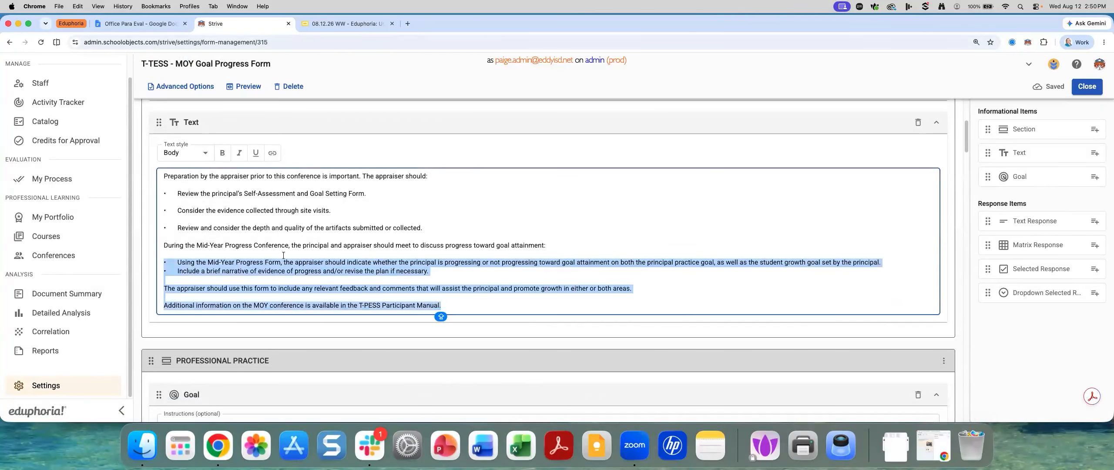
drag(166, 175, 497, 300)
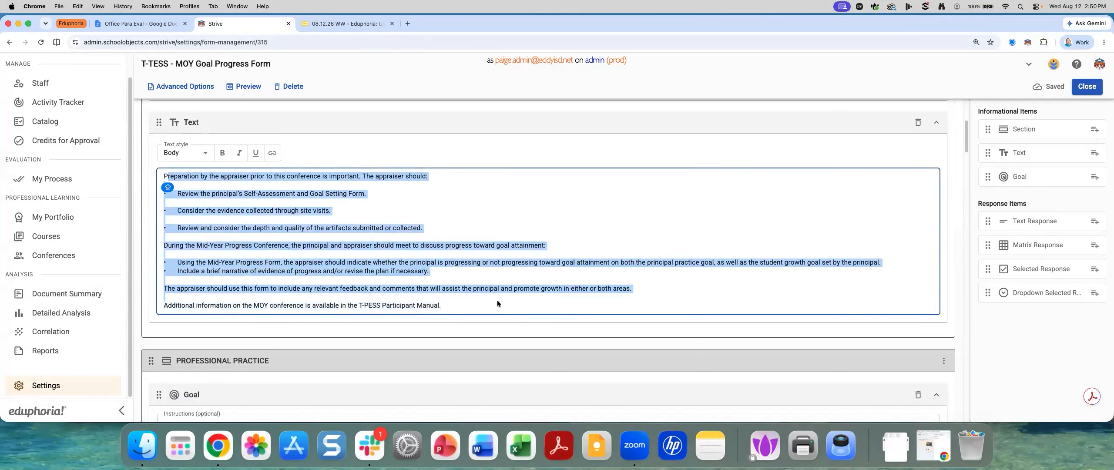
key(BackSpace)
key(BackSpace)
triple_click(412, 176)
key(BackSpace)
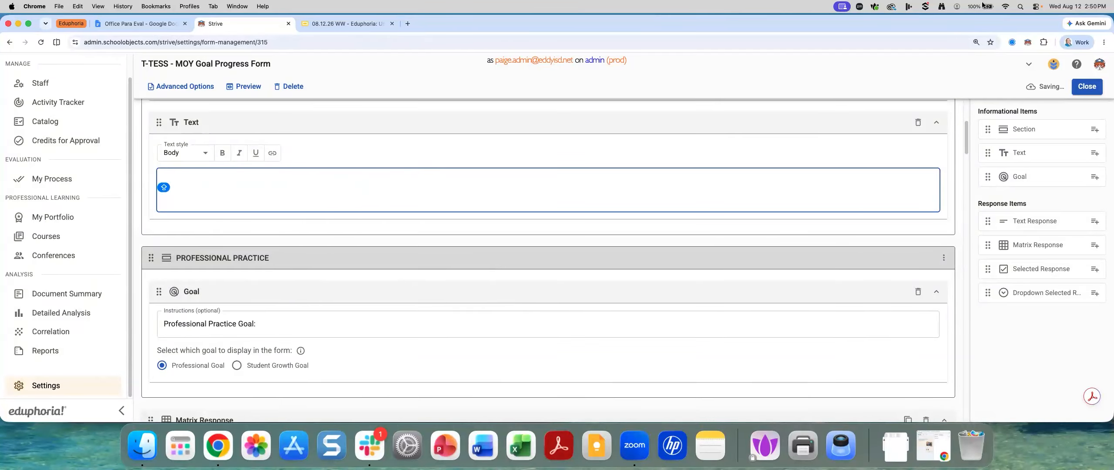
click(918, 122)
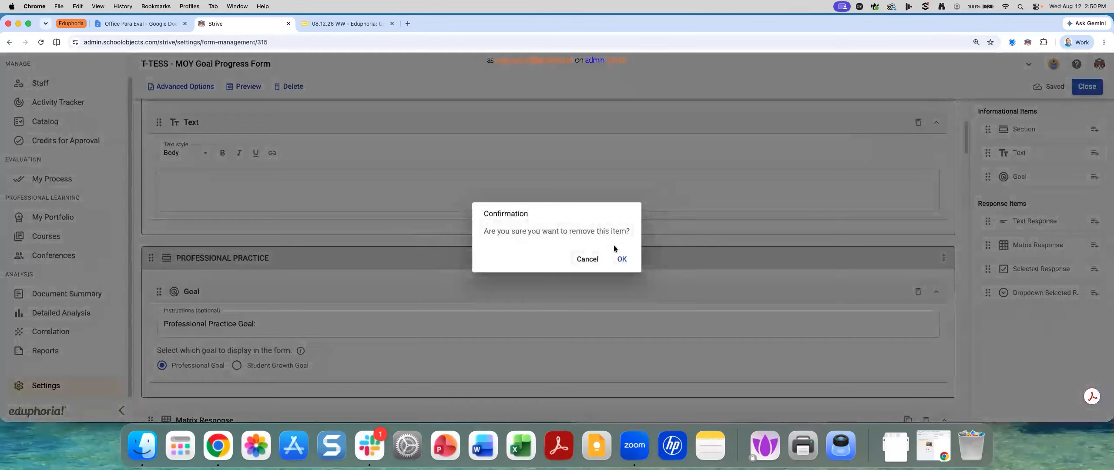
click(621, 258)
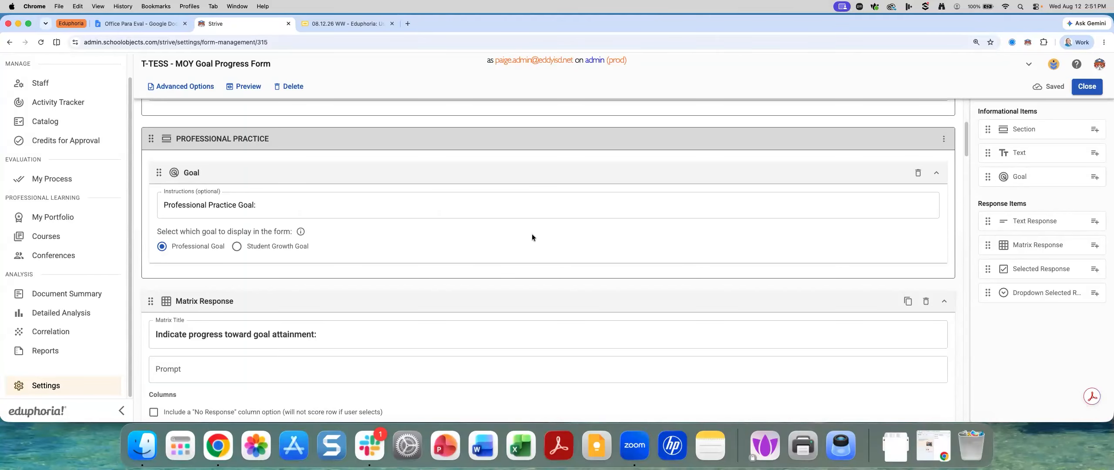
Remove the three blank columns from the "Indicate progress toward goal attainment:" matrix, keeping Progressing and Not Progressing.
scroll(532, 233, down, 5)
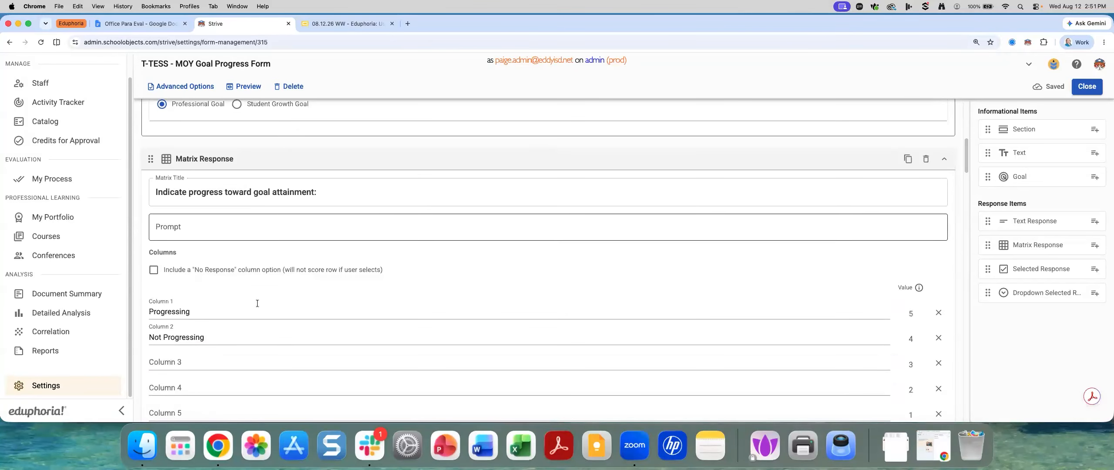
scroll(257, 303, down, 3)
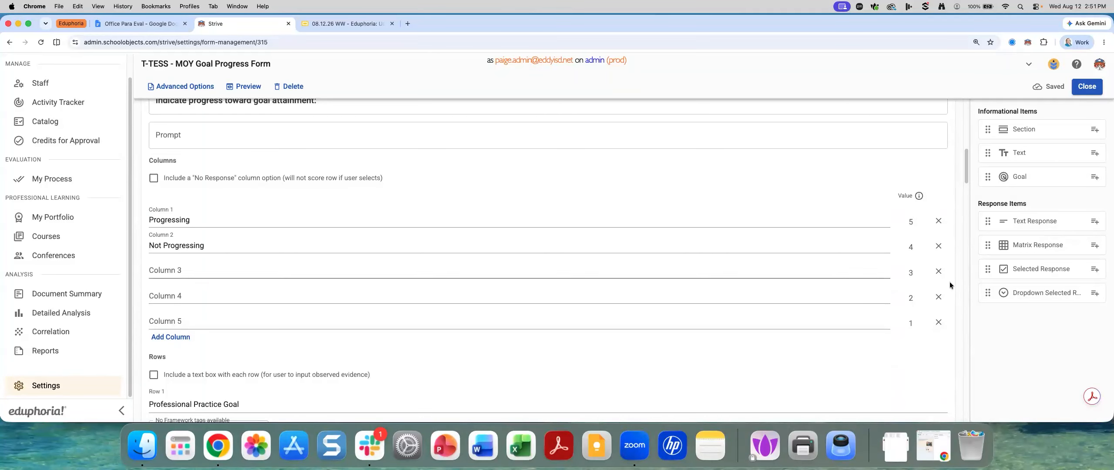
click(937, 273)
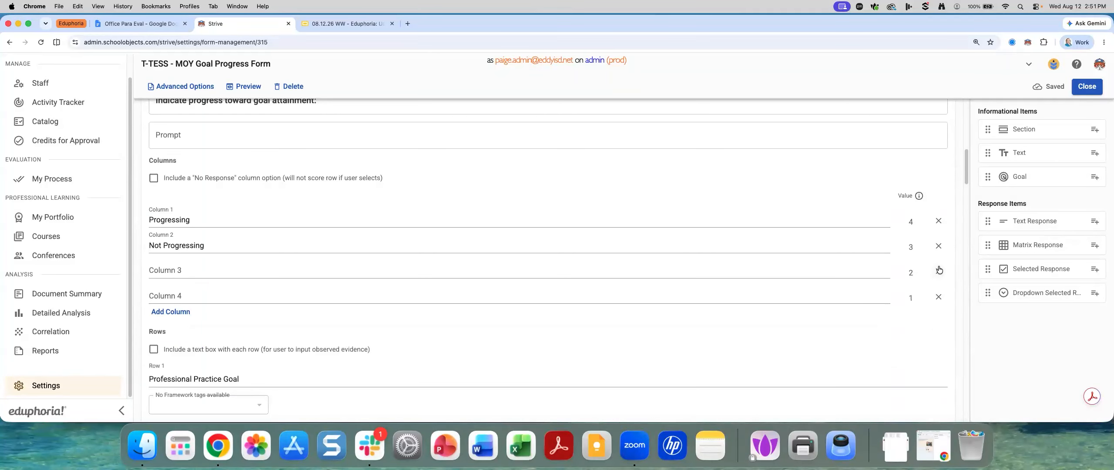
click(937, 273)
click(937, 273)
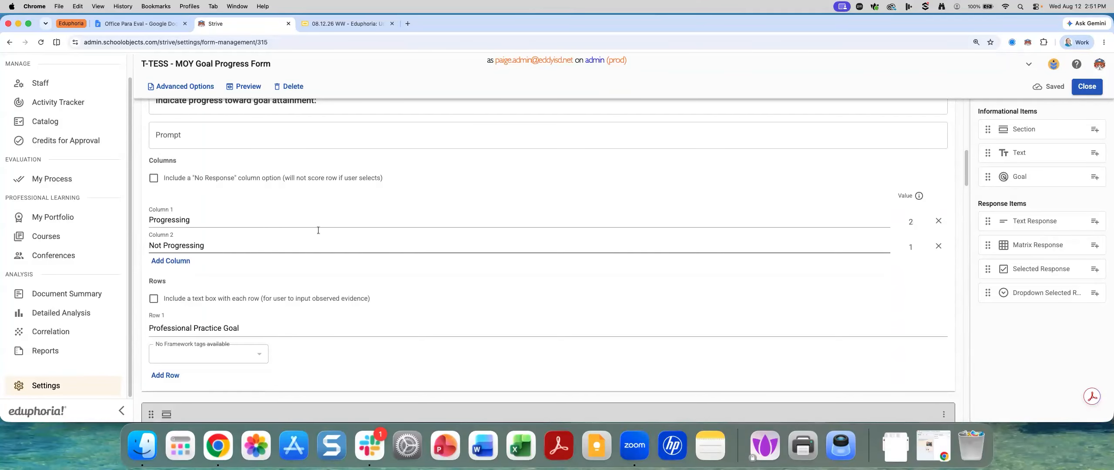
Delete the "Principal Comments Uploaded/Attached?" selected response below the Revised Plan item.
scroll(295, 300, down, 5)
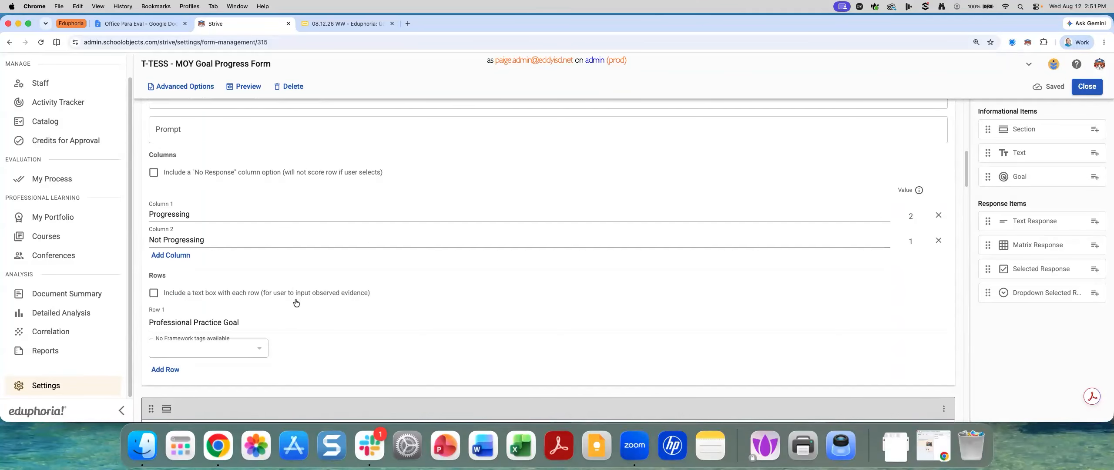
scroll(295, 301, down, 1)
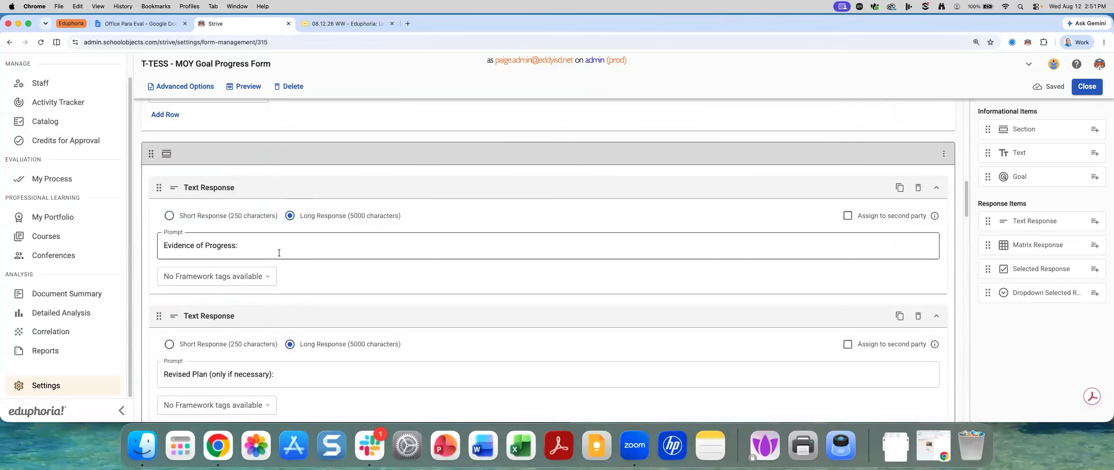
scroll(278, 253, down, 4)
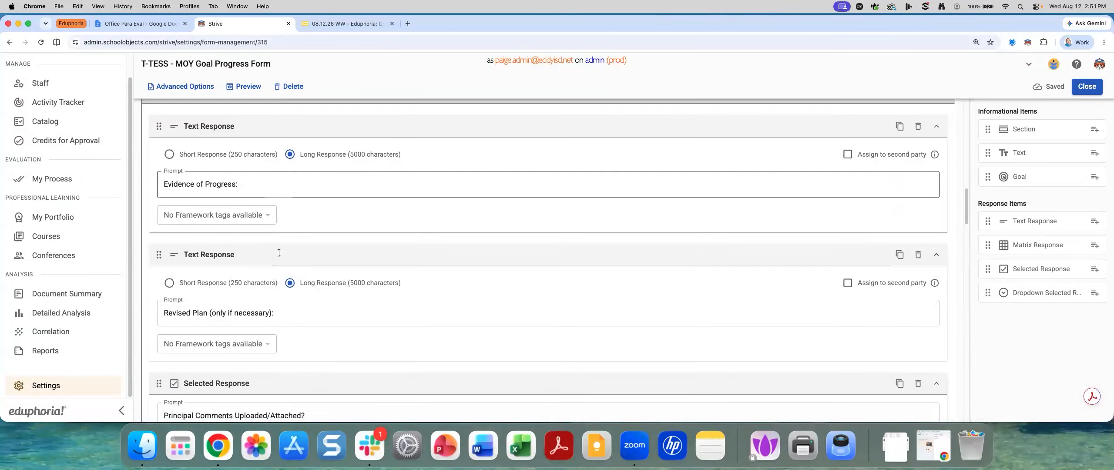
scroll(274, 294, down, 1)
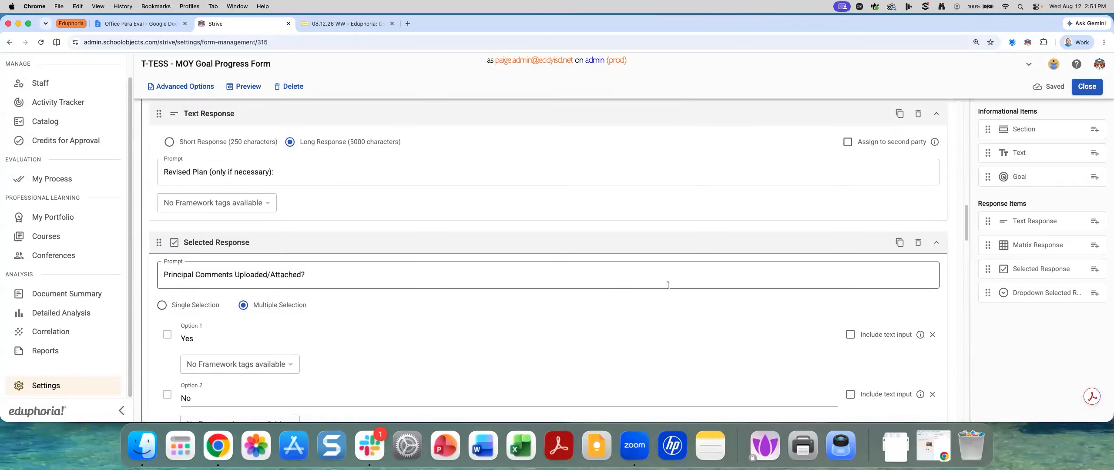
click(918, 242)
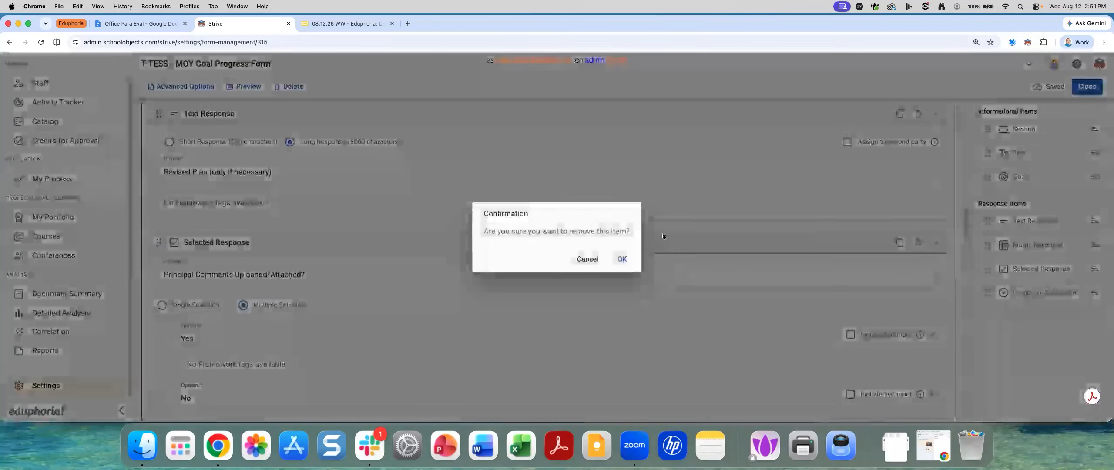
click(621, 257)
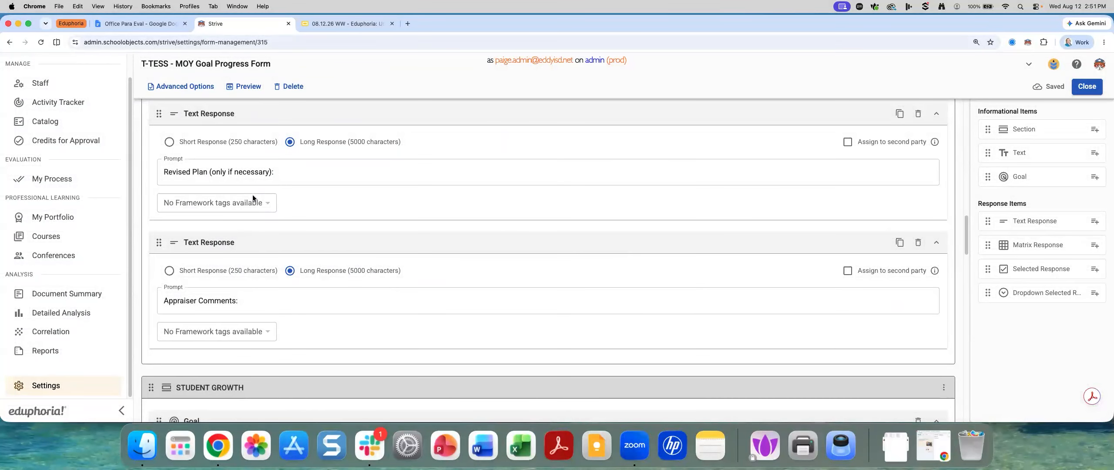
Assign the Appraiser Comments text response above the STUDENT GROWTH section to the second party and change its prompt to "STAFF Comments:".
scroll(279, 189, up, 1)
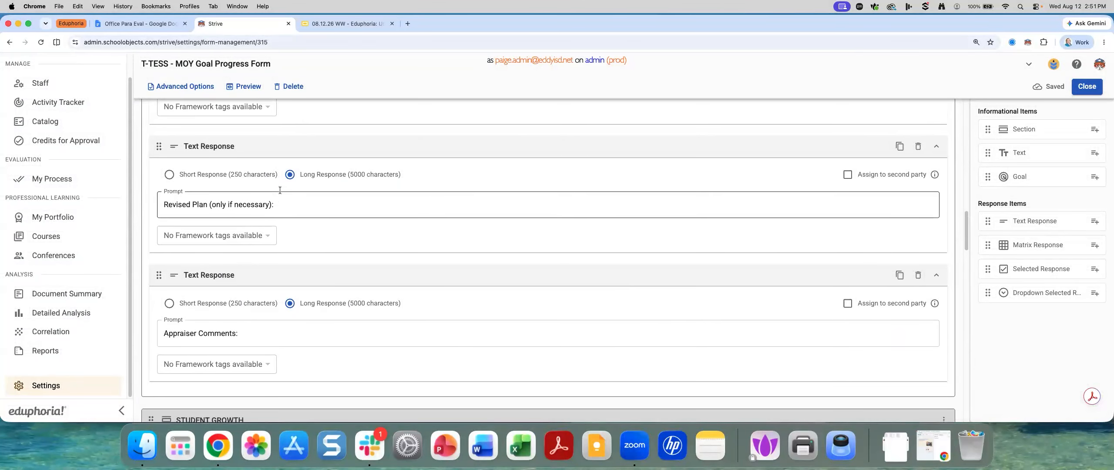
scroll(279, 191, up, 3)
scroll(283, 228, down, 4)
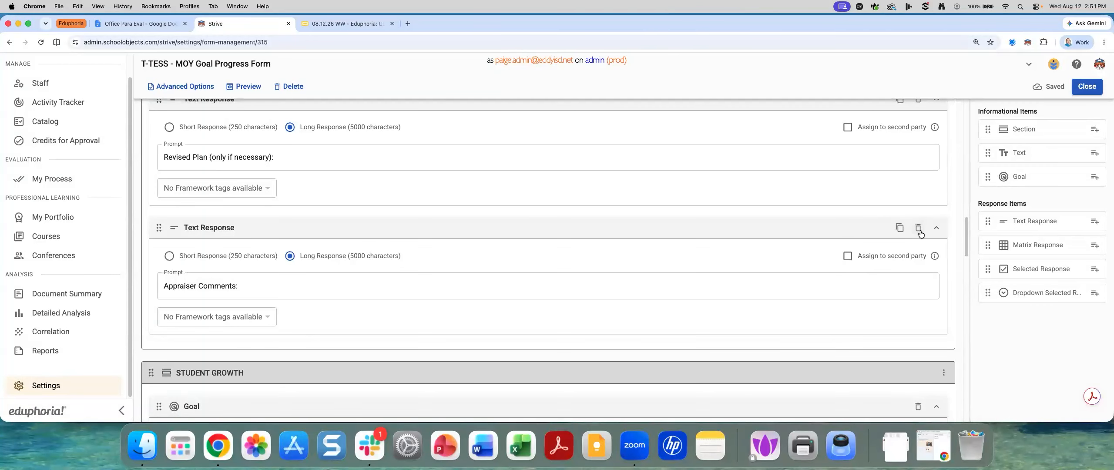
click(847, 257)
click(179, 285)
double_click(179, 284)
text(SRAFF)
key(BackSpace)
key(BackSpace)
key(BackSpace)
key(BackSpace)
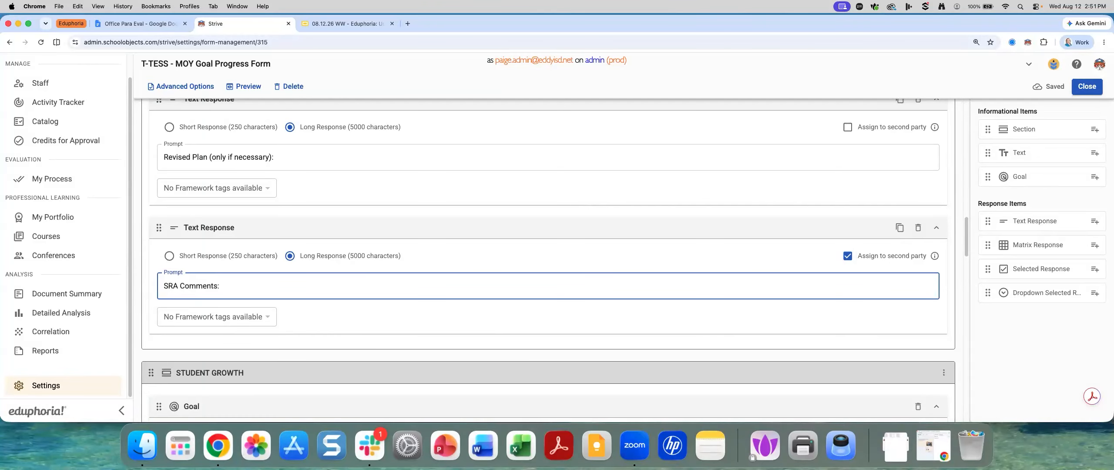
text(TAFF)
key(Caps_Lock)
Enable electronic signatures in the form's advanced options.
scroll(324, 308, down, 3)
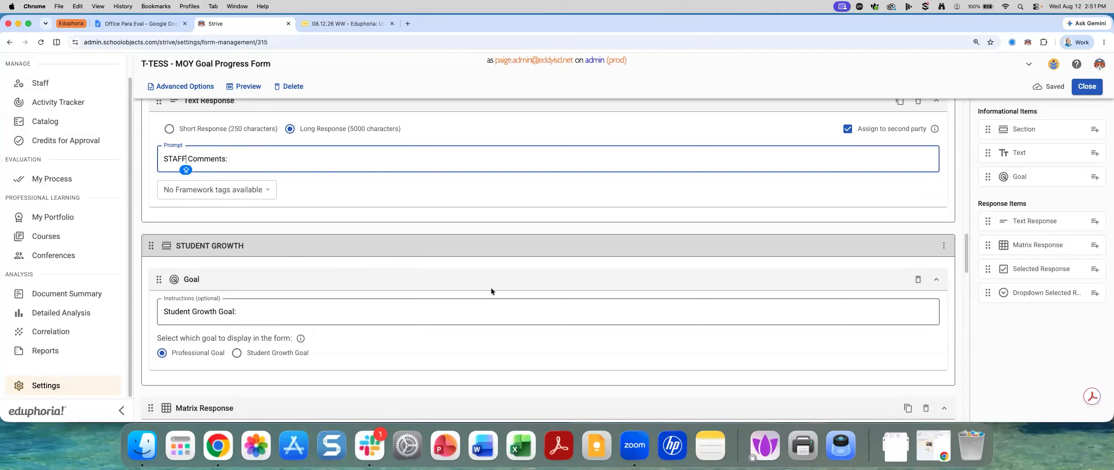
scroll(490, 289, down, 10)
click(204, 87)
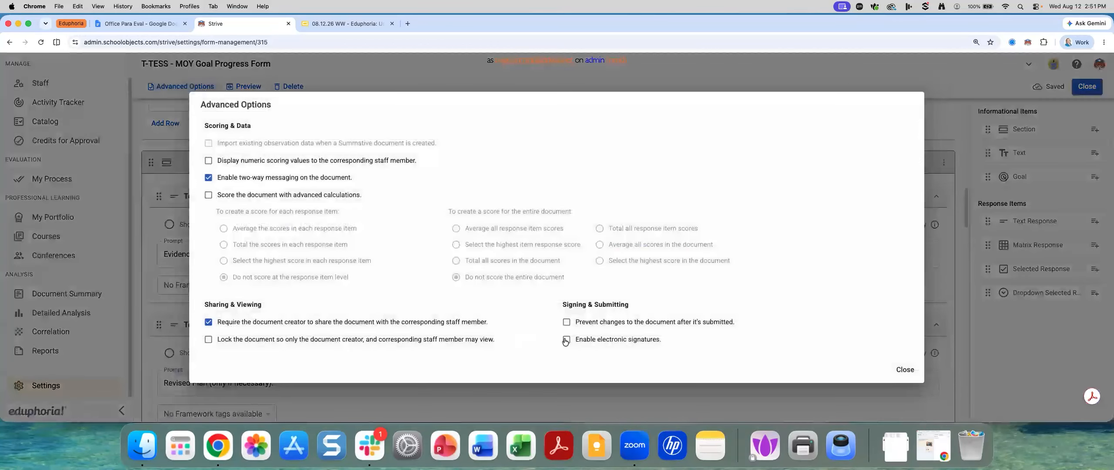
click(565, 340)
click(904, 371)
Change the form's framework to T-TESS v2 in the header details and accept resetting the framework tags.
scroll(358, 202, up, 6)
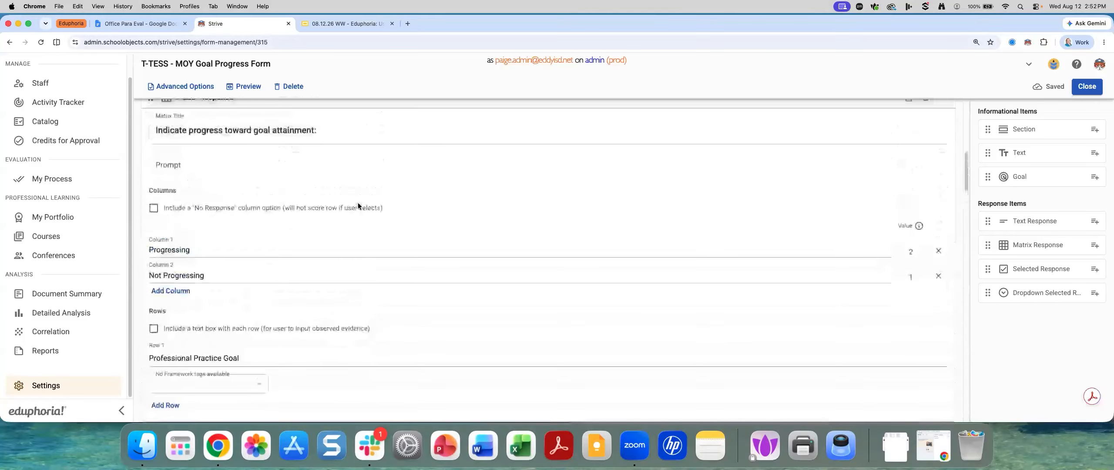
scroll(357, 202, up, 10)
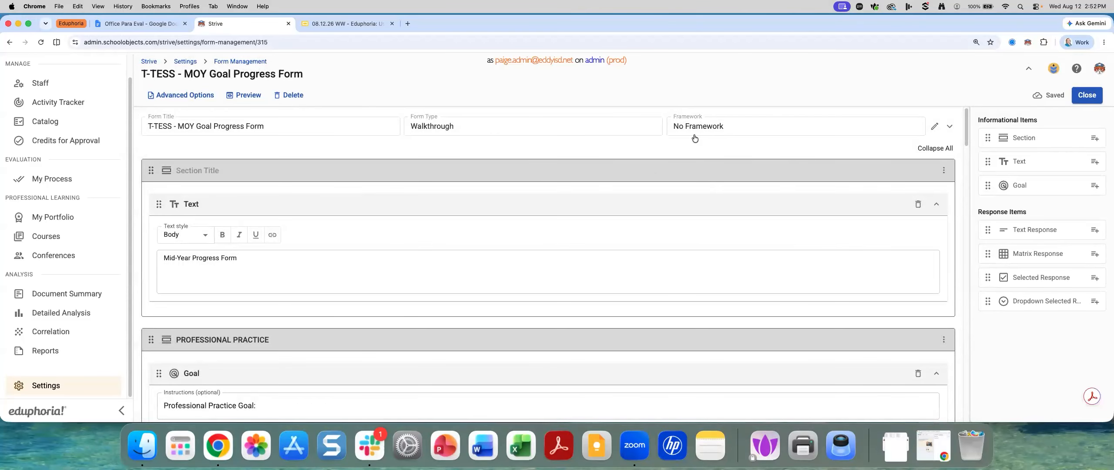
click(933, 127)
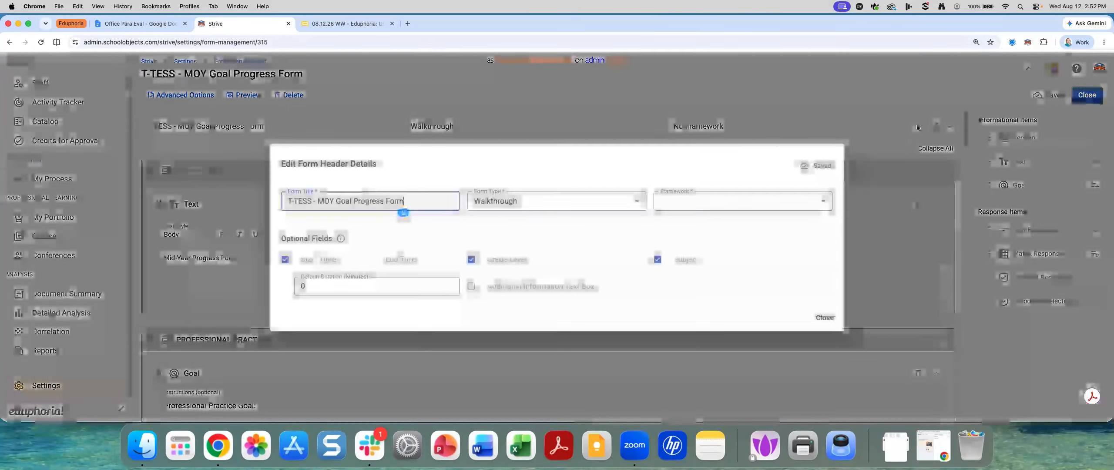
click(728, 200)
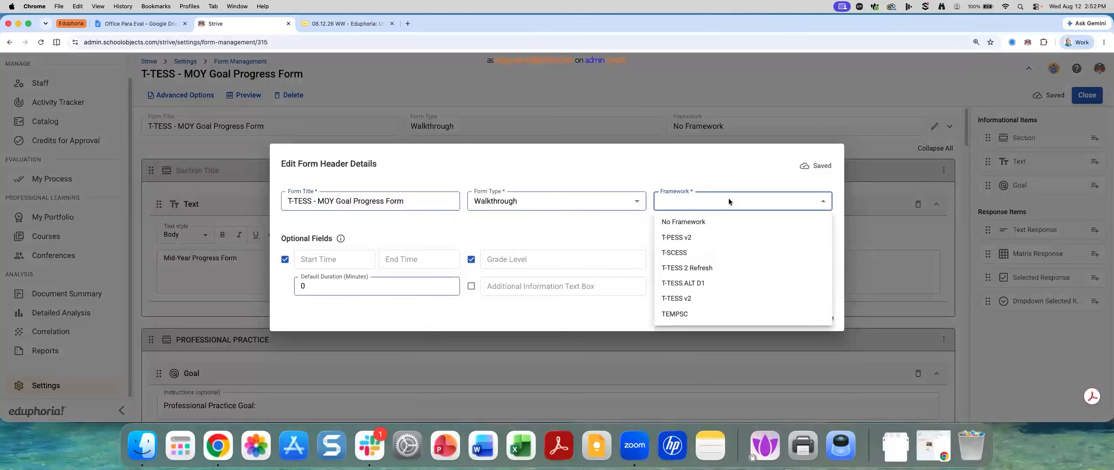
click(680, 292)
click(682, 264)
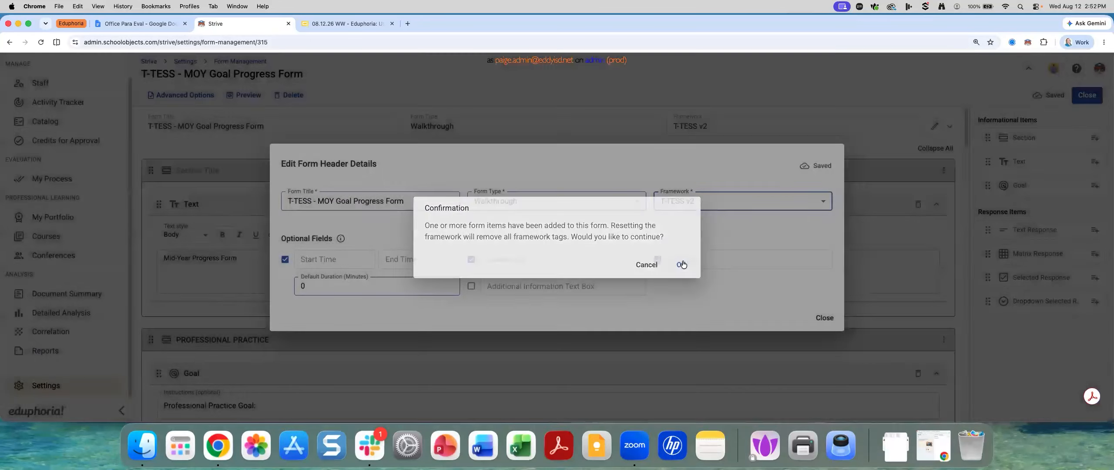
click(819, 321)
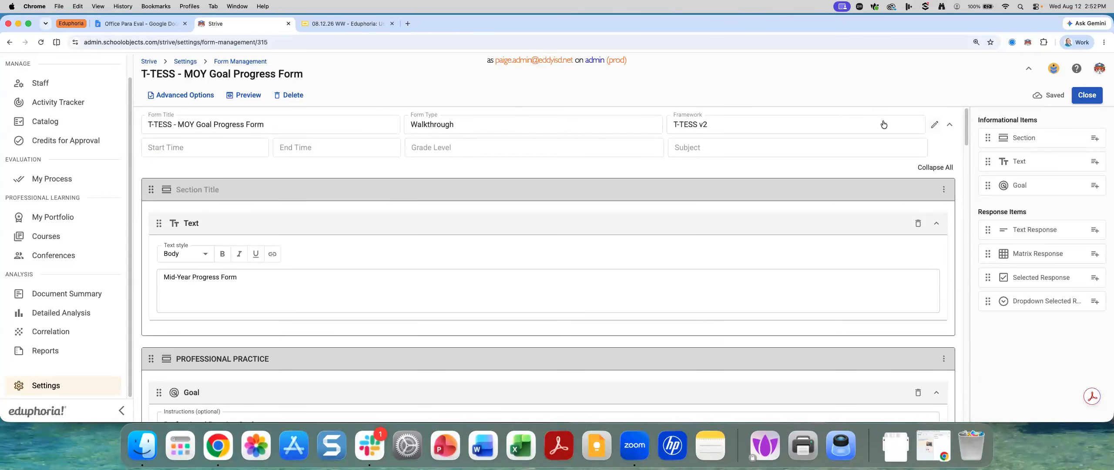
scroll(496, 289, down, 6)
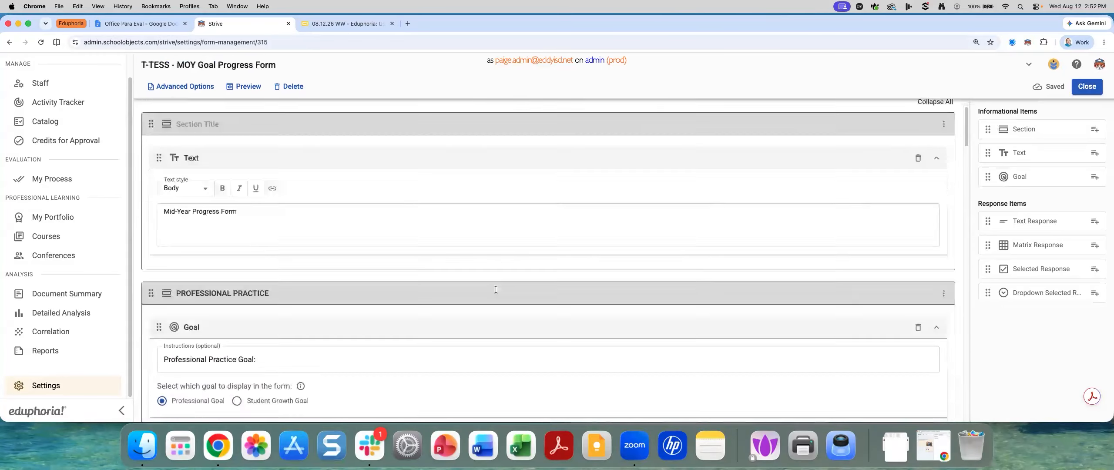
scroll(496, 290, down, 1)
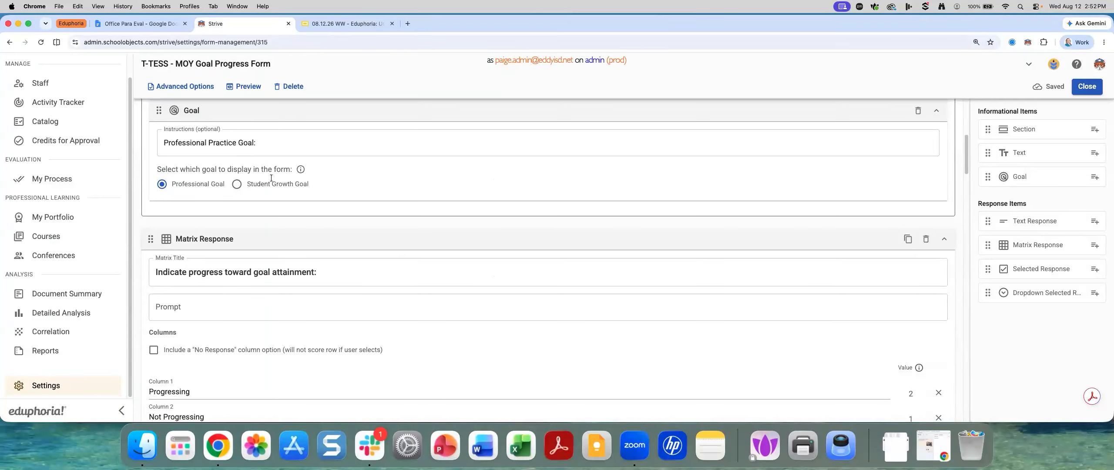
scroll(300, 240, up, 2)
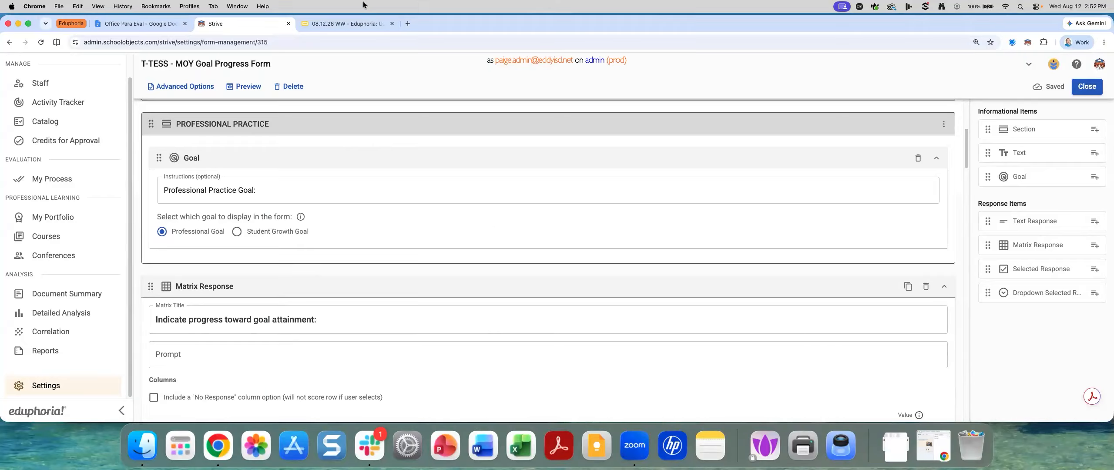
Switch to the Google Slides presentation and advance past the form review slides to the Prebuilt Forms slide.
click(349, 25)
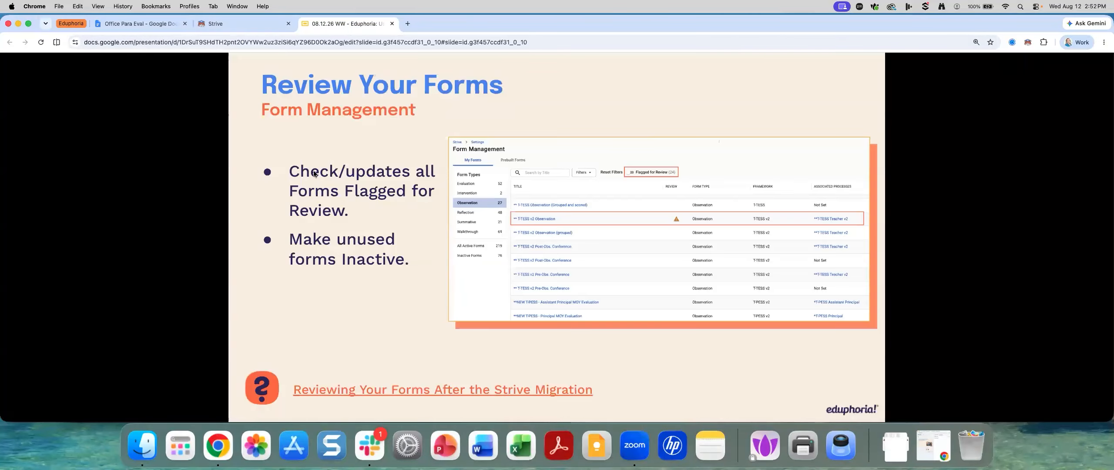
key(Right)
key(Right)
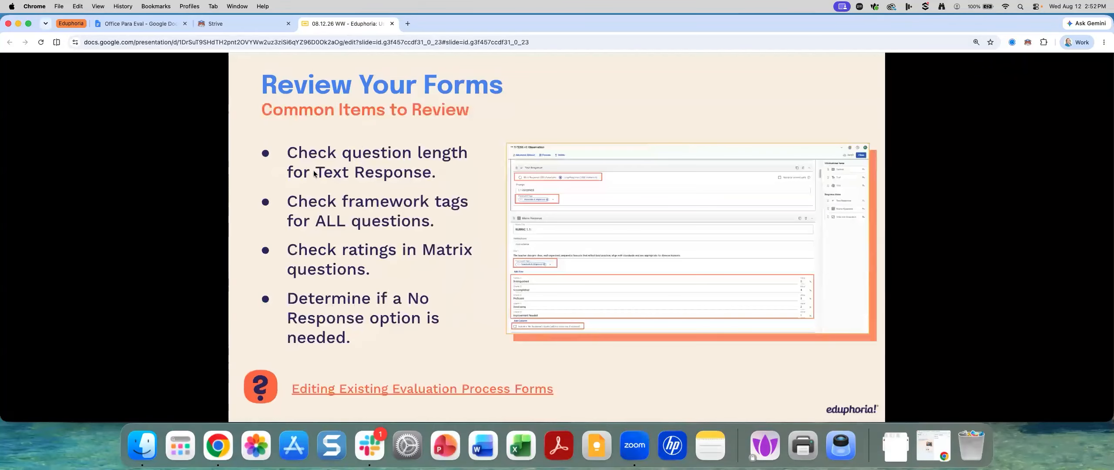
key(Right)
key(Right)
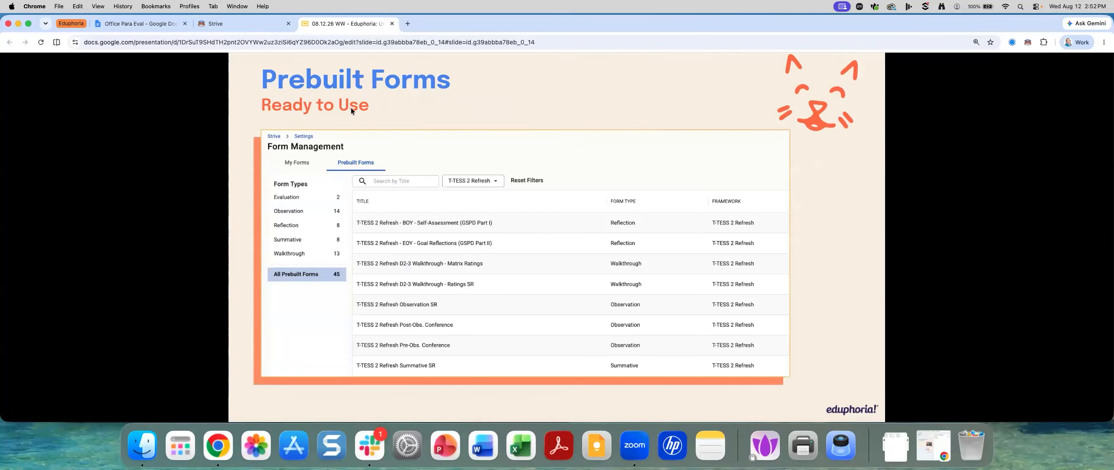
Switch to Strive, browse the prebuilt forms in Form Management and preview T-PESS - Assistant Principal BOY Self-Assessment.
click(212, 25)
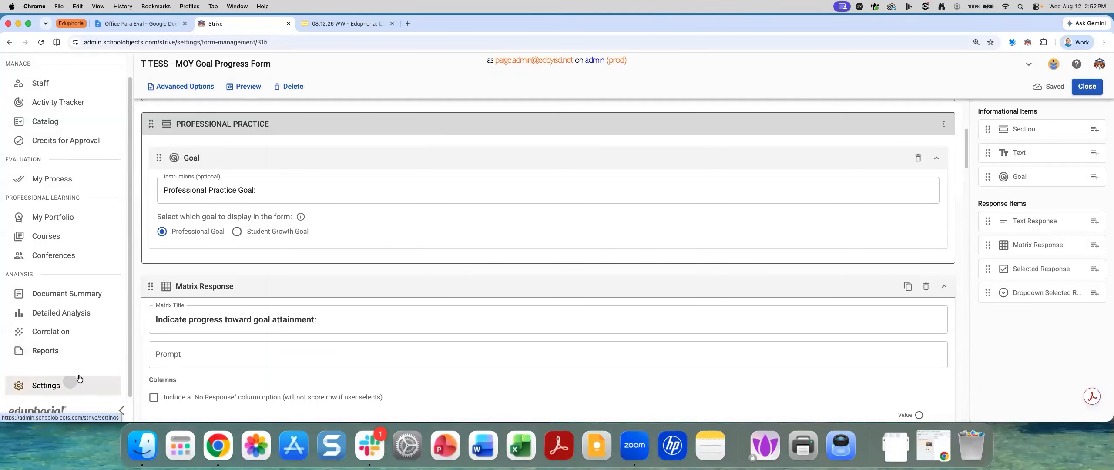
click(70, 385)
click(510, 120)
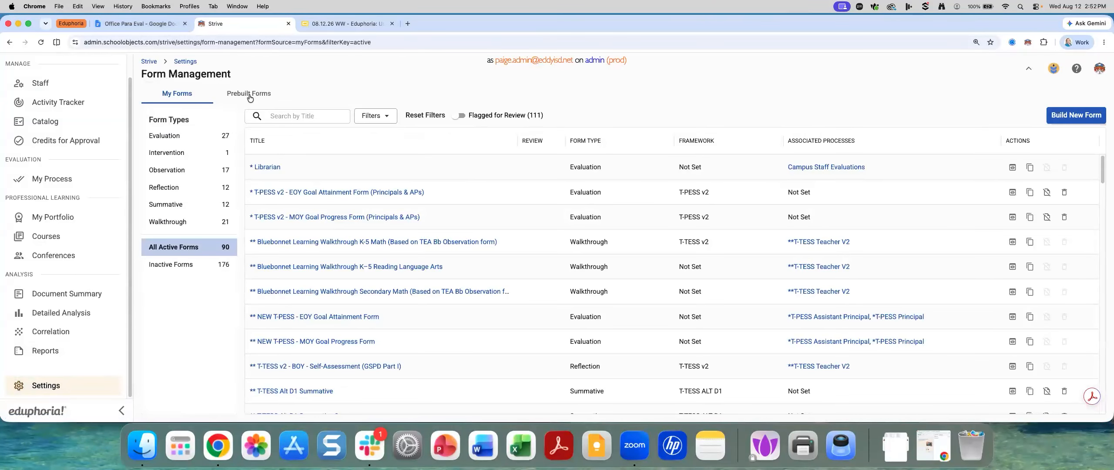
click(249, 95)
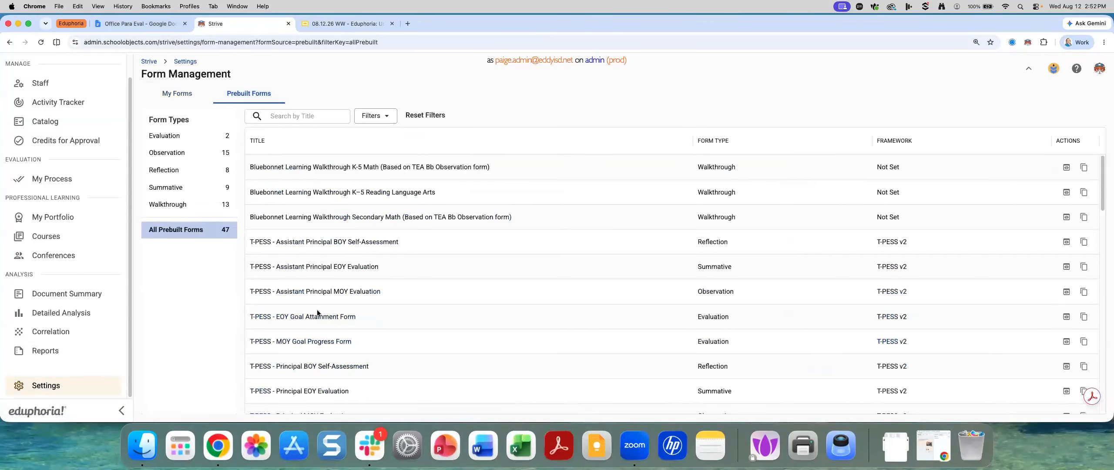
scroll(317, 305, down, 5)
scroll(317, 304, up, 5)
click(1065, 242)
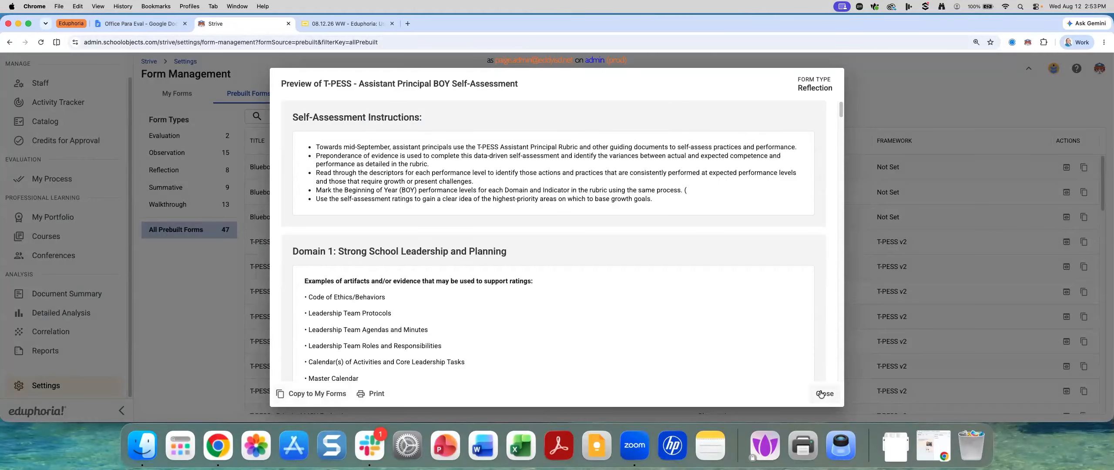
click(821, 394)
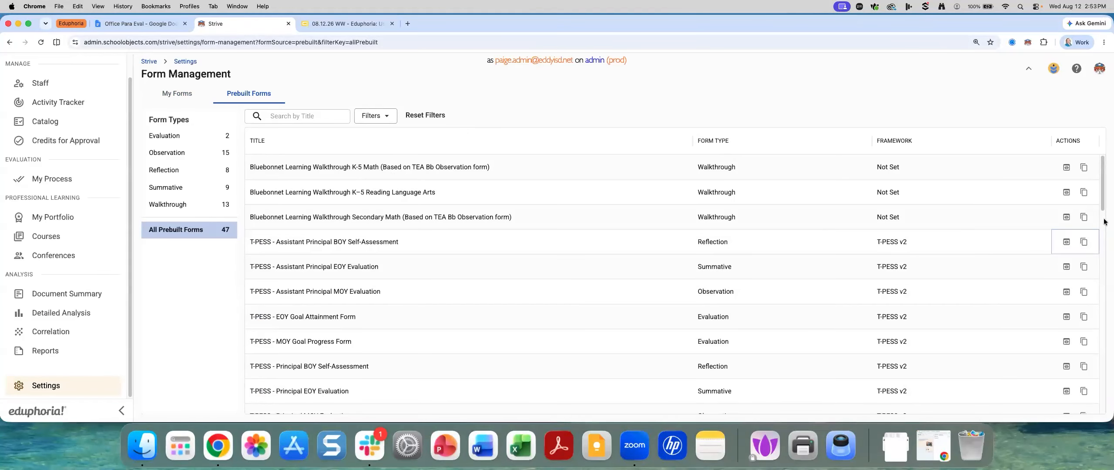
Copy the prebuilt Assistant Principal self-assessment as a Reflection form titled "T-PESS - Assistant Principal BOY Self-Assessment" and return to the prebuilt forms.
click(1083, 241)
drag(459, 219, 430, 218)
key(BackSpace)
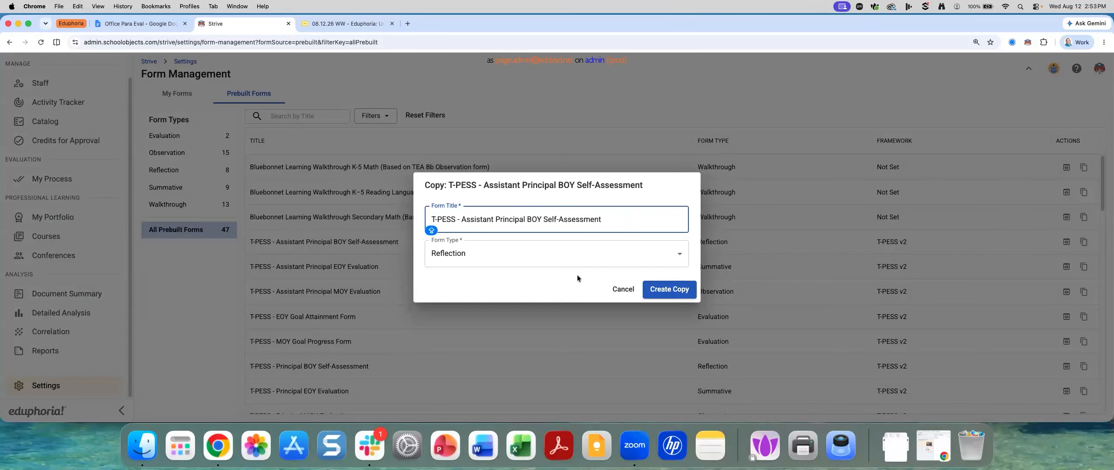
click(661, 294)
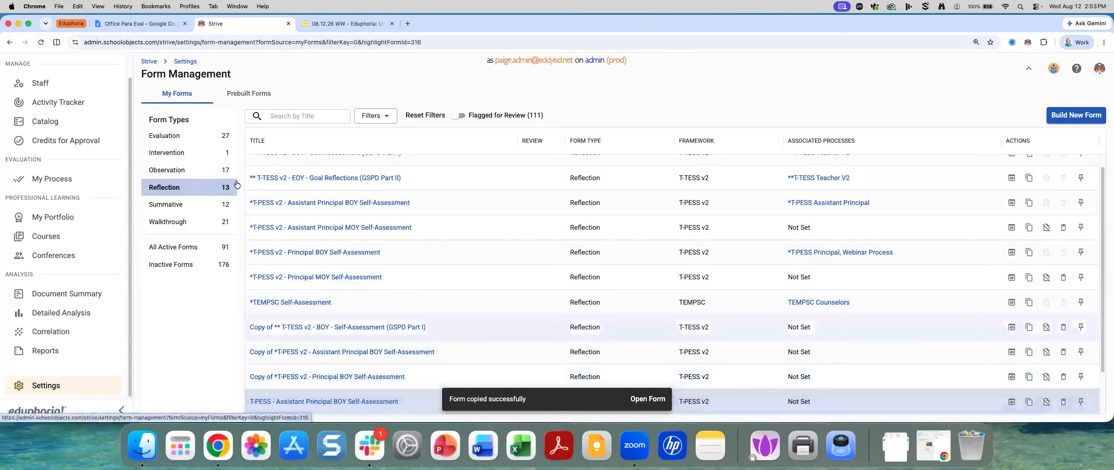
click(244, 95)
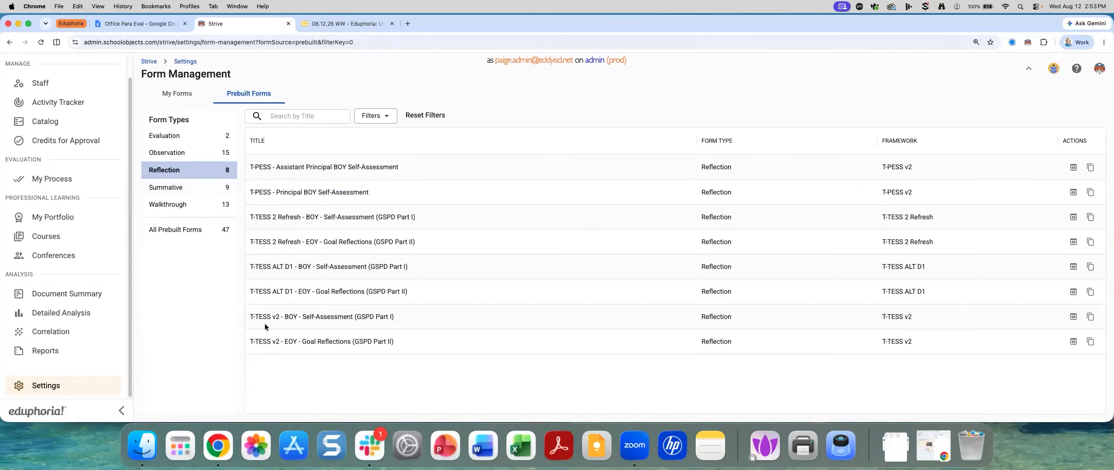
Switch to the presentation and go through the New Form Builder, Selection Response and Drop-down Menu slides to the Under Construction slide.
click(348, 23)
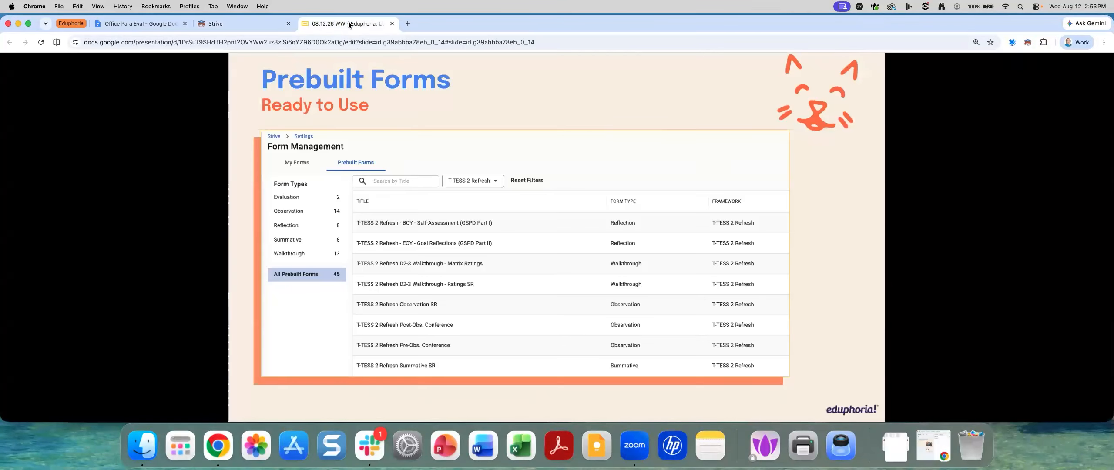
key(Right)
key(Right)
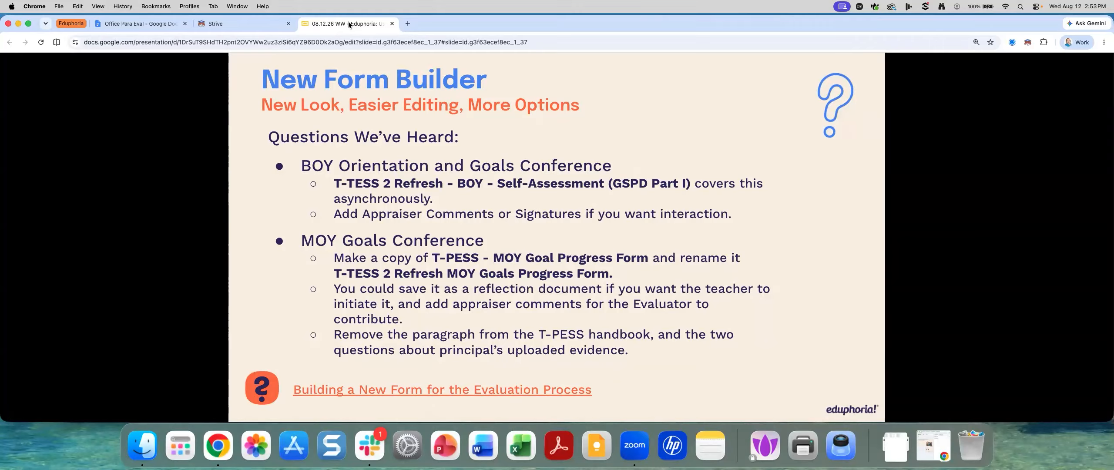
key(Right)
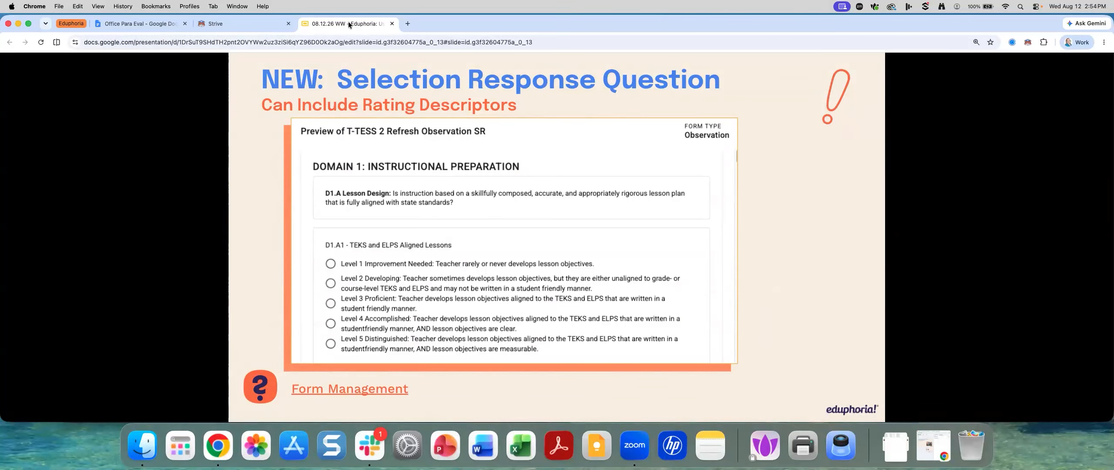
key(Right)
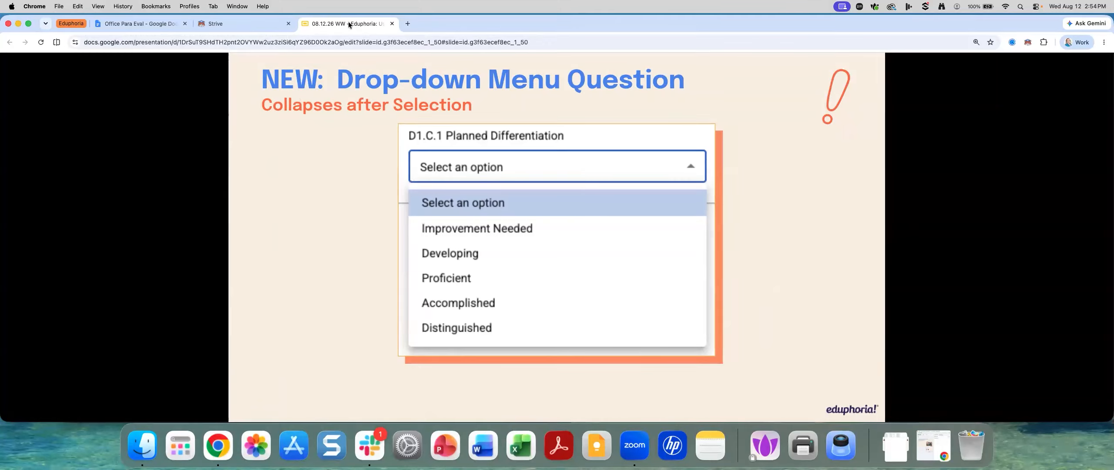
key(Right)
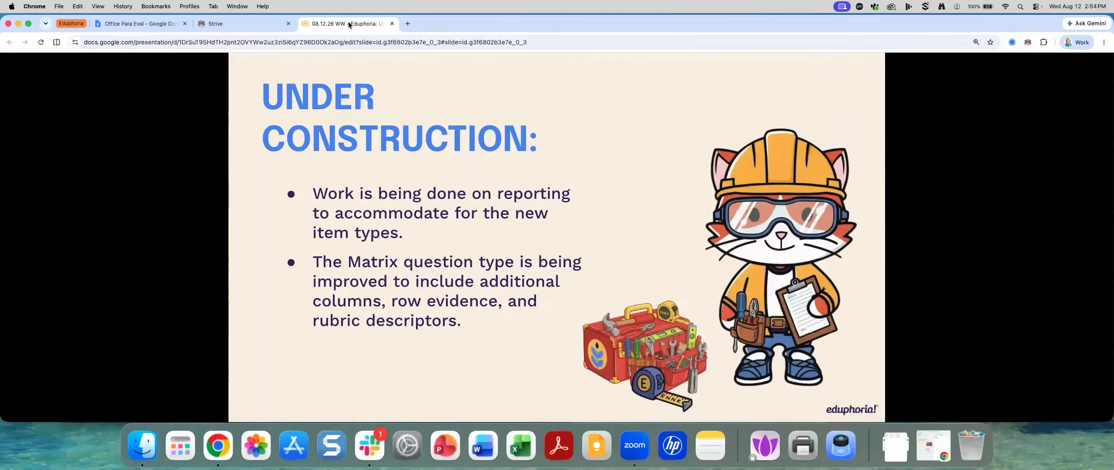